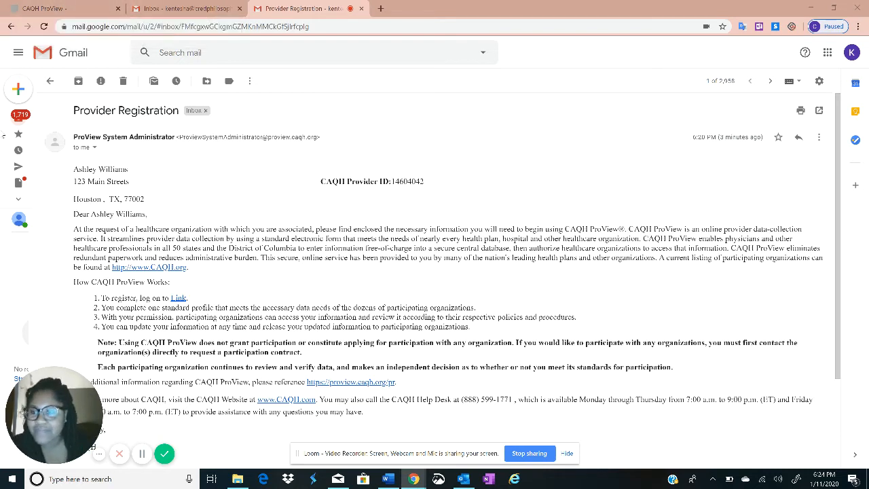
View the ProView registration thank-you page, then open a blank new browser tab
click(95, 7)
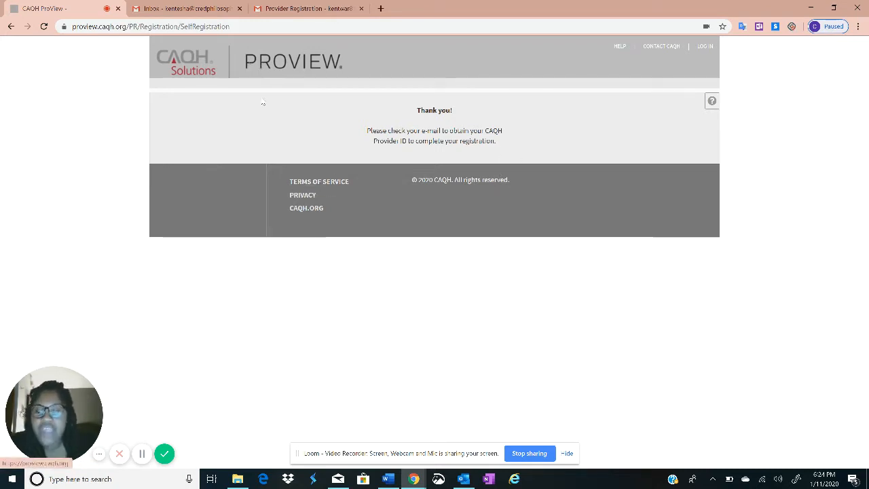
click(381, 8)
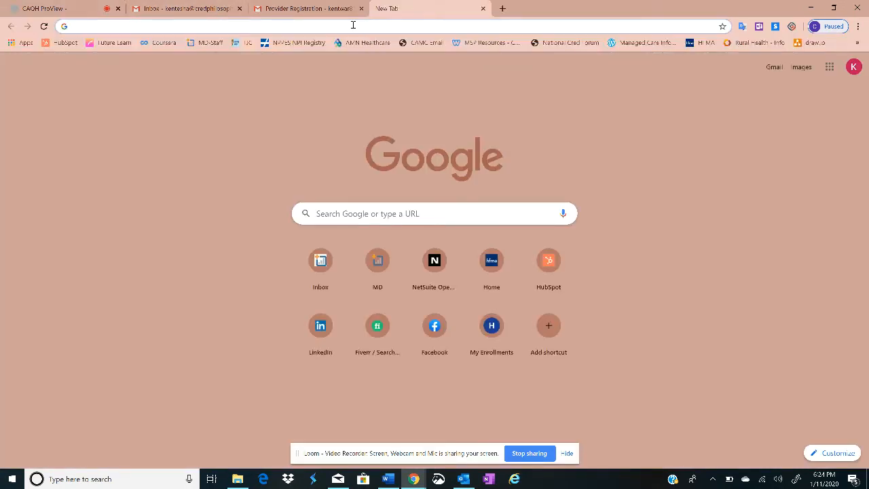
Load caqh.org in the new tab, move that tab to second position, and browse the homepage
text(caqh)
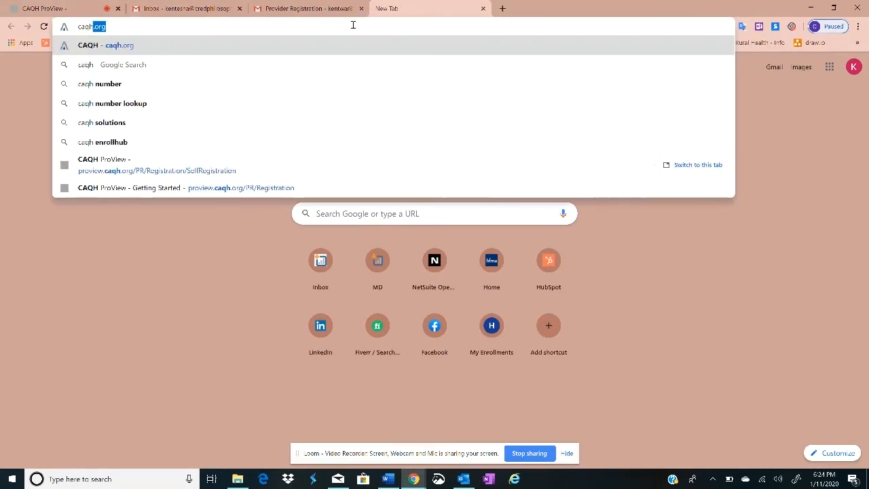
key(Return)
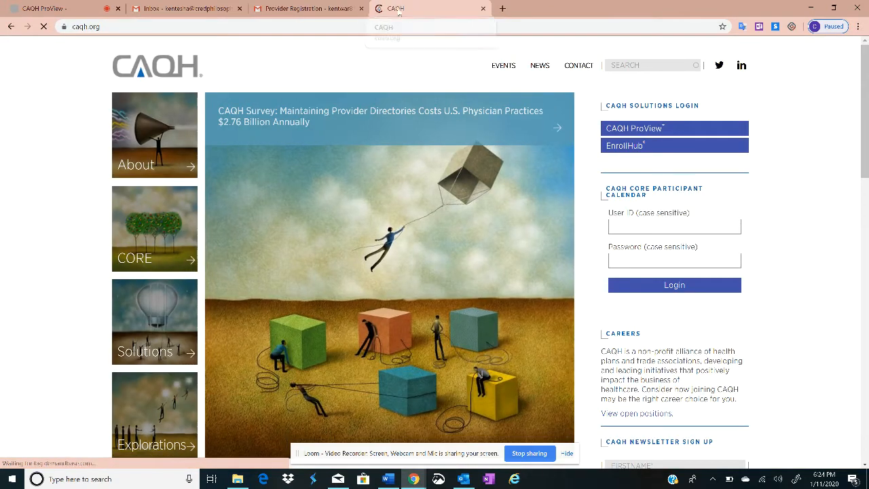
drag(398, 10, 153, 8)
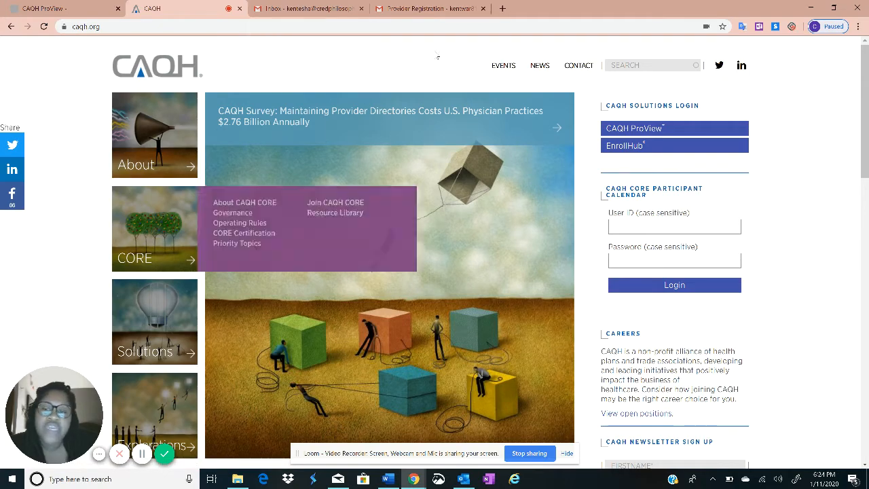
scroll(558, 285, down, 1)
scroll(558, 285, down, 8)
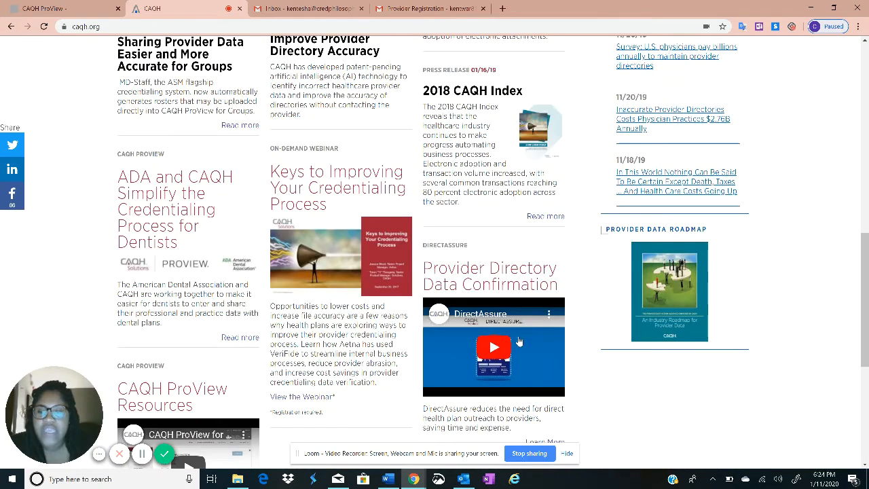
scroll(94, 98, up, 3)
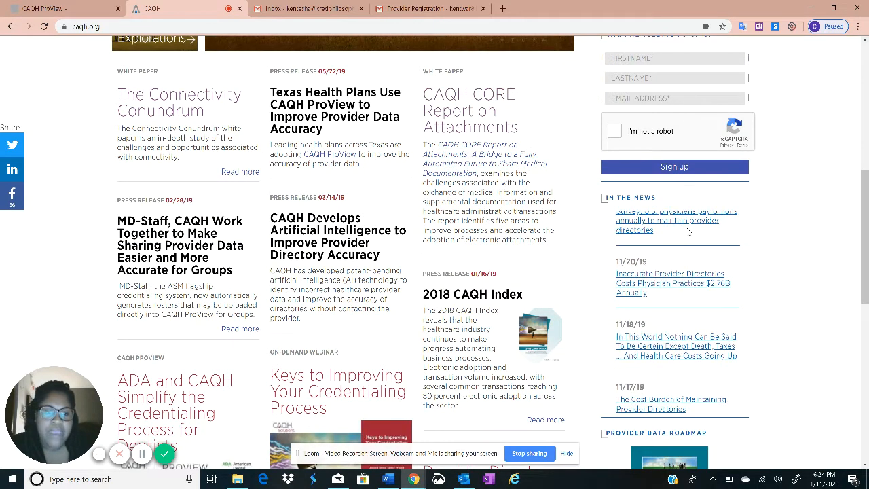
scroll(424, 287, down, 5)
scroll(424, 287, down, 2)
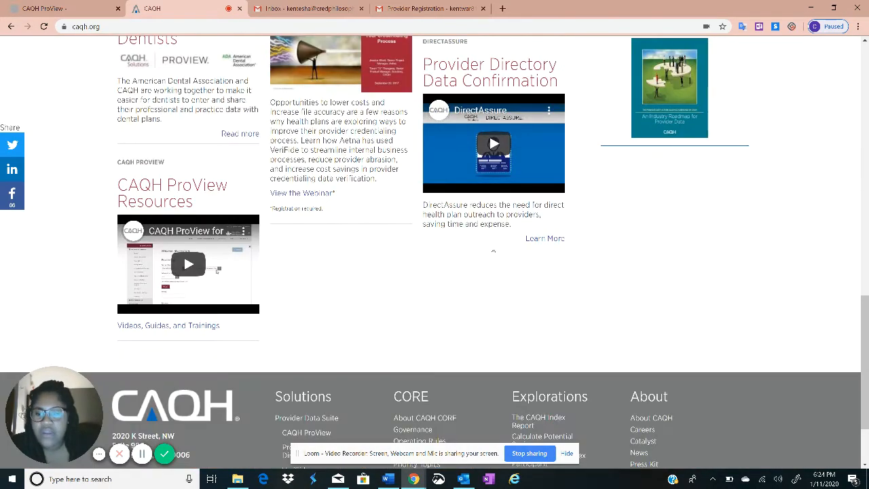
scroll(652, 245, up, 10)
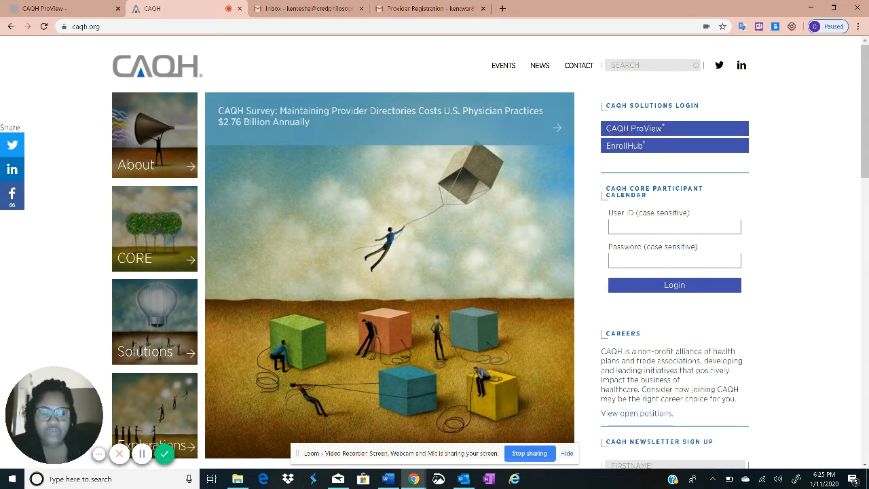
Review the CAQH ProView sign-in page, then go back to the Provider Registration email tab
click(666, 133)
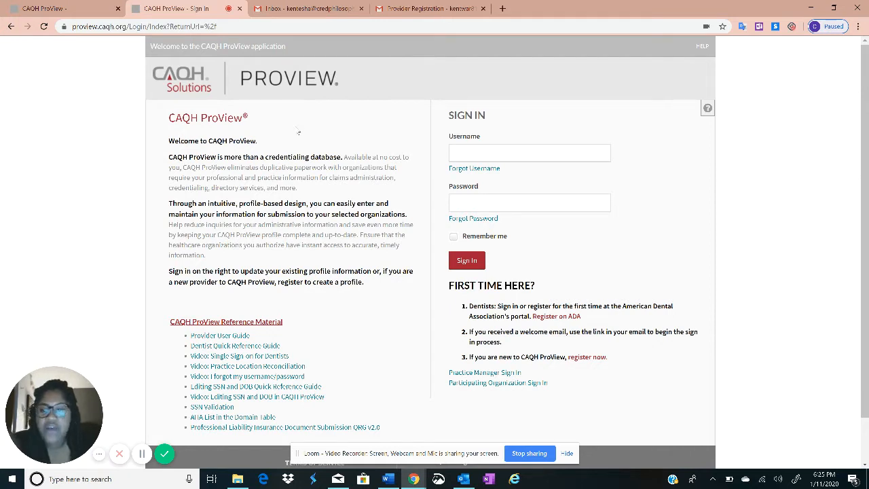
drag(166, 110, 302, 319)
click(272, 319)
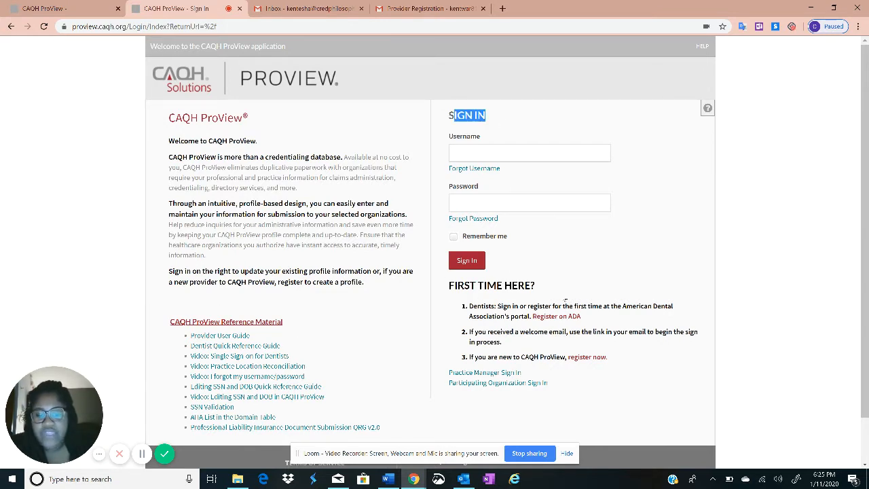
click(505, 285)
drag(610, 358, 594, 368)
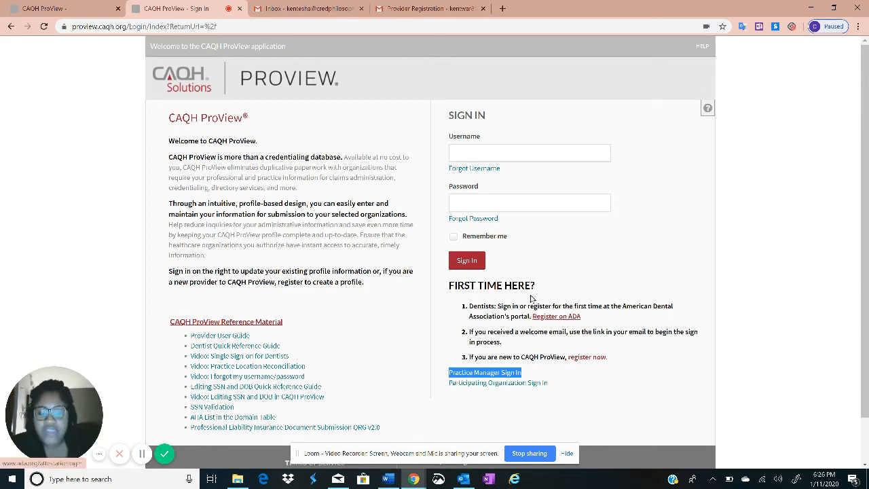
click(116, 188)
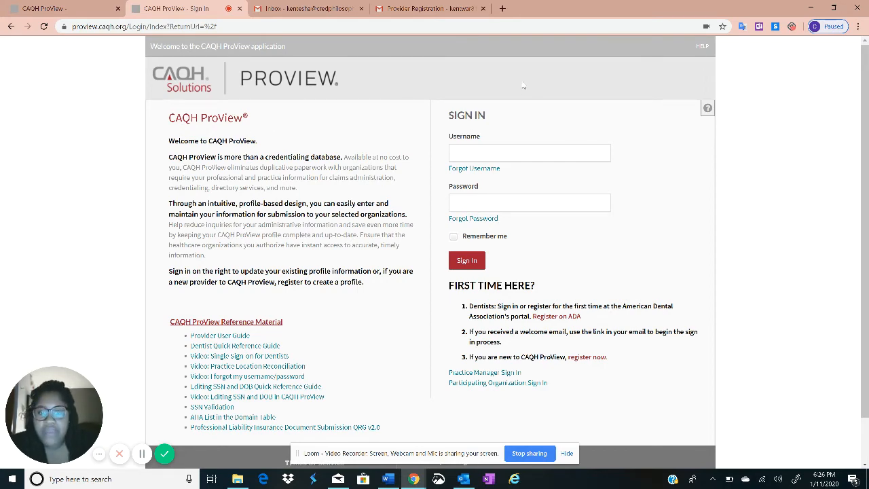
key(ctrl+a)
click(680, 203)
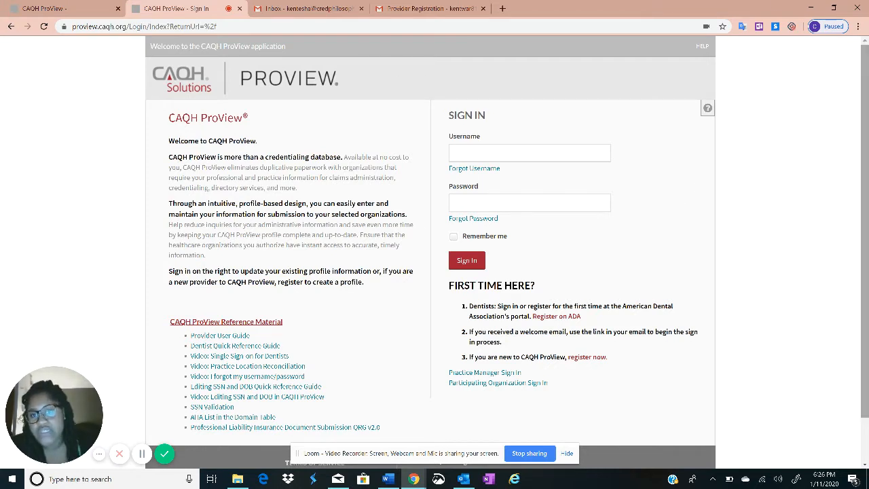
click(439, 9)
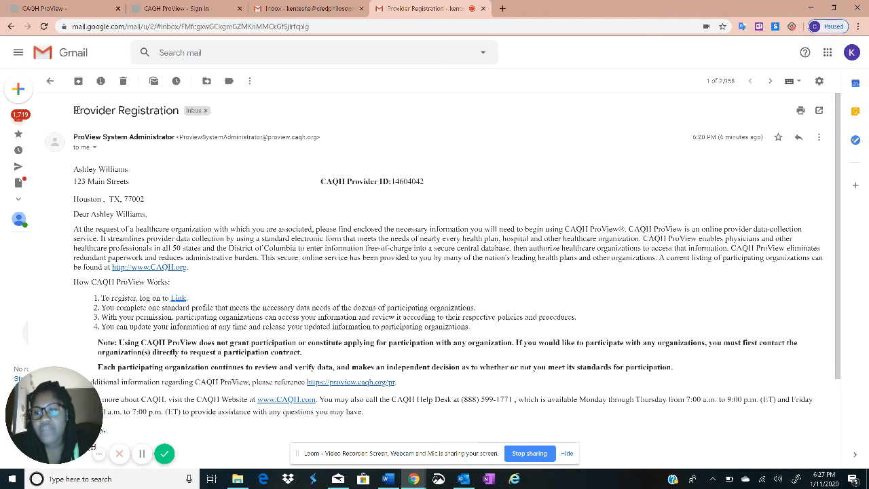
Copy the CAQH Provider ID from the registration email
drag(74, 110, 327, 141)
click(169, 147)
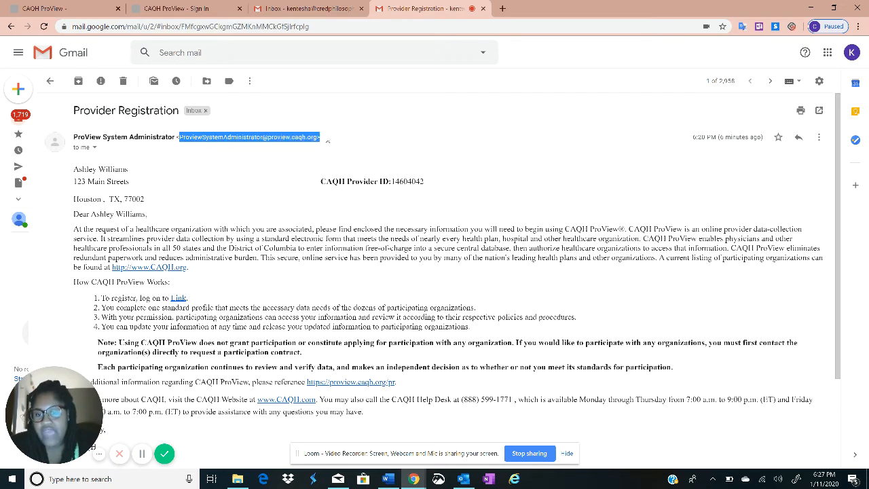
click(299, 217)
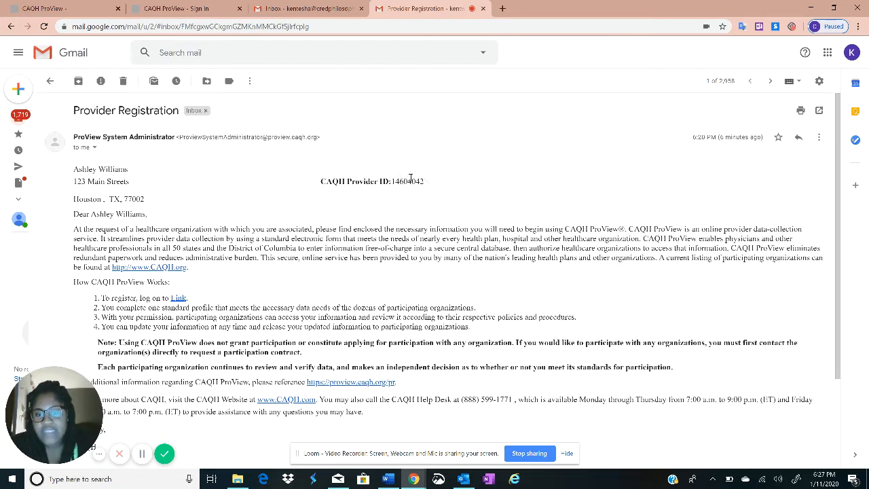
drag(425, 181, 393, 178)
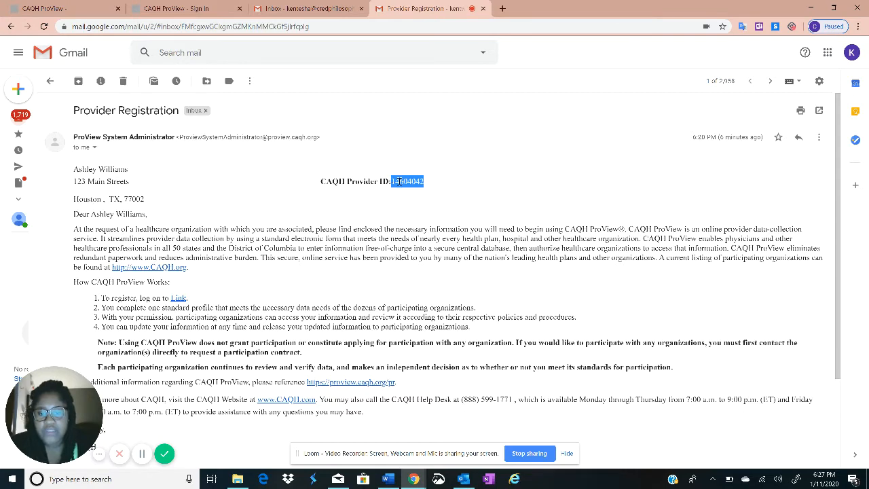
right_click(394, 180)
click(431, 190)
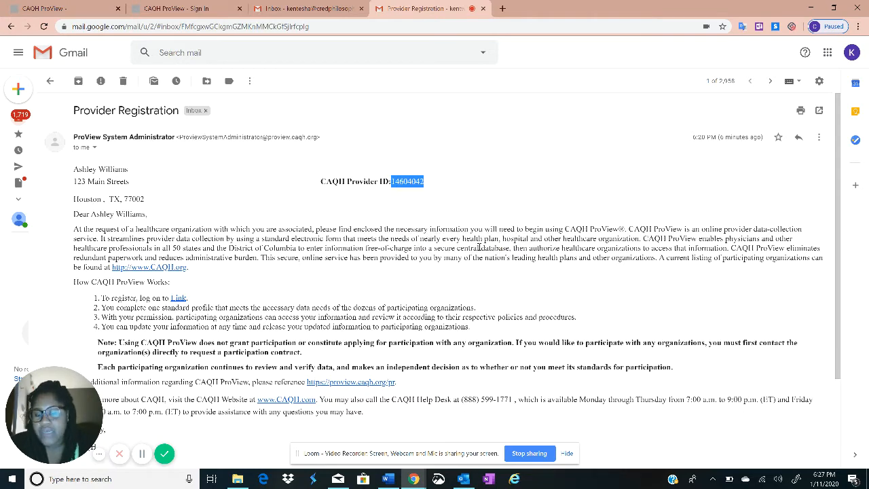
scroll(434, 301, down, 3)
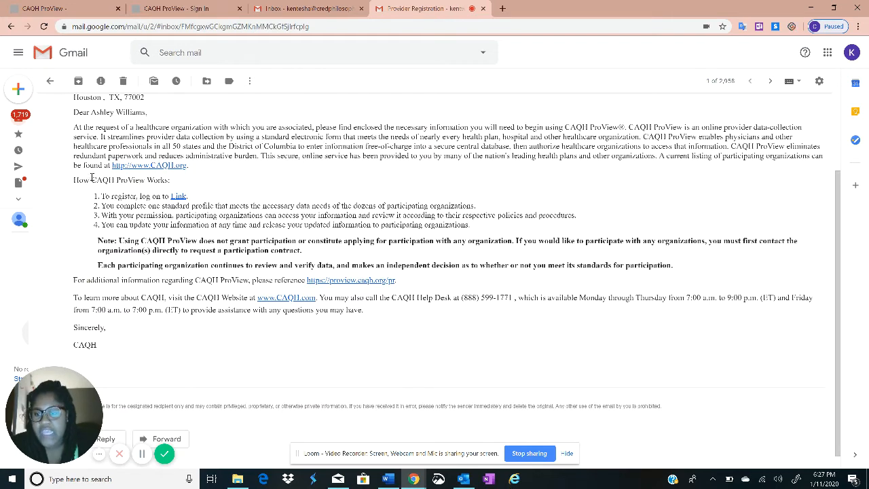
scroll(87, 193, up, 2)
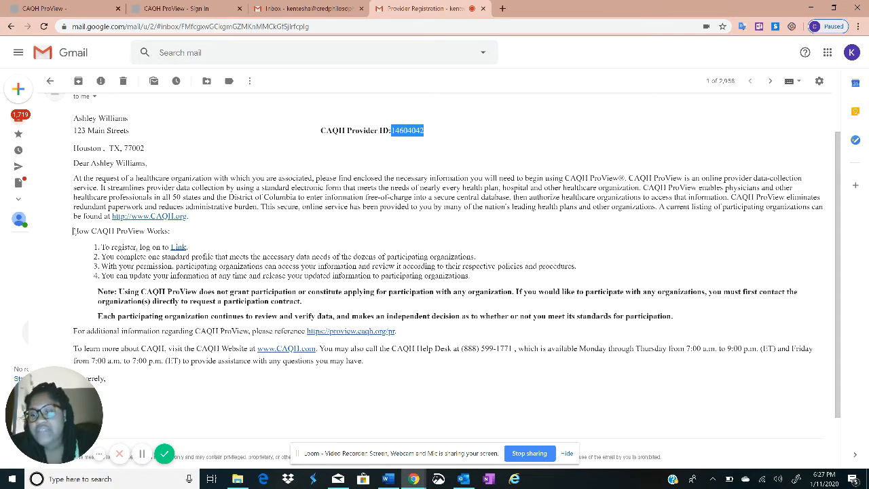
Follow the email's registration link to the Create a ProView Account page
drag(119, 230, 181, 243)
click(182, 244)
scroll(322, 317, down, 1)
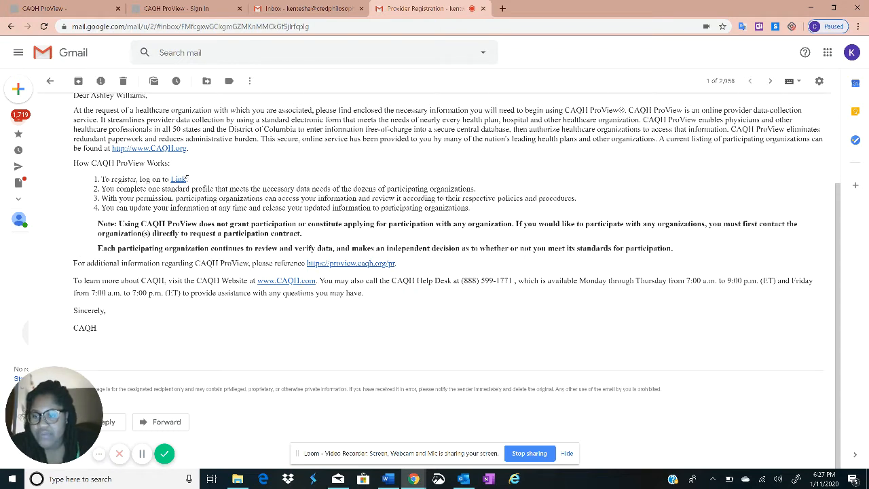
click(178, 180)
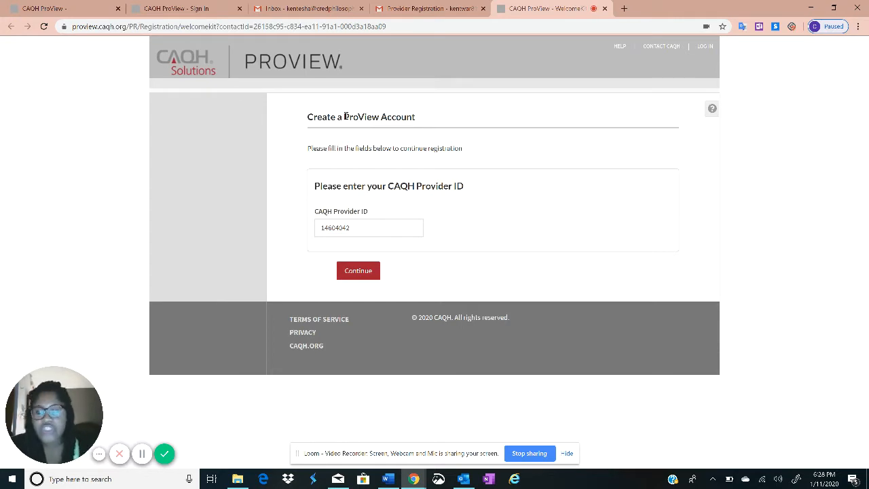
Replace the prefilled Provider ID with the copied one and submit it
double_click(345, 229)
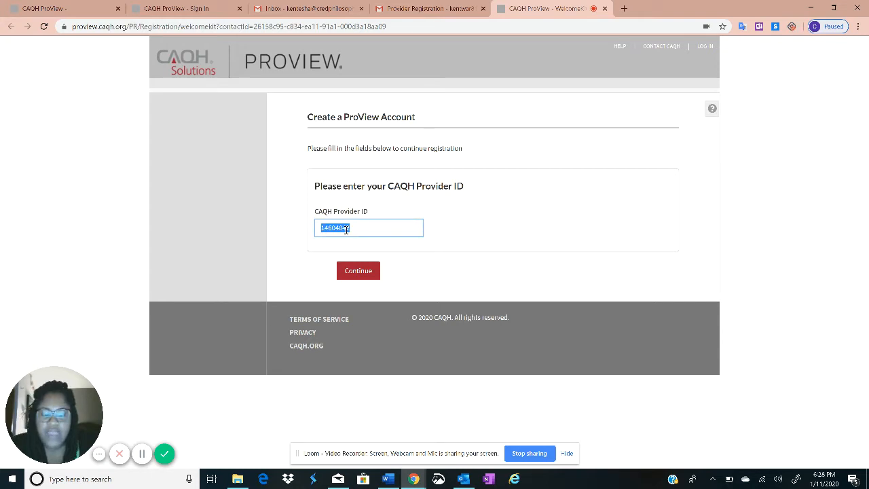
click(354, 229)
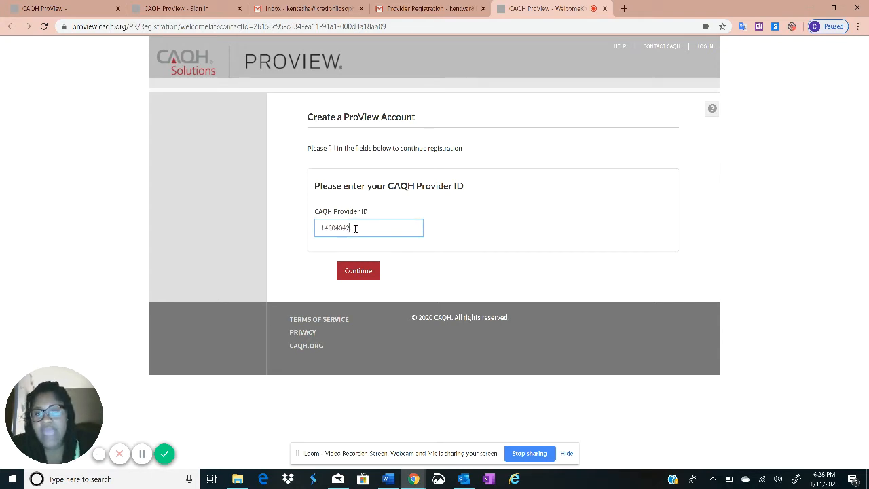
click(431, 8)
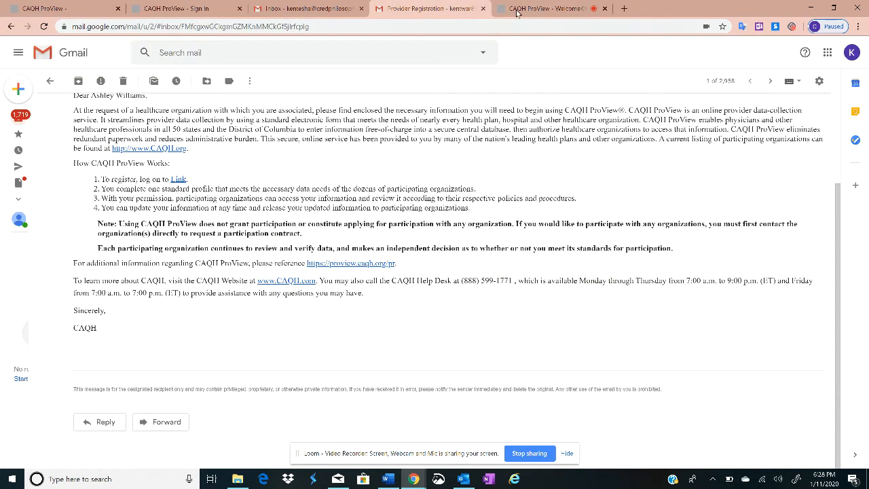
click(558, 9)
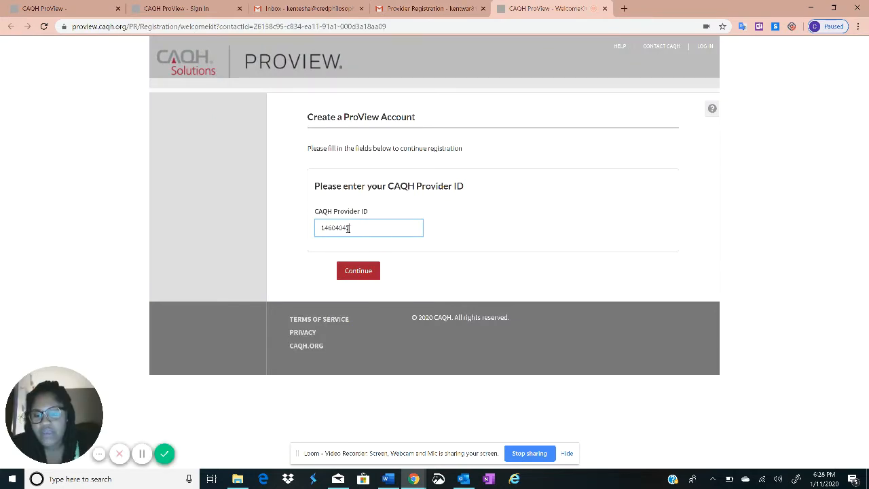
drag(350, 228, 286, 232)
key(ctrl+x)
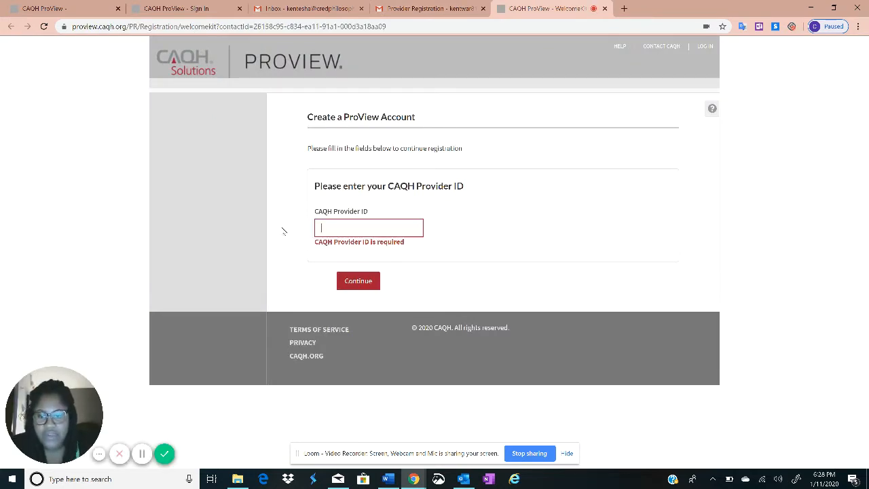
key(ctrl+v)
click(353, 275)
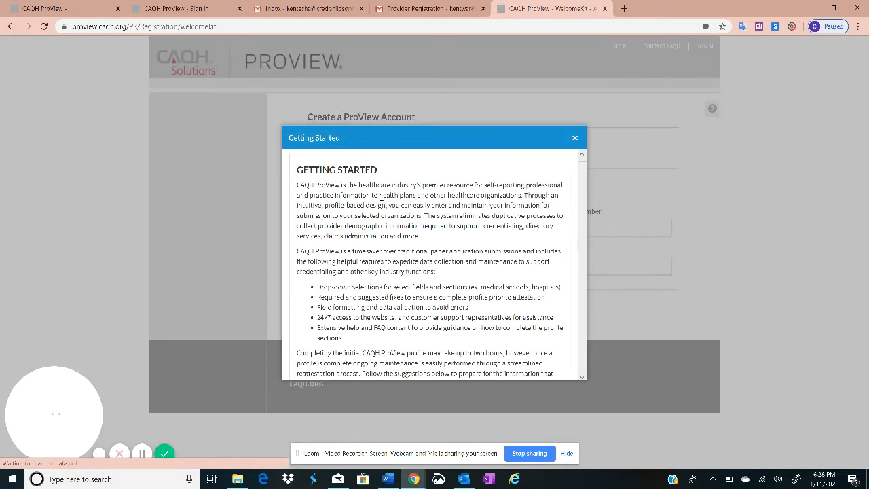
Skip the Getting Started guide, enter the provider's NPI number, and continue
scroll(376, 198, down, 1)
scroll(375, 198, down, 3)
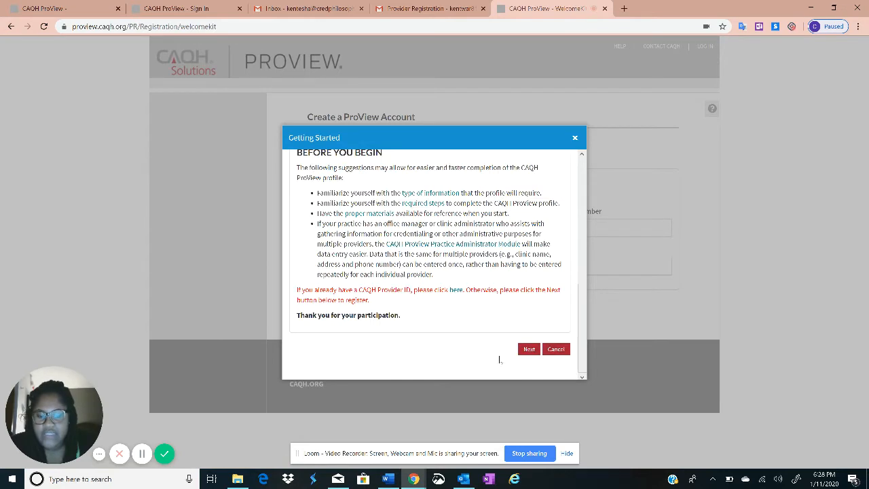
click(528, 350)
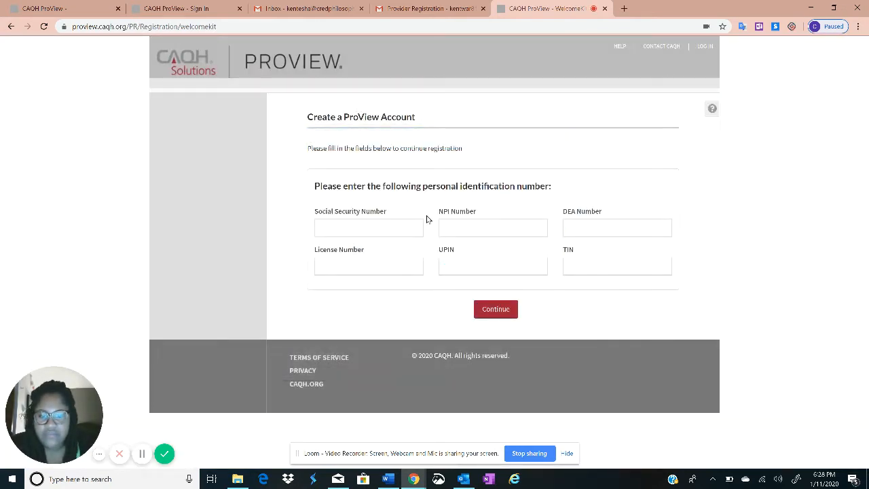
click(458, 224)
text(1234)
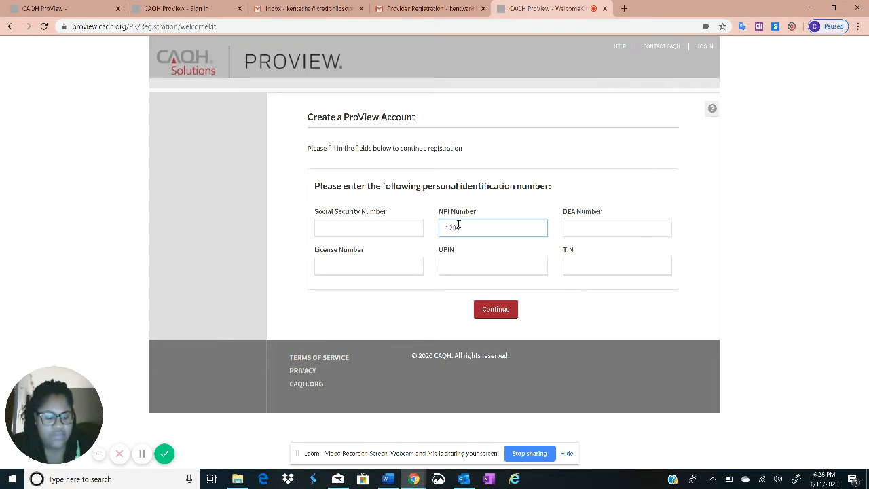
text(5678)
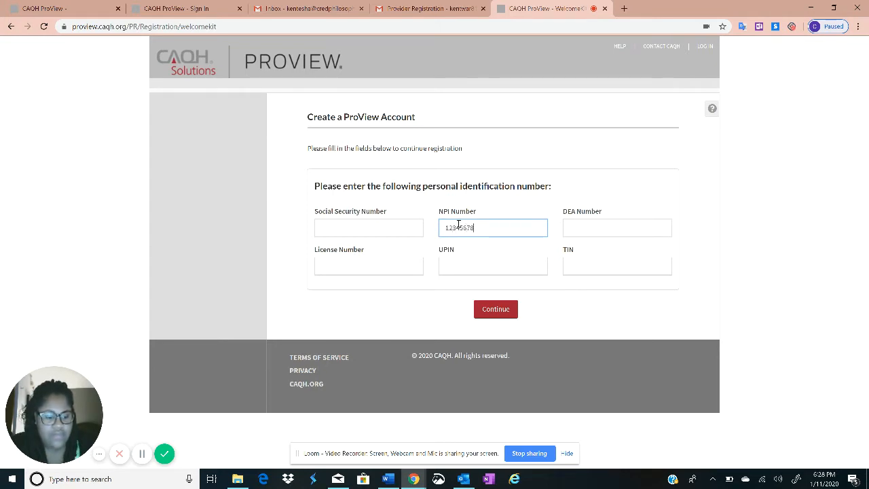
text(95)
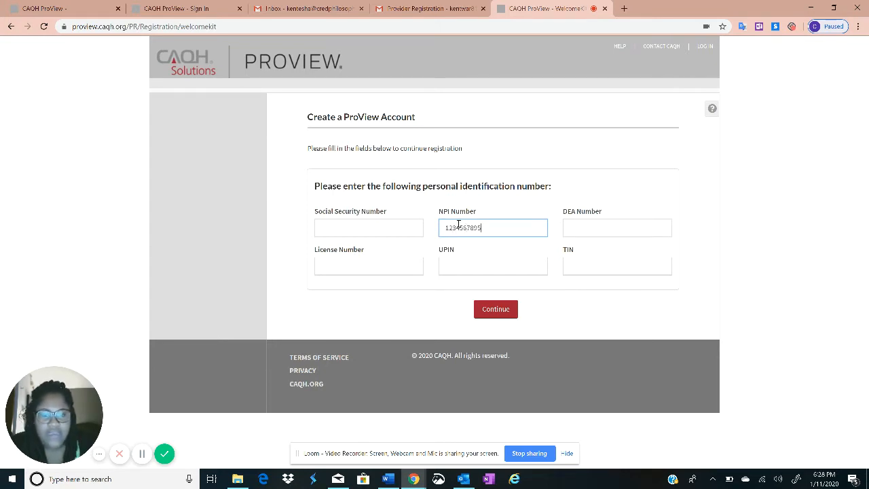
click(496, 311)
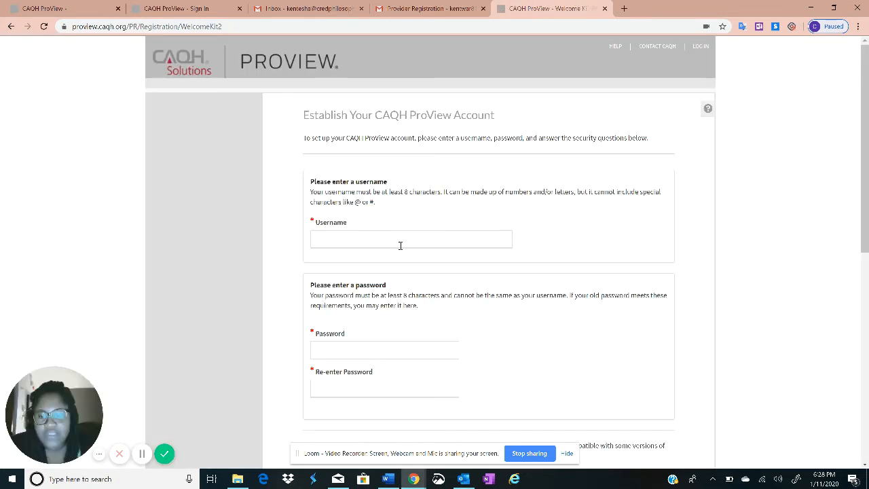
Enter an available username for the new ProView account
scroll(289, 252, down, 1)
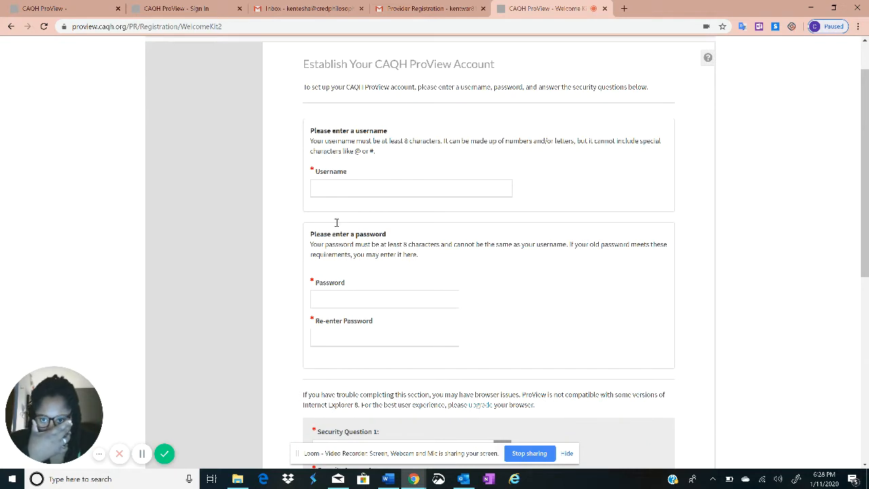
click(393, 186)
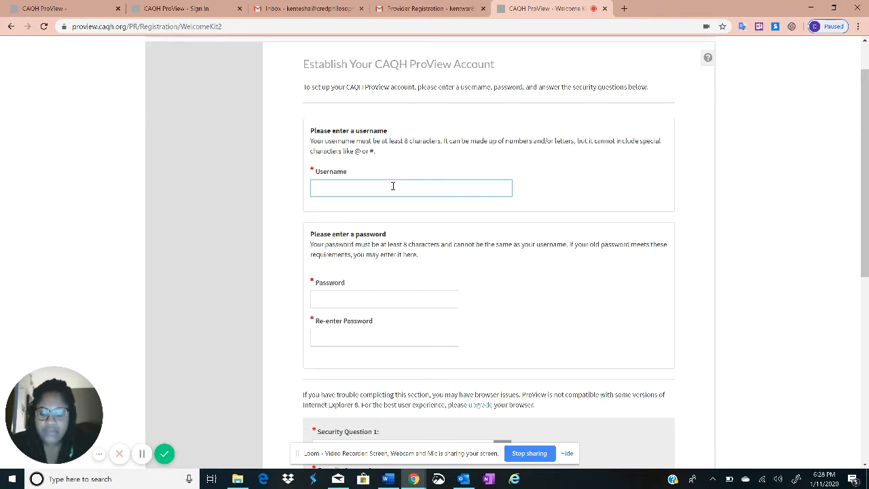
text(credph)
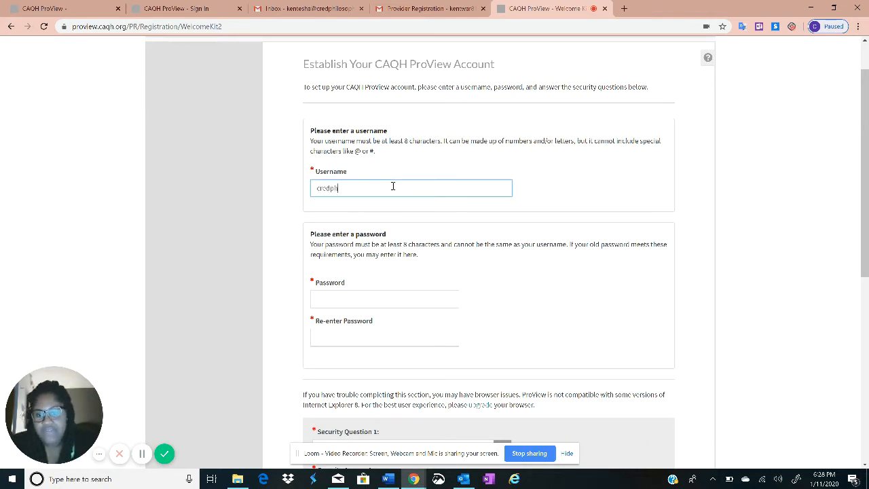
text(ilosophyllc)
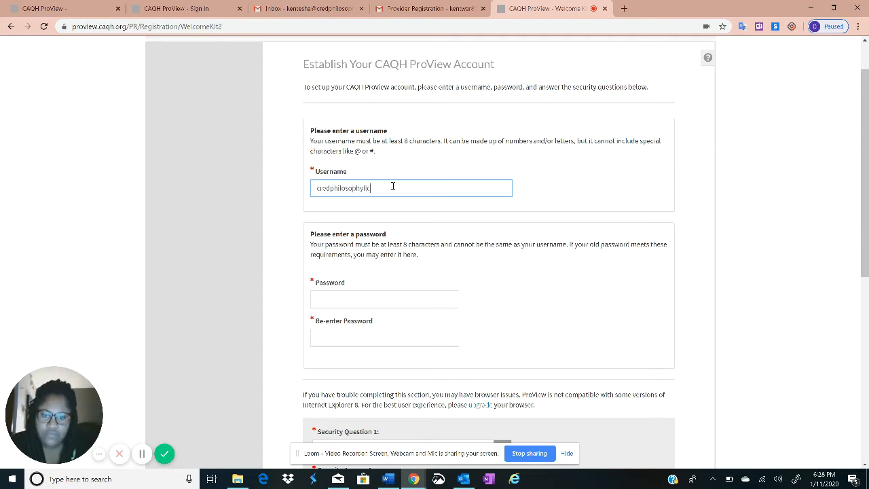
key(Tab)
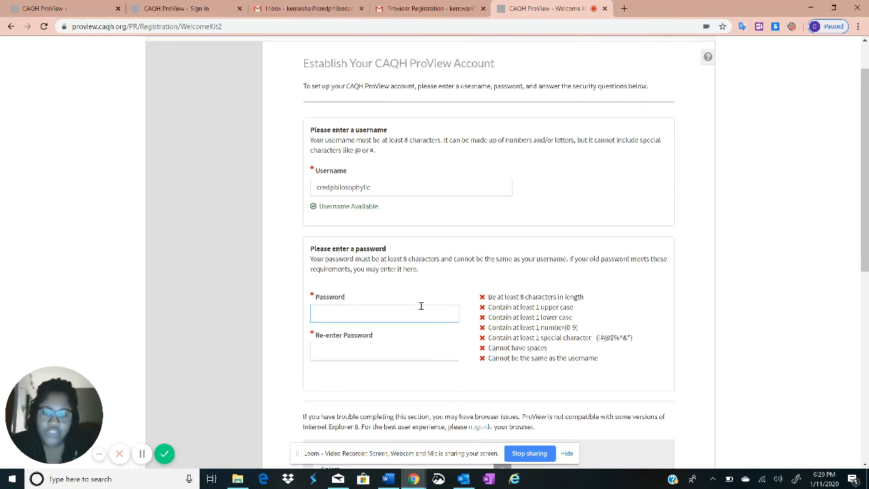
Type the account password and start re-entering it to confirm
scroll(402, 305, down, 1)
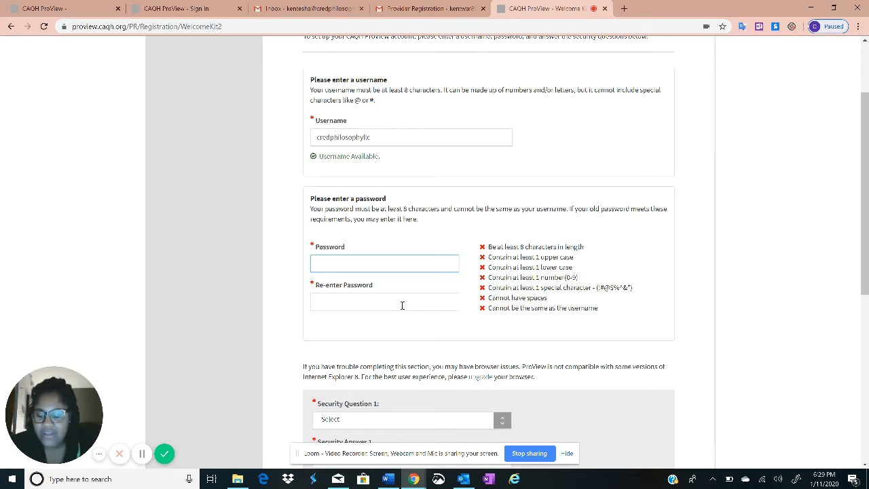
text(C)
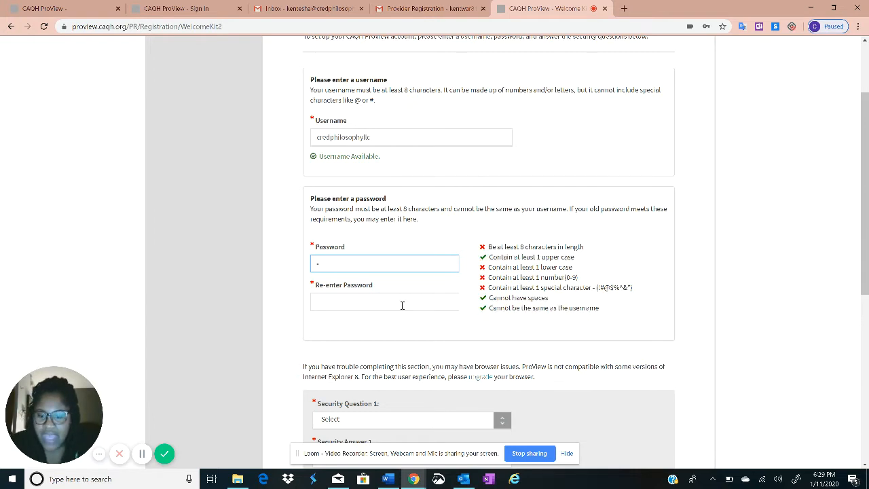
text(•••••)
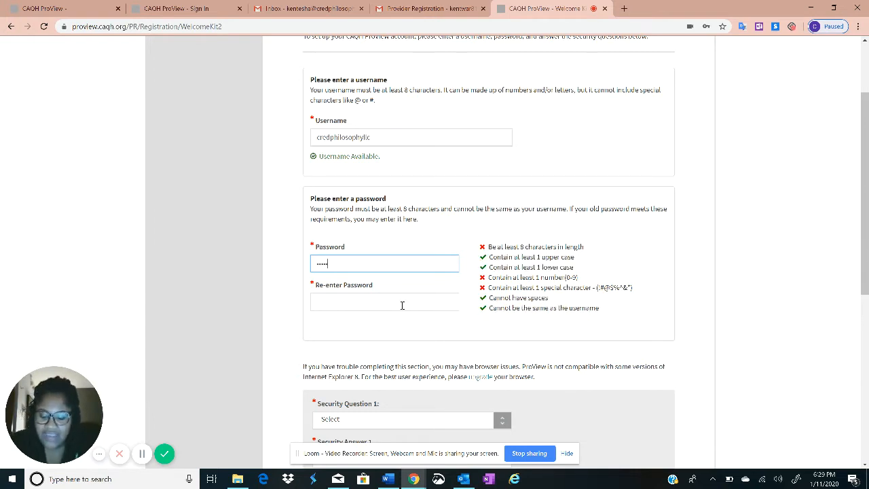
text(1)
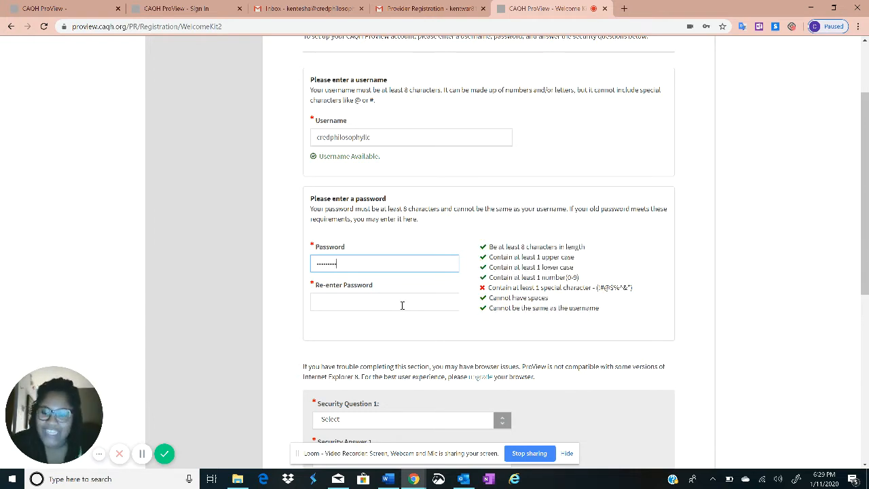
text(!)
click(402, 306)
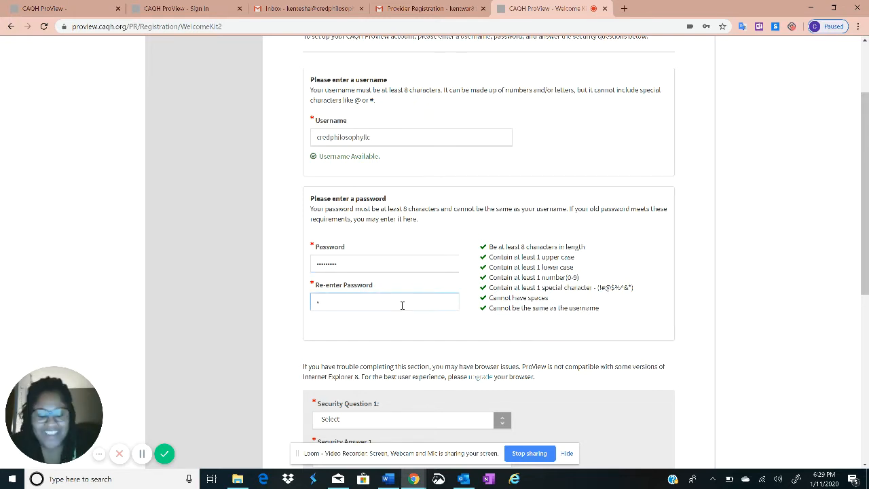
text(•••••••)
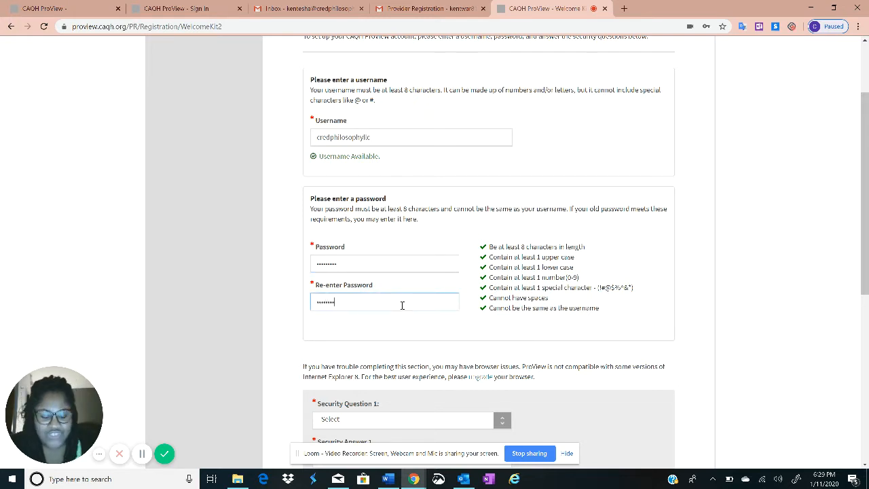
text(!)
Scroll to the security questions and expand the Security Question 1 choices
scroll(393, 309, down, 2)
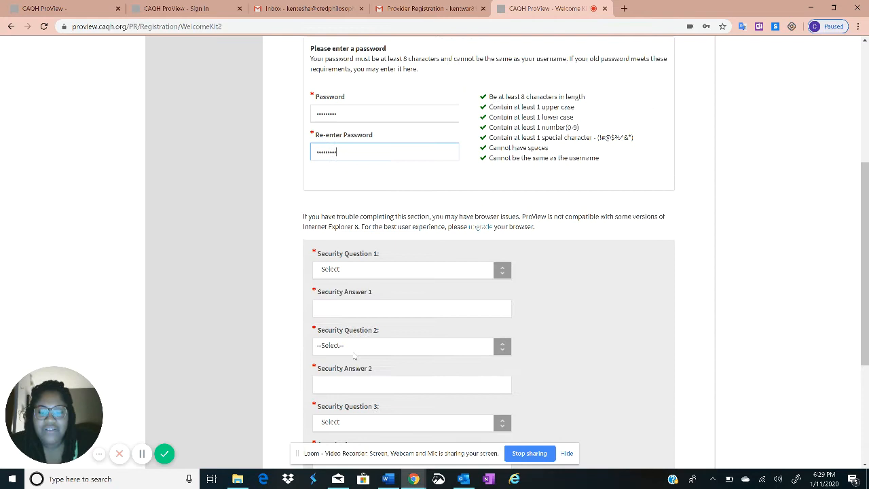
click(361, 267)
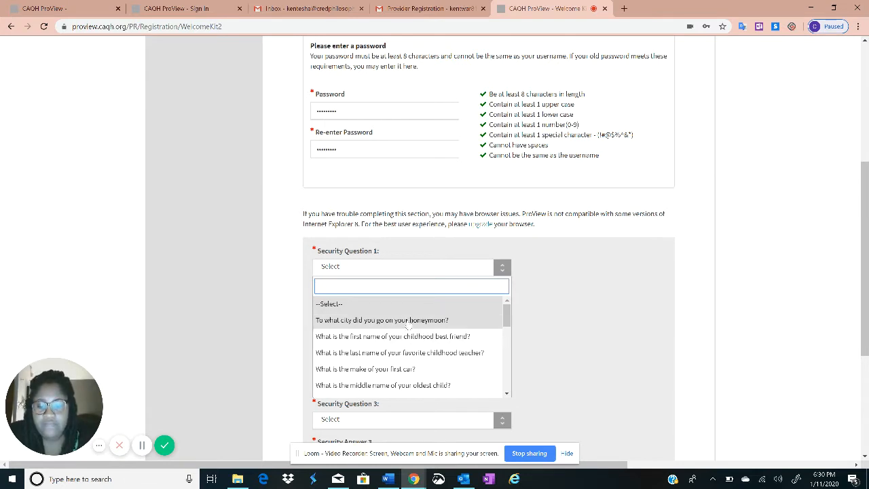
Pick the first-car and high school questions for security questions 1 and 2, entering their answers
scroll(405, 327, down, 2)
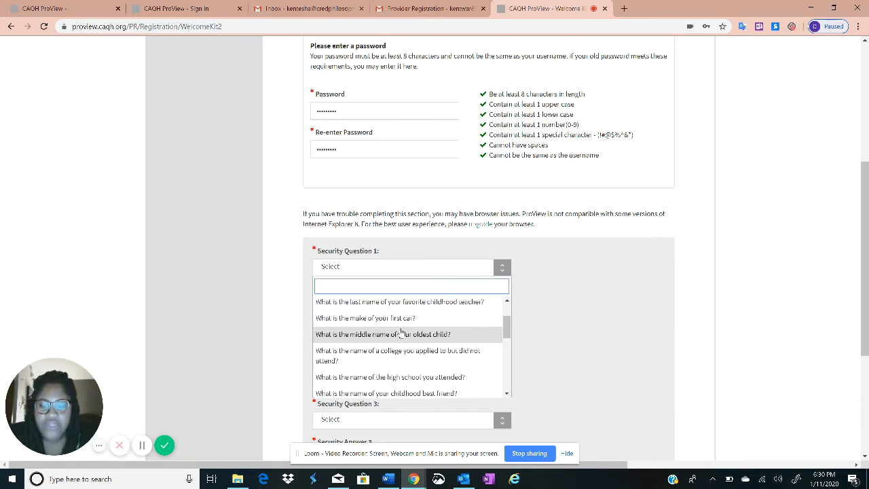
click(402, 319)
click(348, 305)
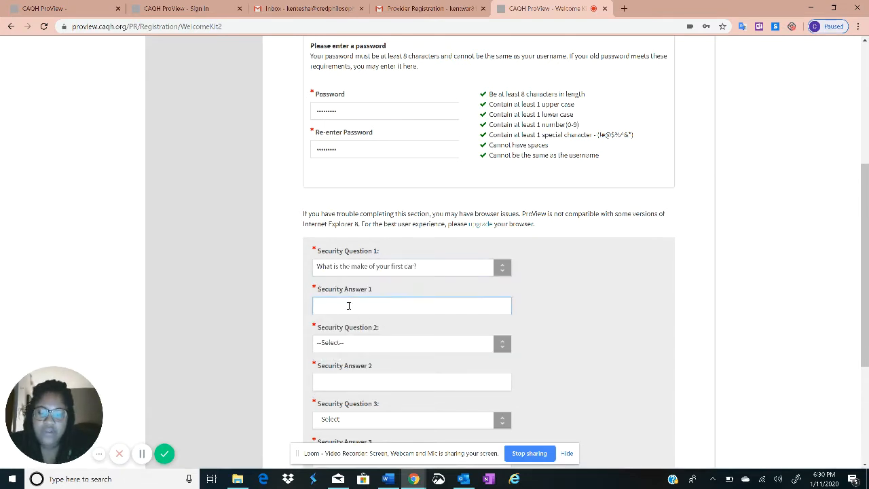
text(PT)
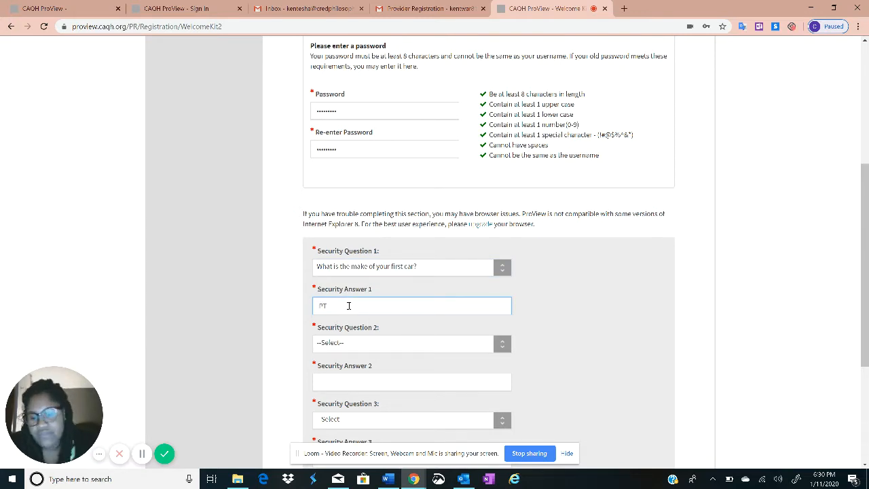
text( Cruiser)
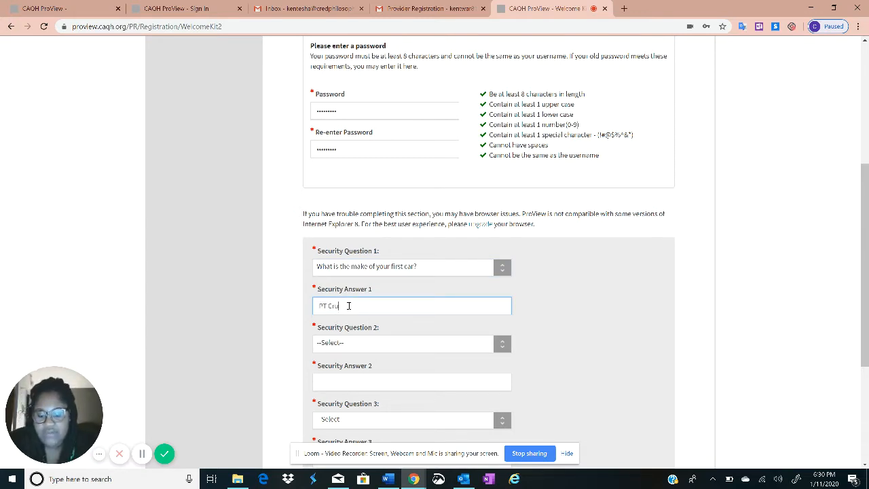
click(356, 343)
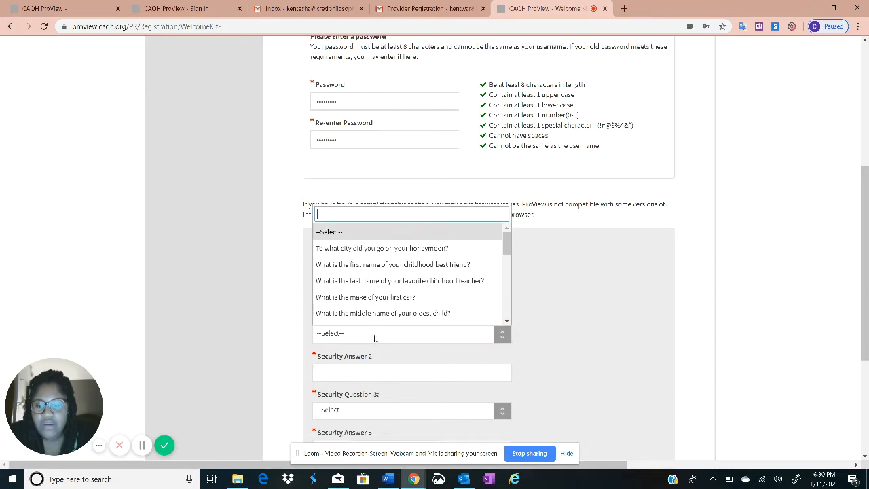
scroll(380, 319, down, 1)
scroll(407, 224, down, 2)
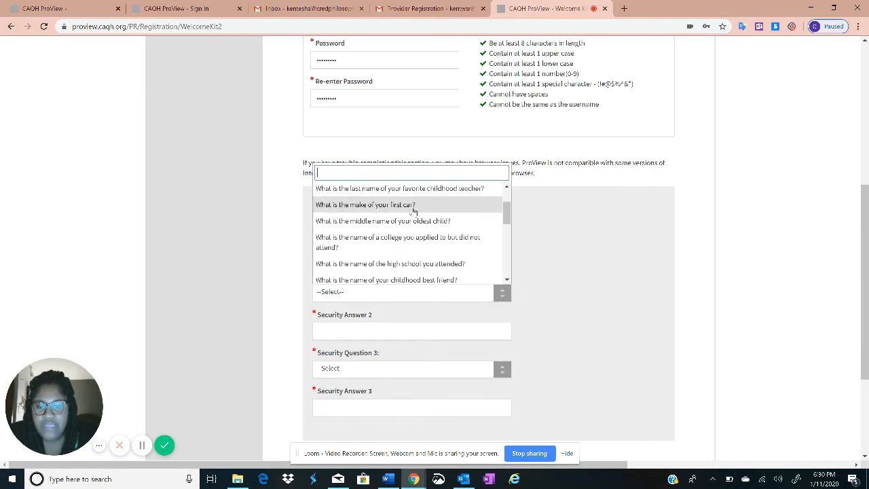
click(346, 263)
click(327, 326)
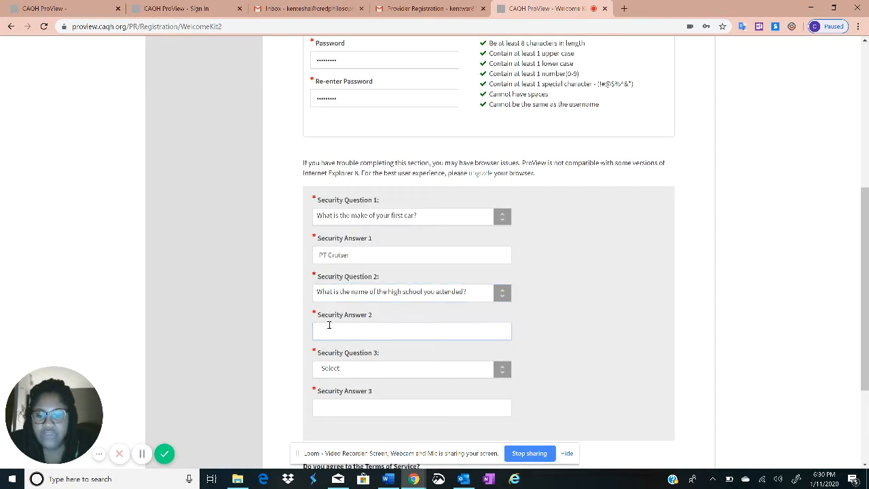
text(Yates)
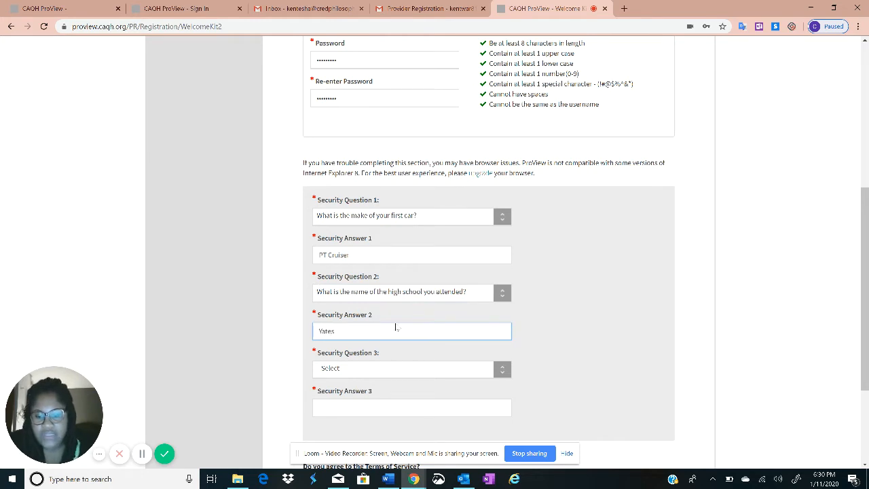
Set security question 3 to 'What was your childhood nickname?' and enter its answer
click(398, 373)
scroll(394, 299, down, 1)
scroll(403, 292, down, 3)
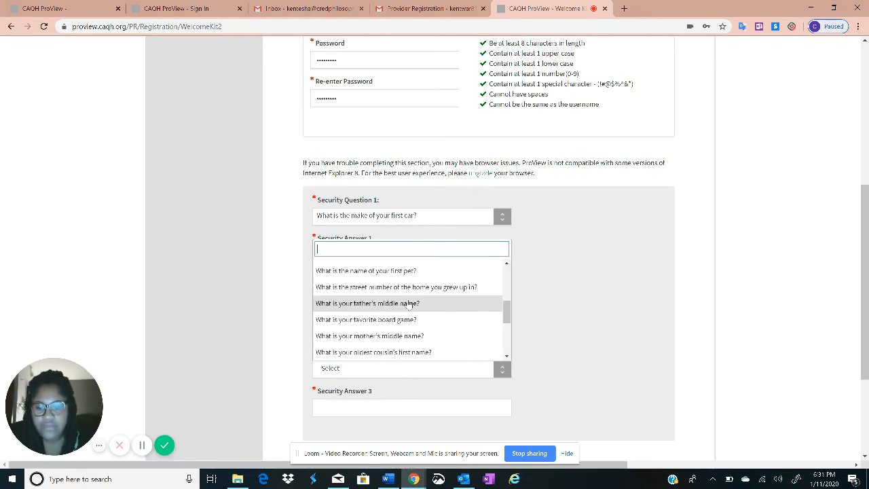
scroll(409, 340, down, 3)
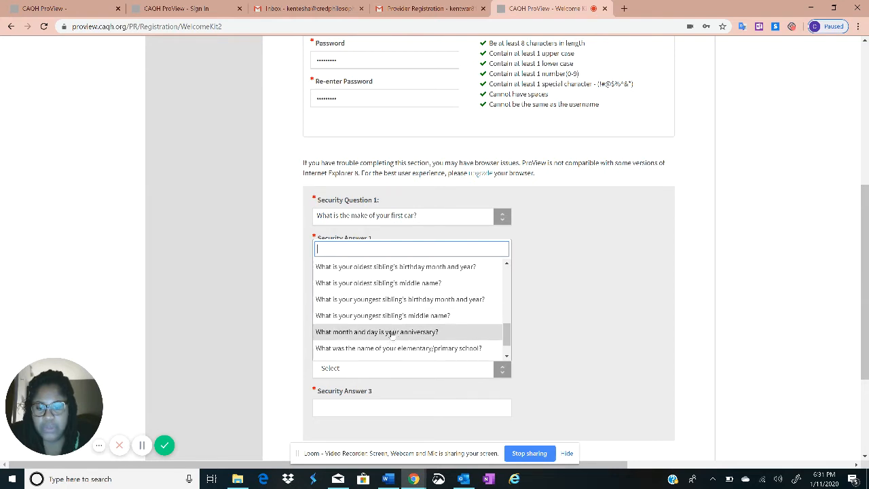
scroll(393, 335, down, 1)
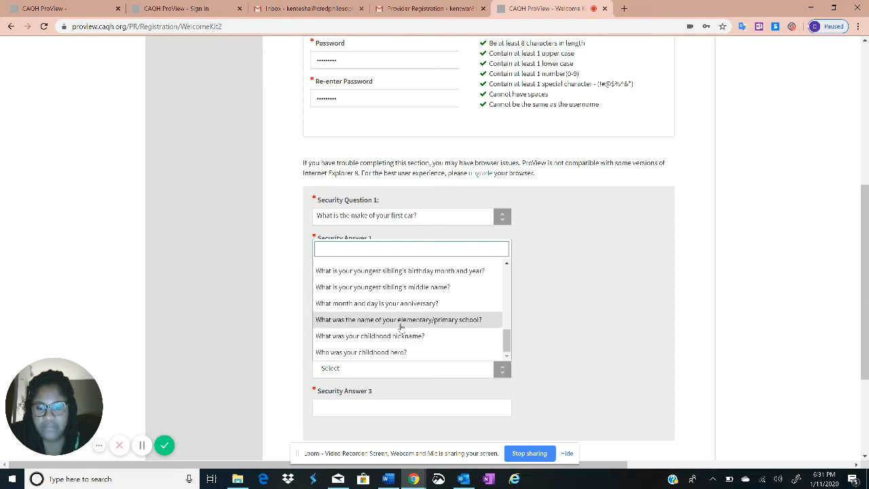
scroll(401, 327, down, 1)
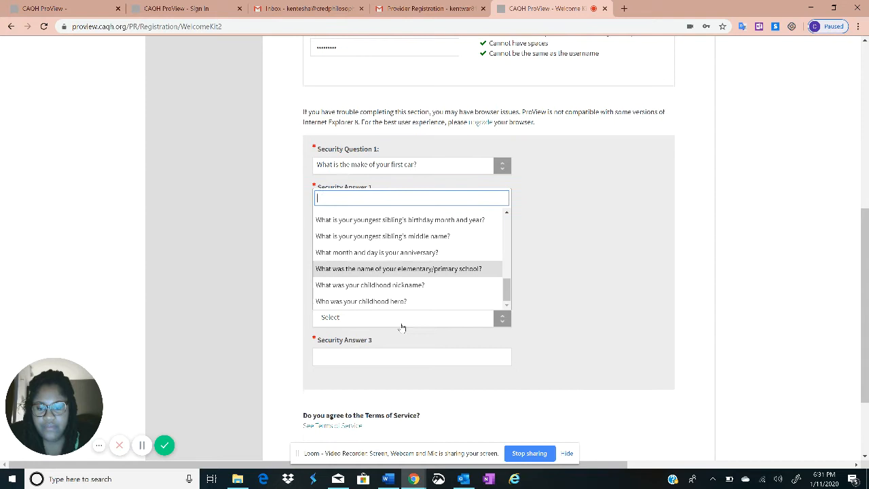
click(369, 286)
click(372, 364)
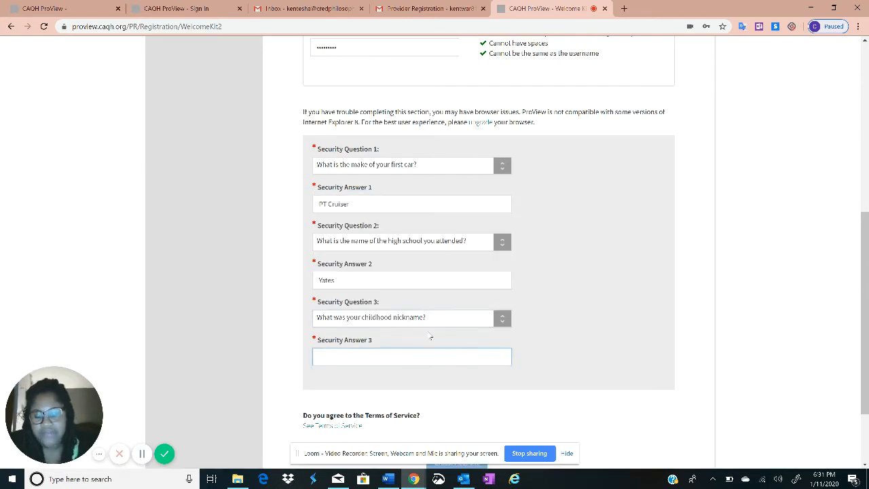
text(Nene)
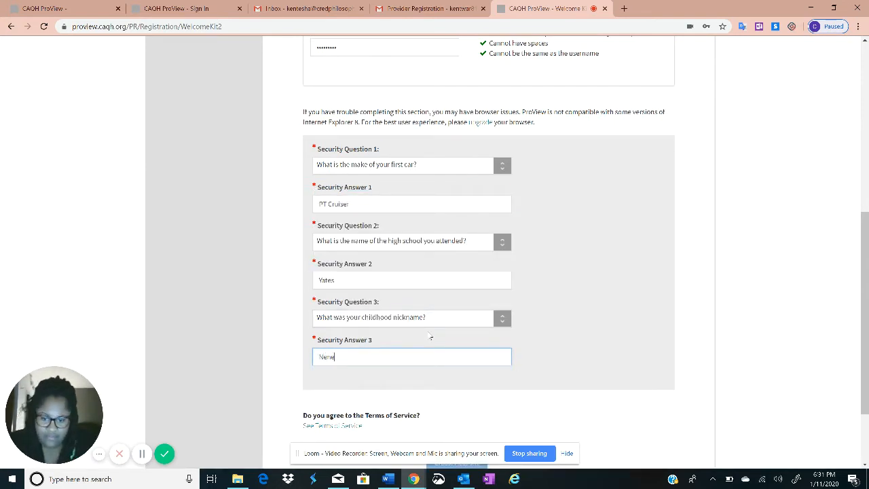
Accept the Terms of Service and create the account
scroll(518, 321, down, 2)
click(325, 350)
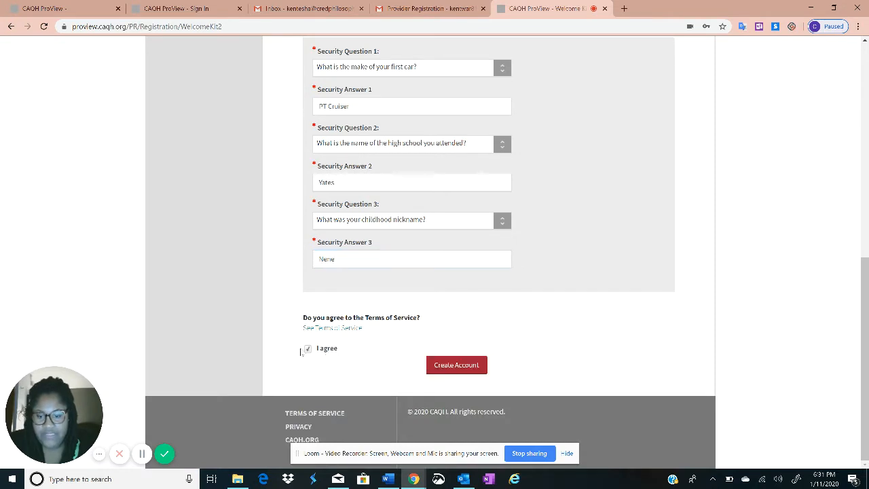
click(443, 371)
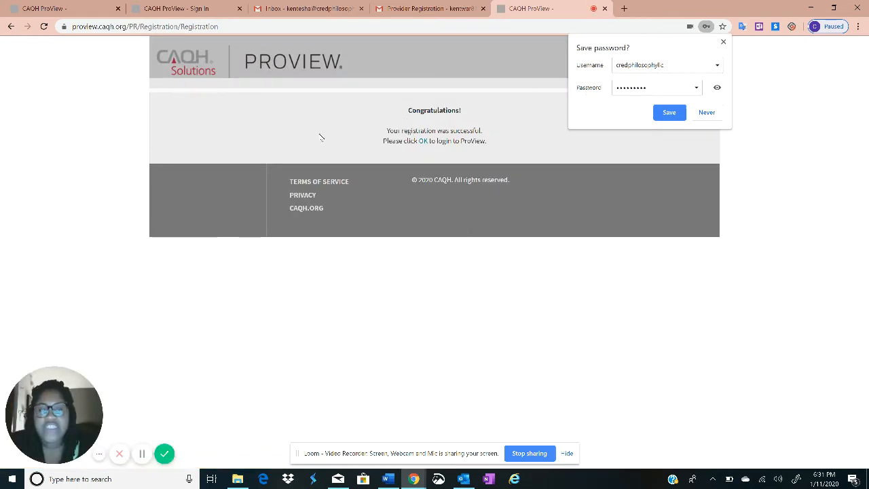
Save the new login in Chrome and continue from the Congratulations page to Login
click(667, 114)
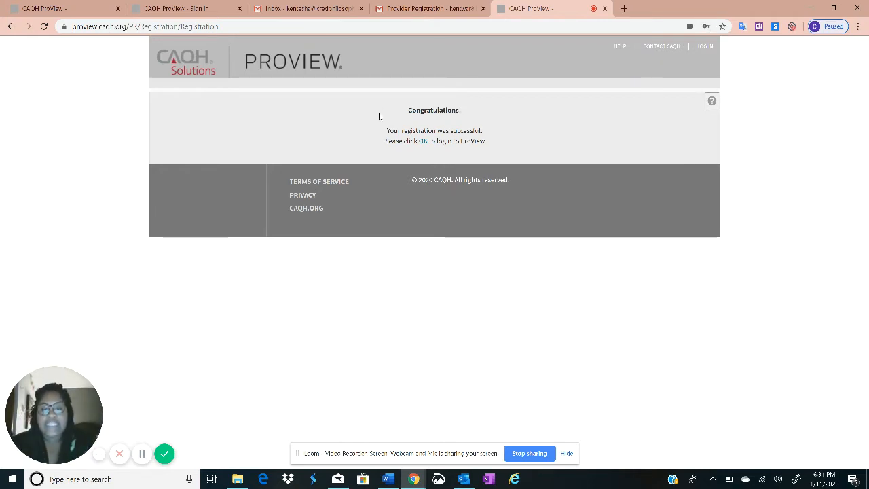
click(423, 141)
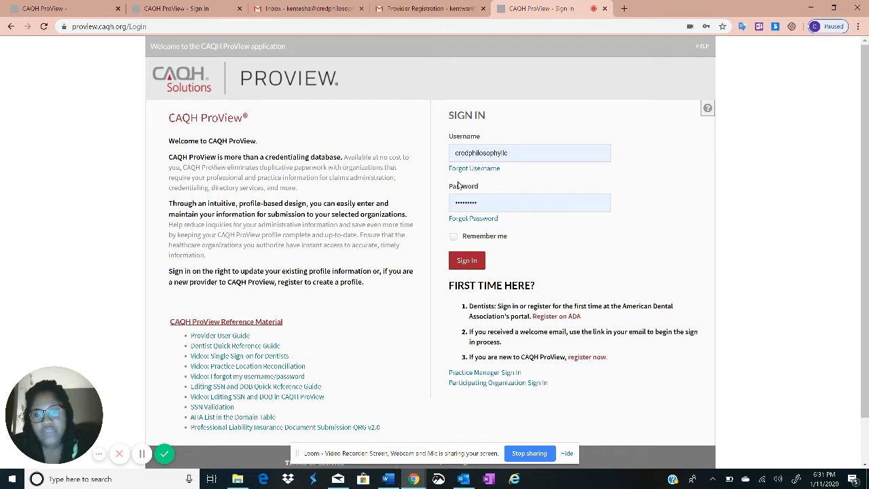
Sign in with the saved credentials to open the Personal Information profile page
click(467, 265)
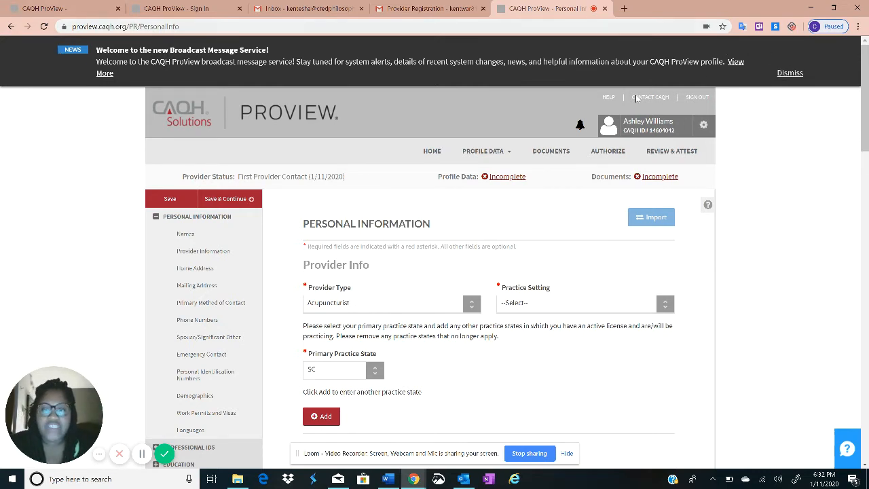
Dismiss the broadcast, test, March 25 changes, PLI Group Policy and Scheduled Maintenance announcements
click(788, 75)
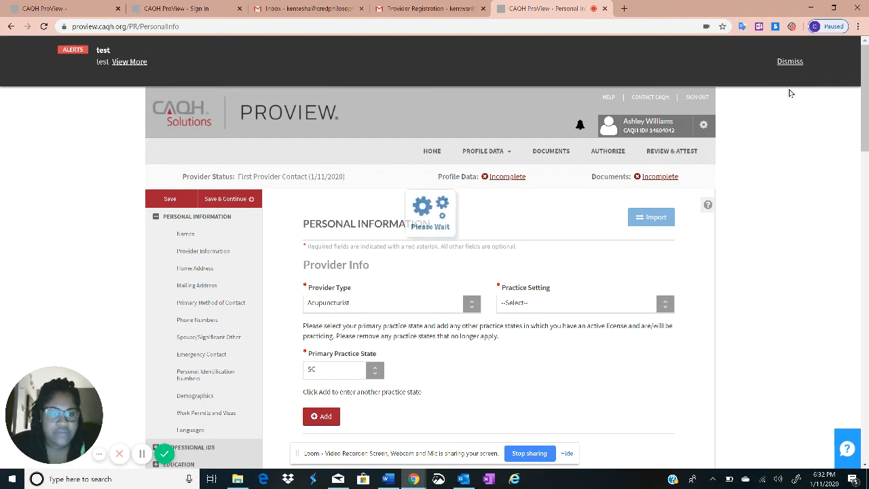
scroll(705, 139, down, 1)
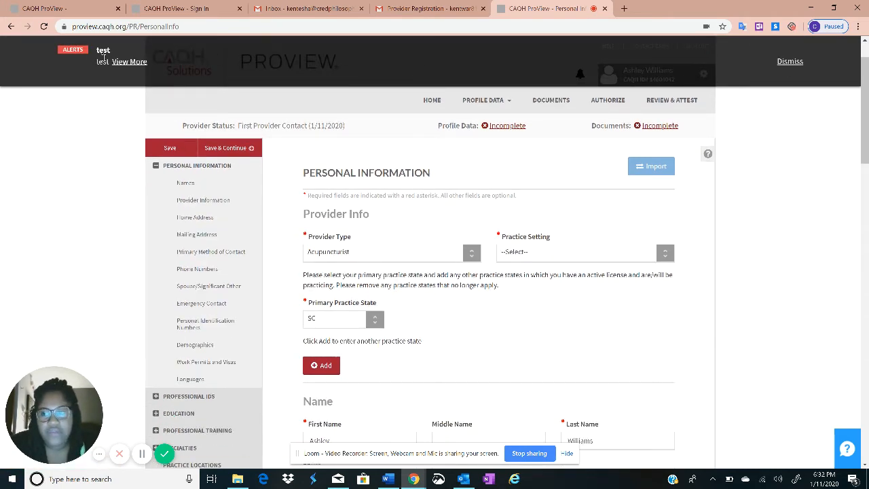
click(787, 61)
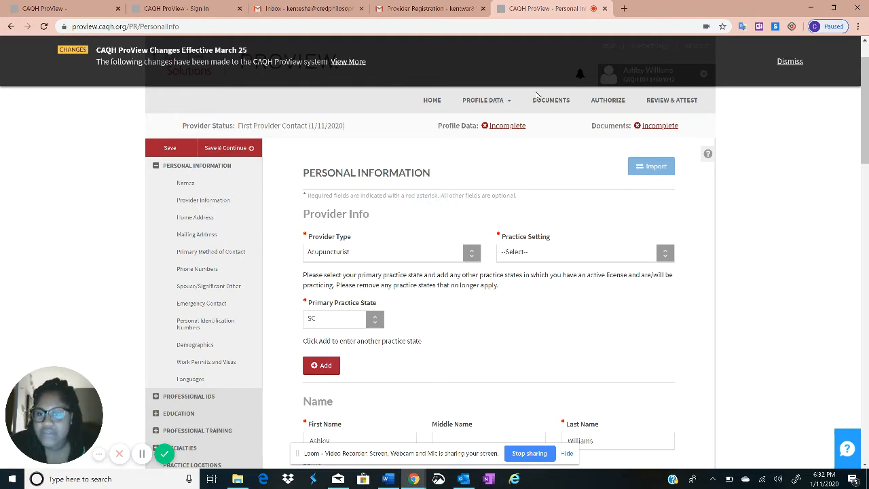
click(780, 61)
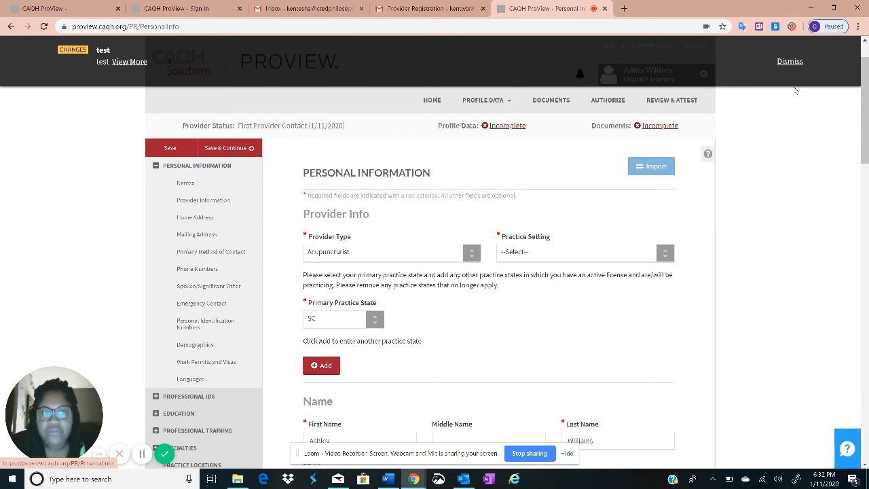
click(788, 65)
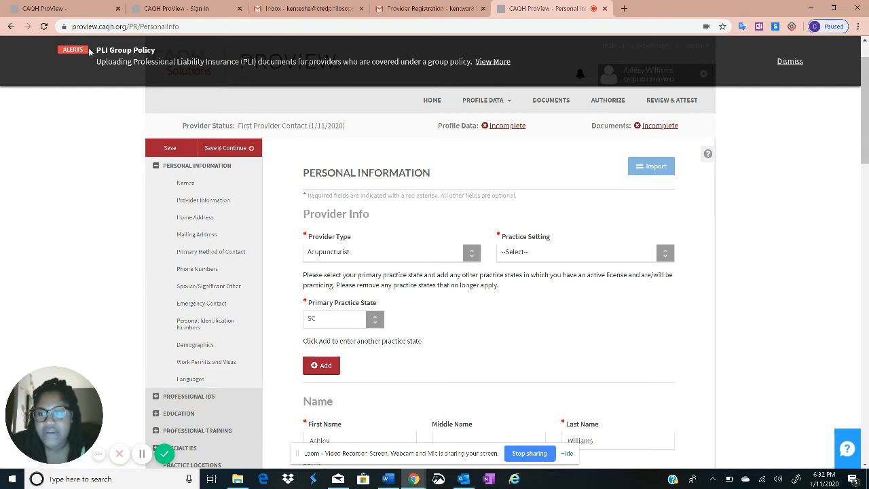
drag(99, 50, 156, 50)
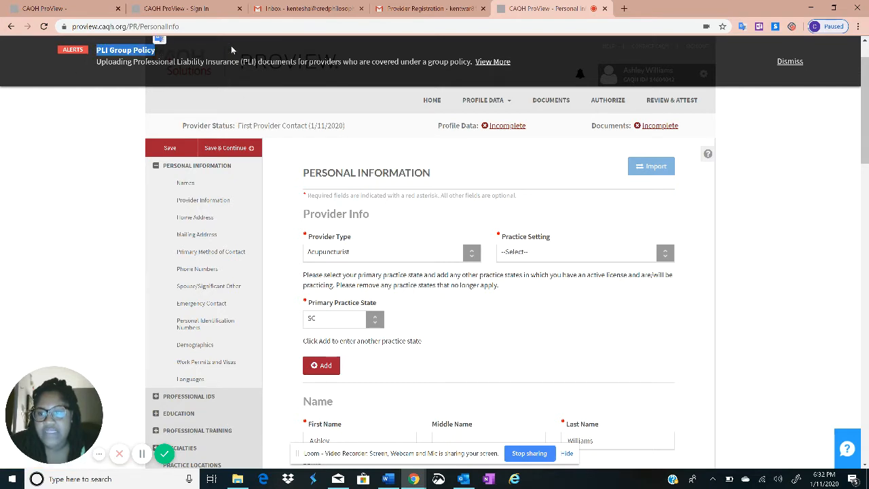
click(796, 61)
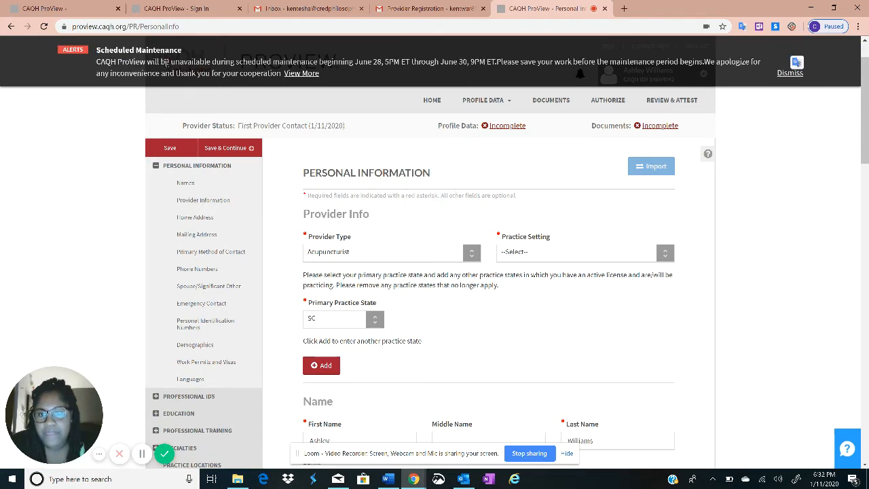
click(789, 73)
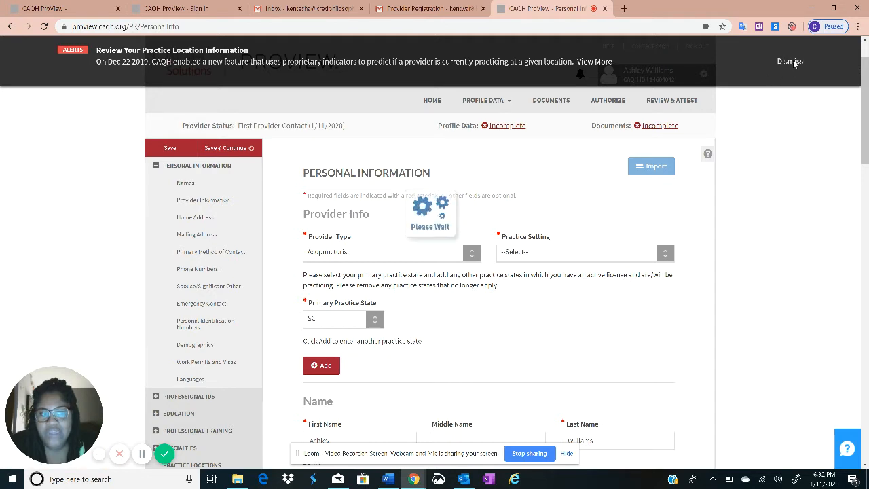
Repeatedly try to dismiss the Review Your Practice Location Information alert, which stays in place
click(788, 63)
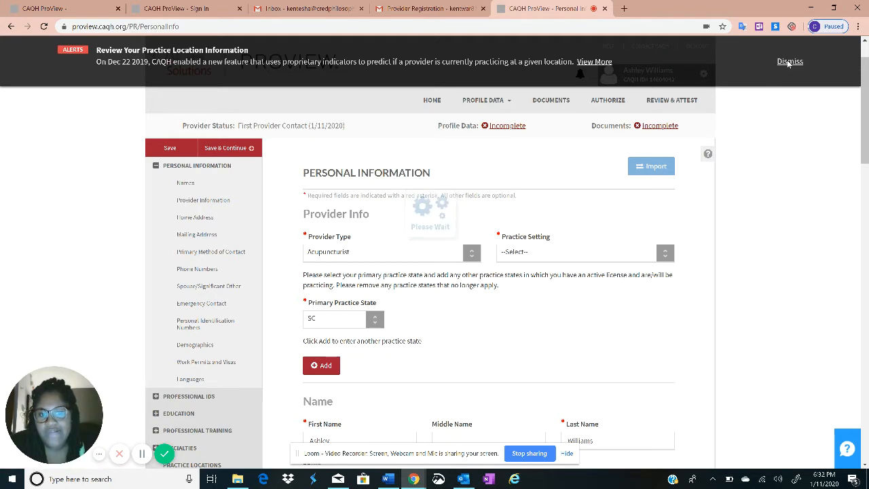
click(789, 63)
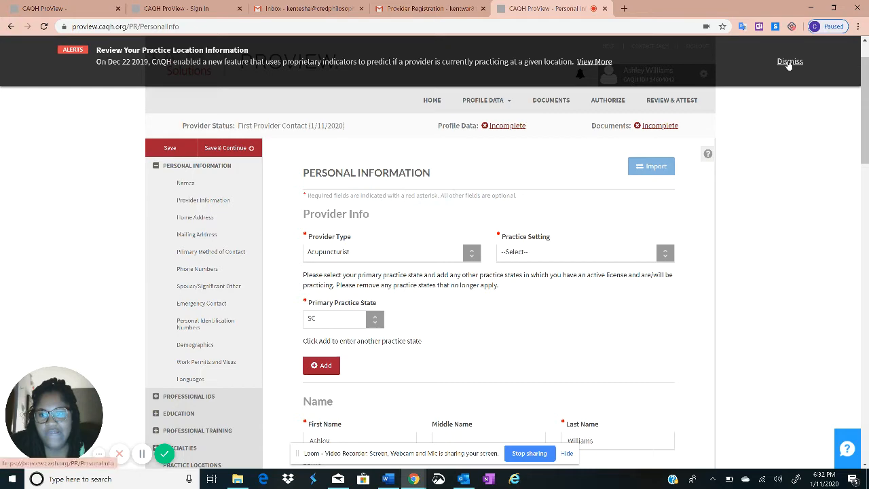
click(789, 64)
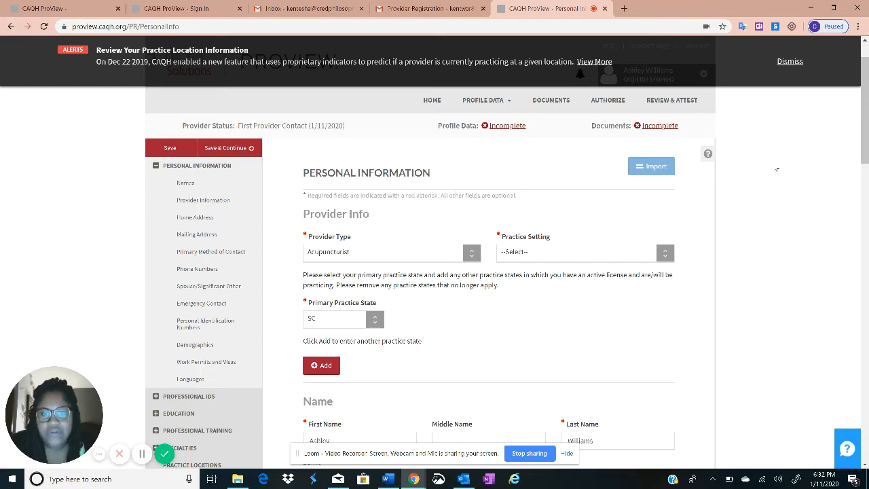
scroll(771, 166, down, 1)
scroll(772, 166, up, 2)
click(794, 65)
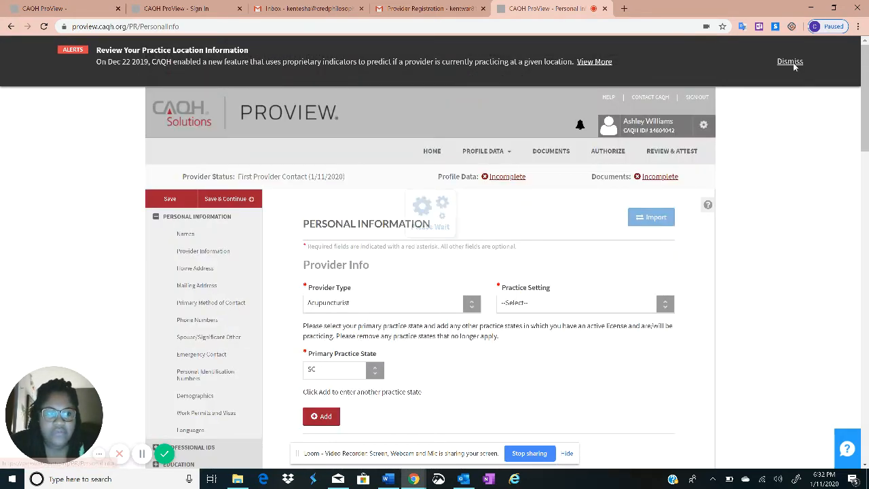
click(785, 62)
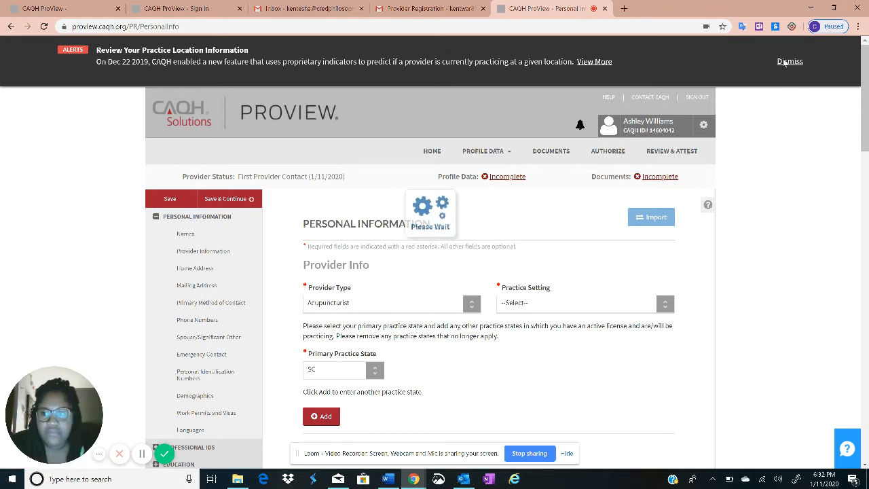
click(785, 63)
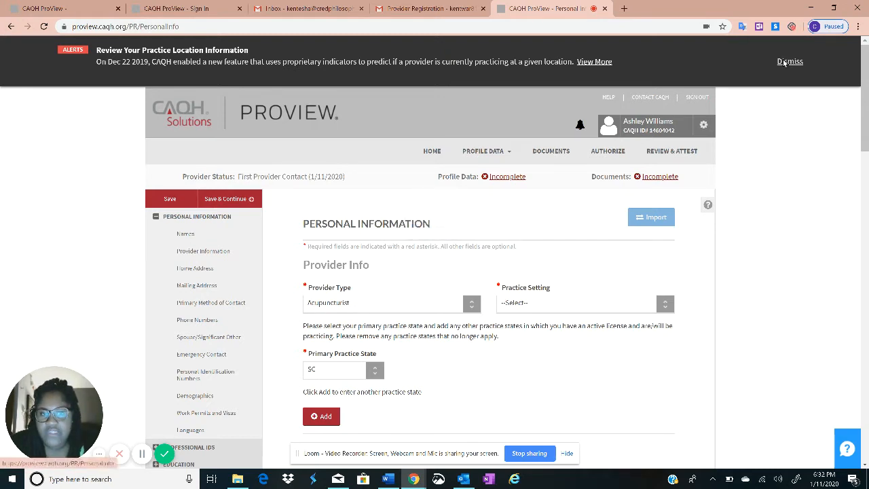
click(783, 60)
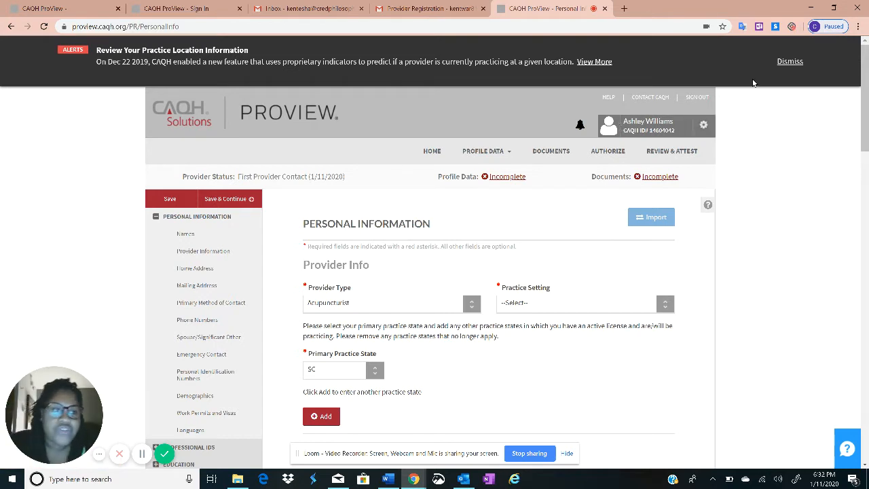
click(782, 62)
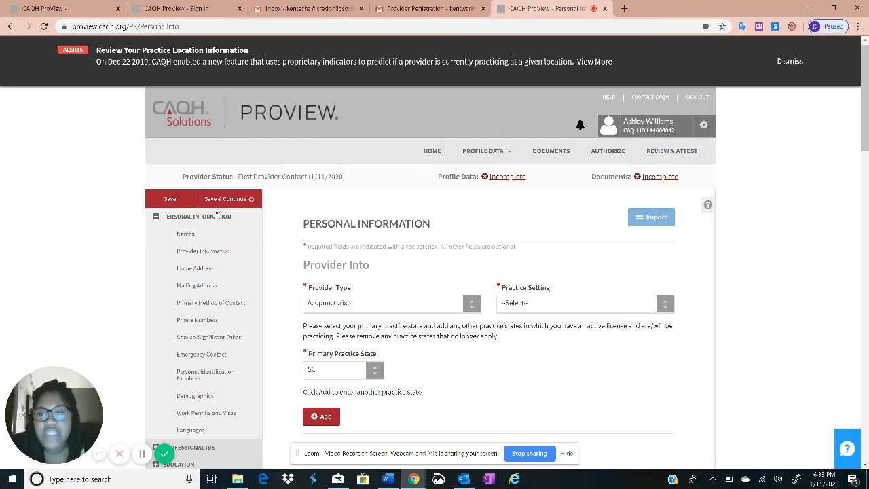
scroll(475, 271, down, 5)
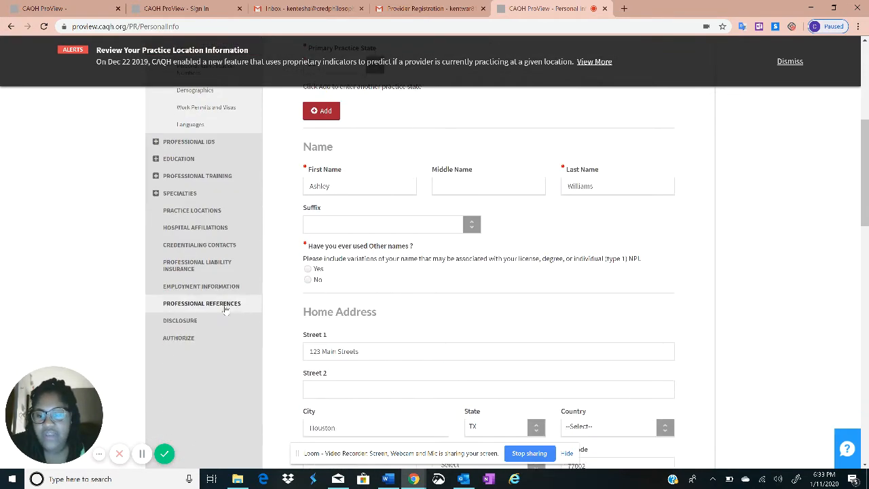
scroll(231, 299, up, 5)
scroll(259, 240, down, 4)
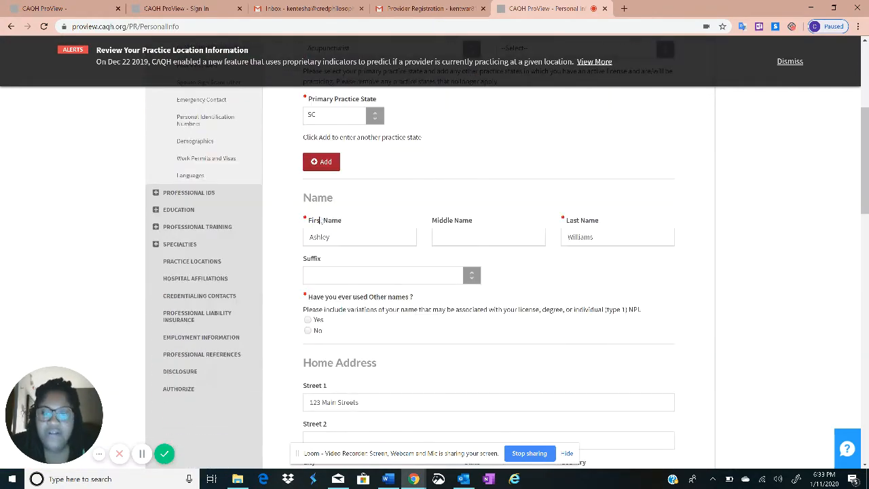
scroll(429, 331, up, 2)
scroll(429, 330, up, 3)
scroll(398, 286, down, 6)
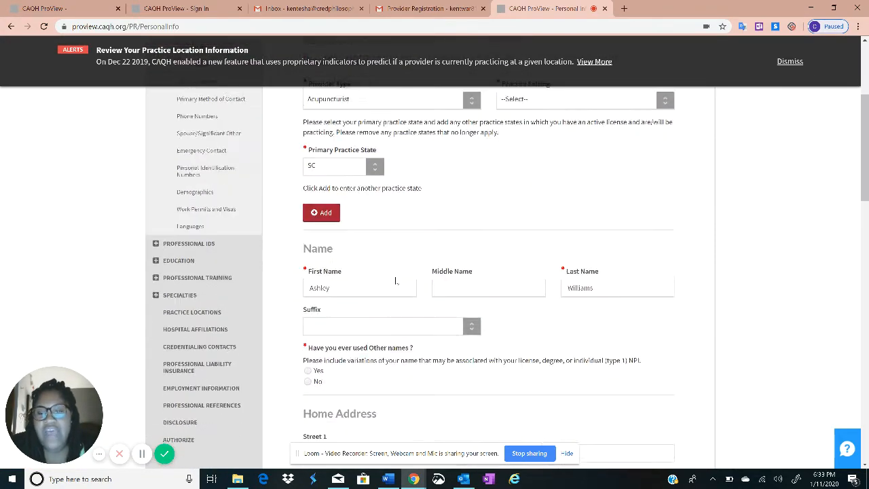
scroll(444, 301, down, 4)
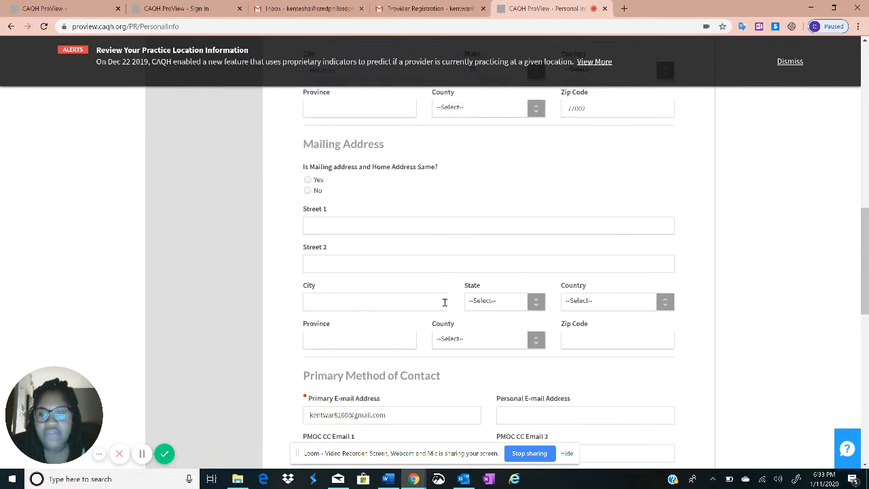
scroll(323, 313, down, 3)
scroll(323, 313, down, 4)
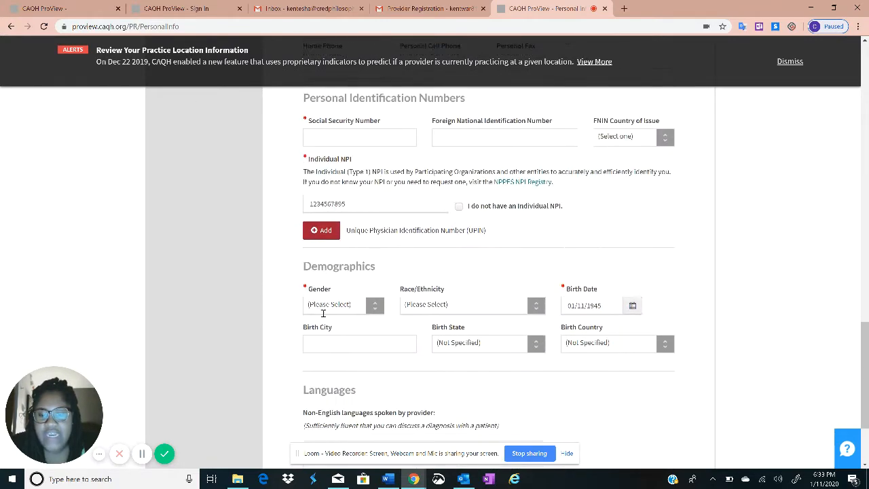
scroll(394, 338, up, 6)
scroll(385, 339, up, 10)
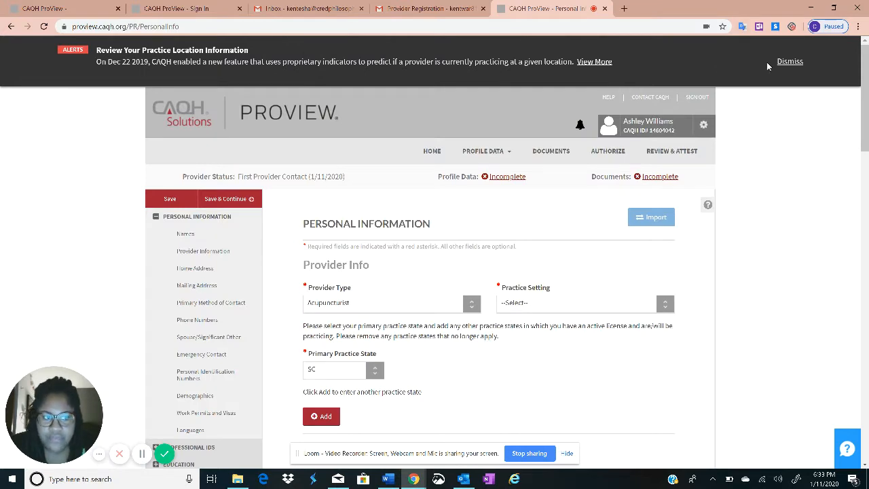
scroll(489, 177, down, 1)
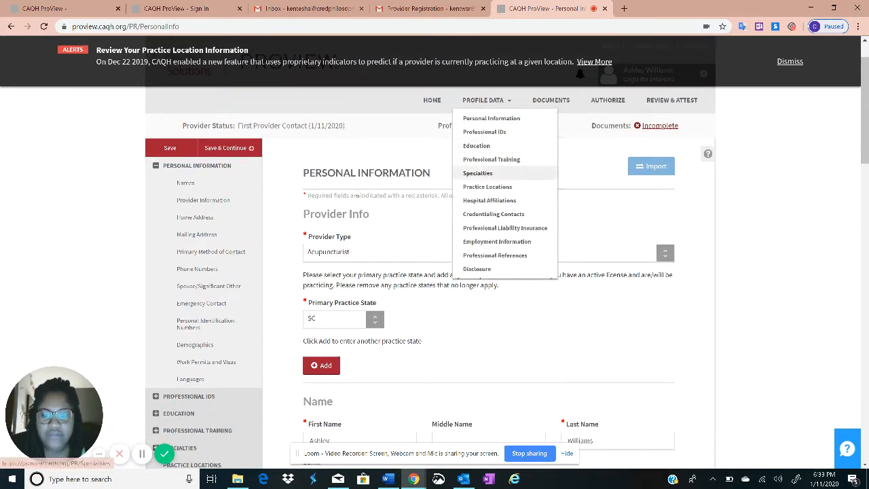
scroll(399, 278, down, 1)
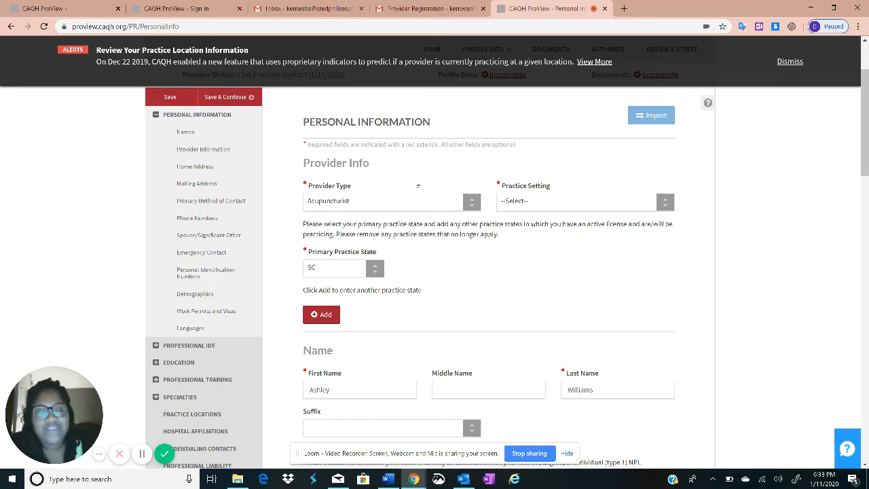
scroll(524, 147, up, 2)
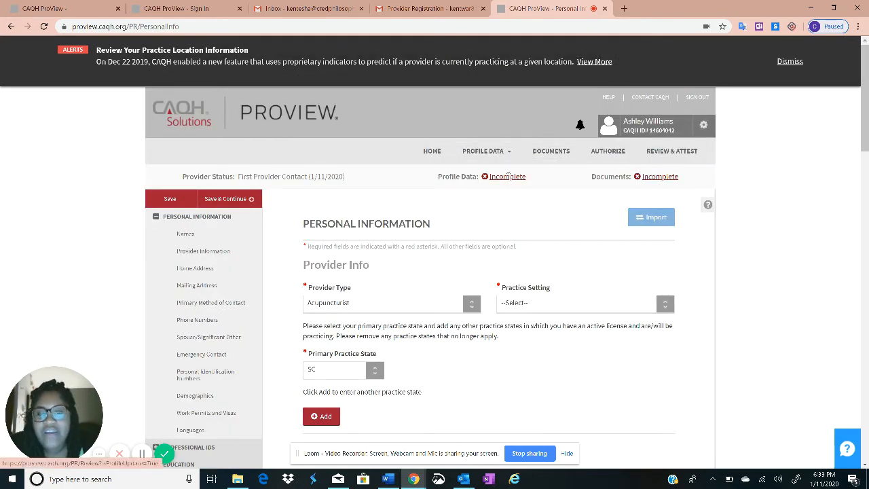
drag(439, 178, 702, 178)
click(446, 173)
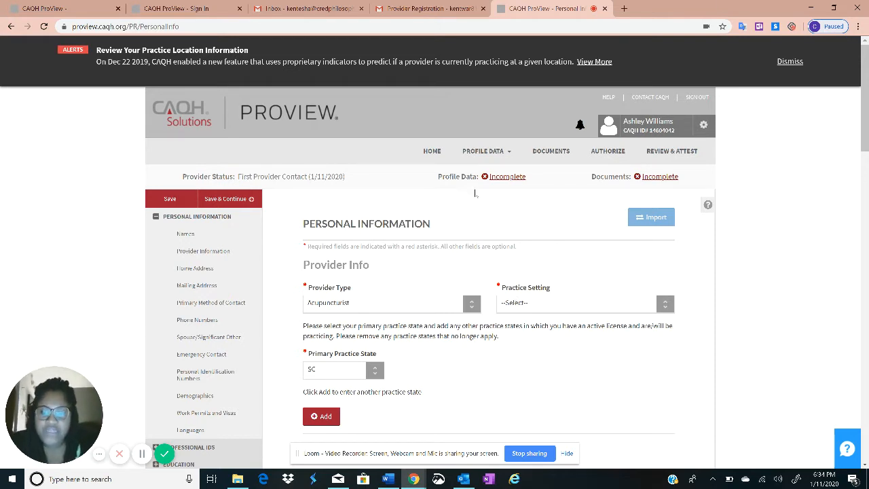
Set practice setting to Inpatient/Outpatient or Outpatient Only and make mailing address same as home
click(612, 306)
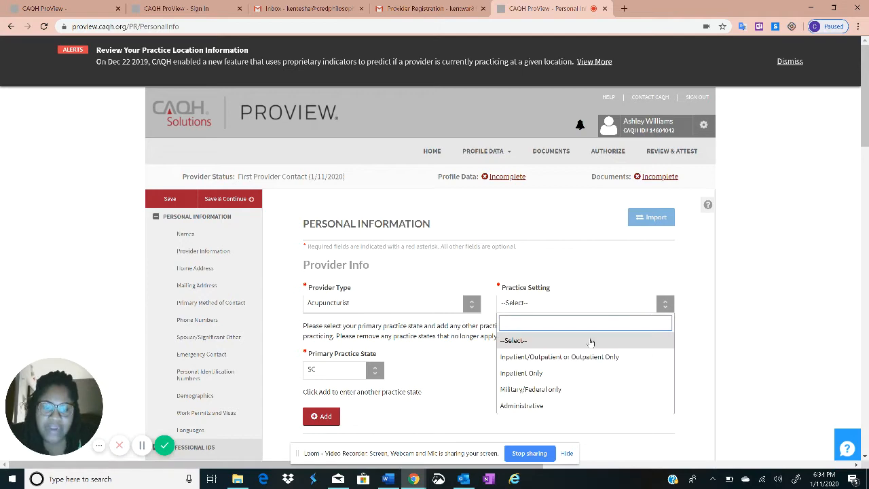
click(554, 357)
scroll(412, 337, down, 7)
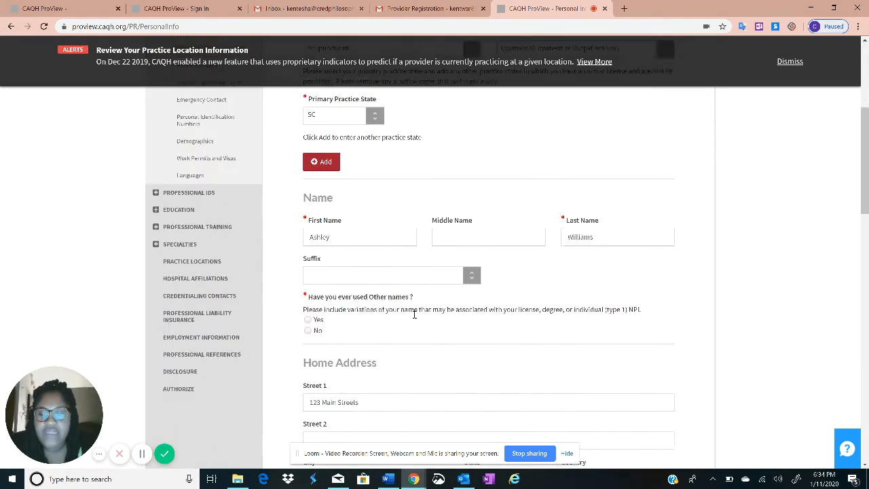
scroll(345, 314, down, 2)
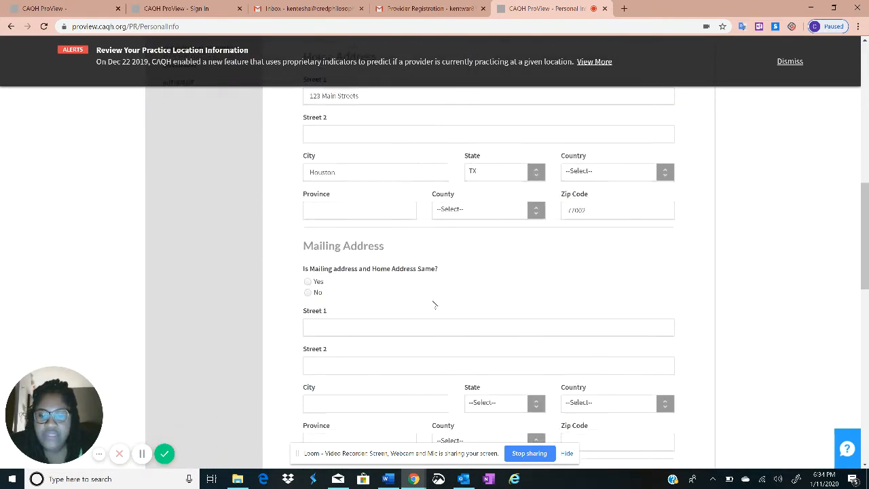
scroll(321, 264, down, 1)
click(308, 231)
scroll(352, 247, down, 4)
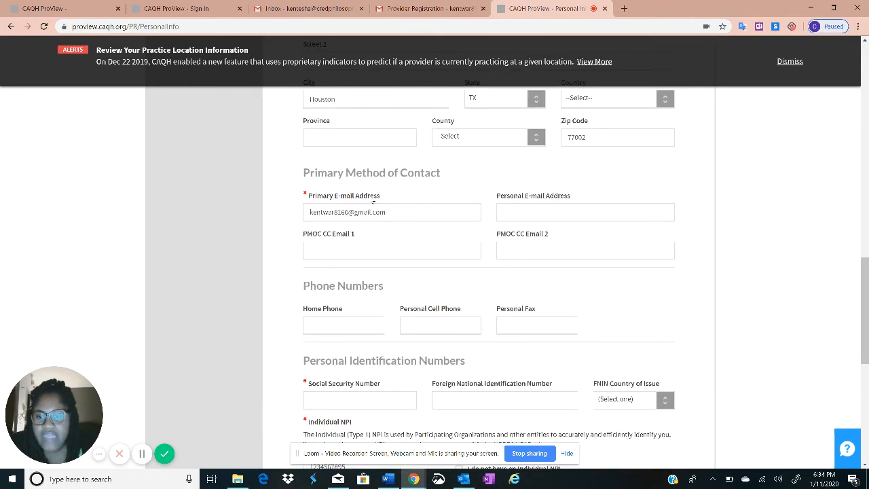
Check the e-mail address fields and enter the provider's social security number
drag(372, 200, 334, 197)
click(398, 213)
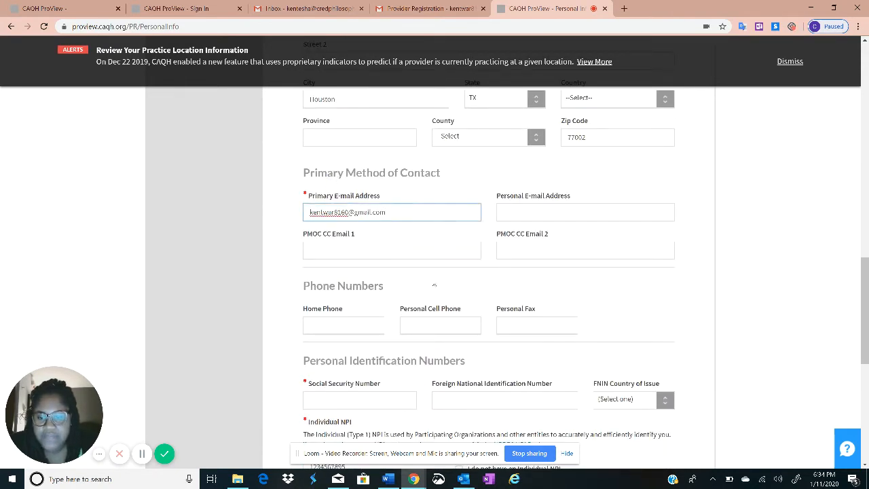
click(518, 213)
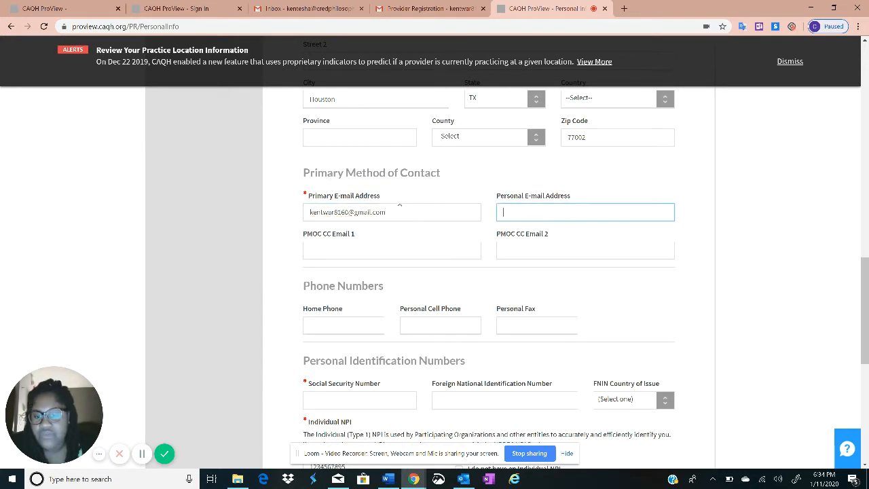
click(349, 211)
scroll(460, 218, down, 1)
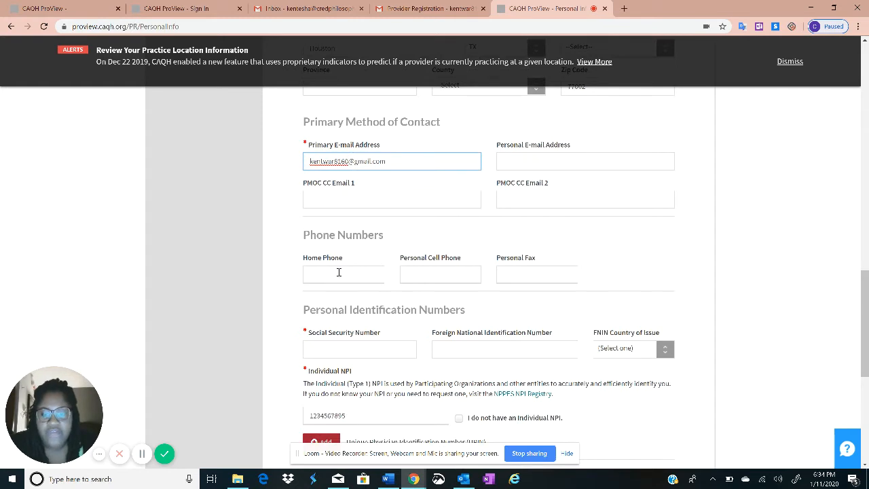
scroll(342, 306, down, 2)
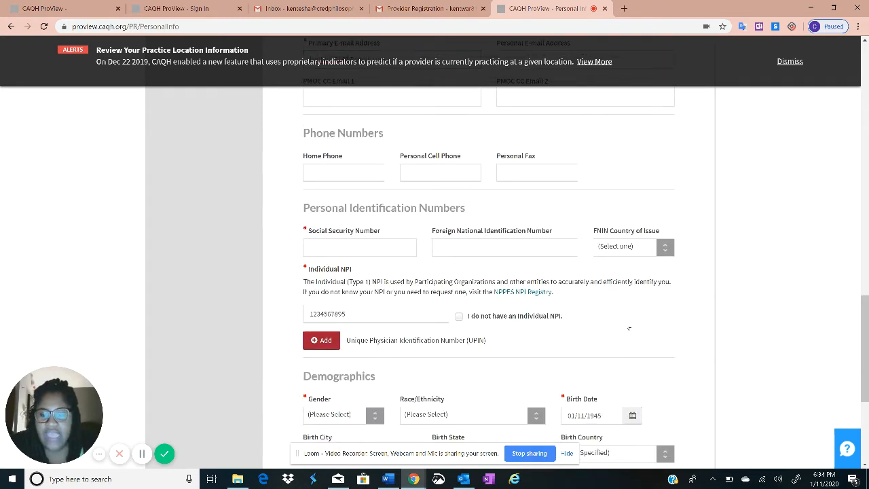
click(312, 248)
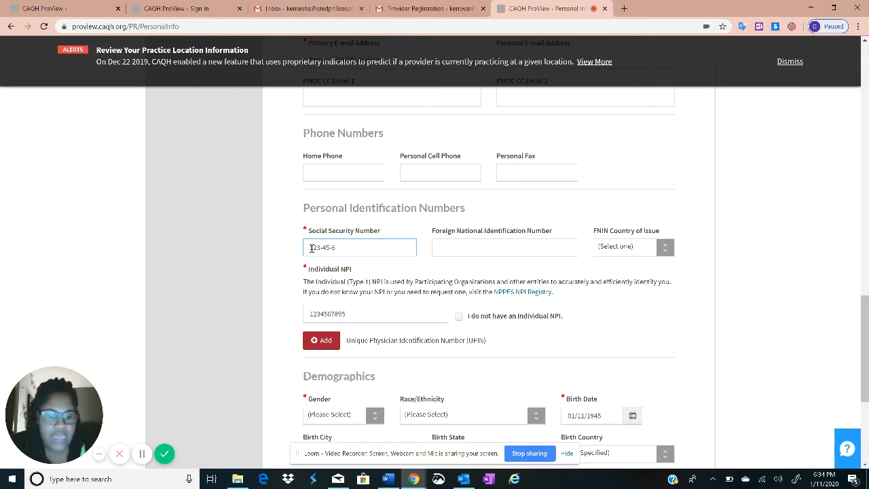
text(123-45-6789)
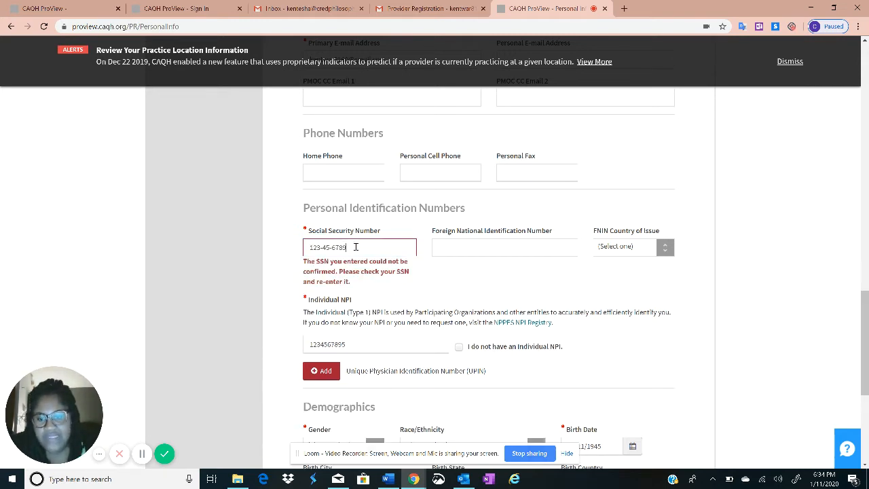
drag(347, 247, 279, 251)
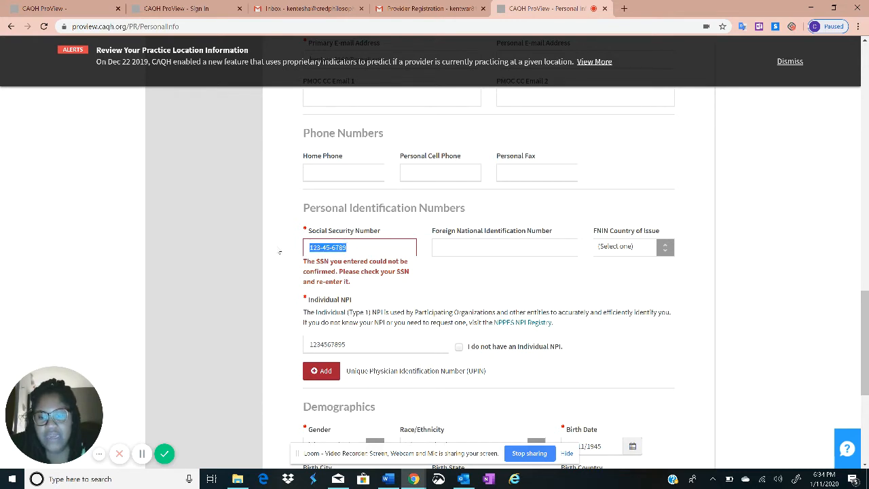
key(BackSpace)
text(1)
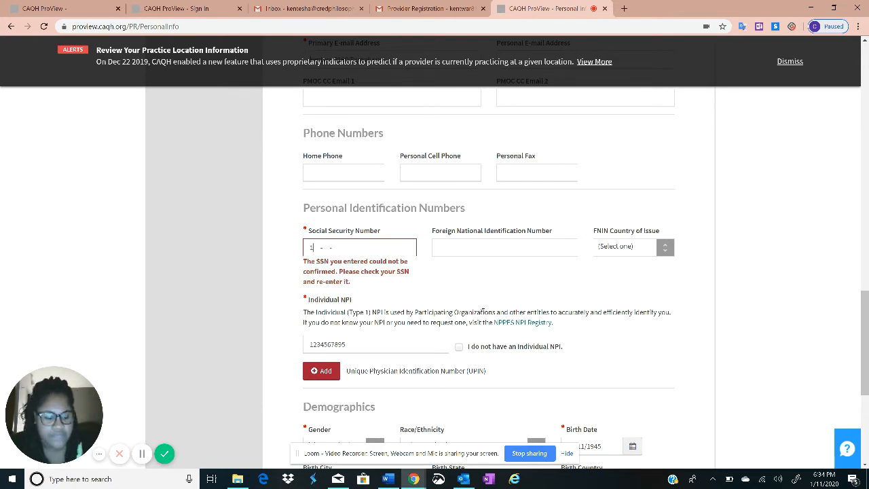
text(23-45-6789)
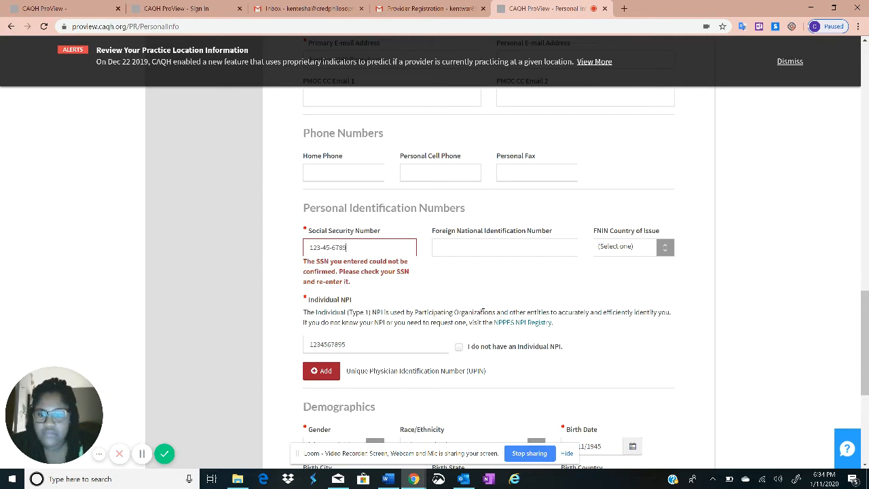
Set gender to Female and save the Personal Information page
scroll(365, 310, down, 2)
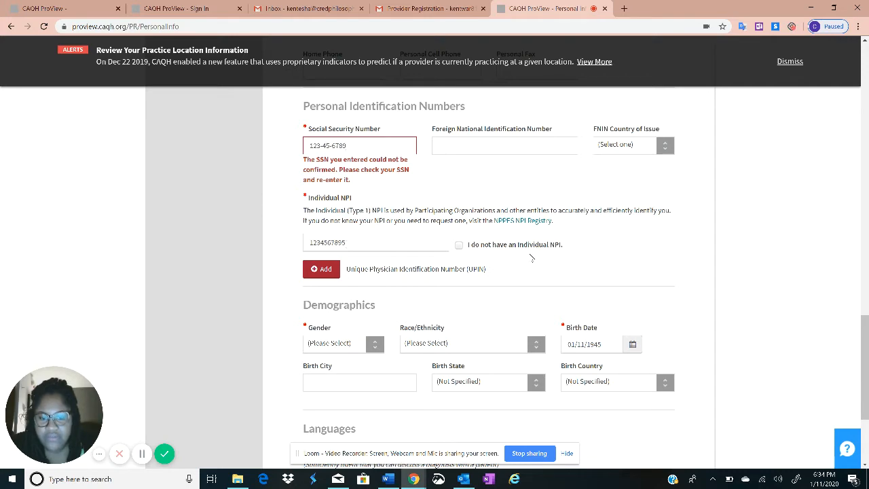
scroll(467, 254, down, 2)
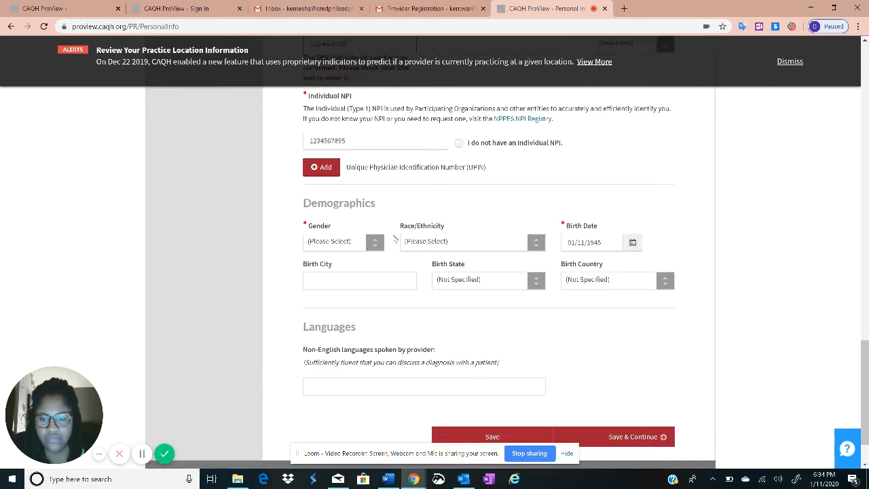
click(339, 239)
click(360, 272)
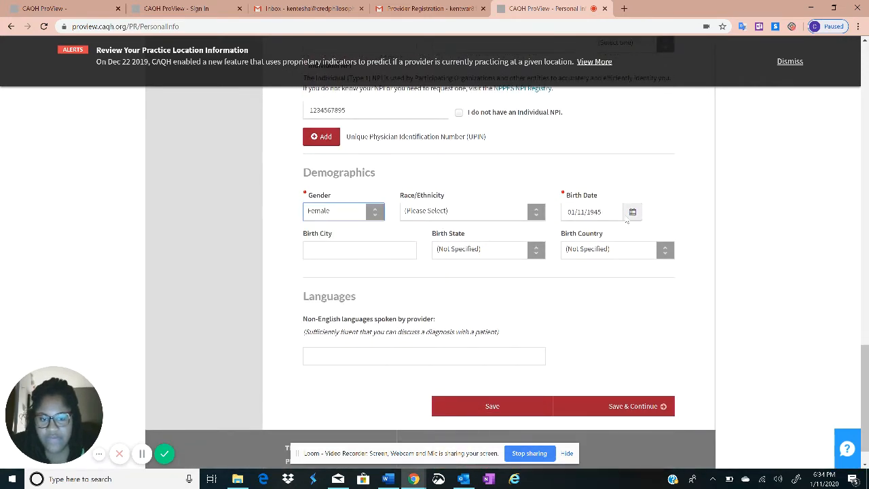
click(617, 407)
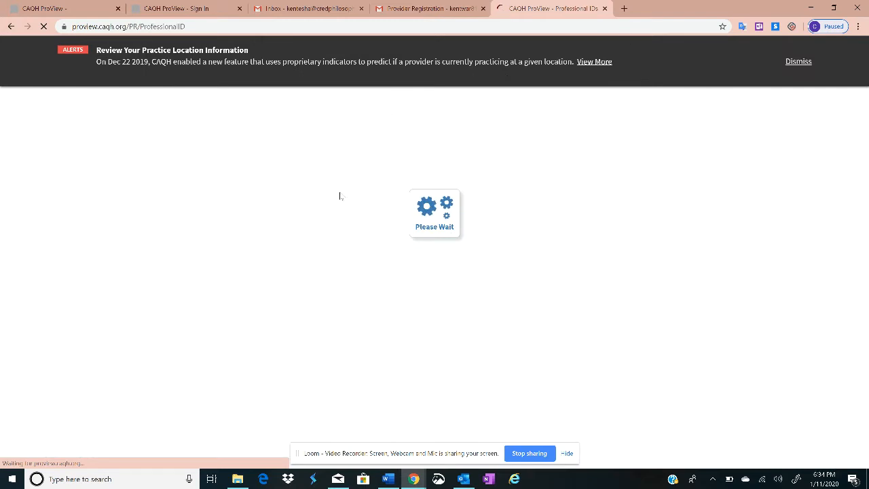
Expand the Personal Information section list in the left sidebar beside Professional IDs
scroll(243, 237, down, 1)
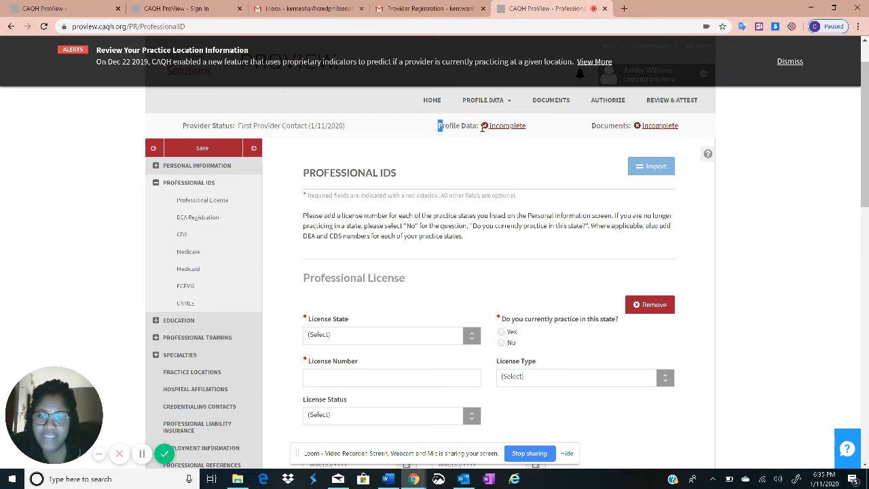
drag(438, 126, 478, 129)
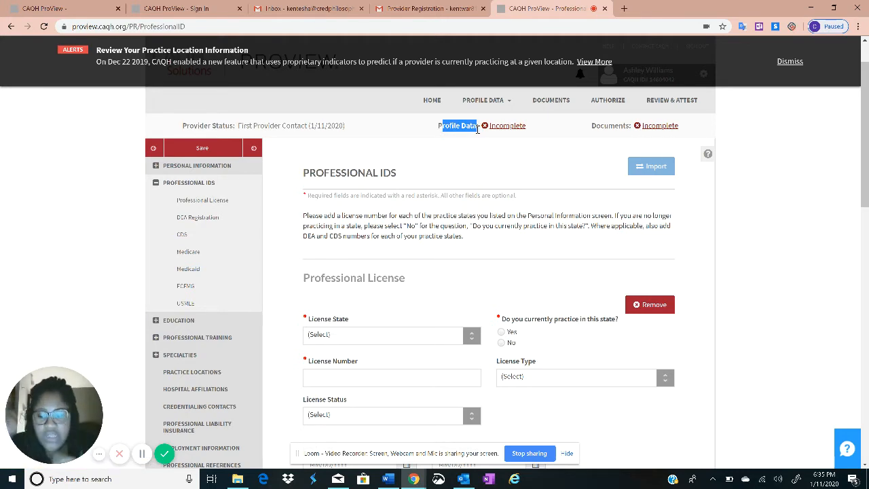
scroll(374, 278, down, 1)
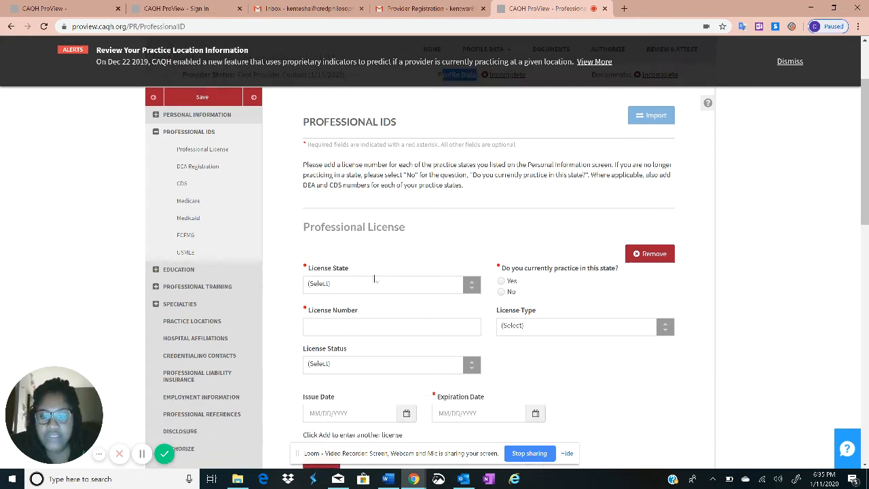
scroll(356, 178, up, 2)
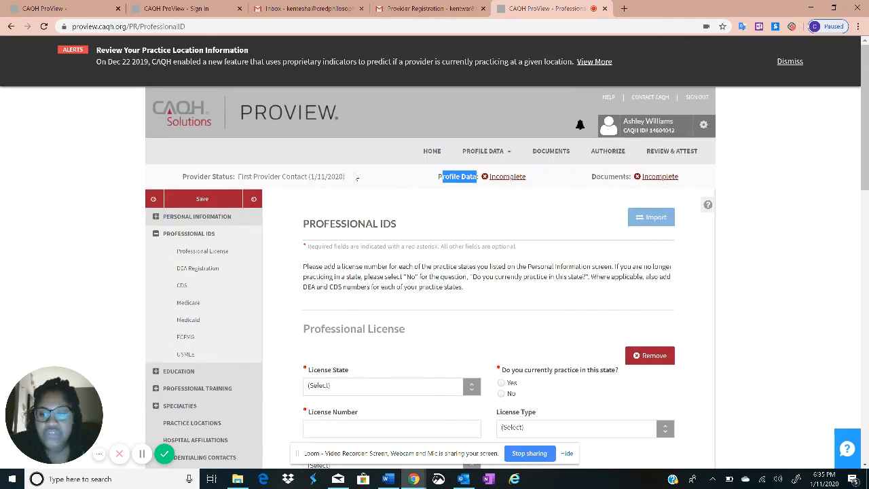
click(156, 216)
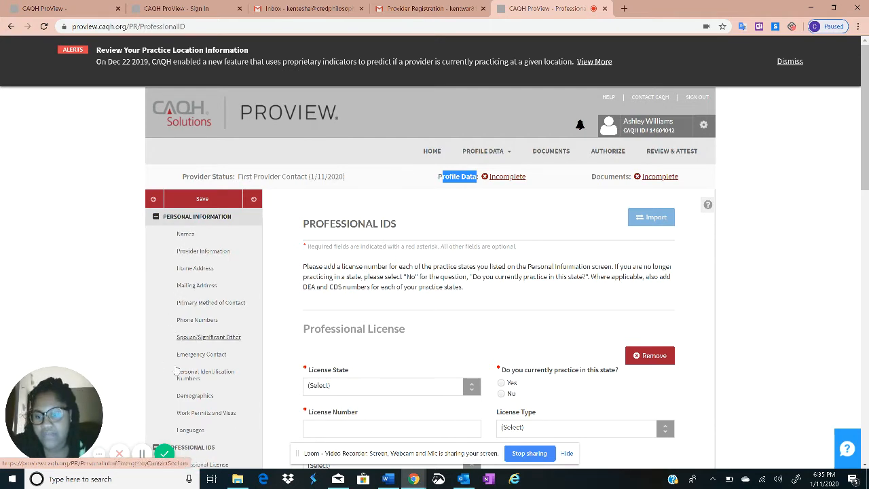
Return to Provider Information and save it again with Save & Continue
click(185, 252)
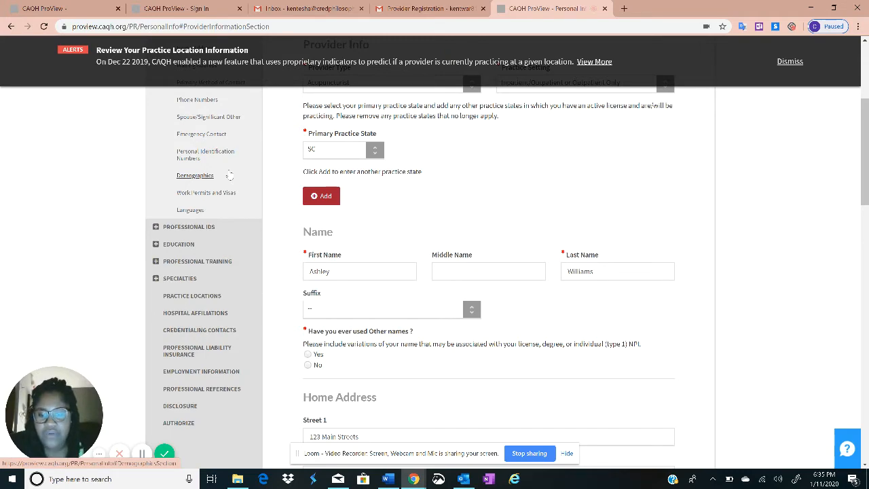
scroll(362, 251, down, 3)
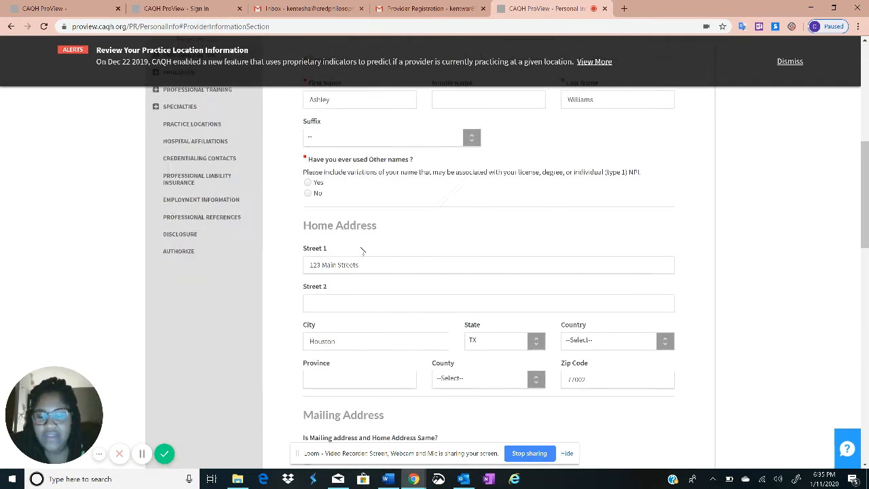
scroll(361, 251, down, 3)
scroll(374, 285, up, 8)
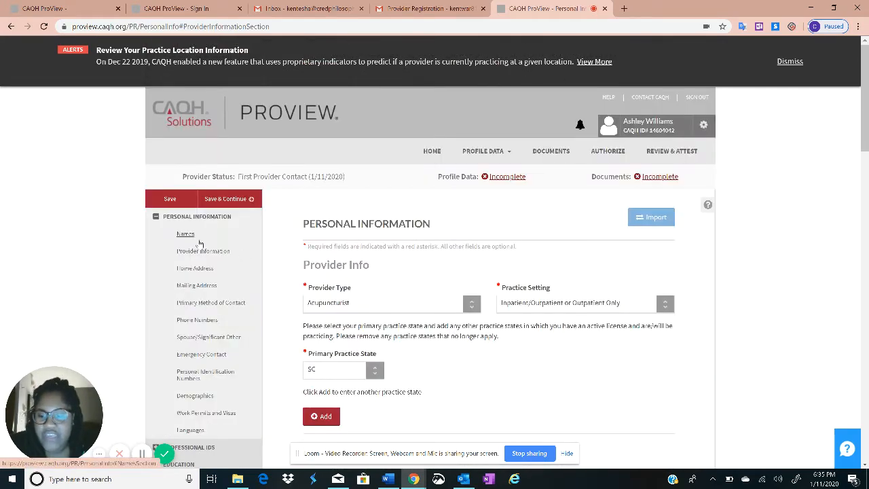
scroll(195, 300, down, 2)
scroll(197, 298, up, 2)
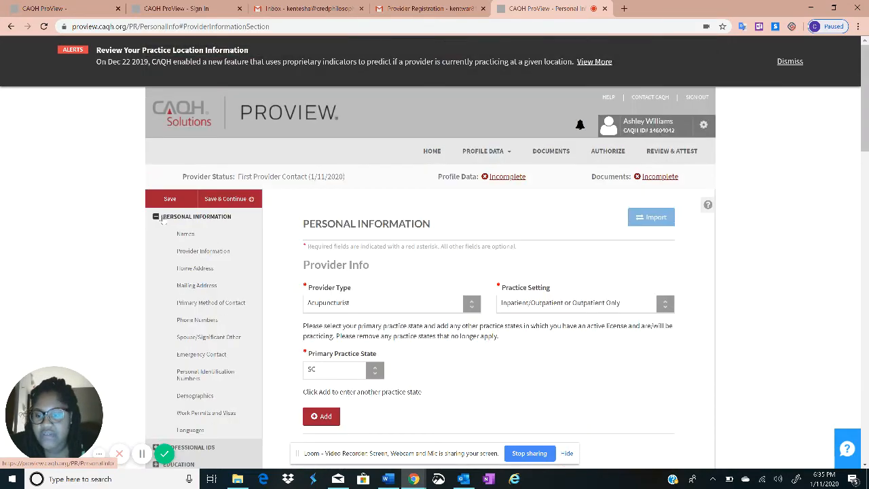
scroll(430, 303, down, 5)
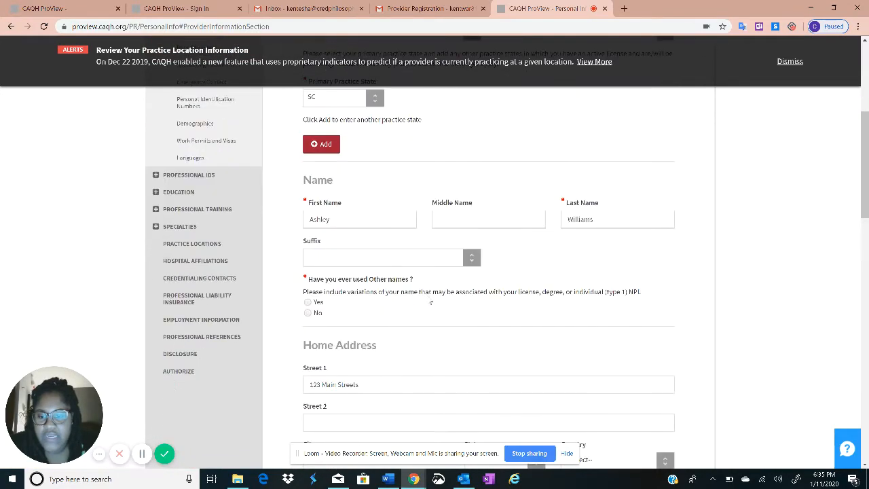
scroll(430, 302, down, 10)
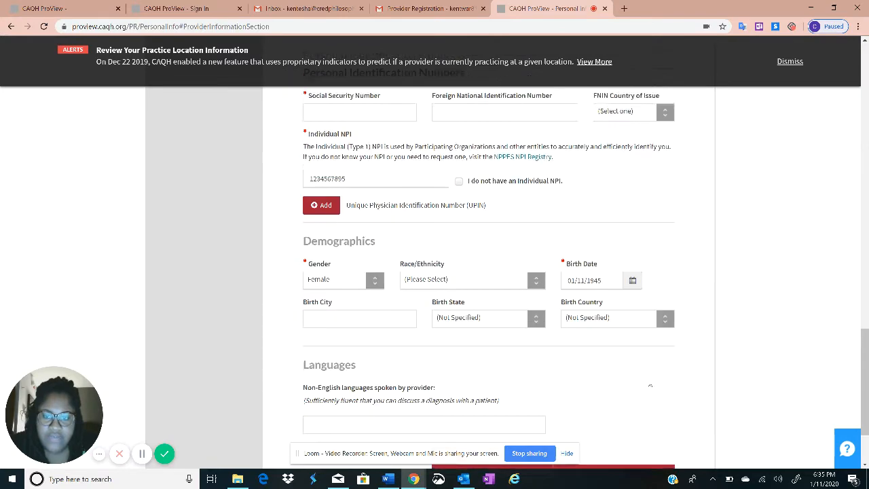
scroll(578, 304, up, 2)
scroll(423, 277, down, 2)
scroll(653, 395, down, 2)
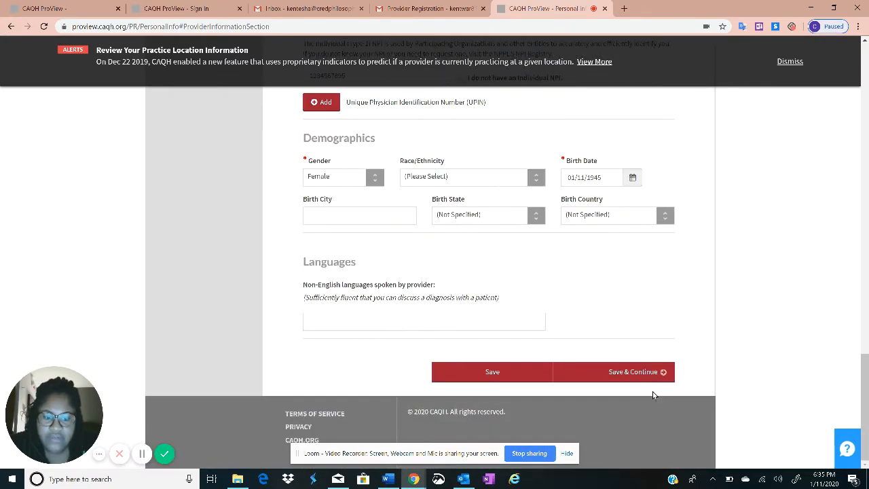
click(648, 379)
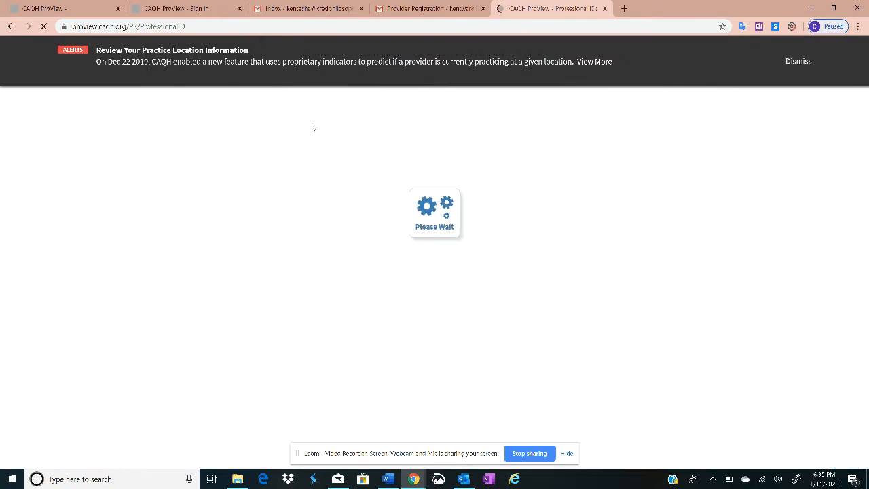
Set license state SC, currently practicing Yes, and license number 123456
scroll(335, 178, down, 2)
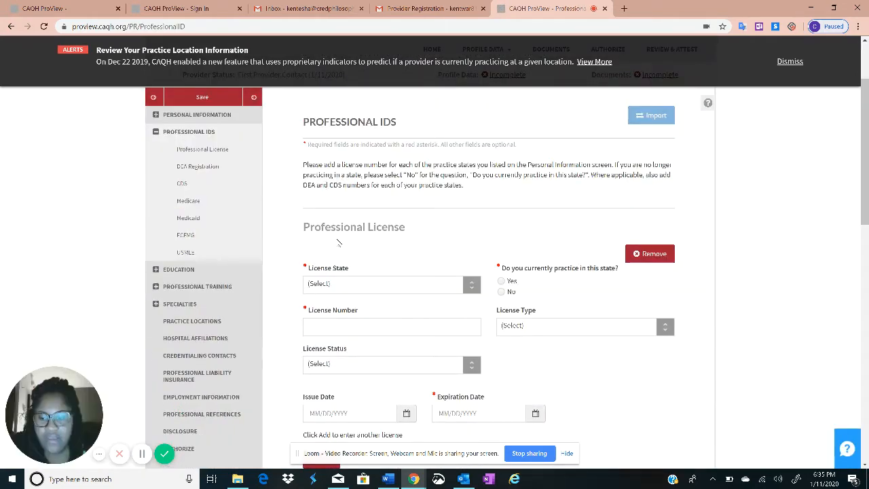
click(309, 284)
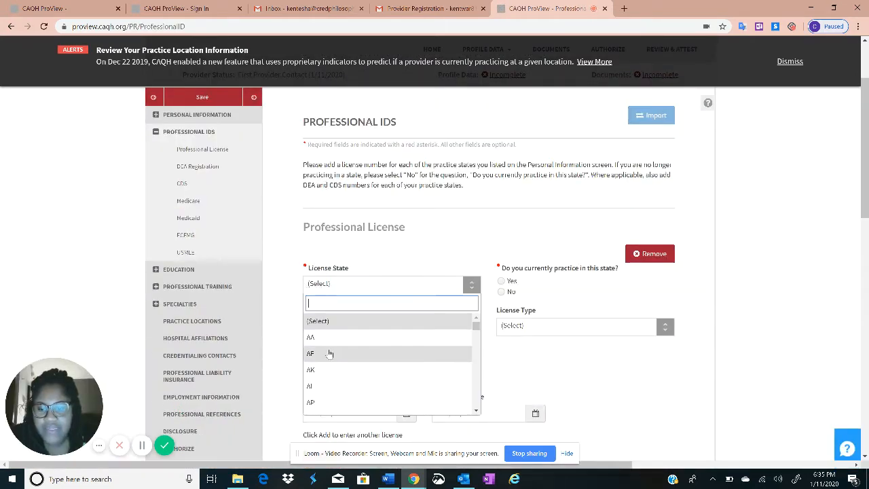
text(sc)
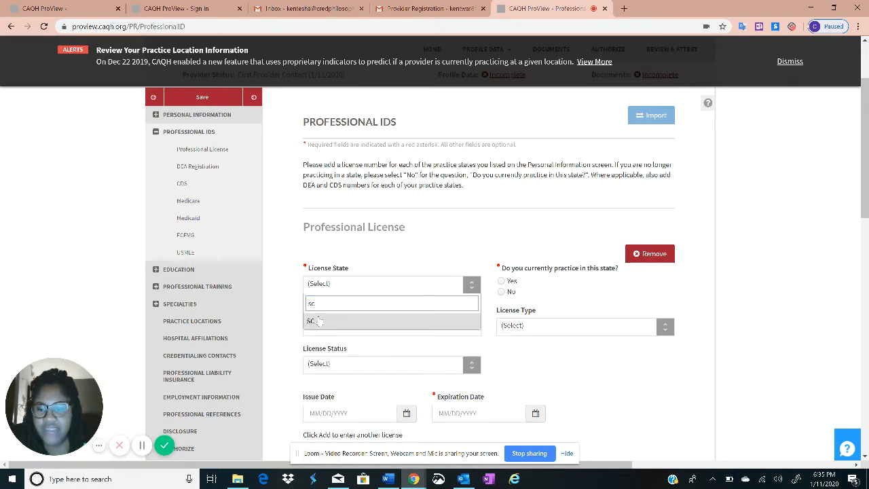
click(336, 322)
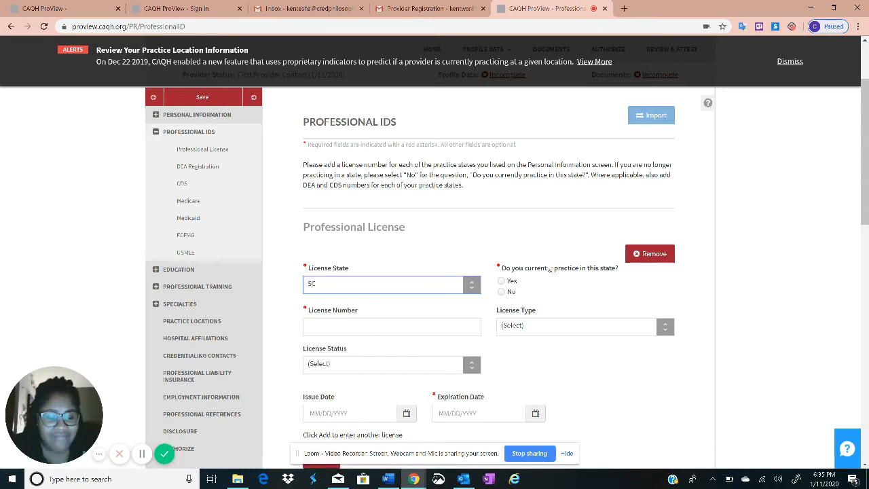
click(501, 281)
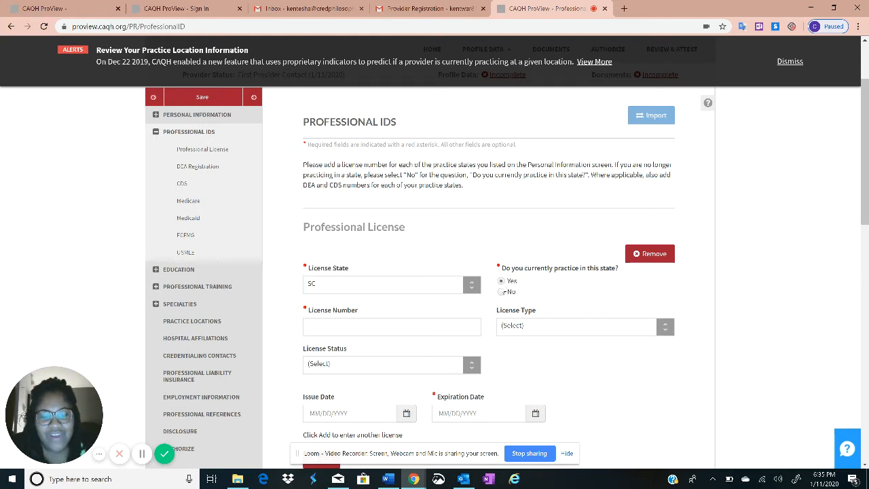
scroll(367, 312, down, 2)
click(326, 230)
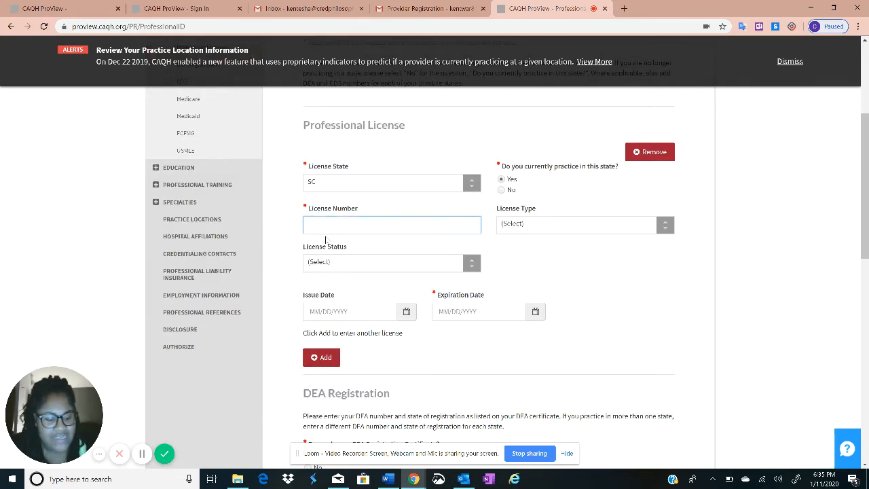
text(1234568)
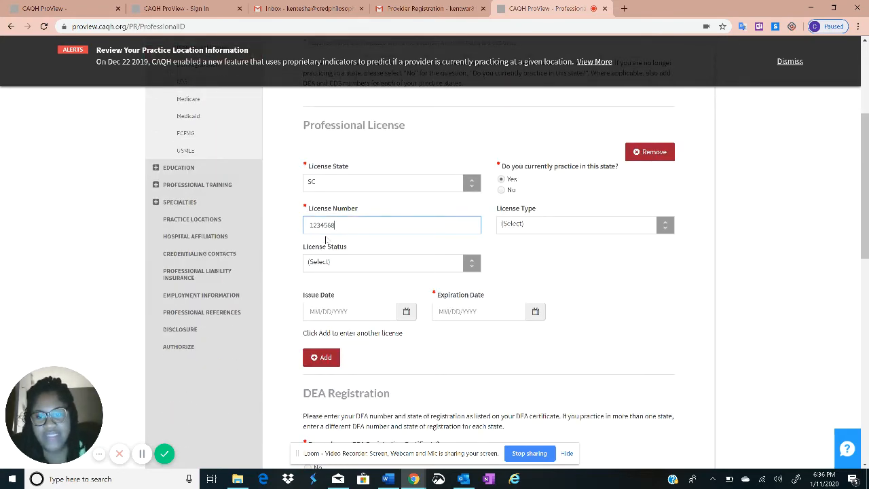
scroll(332, 241, down, 3)
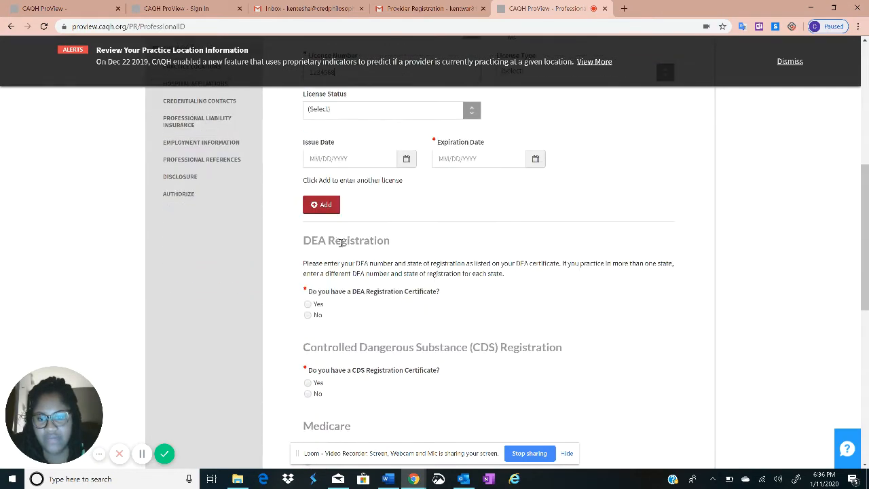
scroll(341, 243, down, 1)
scroll(341, 266, up, 6)
scroll(360, 272, down, 2)
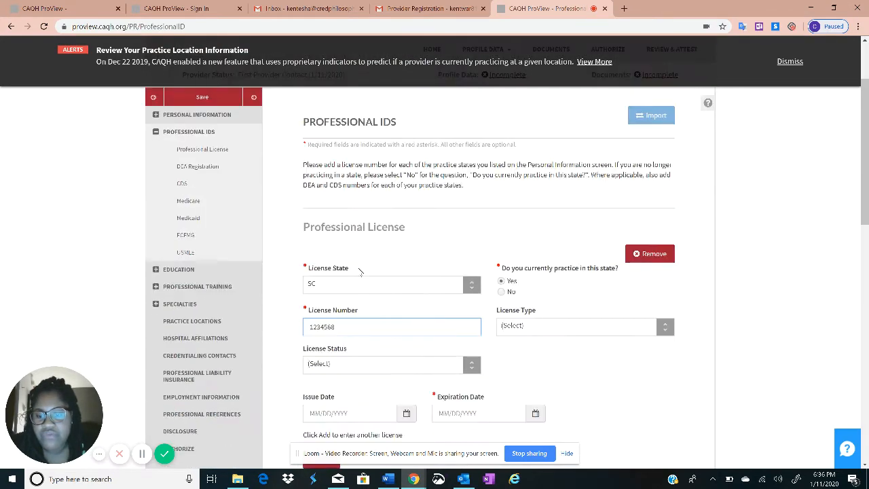
scroll(359, 272, down, 2)
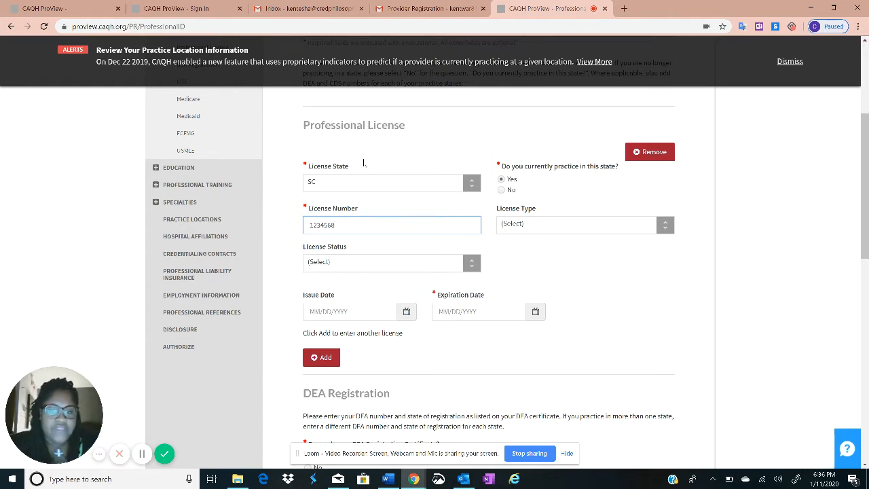
Answer No to having DEA and CDS certificates
scroll(367, 170, down, 5)
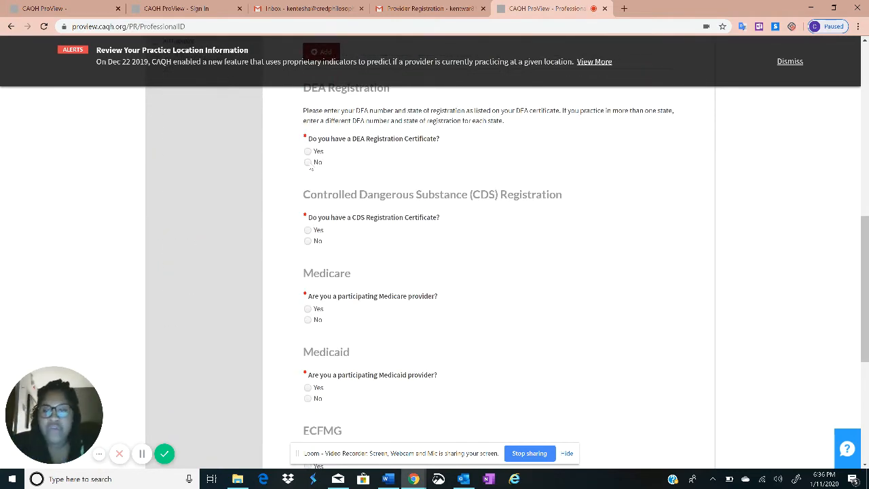
click(308, 162)
scroll(324, 168, up, 1)
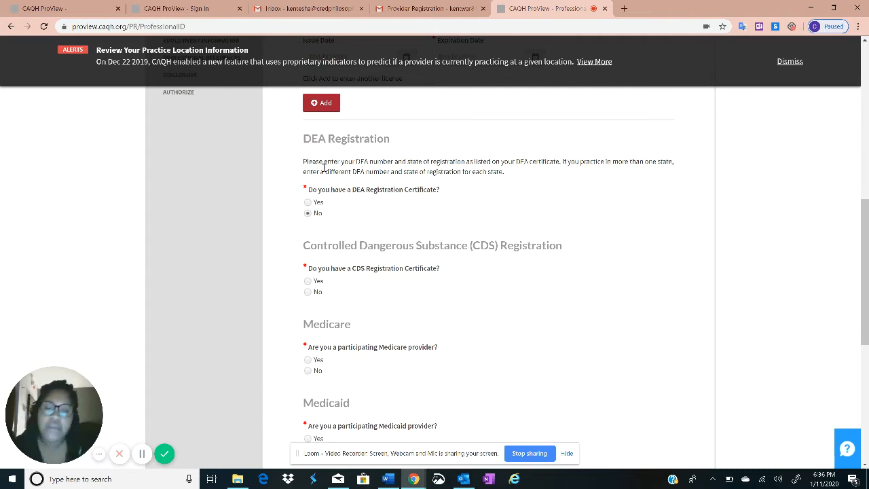
scroll(378, 136, down, 1)
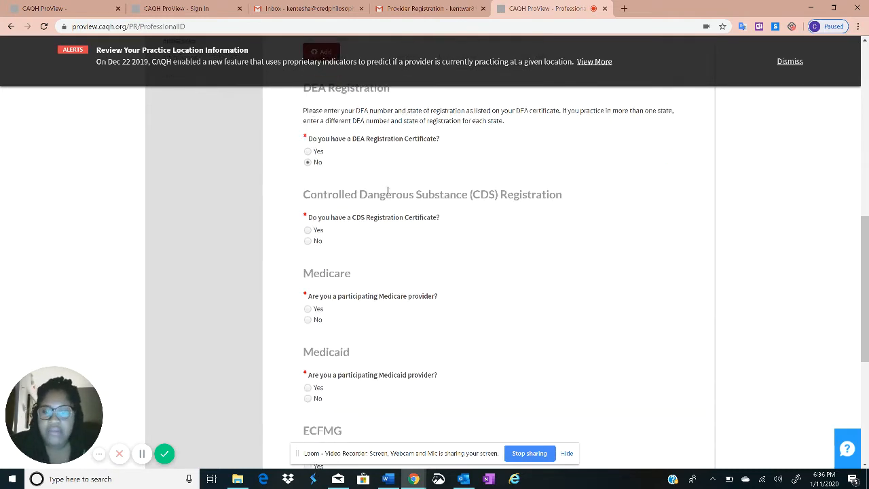
scroll(371, 189, down, 1)
scroll(367, 188, up, 1)
scroll(363, 190, down, 3)
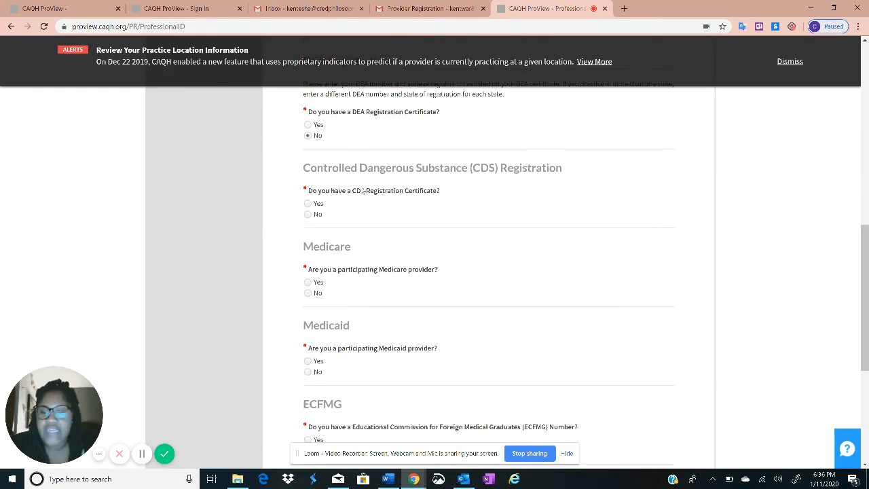
scroll(359, 199, up, 5)
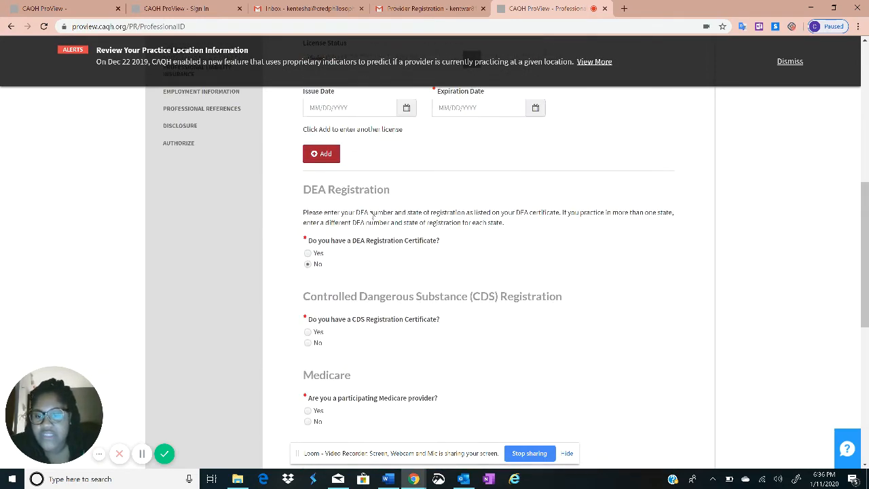
scroll(361, 217, down, 1)
scroll(305, 229, down, 2)
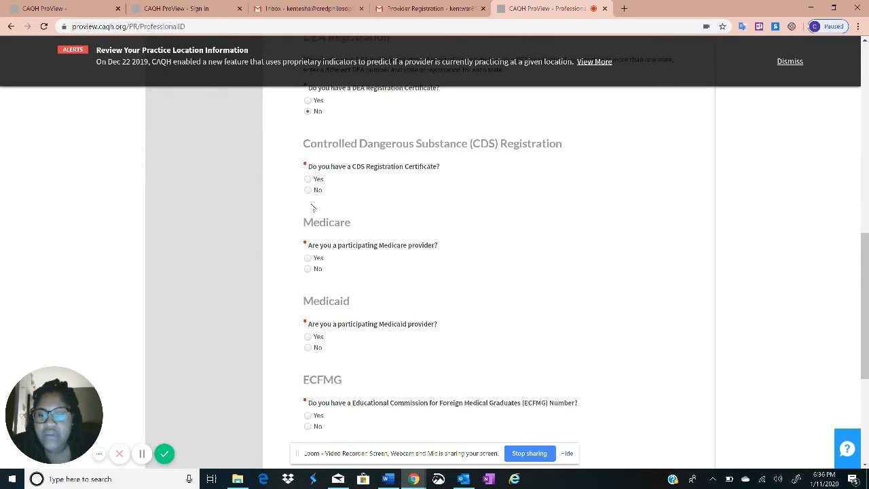
click(307, 192)
Answer No to Medicare, Medicaid and ECFMG questions, then save Professional IDs
click(310, 258)
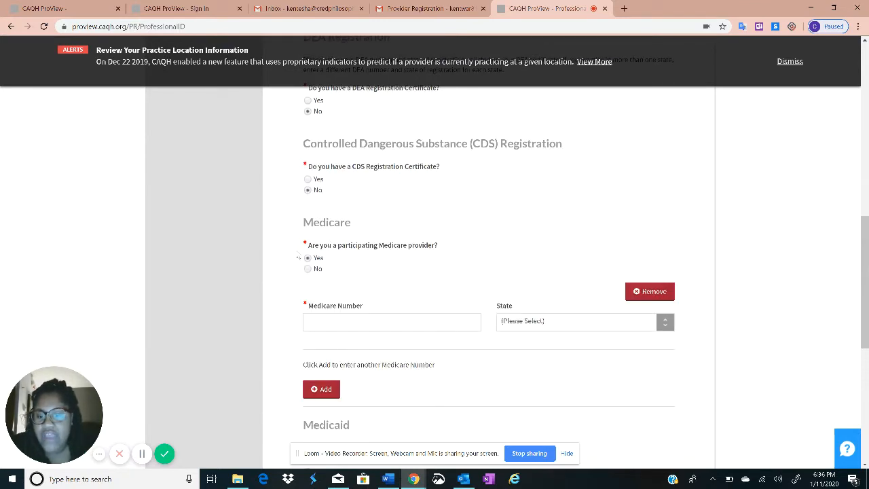
click(398, 317)
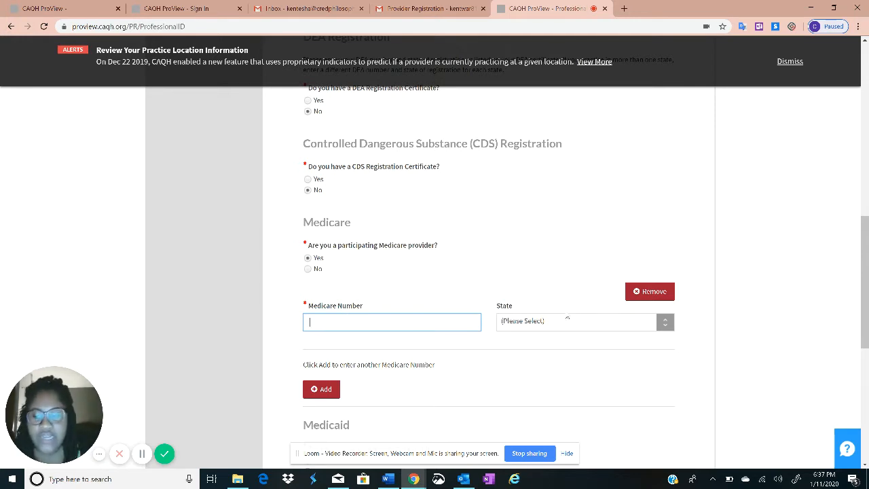
click(310, 270)
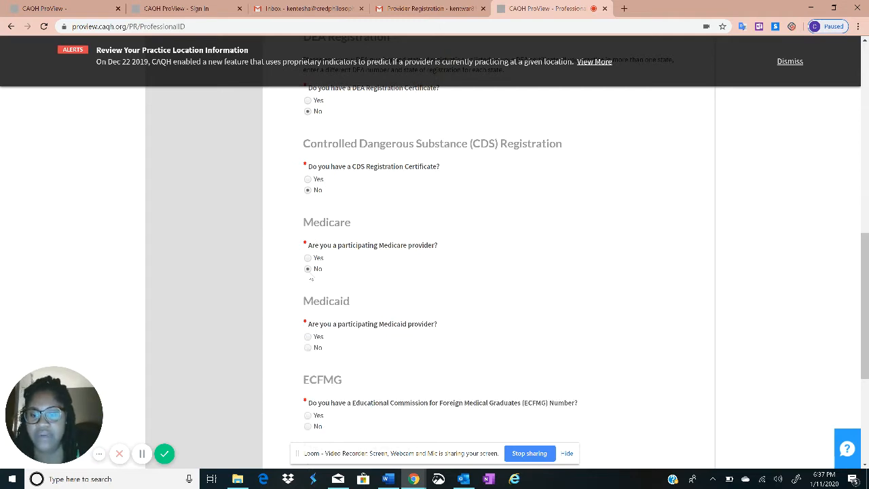
scroll(321, 274, down, 3)
click(307, 245)
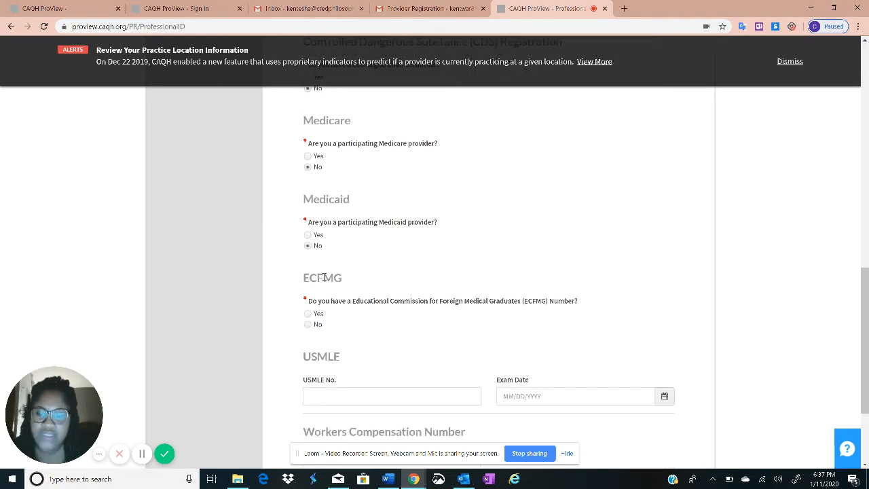
scroll(379, 297, down, 2)
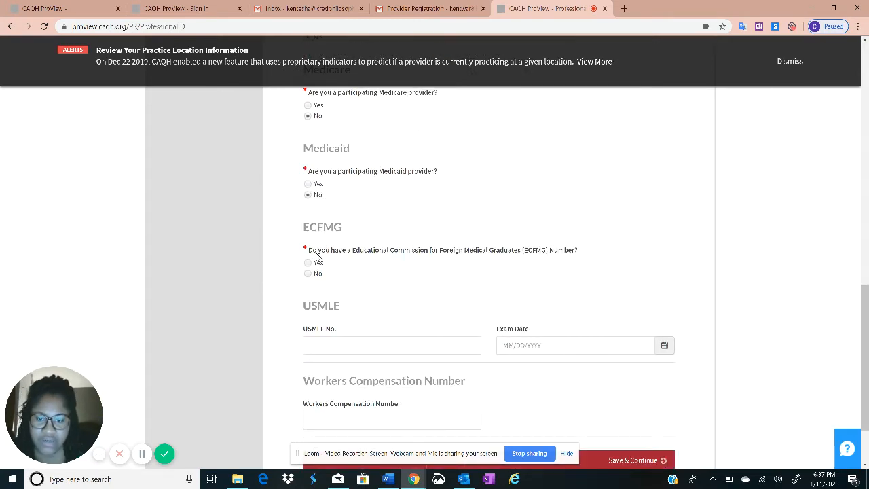
drag(312, 250, 595, 249)
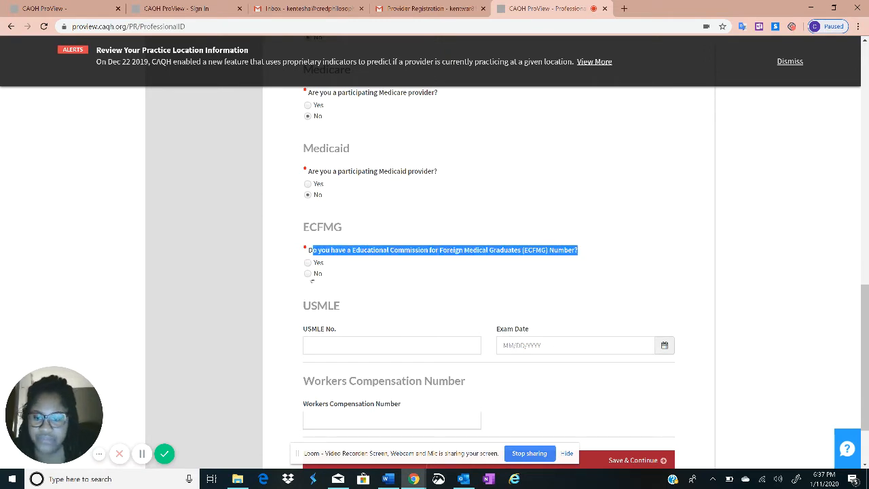
click(307, 273)
scroll(365, 310, down, 3)
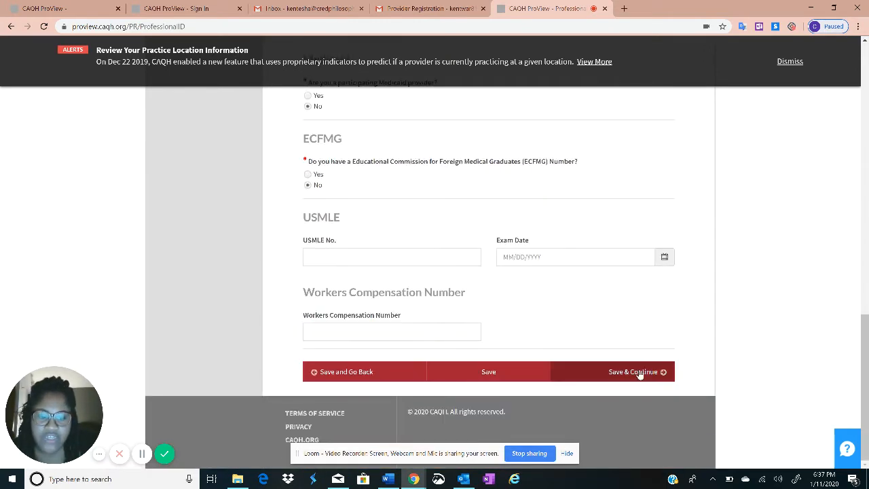
click(639, 372)
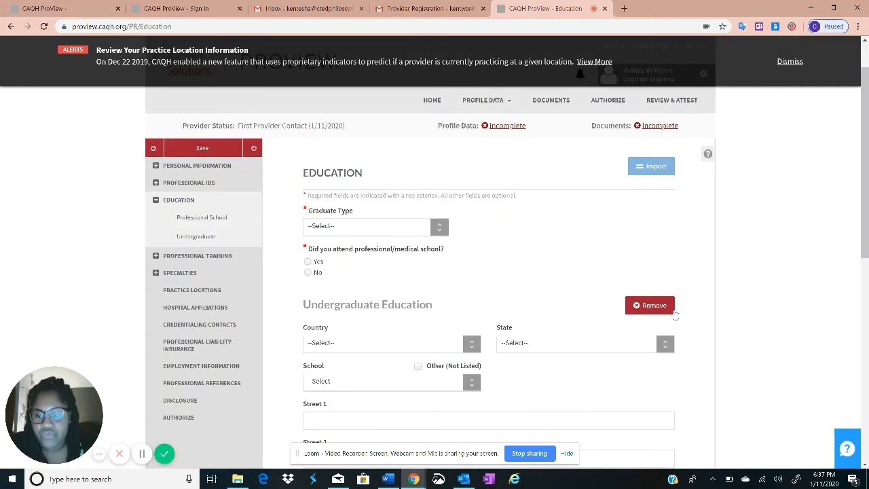
Choose US/Canada Graduate as graduate type, confirm the change, and save Education
click(355, 230)
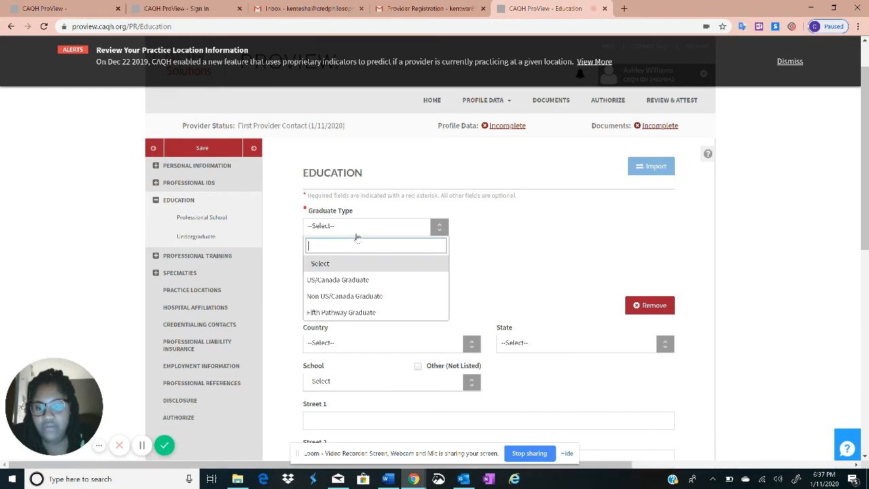
click(352, 280)
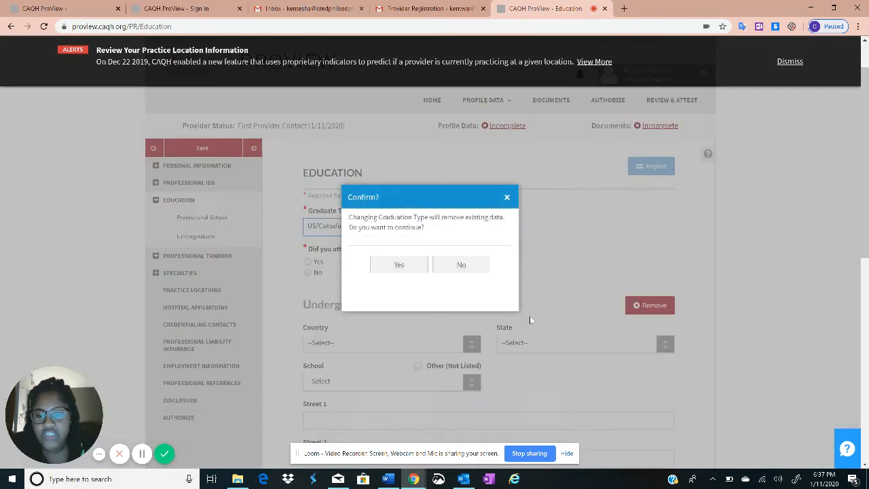
click(421, 264)
click(404, 264)
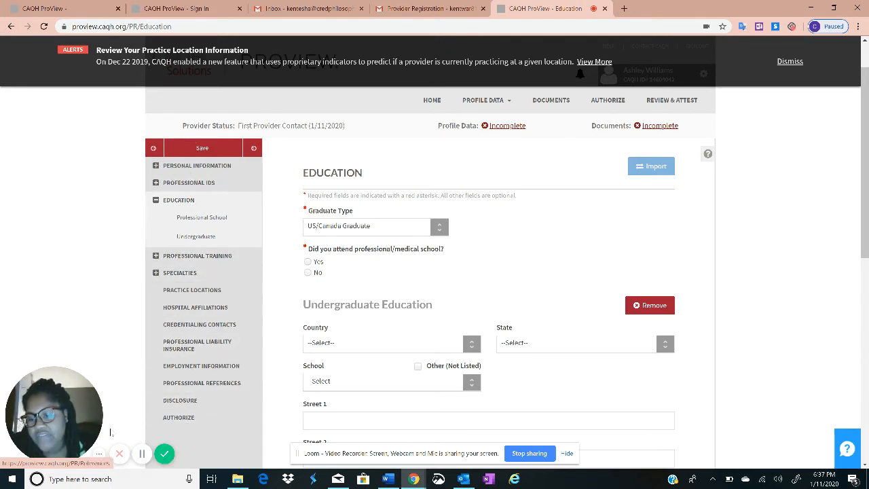
scroll(345, 200, down, 1)
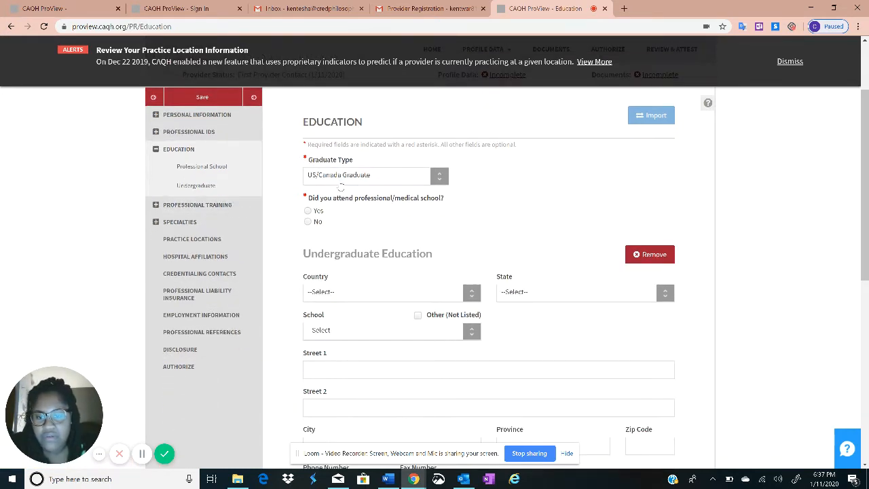
scroll(341, 188, down, 8)
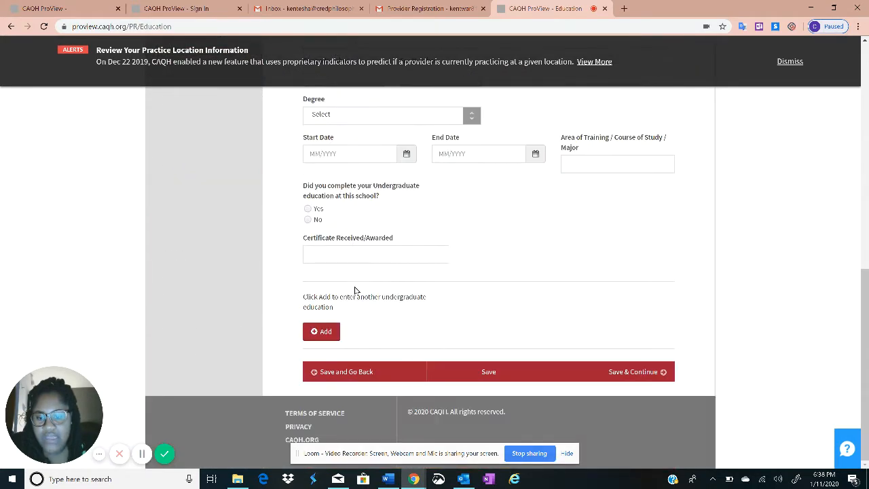
click(613, 373)
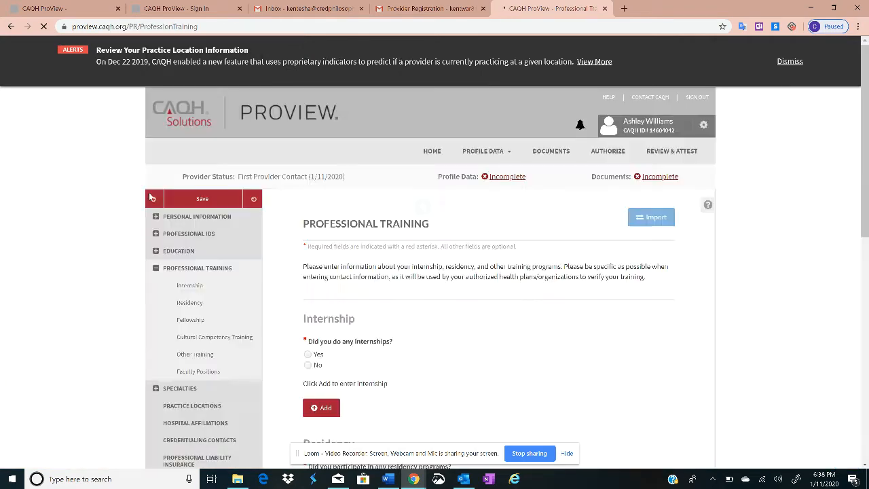
Save the Professional Training page without changes via Save & Continue
scroll(200, 225, down, 3)
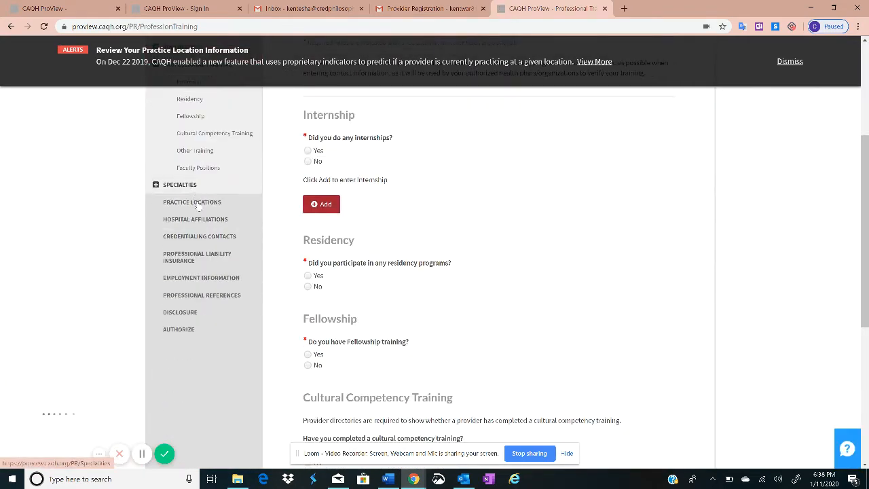
scroll(381, 253, up, 2)
scroll(381, 252, down, 6)
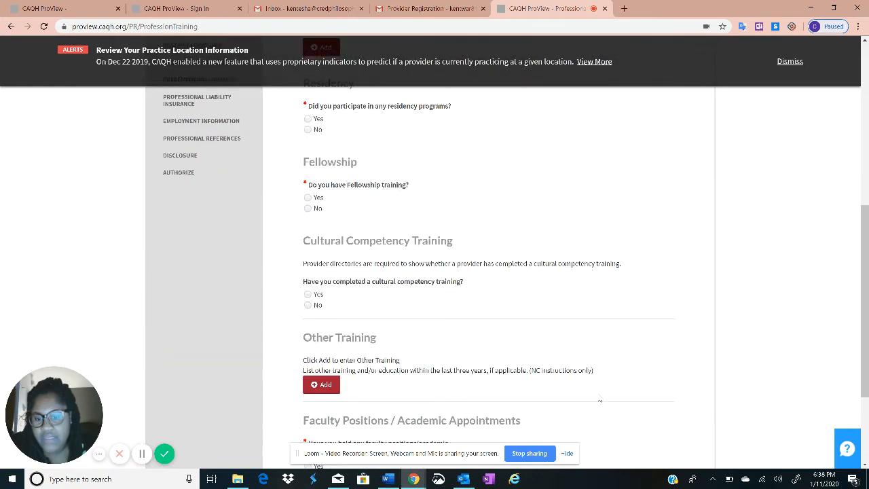
click(638, 372)
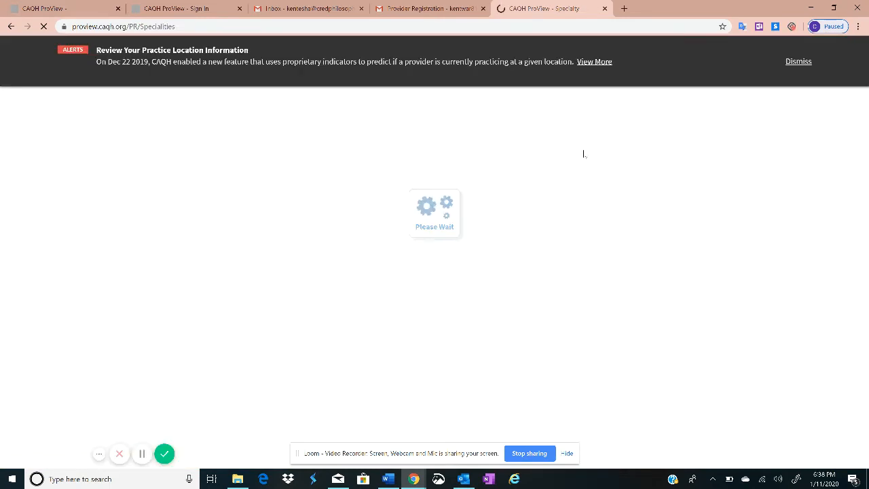
Answer Yes to 'Do you have any specialties?' on the Specialties page
scroll(378, 243, down, 2)
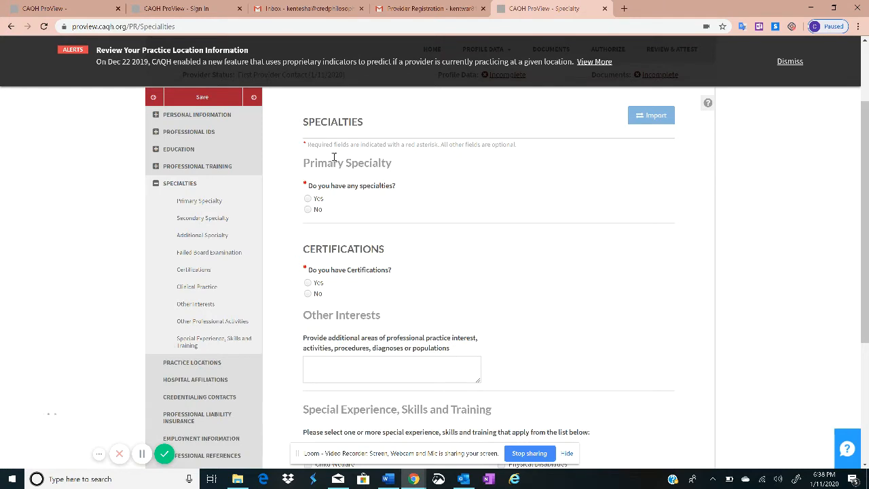
drag(303, 163, 390, 159)
click(391, 160)
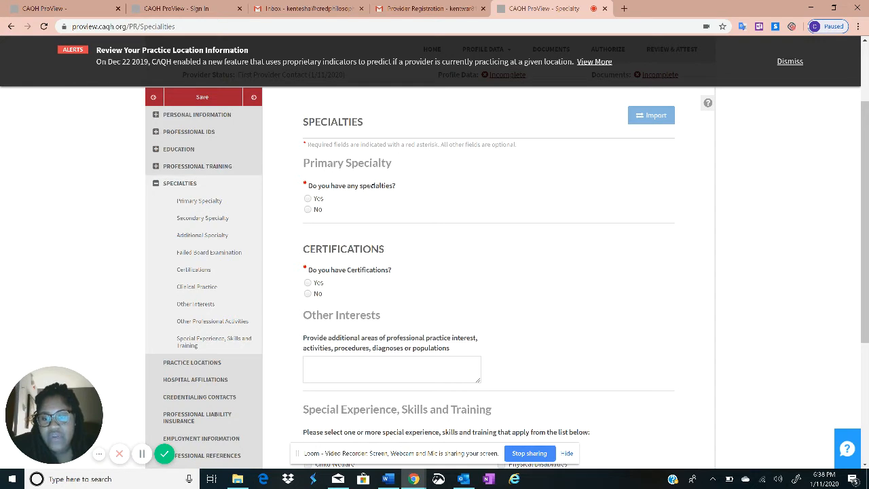
scroll(350, 201, down, 1)
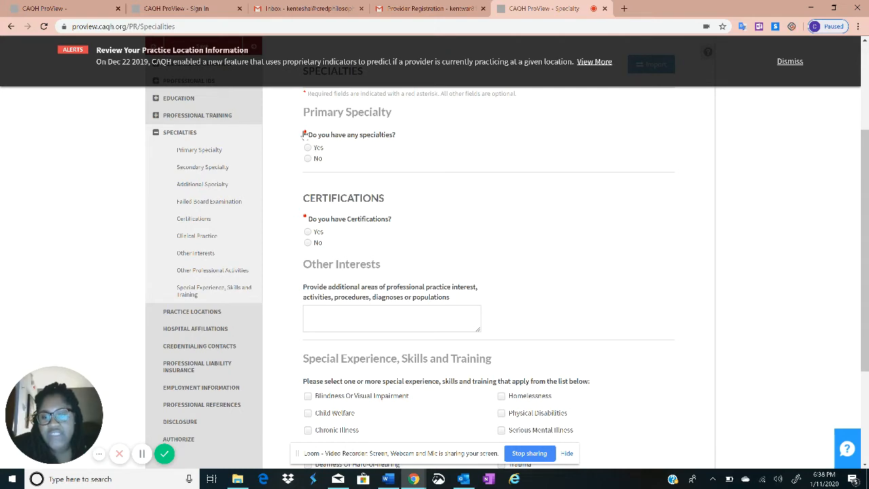
scroll(304, 135, down, 1)
scroll(341, 158, up, 2)
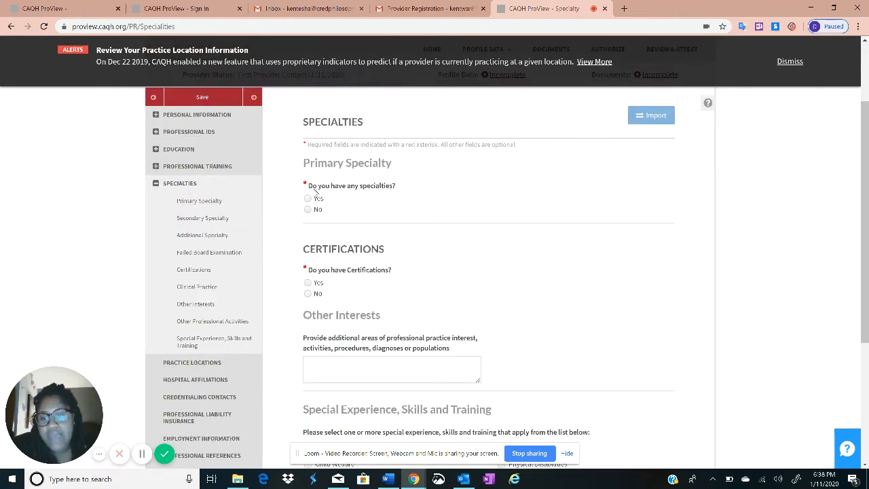
scroll(311, 198, down, 1)
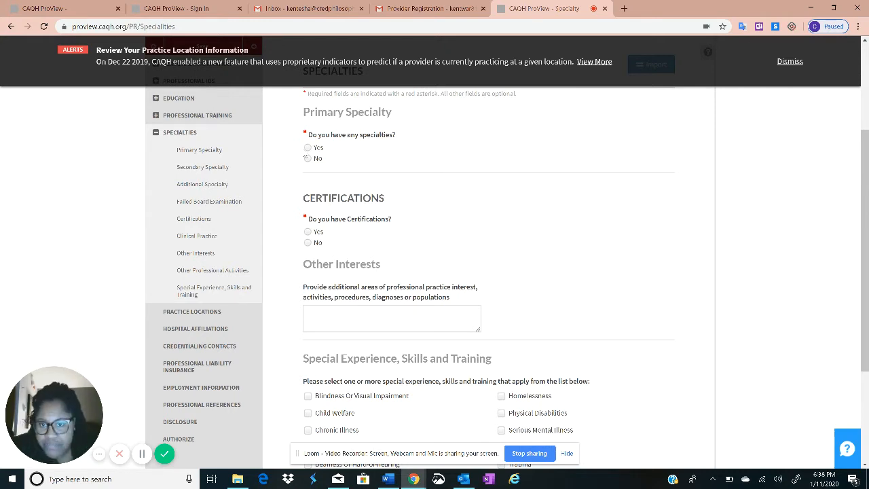
click(307, 148)
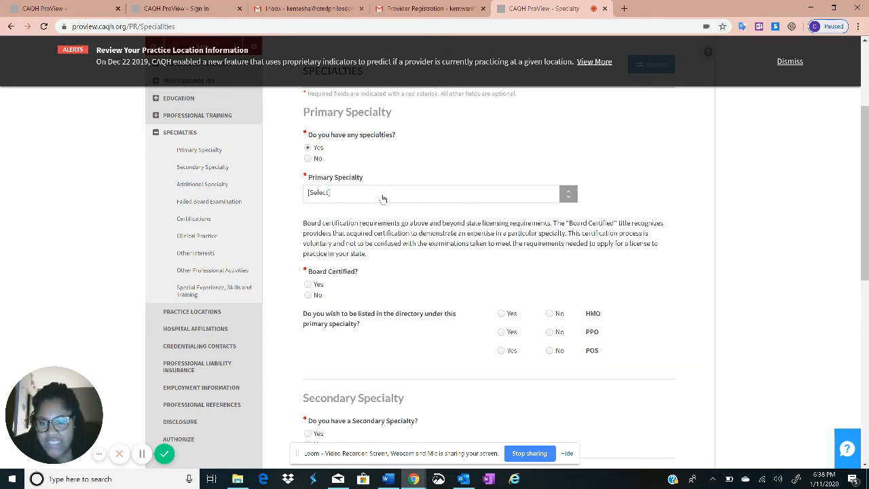
Choose Acupuncturist as primary specialty and set Board Certified to No
click(358, 197)
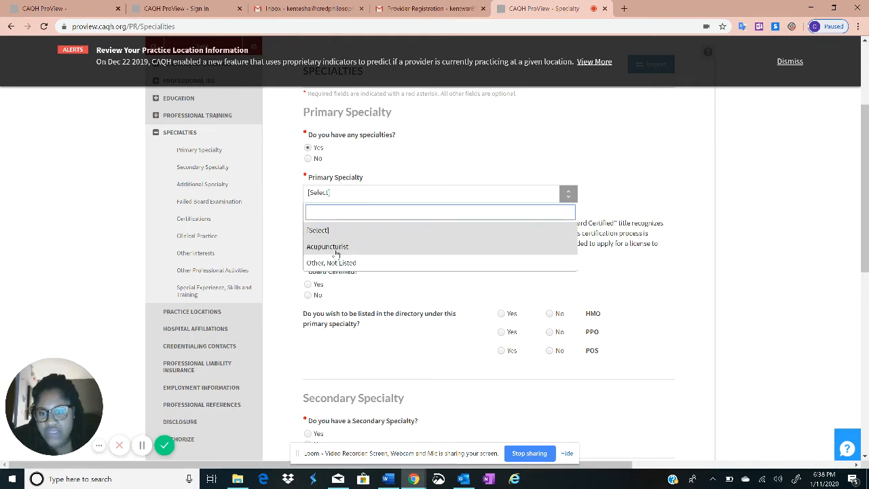
scroll(335, 246, down, 1)
click(324, 197)
scroll(333, 272, up, 2)
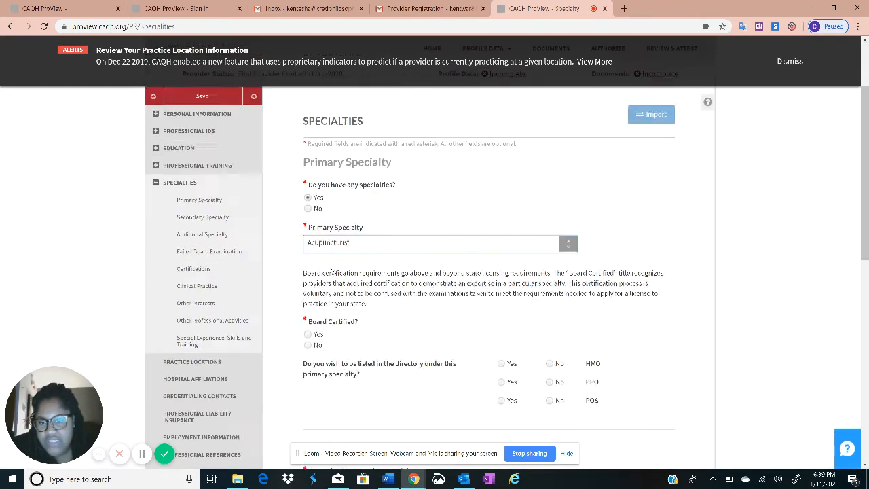
click(307, 334)
scroll(670, 141, down, 2)
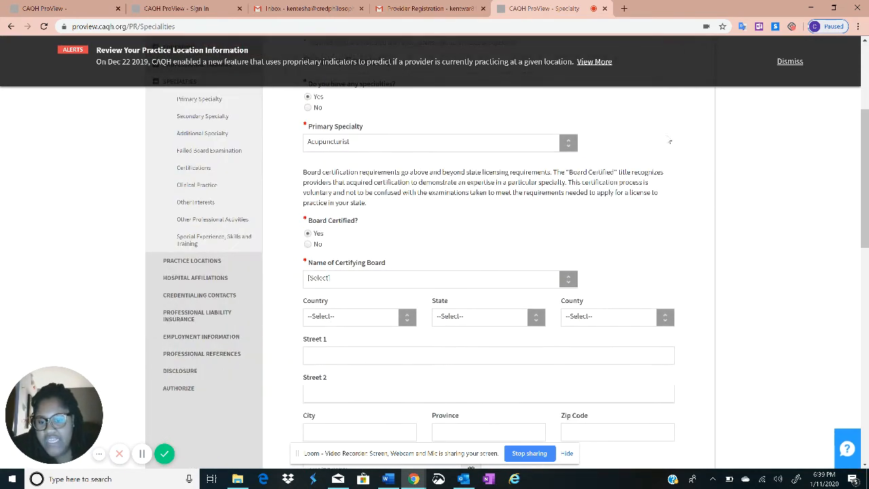
scroll(380, 287, down, 2)
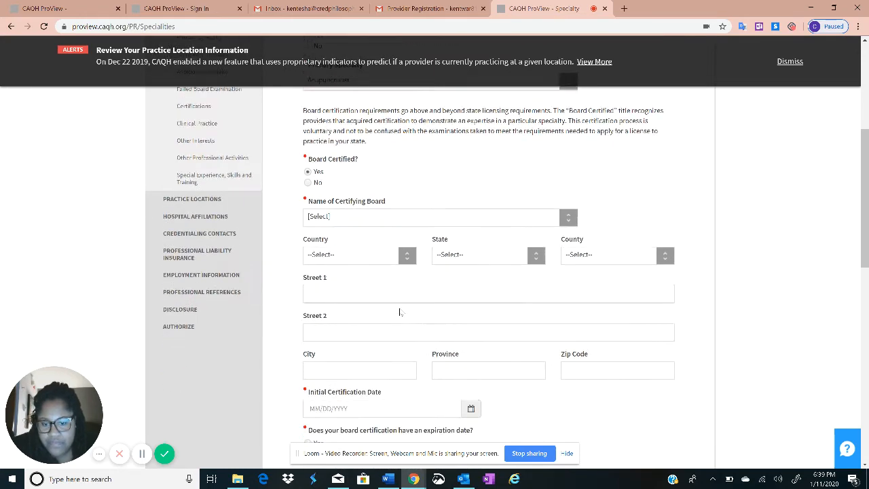
scroll(390, 313, down, 3)
scroll(312, 231, up, 3)
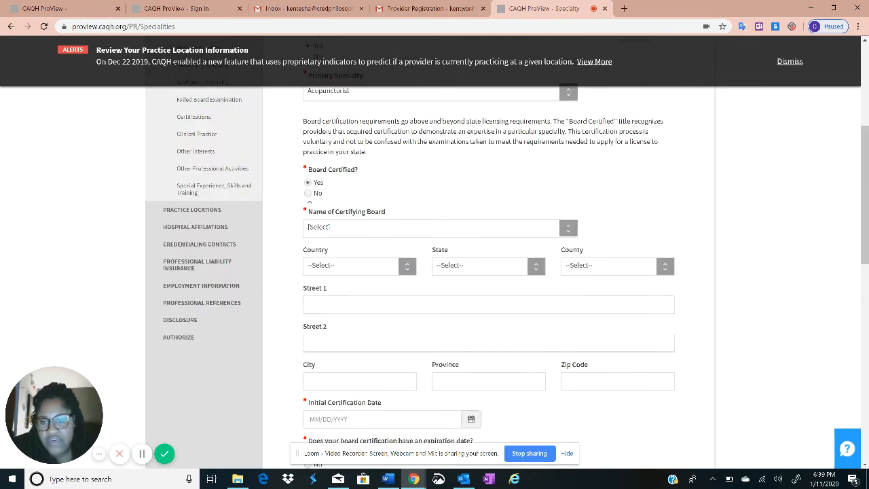
click(307, 193)
Save the Specialties section to move on to Practice Locations
scroll(407, 272, down, 2)
scroll(483, 269, up, 2)
scroll(484, 310, down, 1)
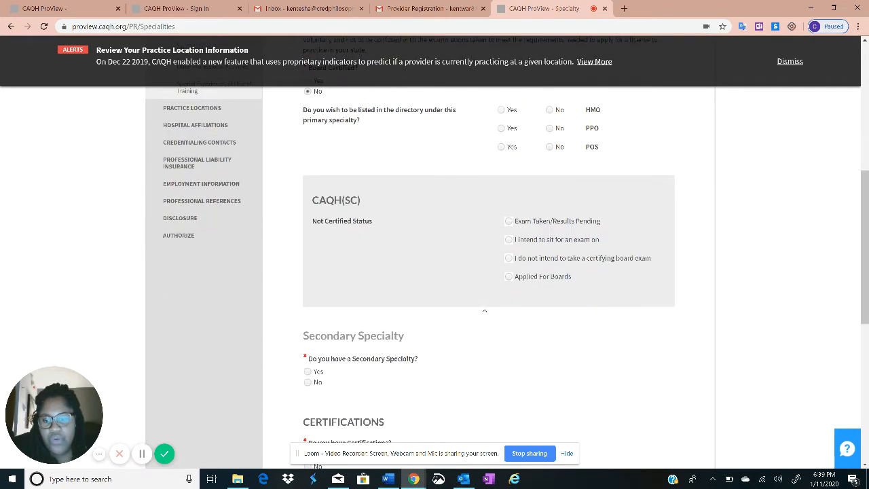
scroll(379, 191, up, 1)
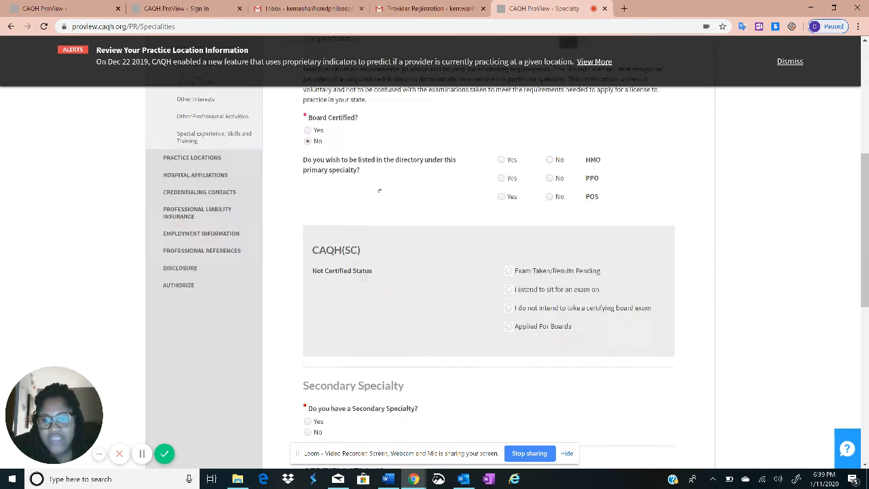
scroll(379, 191, up, 1)
scroll(458, 325, down, 2)
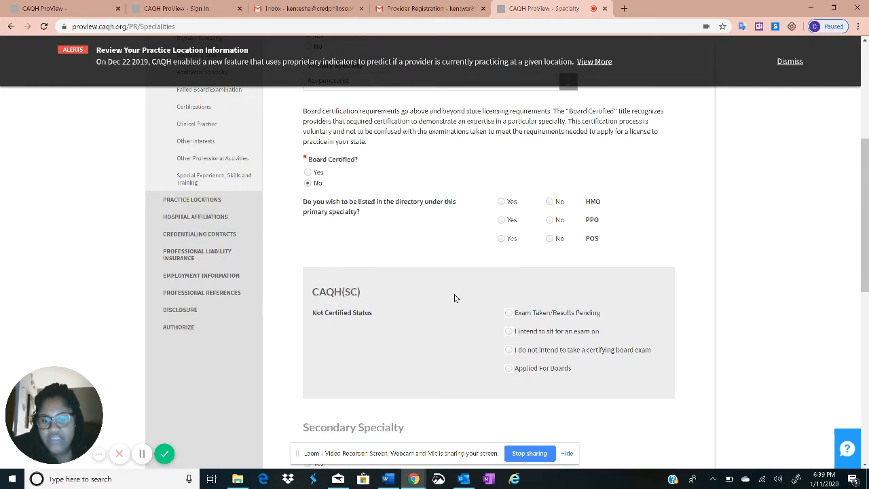
scroll(441, 251, down, 3)
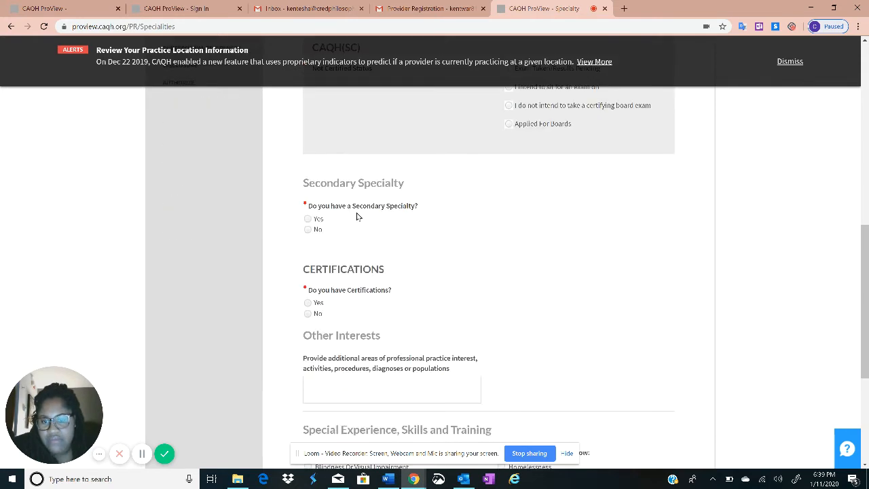
scroll(357, 216, down, 4)
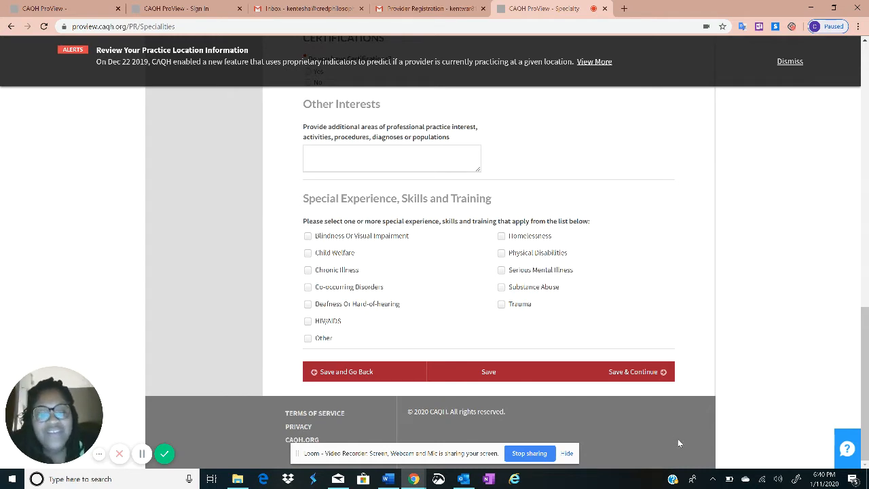
click(636, 370)
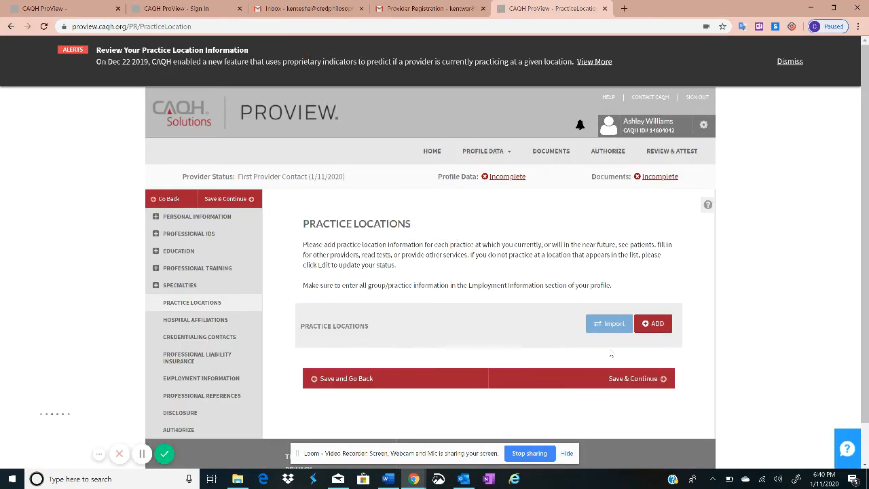
Scroll down the empty Practice Locations page to review it
scroll(617, 352, down, 1)
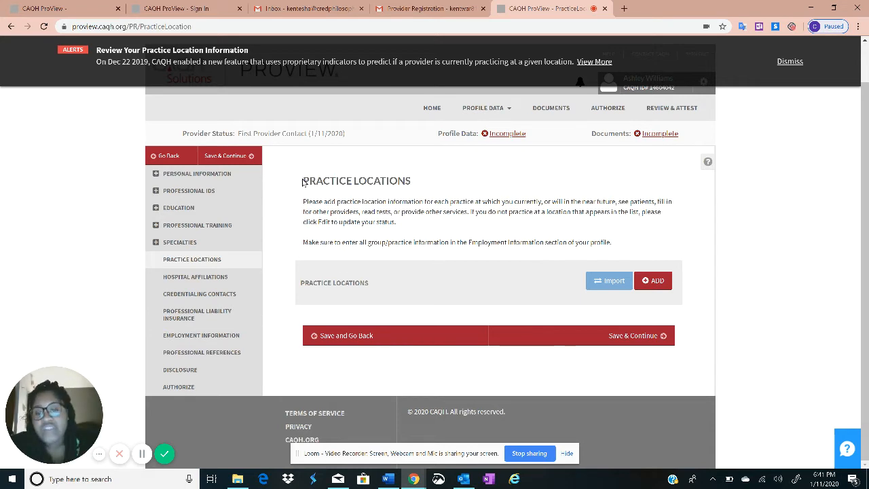
Start a new practice location entry from the Practice Locations page
drag(303, 180, 415, 213)
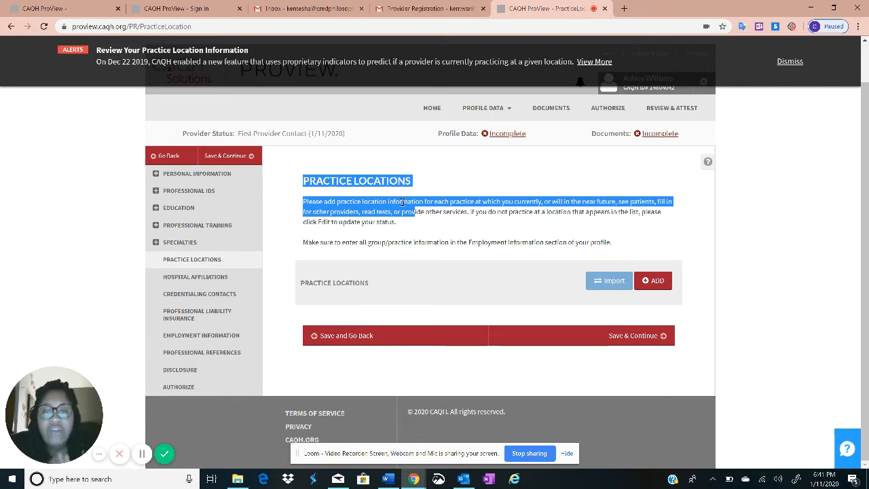
click(403, 202)
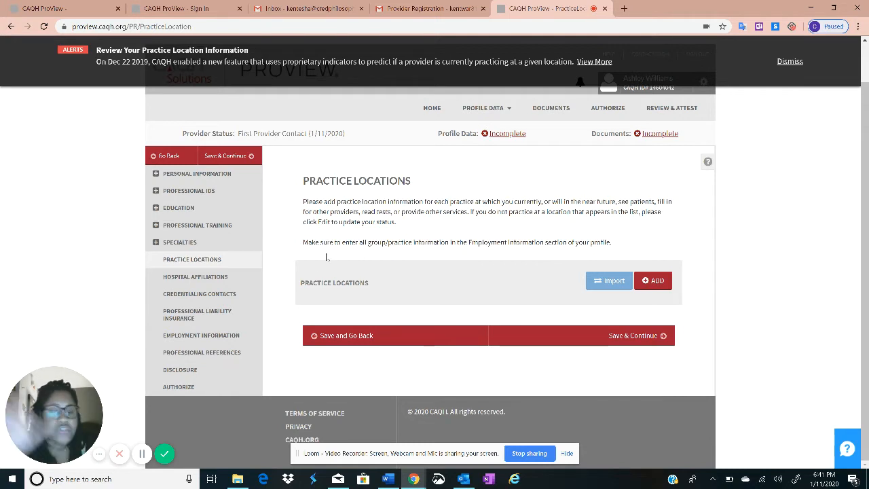
click(661, 282)
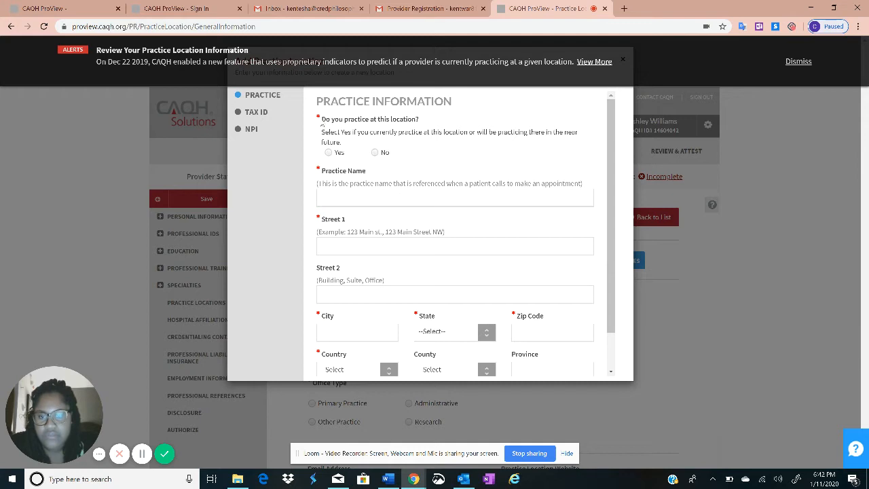
Answer Yes to practicing here, with the affiliation of seeing patients at least weekly
drag(322, 126, 445, 119)
click(445, 130)
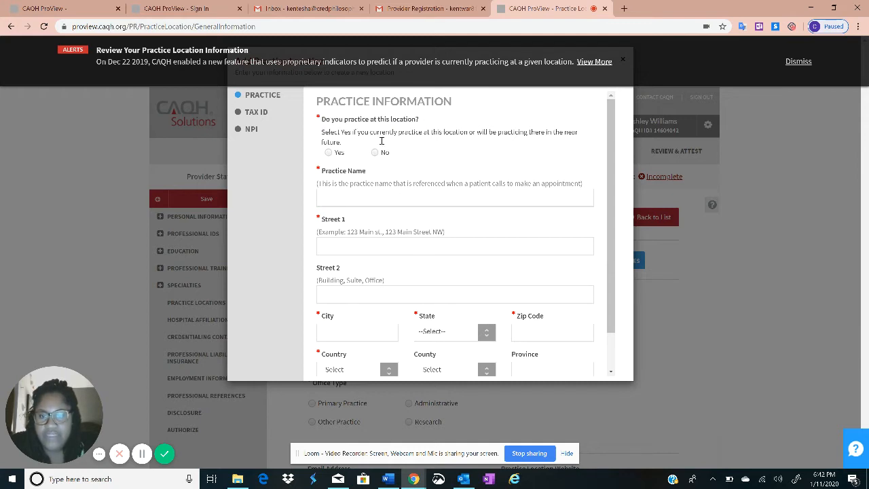
click(328, 152)
click(333, 187)
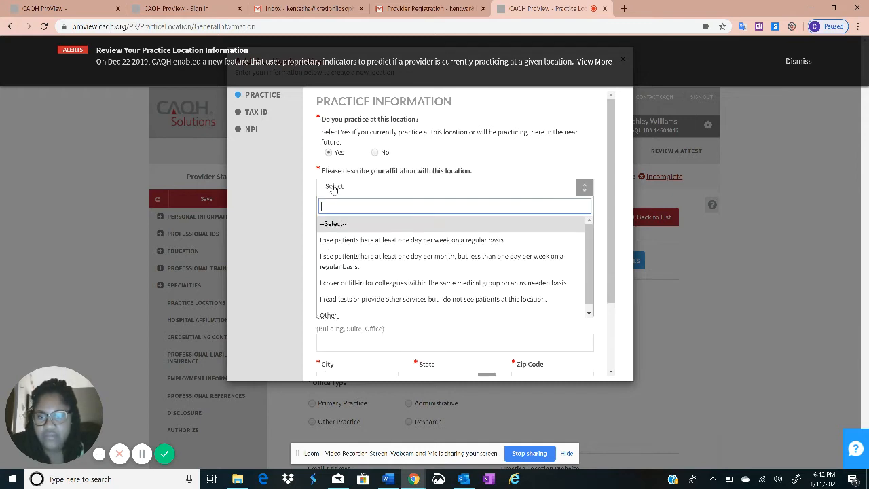
click(348, 241)
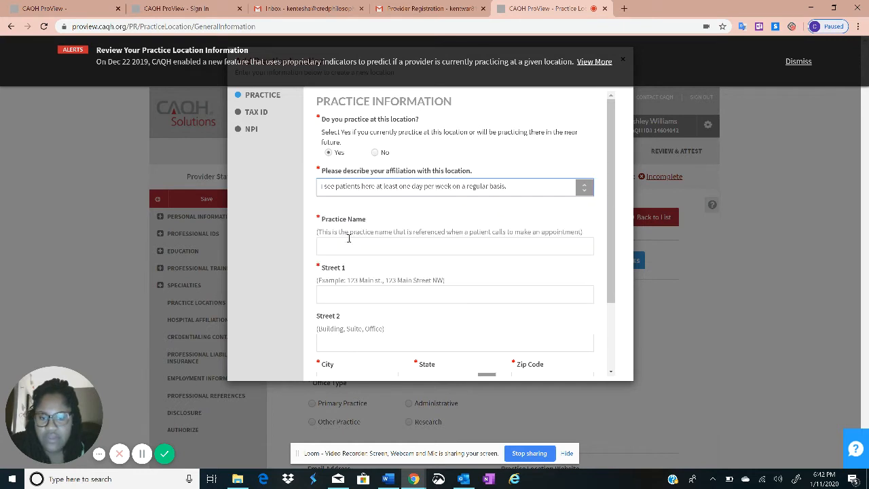
click(558, 190)
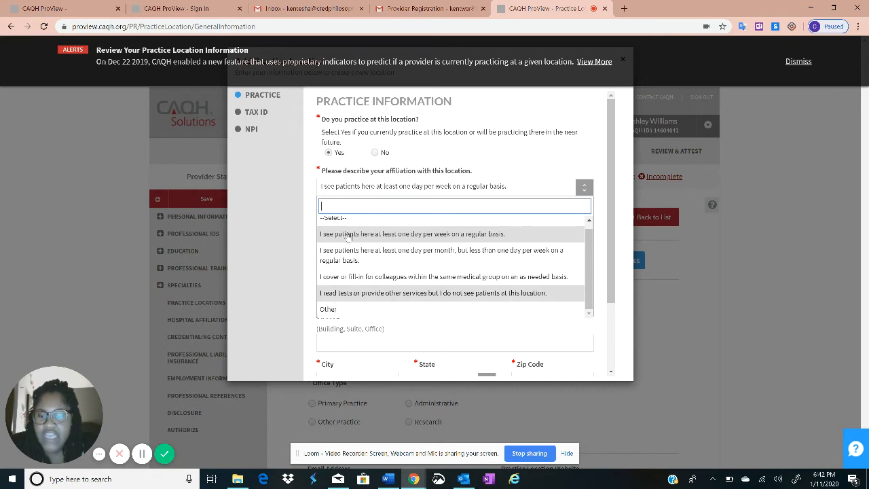
click(351, 313)
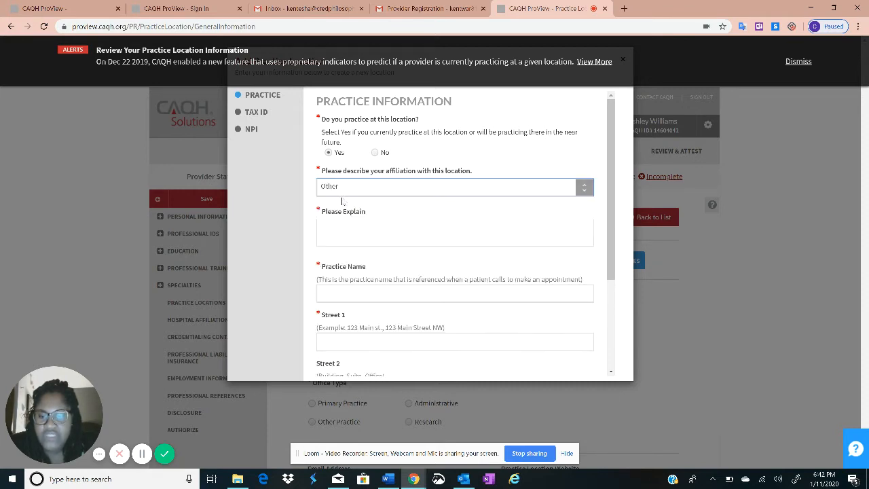
click(344, 229)
click(364, 190)
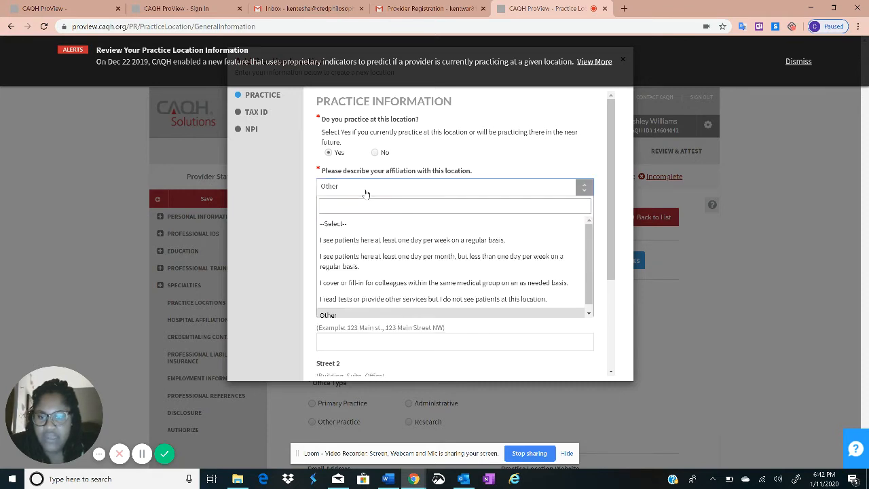
click(380, 241)
scroll(356, 206, down, 2)
Enter practice name 'The White House' with a first-draft street address, city and state
click(343, 154)
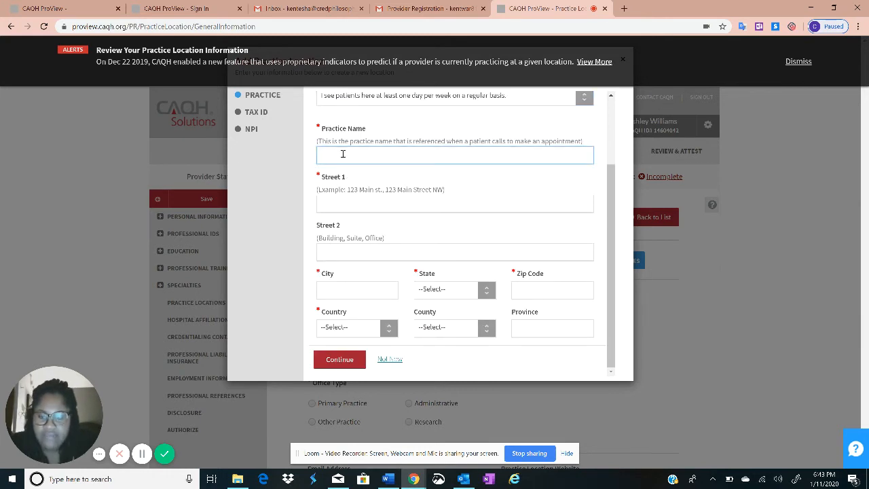
text(The White House)
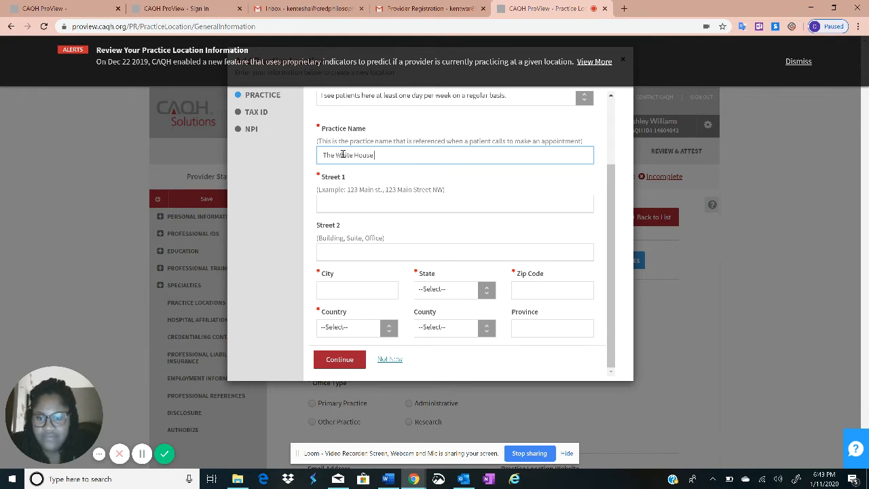
key(Tab)
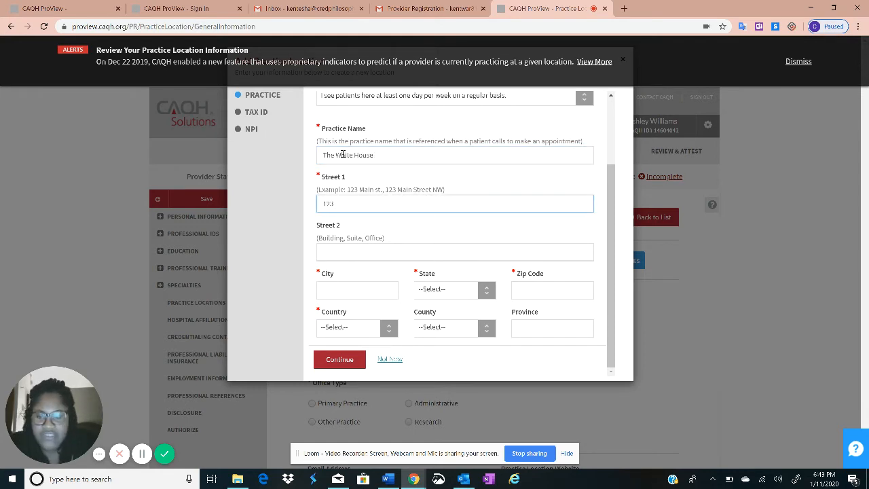
text(1234)
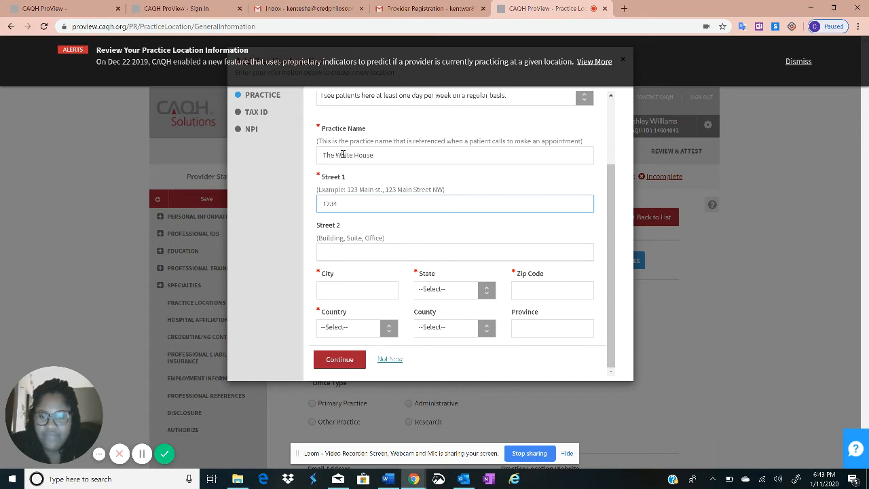
text( Main Streets)
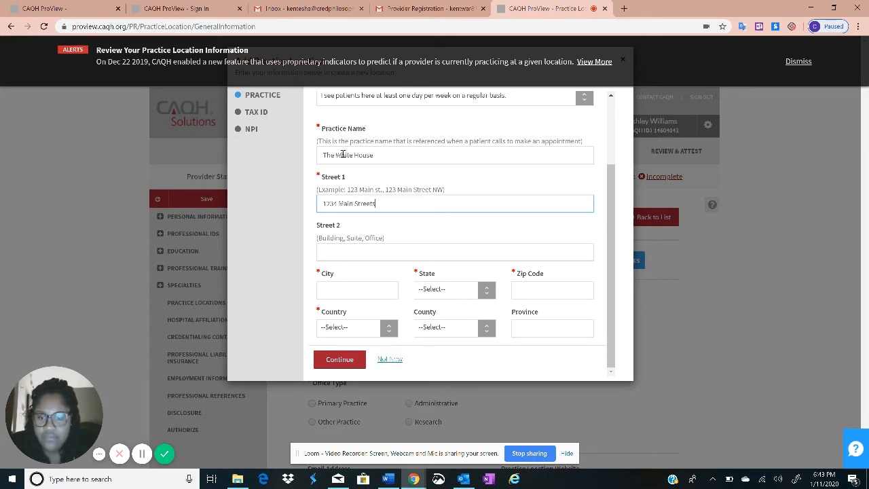
key(Tab)
key(Tab)
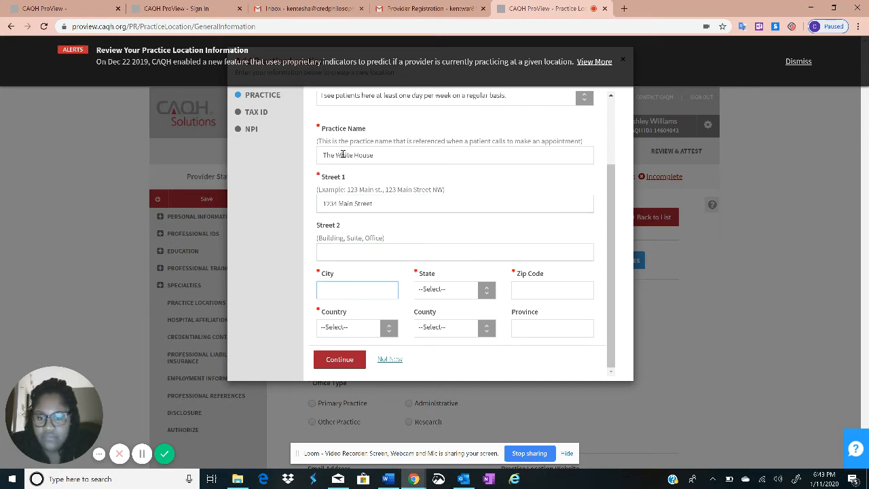
text(Houston)
key(Tab)
text(t)
key(Down)
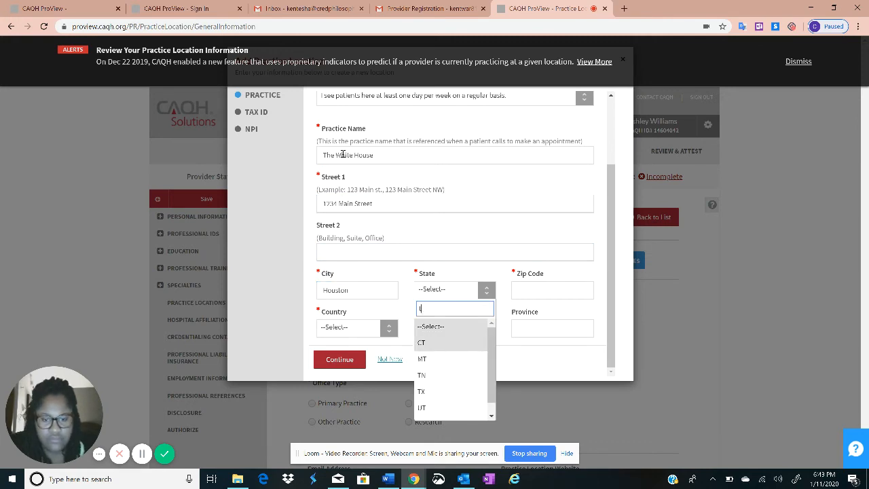
text(x)
key(Return)
key(Tab)
text(770)
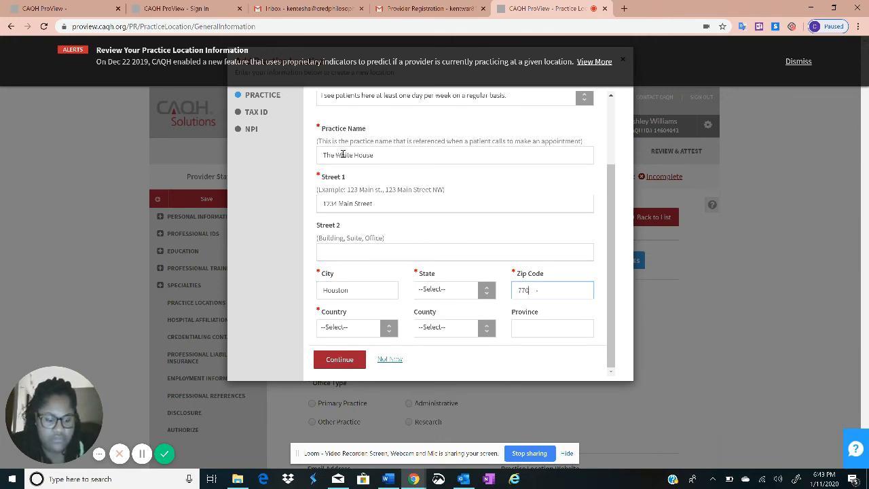
key(BackSpace)
Correct the city to Washington and the state to DC, then enter the zip code
click(327, 292)
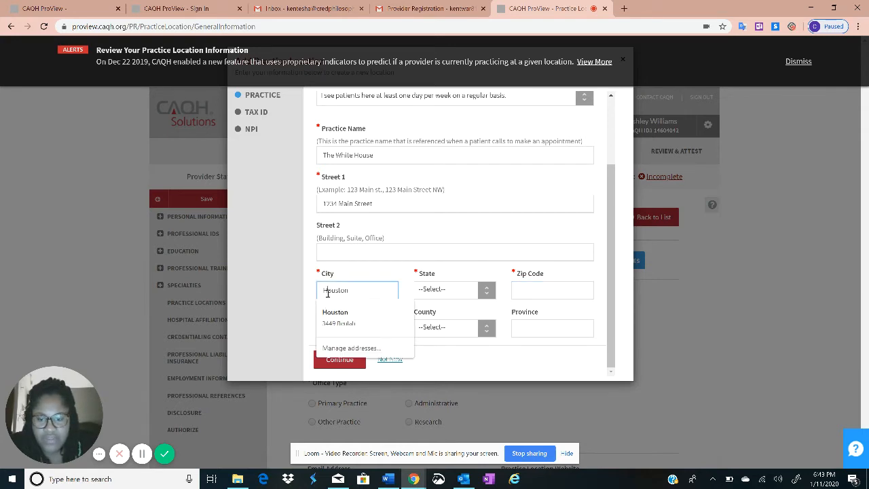
drag(380, 290, 286, 293)
text(W)
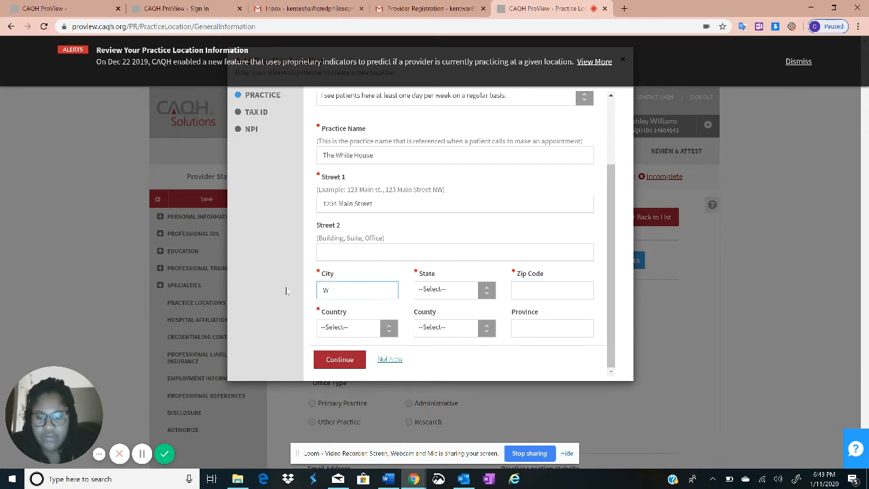
text(ashington)
key(Tab)
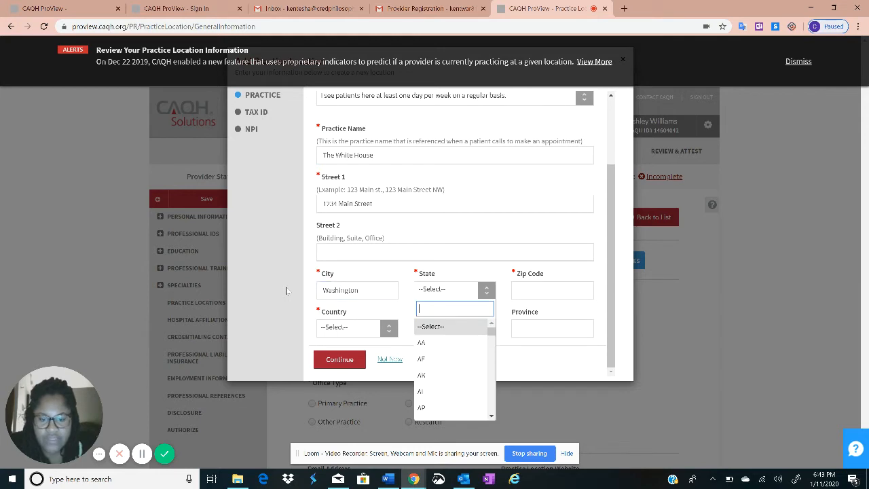
text(dc)
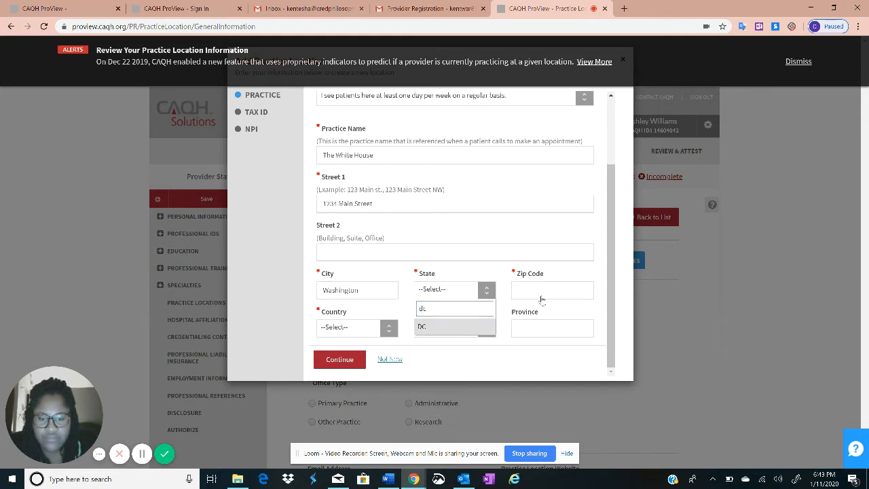
key(Return)
click(545, 286)
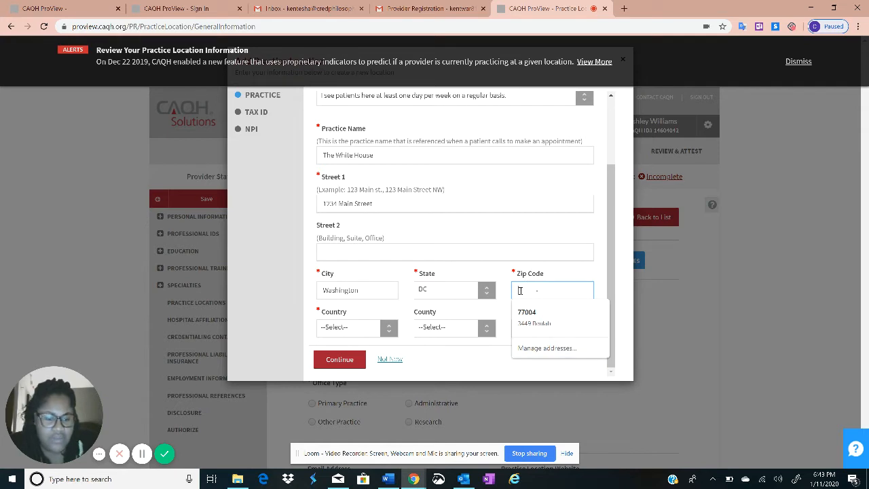
text(42586-)
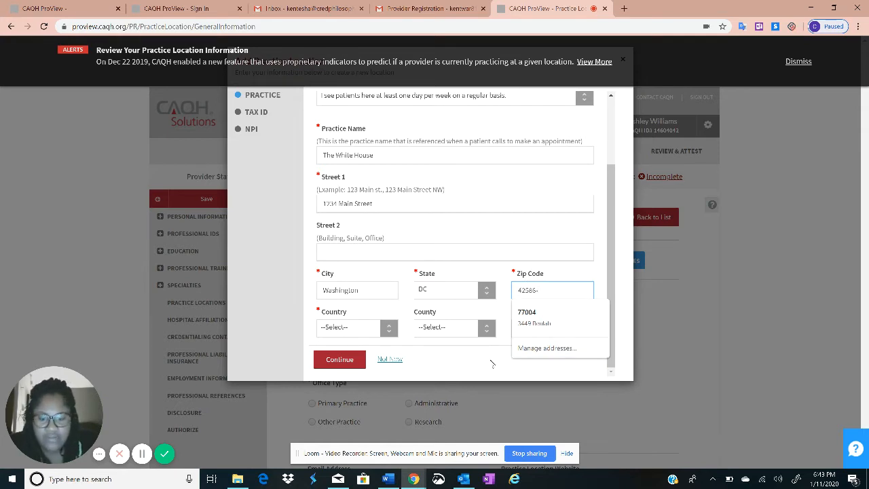
click(493, 364)
Set the country to United States and submit the practice location details
click(358, 328)
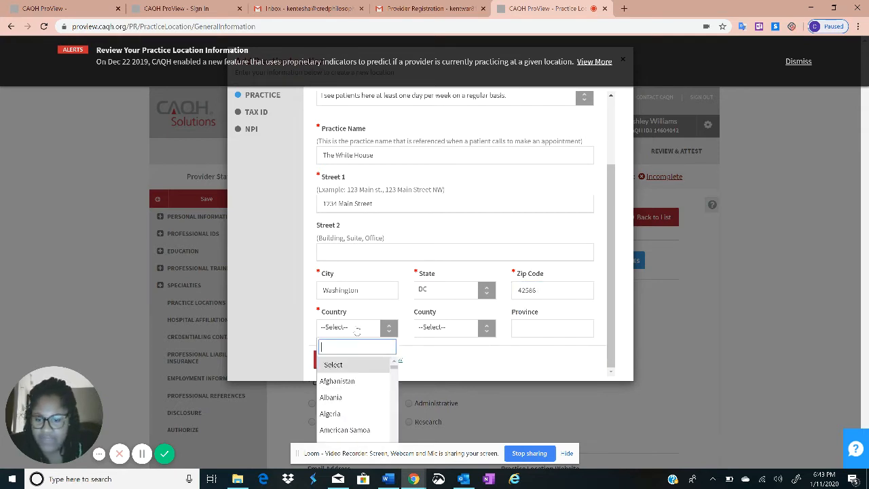
text(unit)
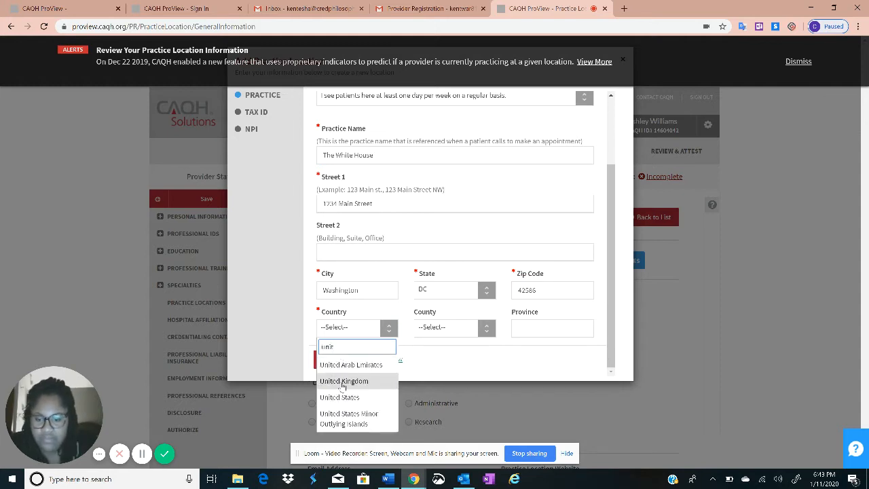
click(339, 397)
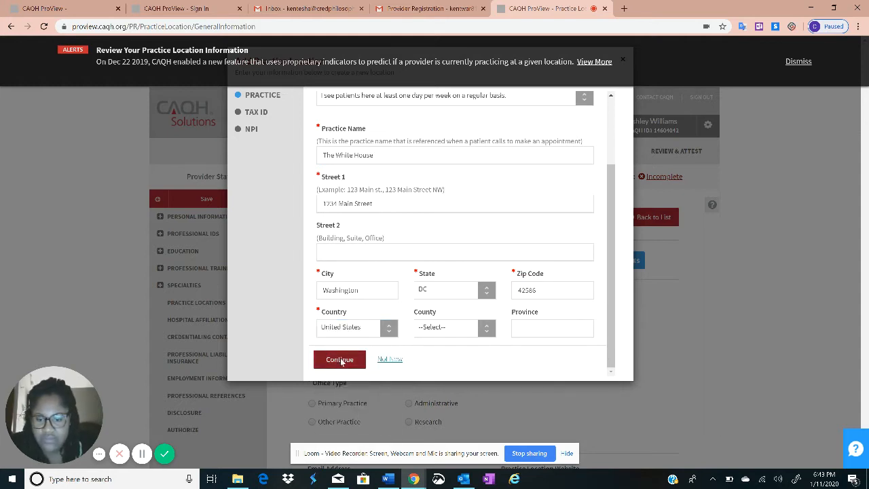
click(341, 361)
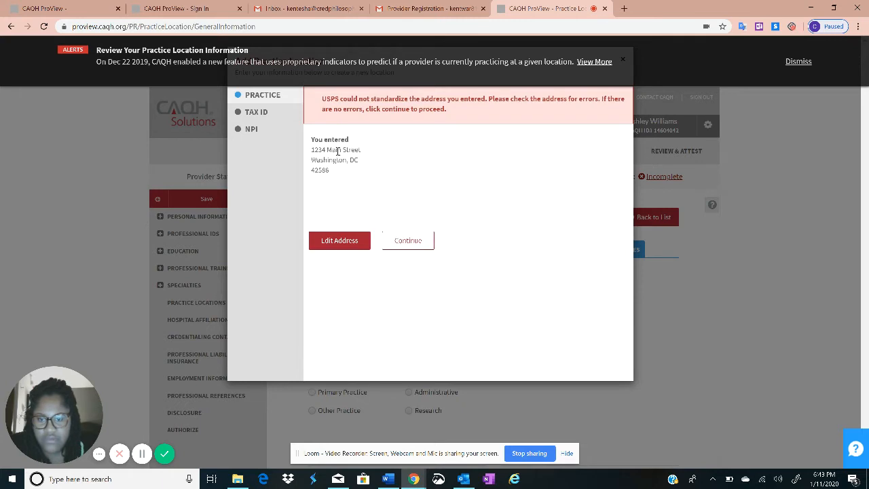
Accept the address as entered and fill in the practice's tax ID
click(407, 241)
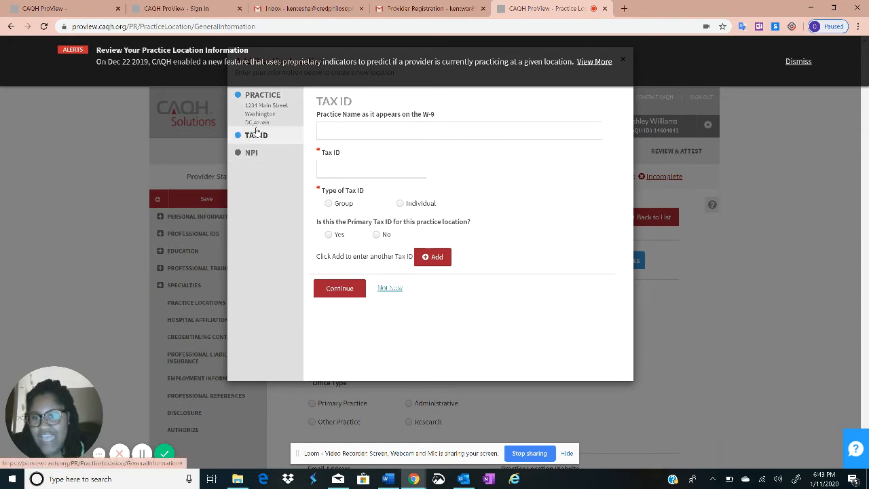
click(345, 171)
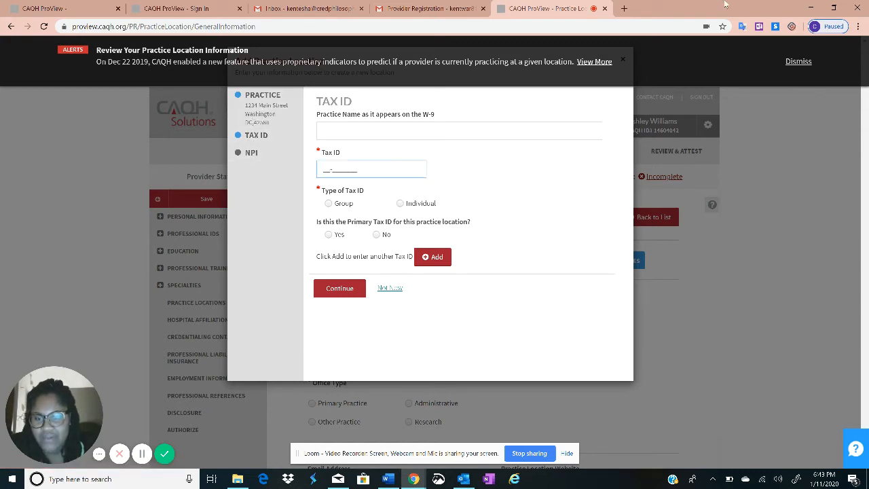
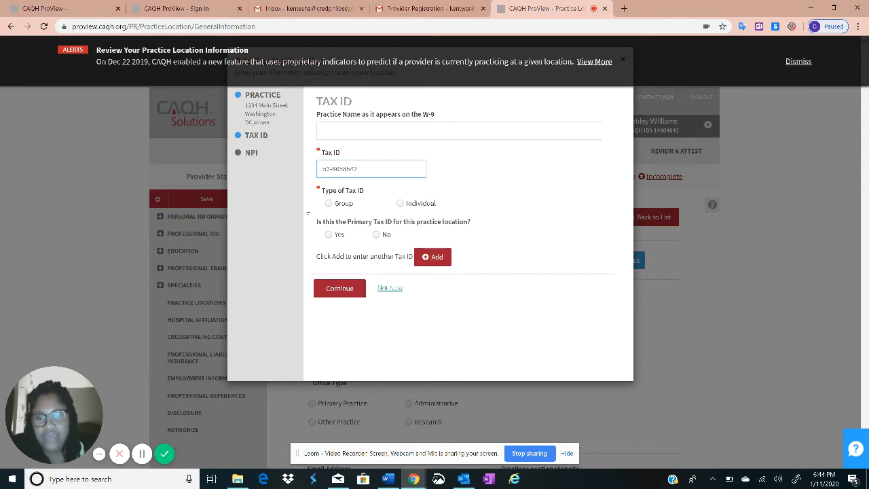
Mark the tax ID as a Group type and primary tax ID, then continue
click(345, 205)
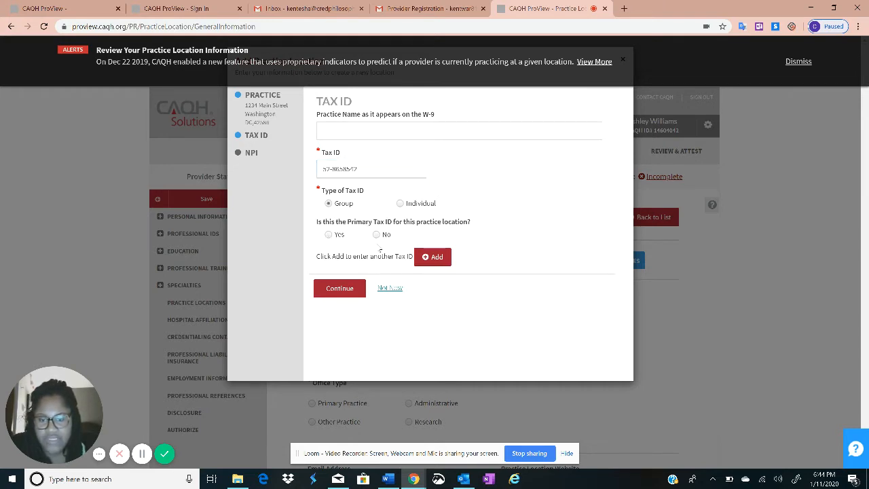
click(336, 239)
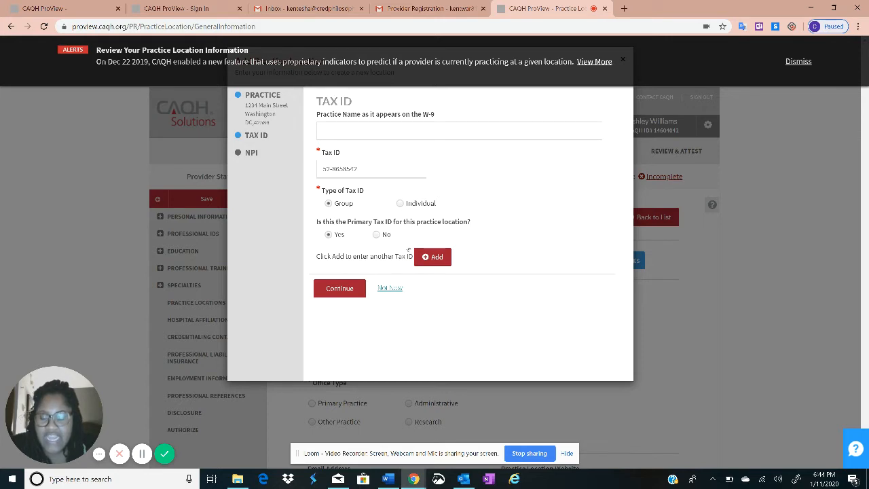
drag(317, 222, 476, 229)
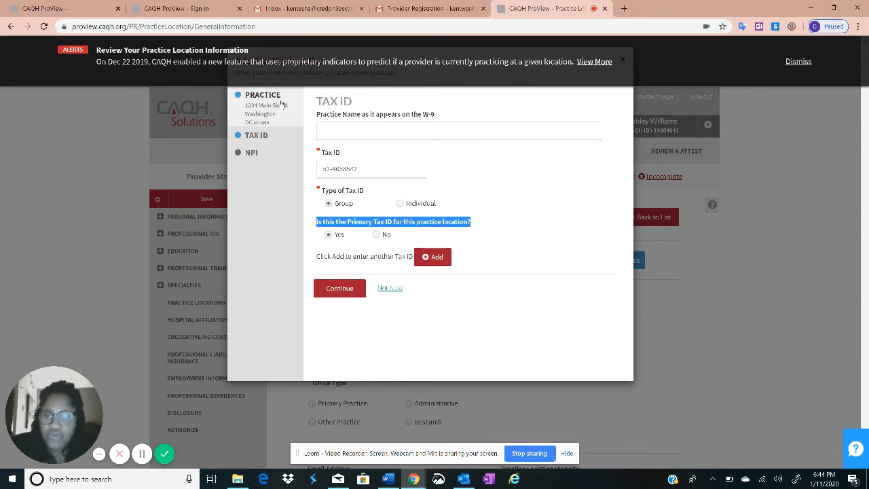
click(377, 236)
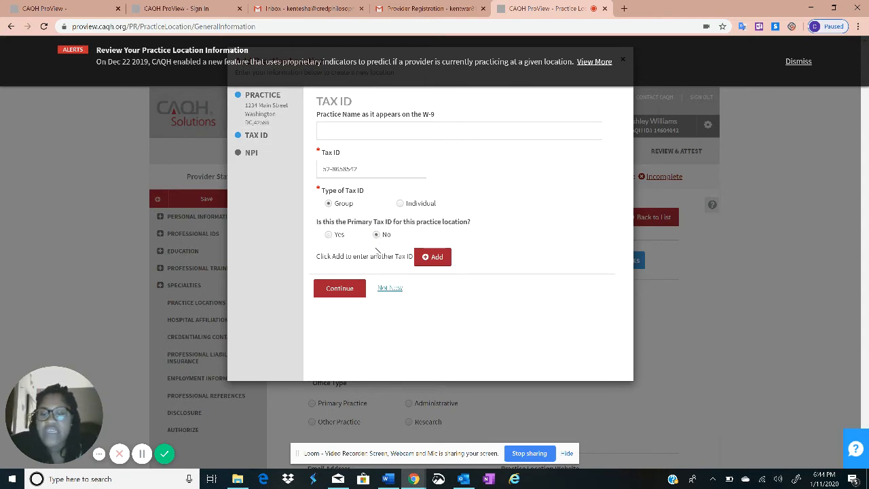
click(330, 236)
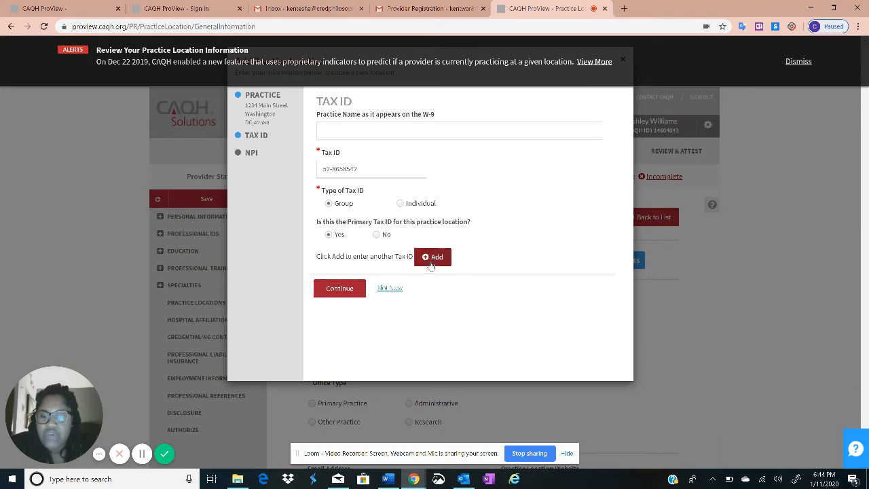
click(346, 291)
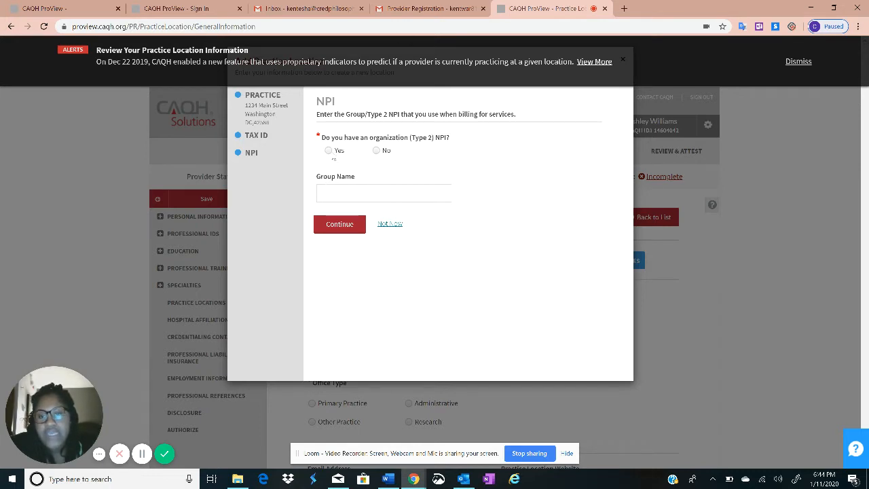
Answer Yes to organization NPI, enter the NPI and group name CAQH, then save
click(329, 150)
click(347, 192)
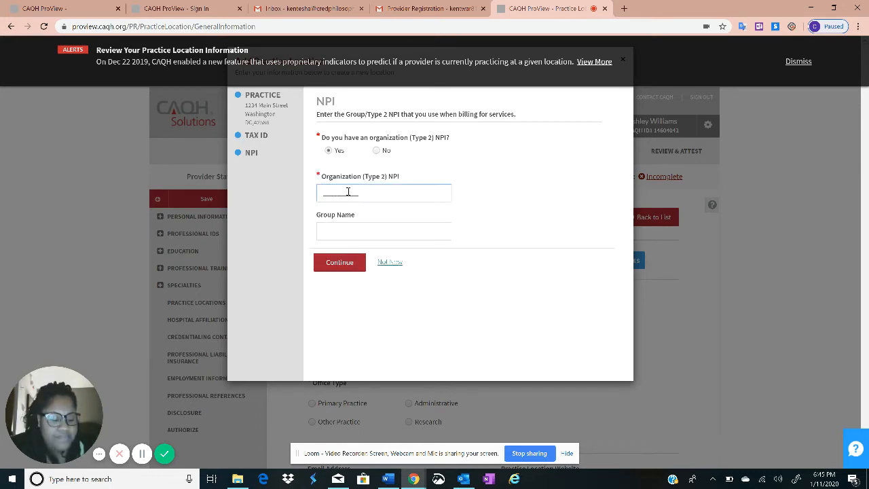
text(1254869)
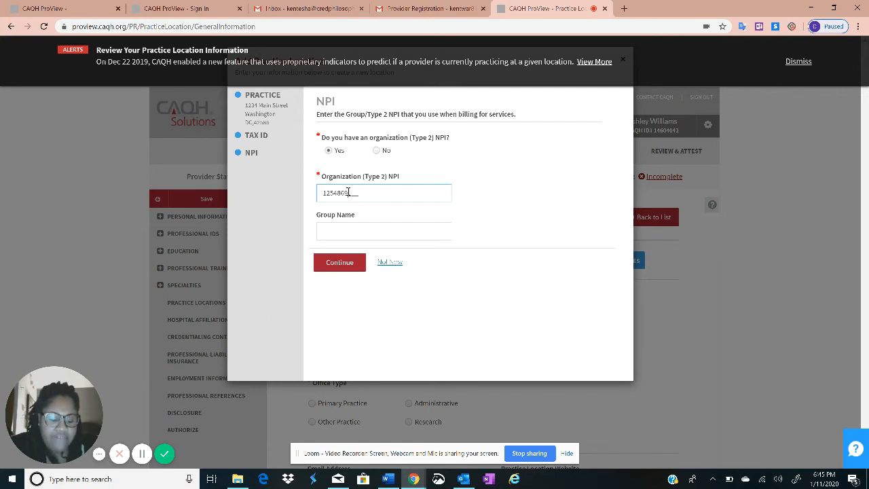
text(323)
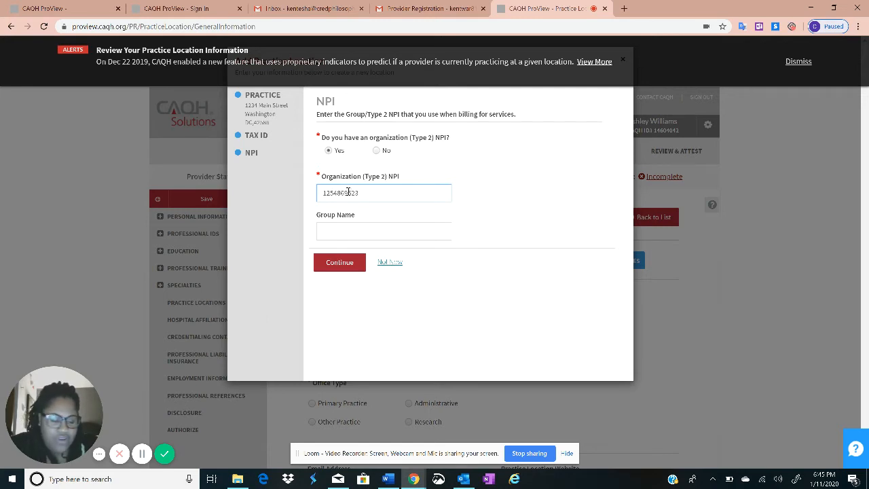
click(352, 231)
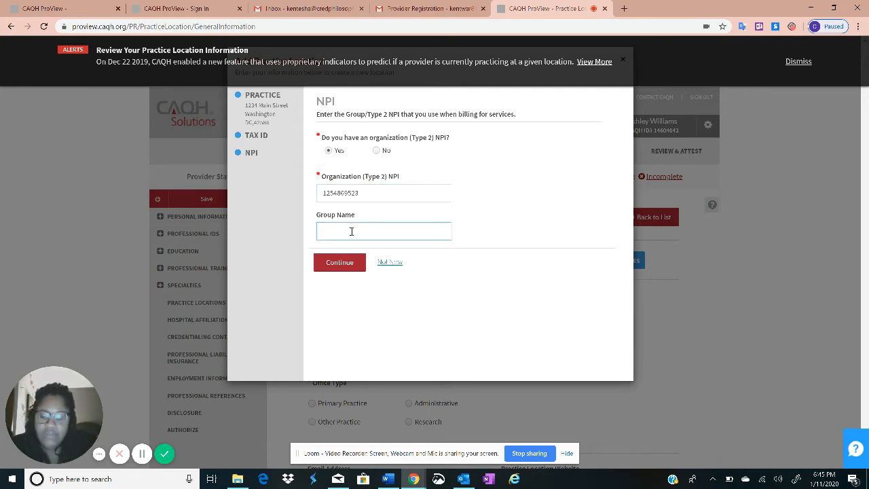
text(CAQH)
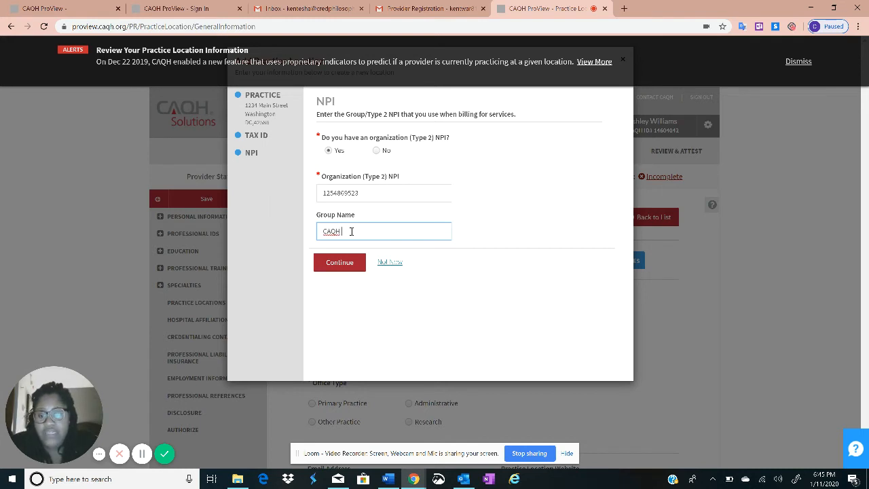
click(343, 262)
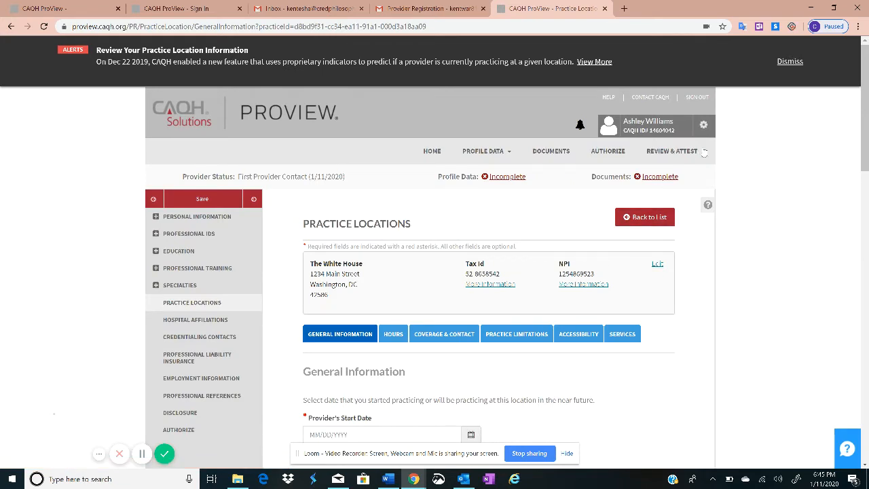
Locate the Provider's Start Date field and try out its calendar picker
scroll(509, 237, down, 1)
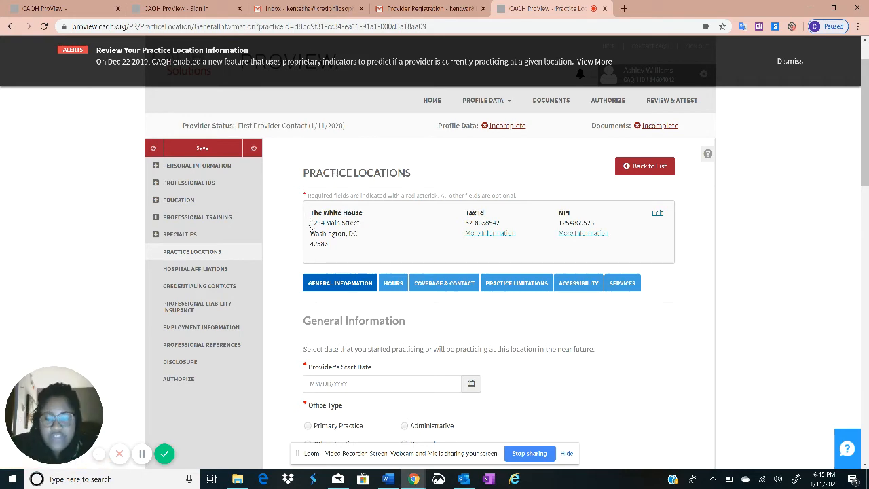
scroll(367, 209, down, 3)
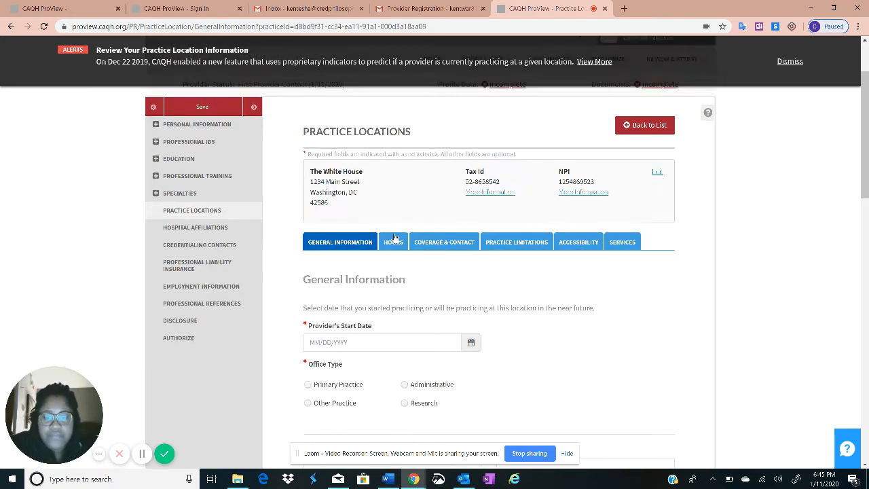
click(362, 239)
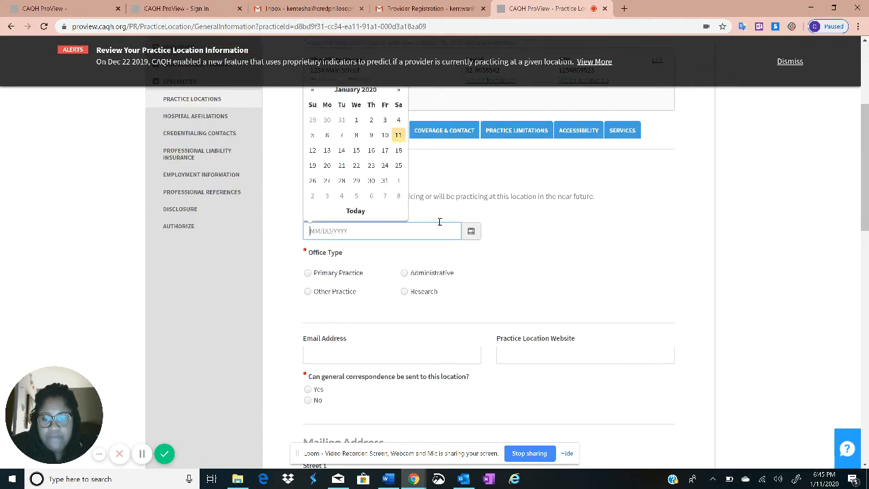
scroll(475, 207, up, 2)
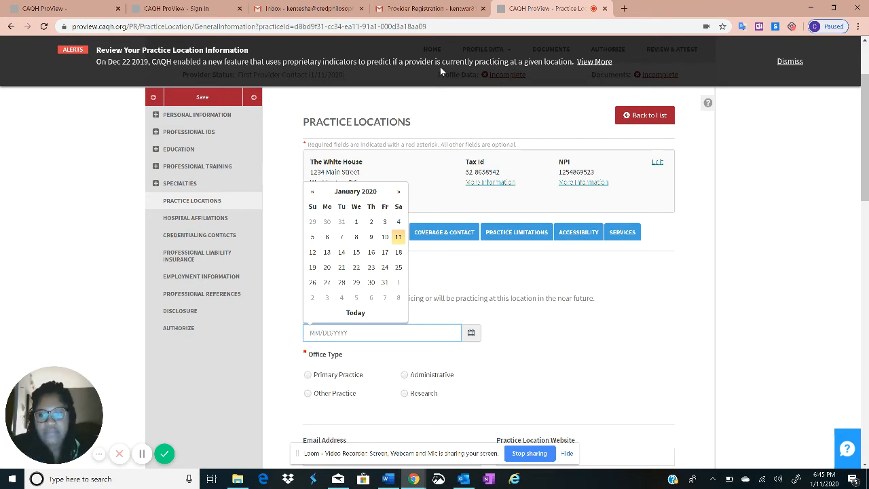
click(289, 117)
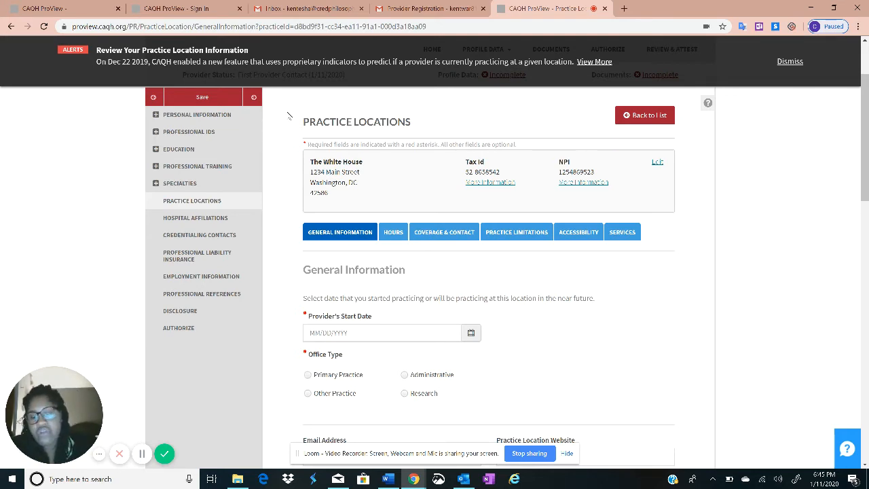
click(358, 332)
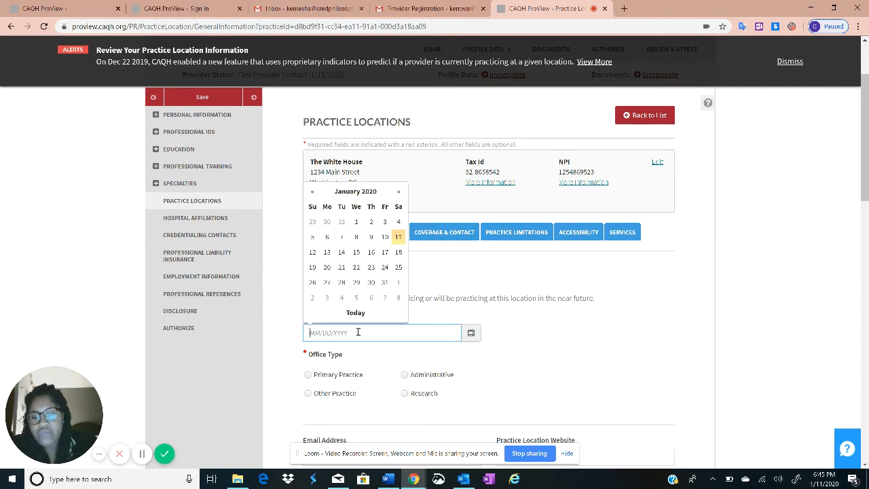
click(460, 298)
click(367, 338)
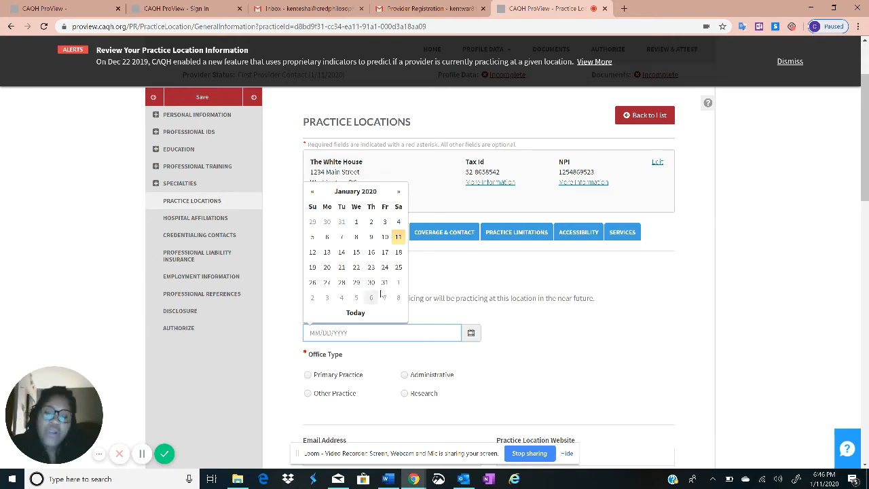
click(328, 327)
Type 01/13/2020 as the provider's start date, replacing an initial 01/11/2020 entry
click(329, 330)
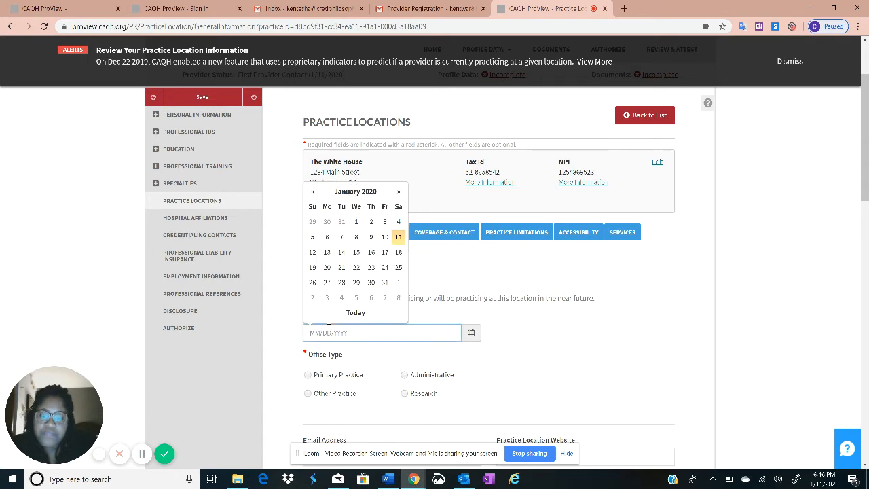
text(0)
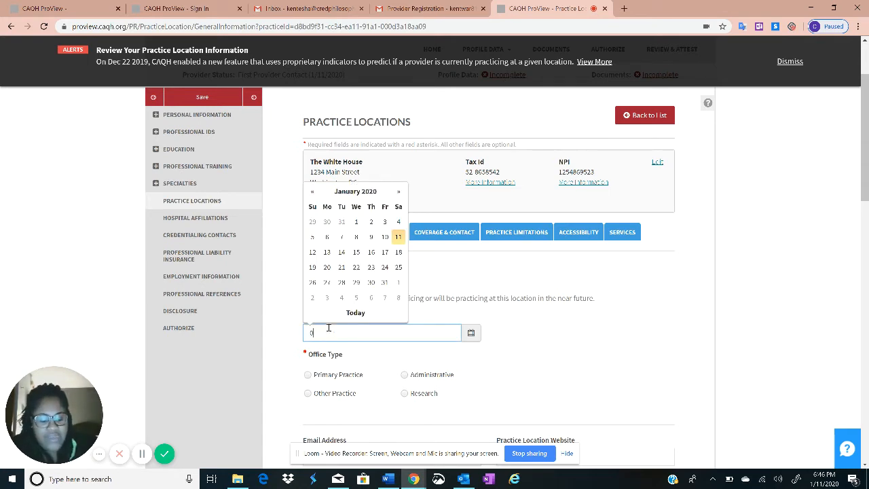
text(1112020)
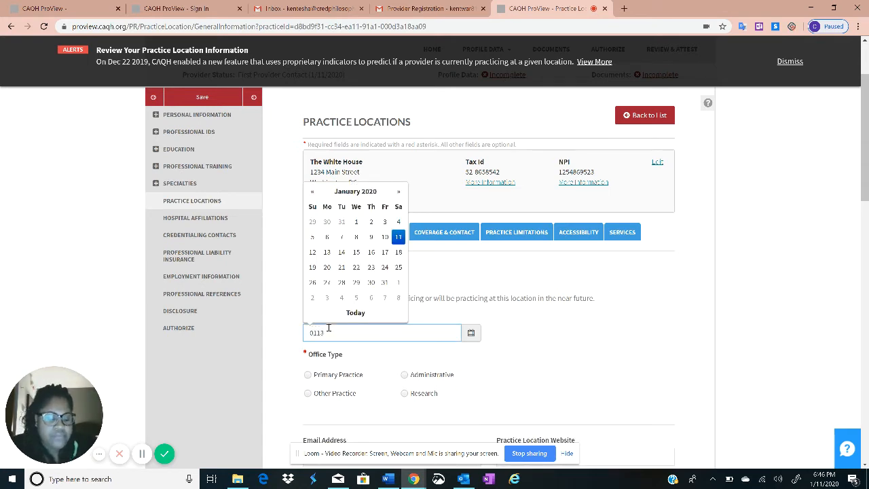
click(658, 323)
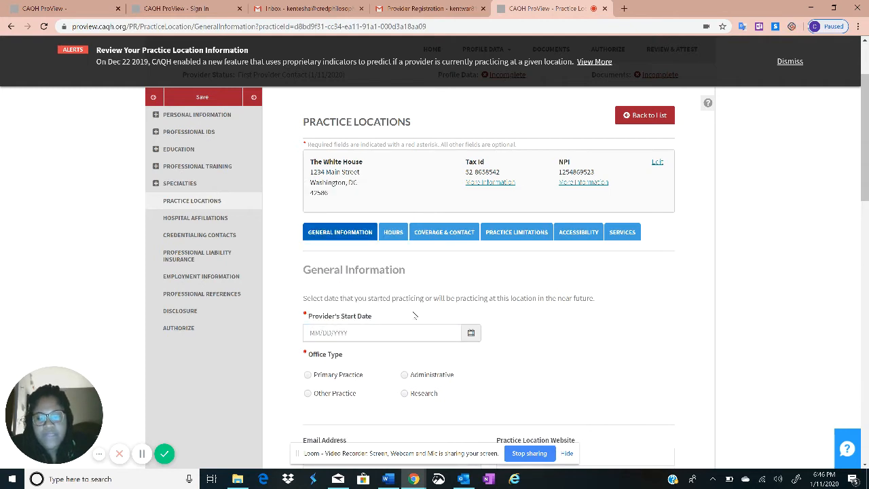
click(351, 336)
text(01)
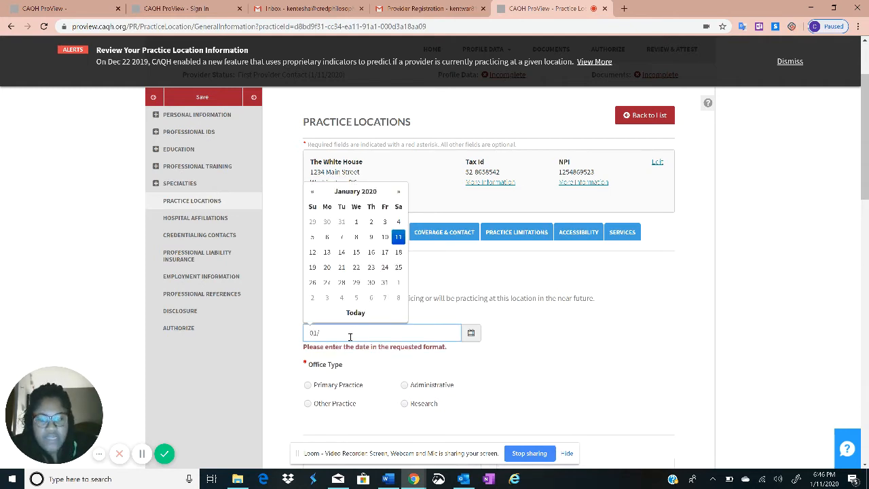
text(/13/2020)
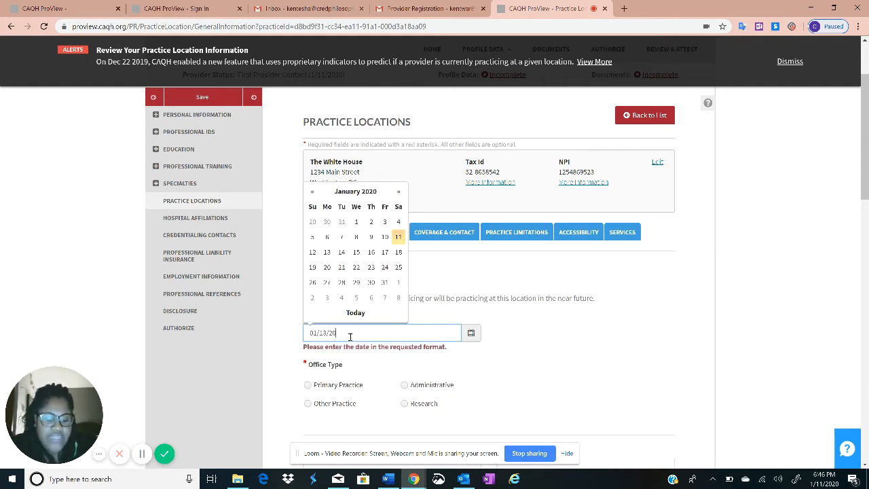
click(553, 315)
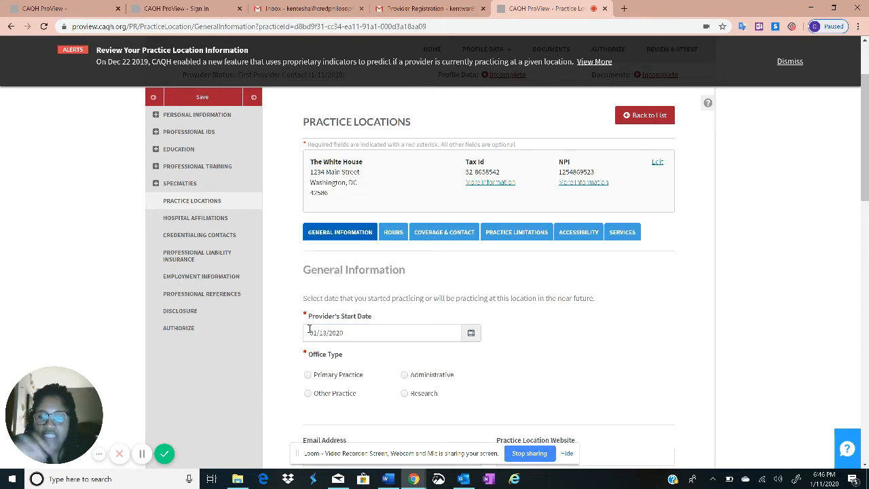
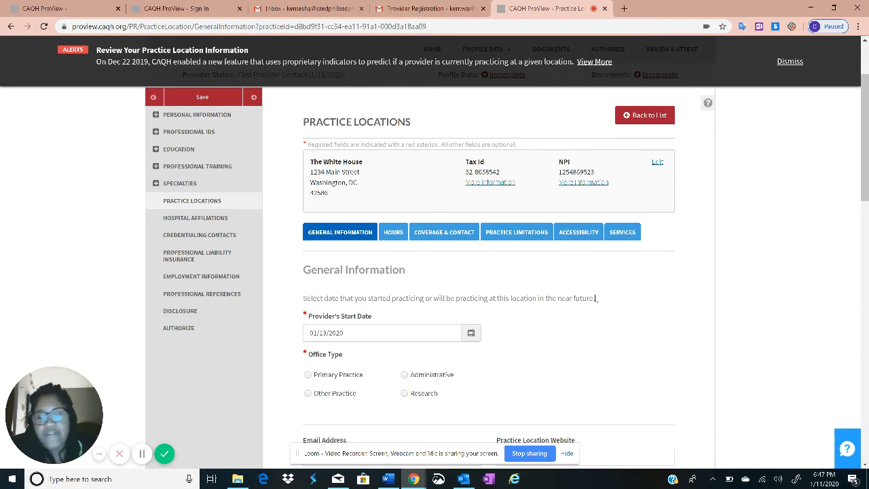
Set the practice location's office type to Primary Practice
scroll(536, 343, down, 1)
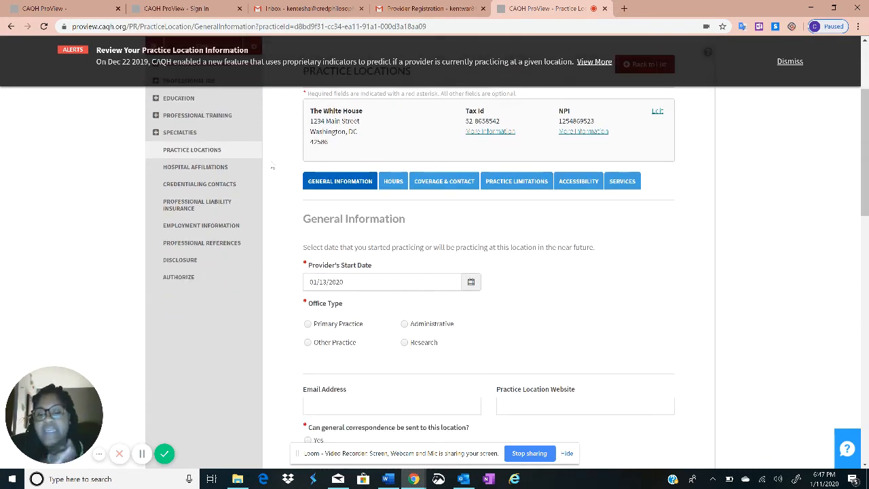
click(308, 324)
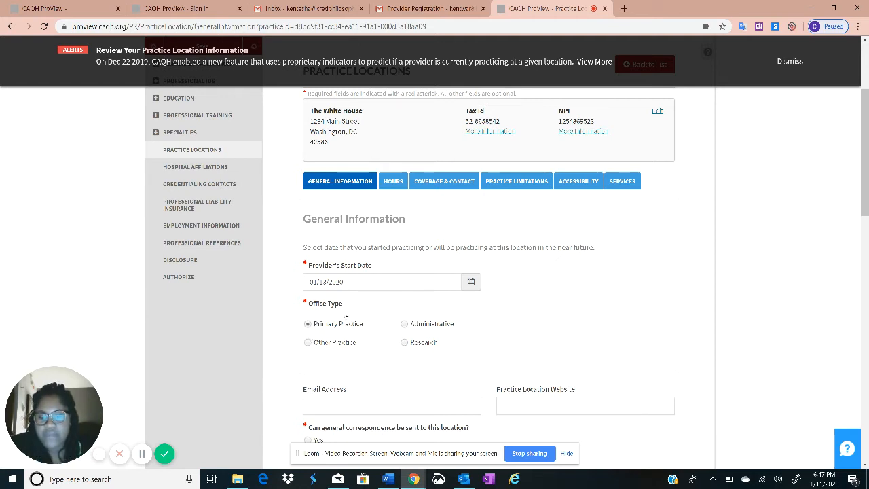
scroll(448, 276, down, 1)
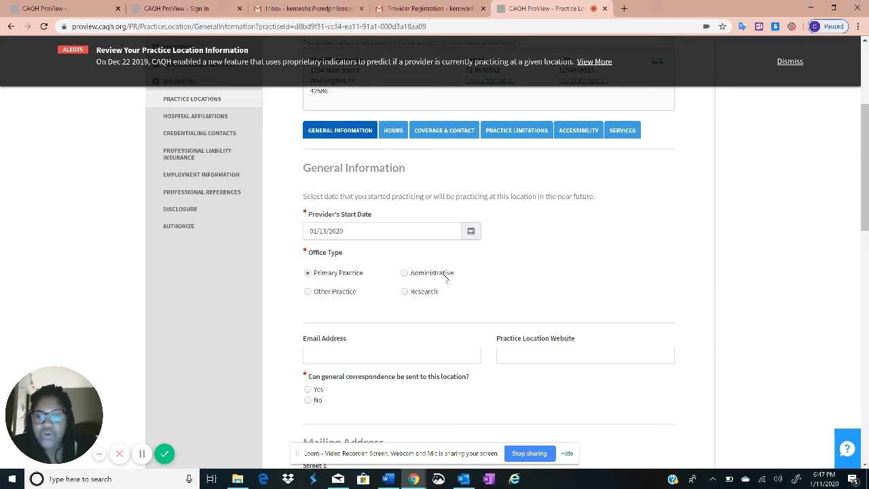
scroll(245, 250, down, 1)
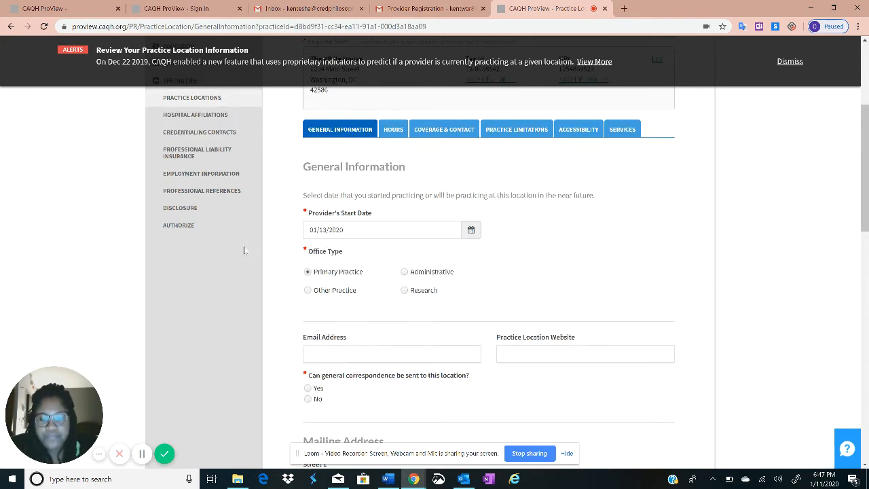
scroll(245, 250, down, 1)
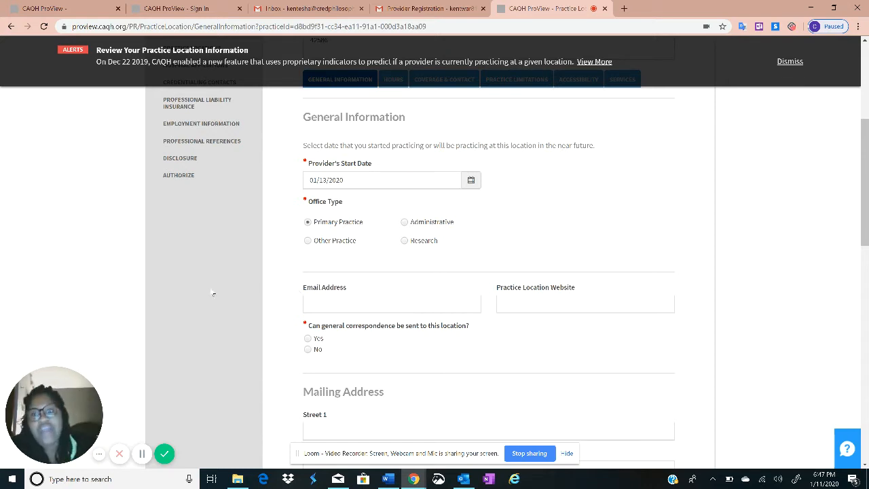
scroll(346, 345, down, 1)
scroll(346, 346, down, 2)
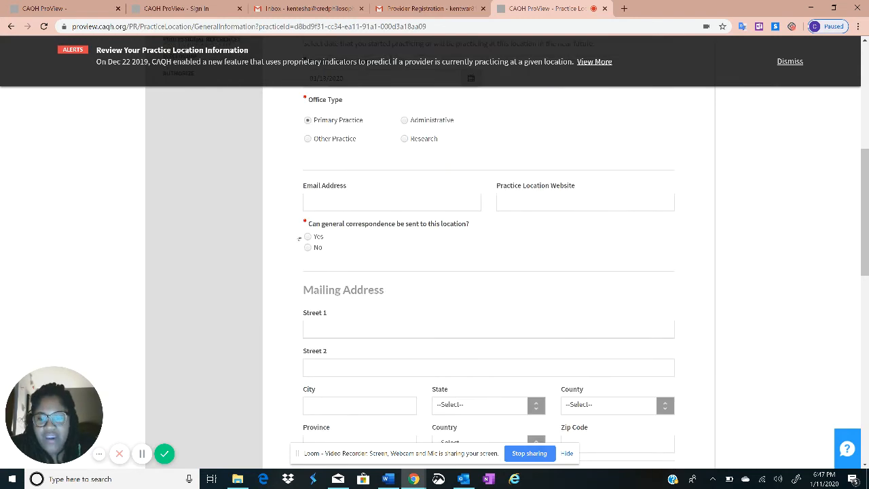
scroll(319, 223, up, 3)
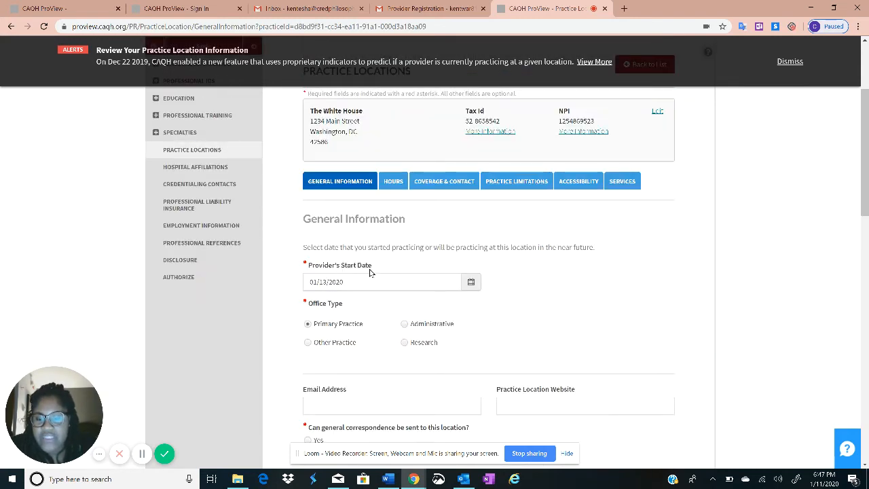
Briefly reopen the provider start date calendar, then close it
click(330, 279)
click(605, 264)
scroll(438, 335, down, 1)
scroll(436, 335, down, 2)
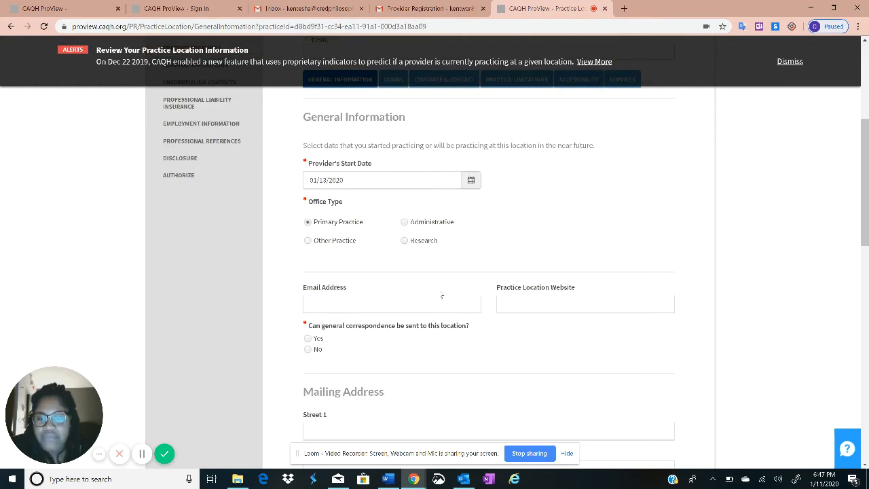
scroll(441, 295, down, 4)
Answer No to sending general correspondence to this location, changing it from Yes
click(312, 135)
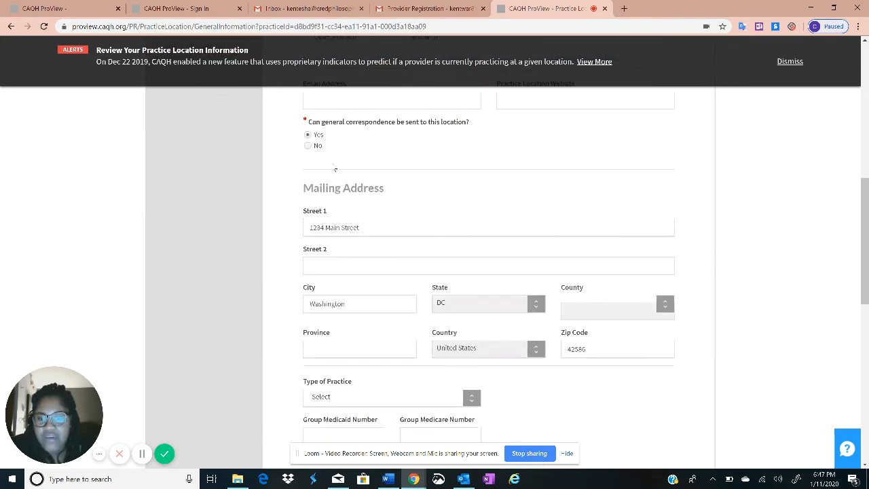
scroll(339, 177, down, 1)
scroll(407, 190, up, 2)
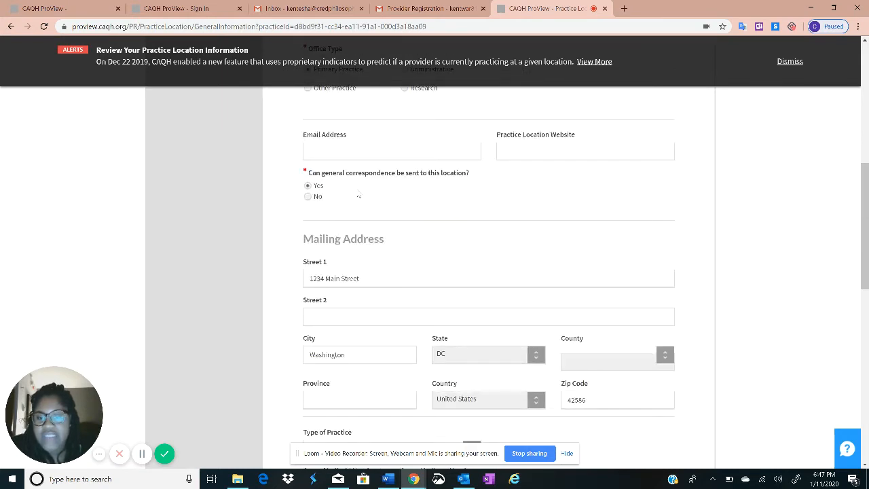
scroll(358, 197, up, 5)
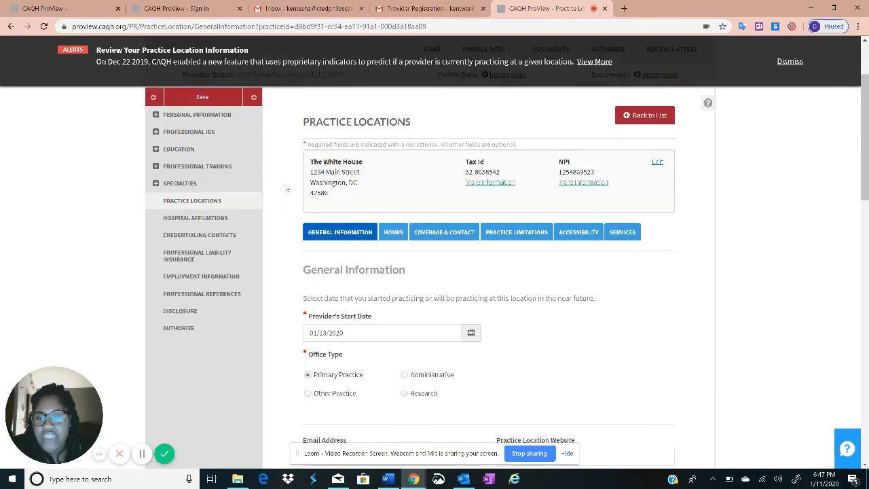
scroll(336, 175, down, 3)
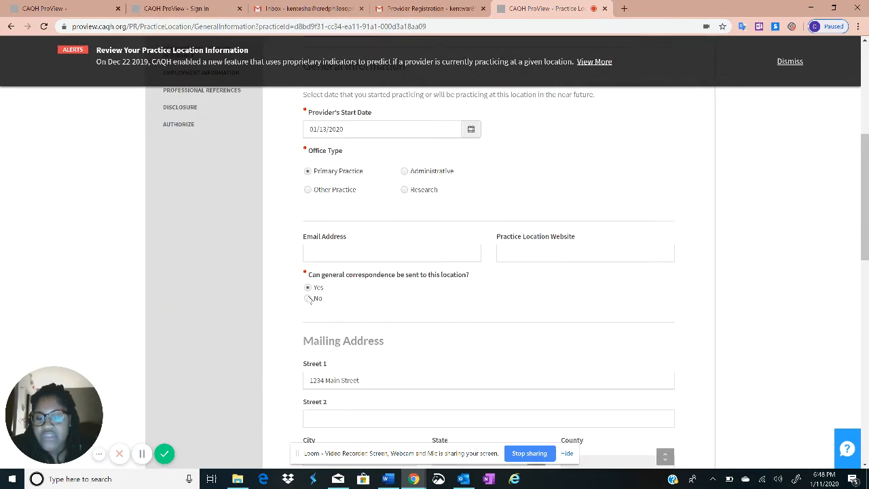
click(307, 298)
Select the pre-filled Street 1 mailing address text
scroll(355, 287, down, 2)
double_click(351, 227)
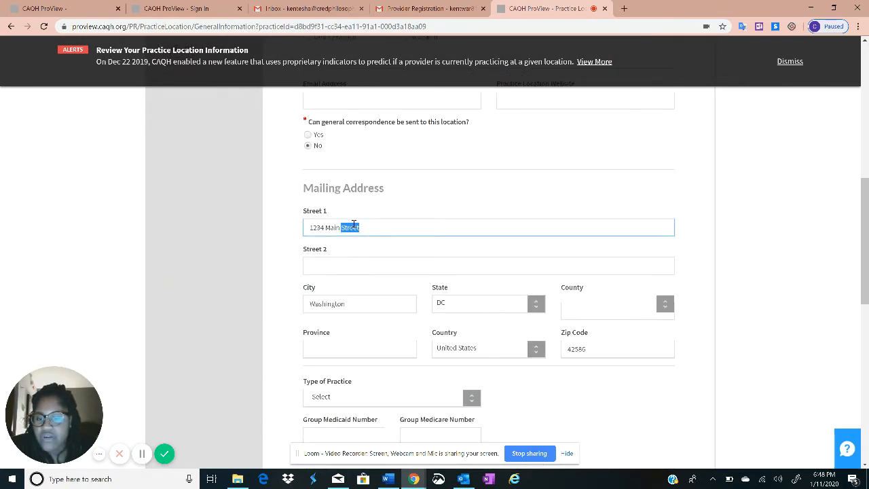
click(353, 227)
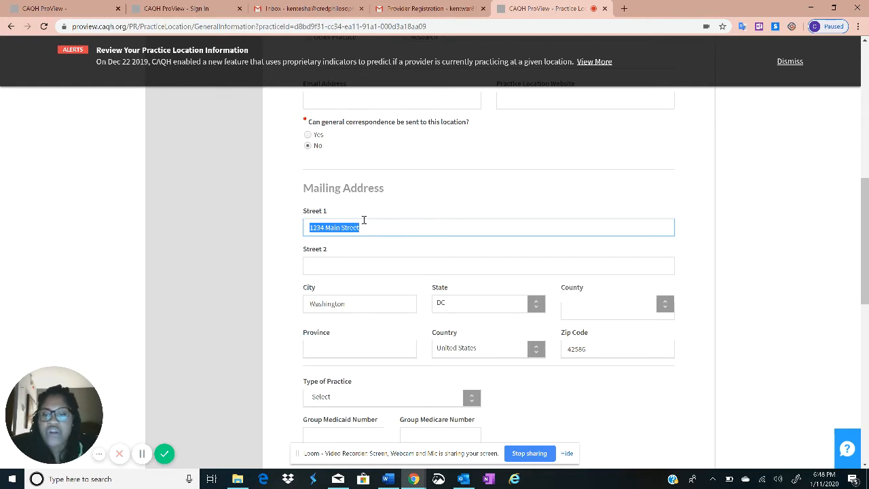
scroll(370, 245, down, 5)
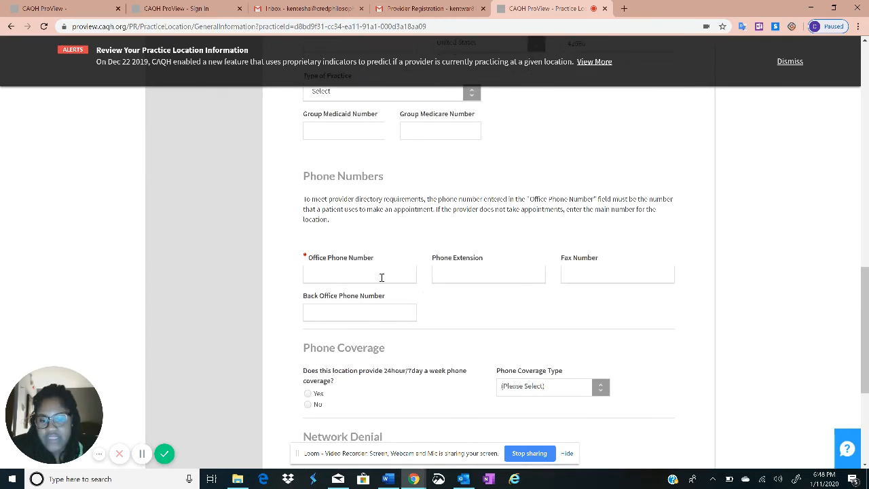
Enter an office phone number, then select and clear it
click(353, 275)
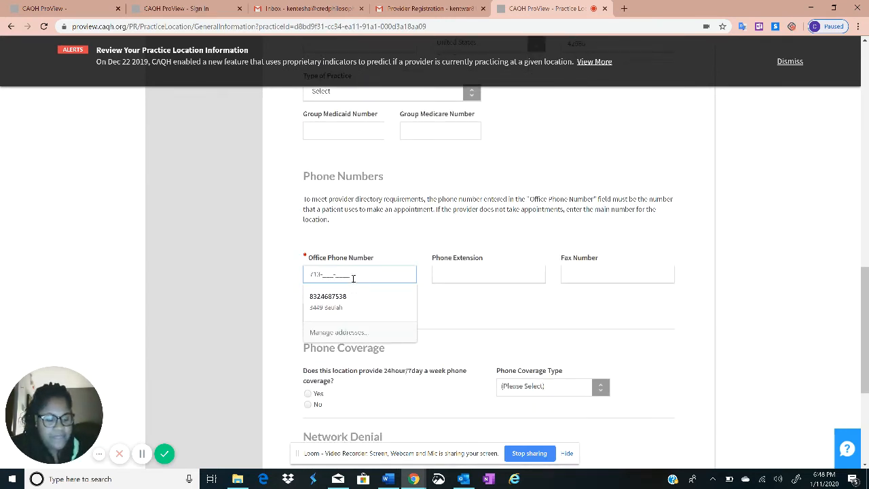
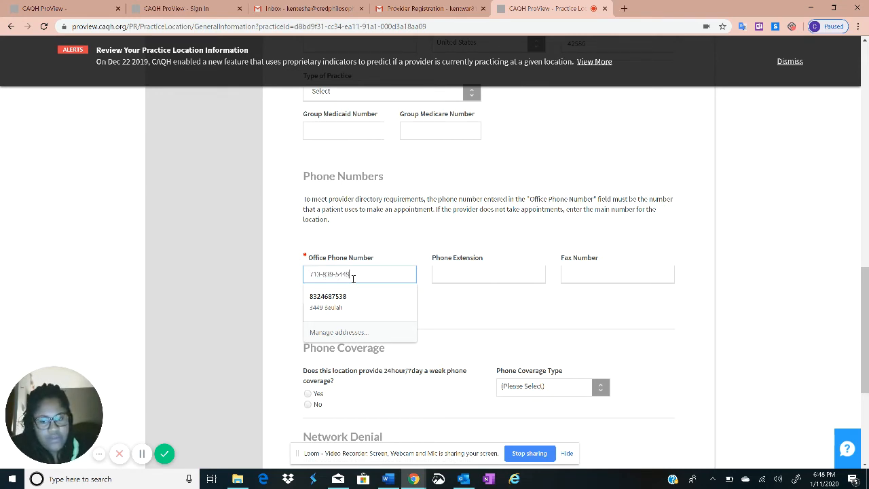
key(Tab)
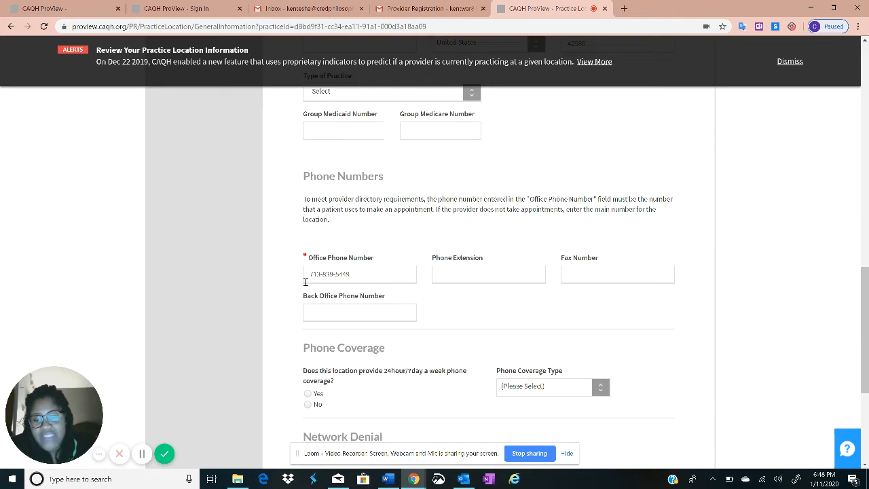
drag(305, 280, 366, 276)
click(412, 237)
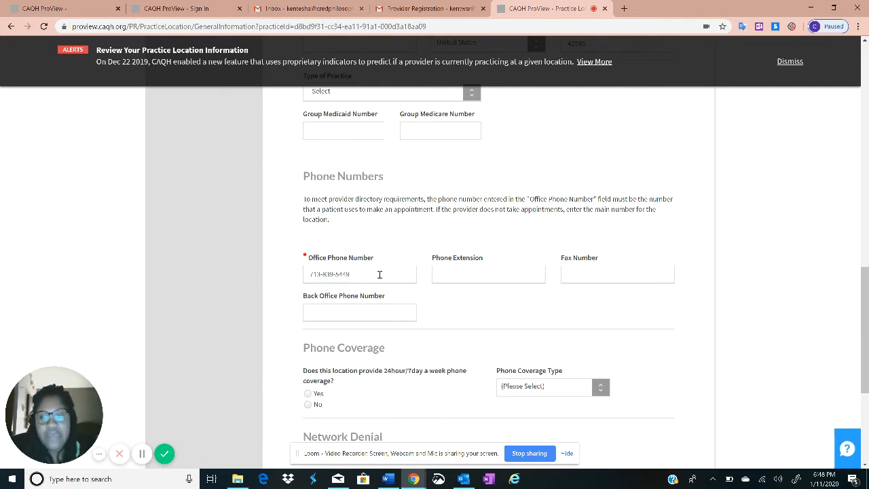
triple_click(376, 278)
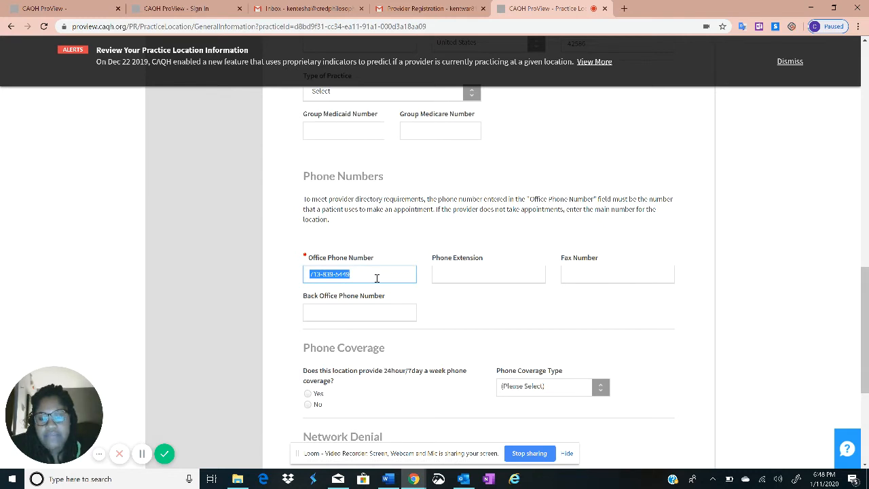
key(BackSpace)
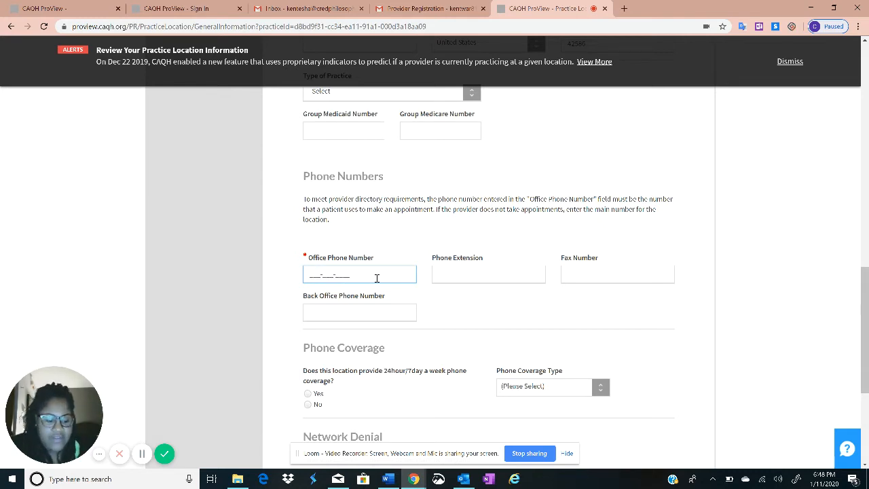
Retype the office phone number, then correct its area code
text(758)
key(BackSpace)
key(BackSpace)
key(BackSpace)
key(BackSpace)
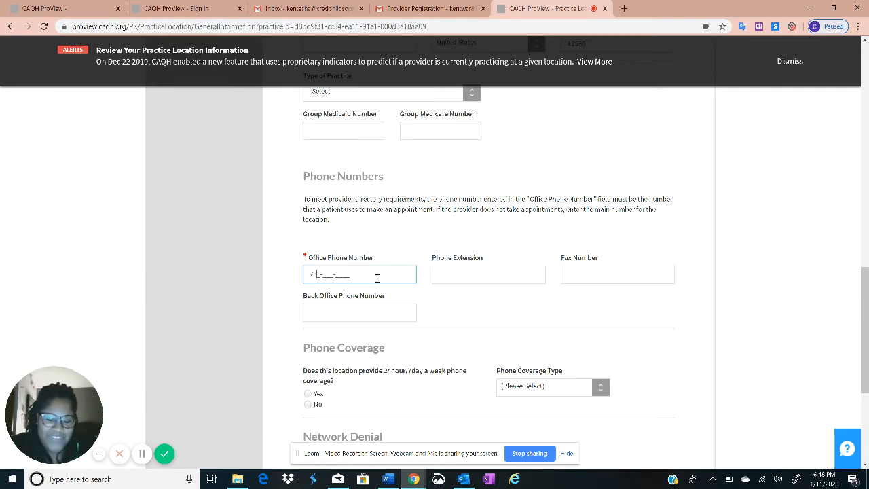
text(8)
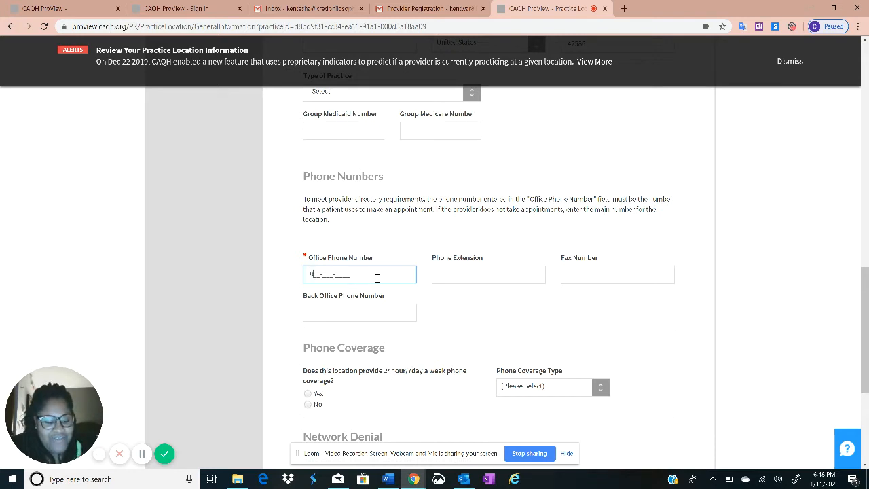
text(77)
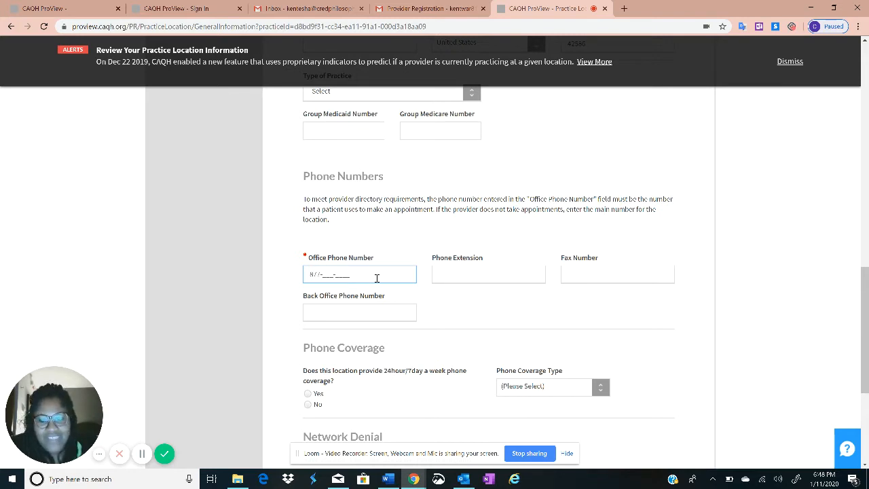
key(BackSpace)
key(BackSpace)
key(BackSpace)
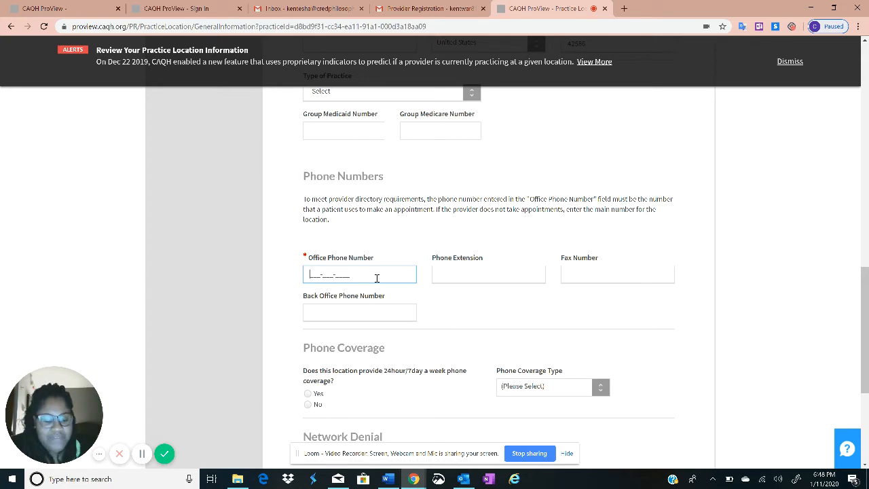
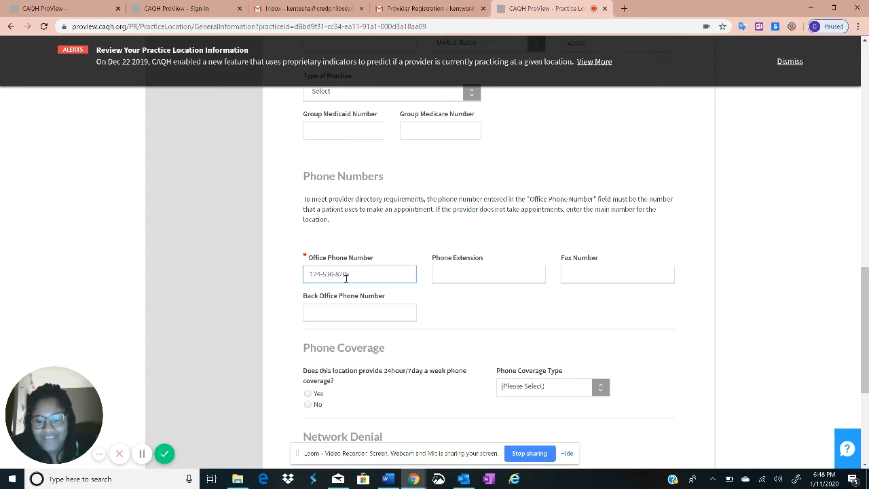
click(322, 277)
key(BackSpace)
key(BackSpace)
key(BackSpace)
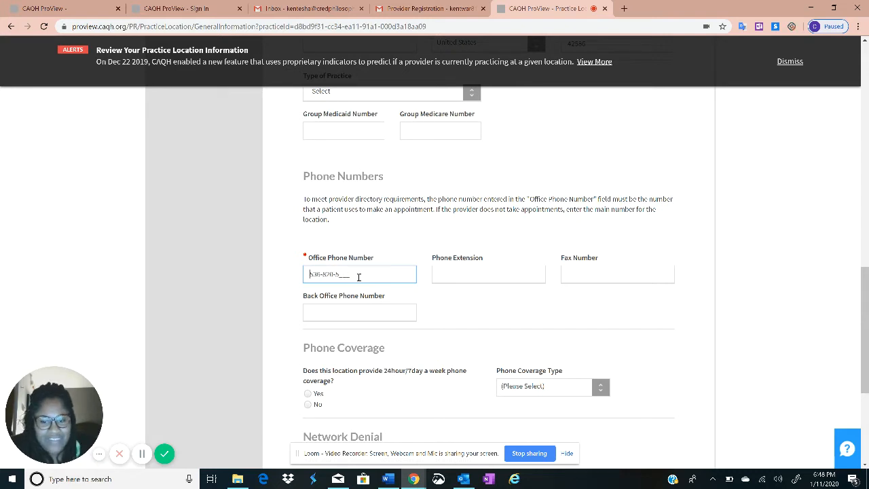
text(713-)
click(523, 326)
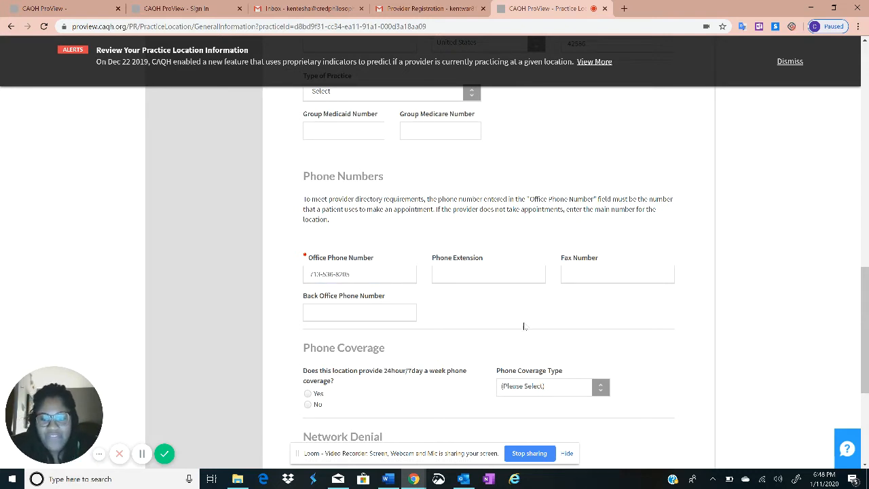
Answer Yes to the Network Denial question about closing the practice to plans
scroll(253, 248, down, 2)
scroll(358, 288, down, 1)
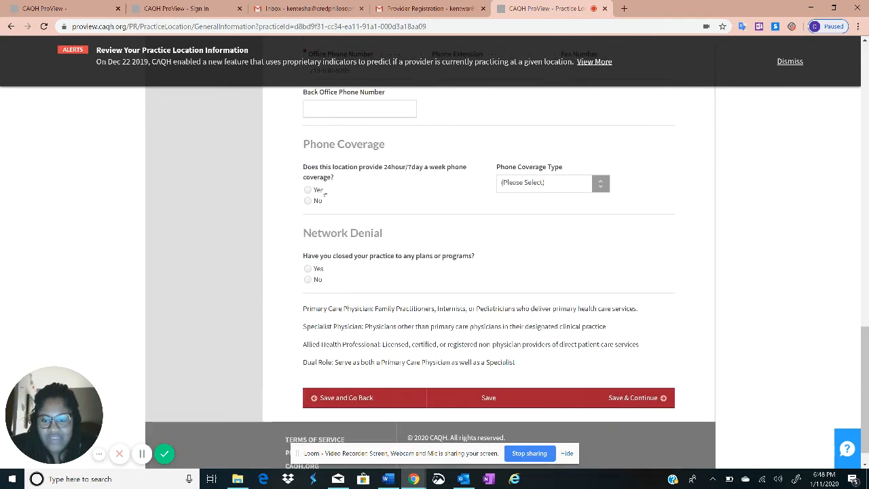
scroll(325, 197, up, 2)
scroll(330, 272, down, 2)
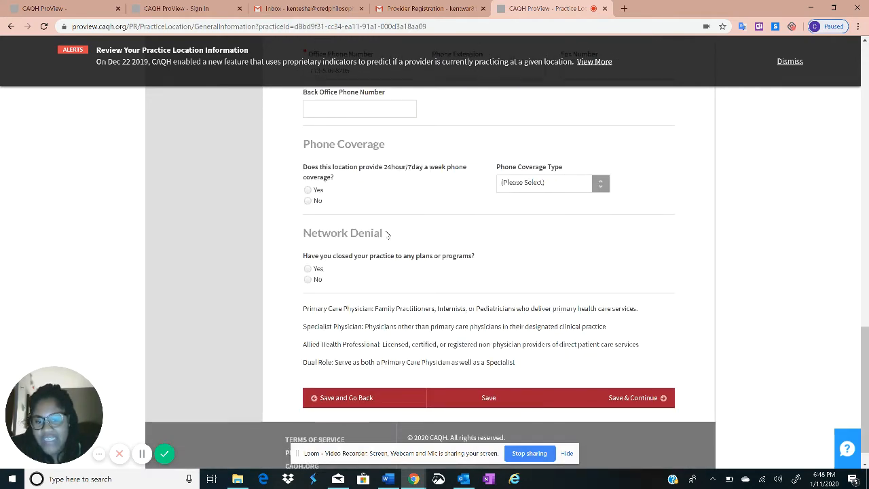
click(308, 268)
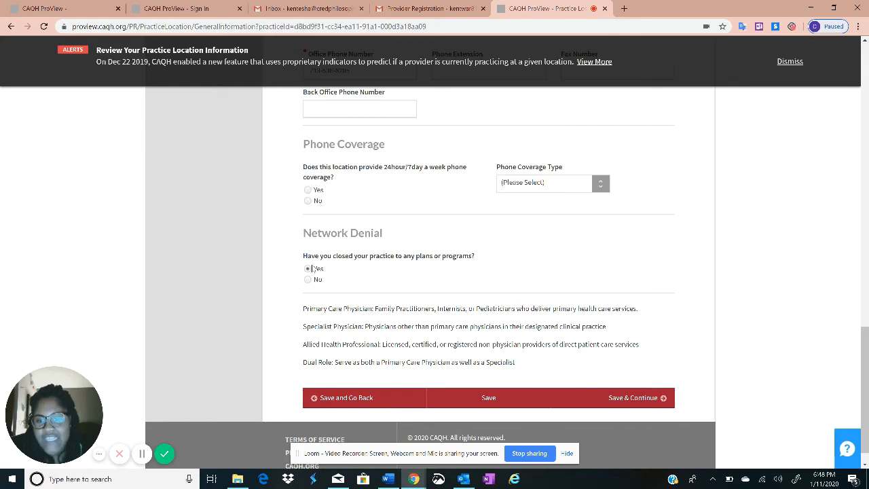
Save the General Information tab and continue to the Hours tab
scroll(317, 299, up, 4)
scroll(319, 265, down, 3)
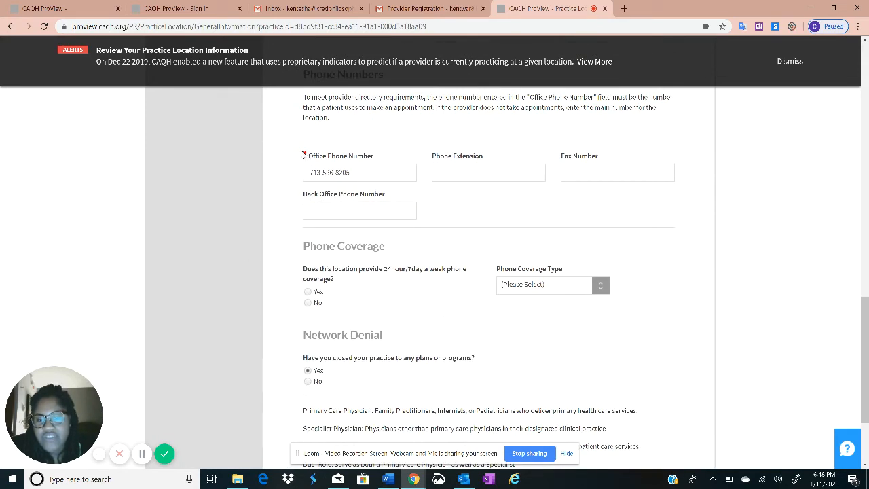
drag(306, 151, 375, 158)
click(375, 140)
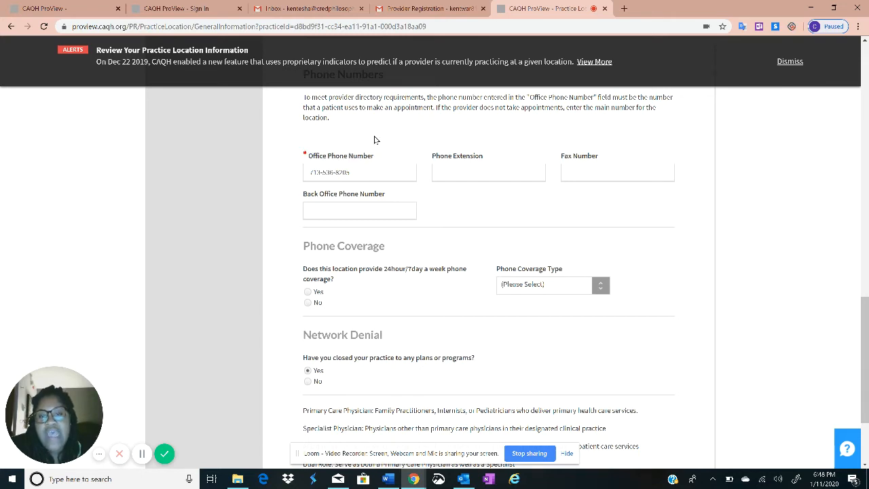
scroll(239, 200, down, 2)
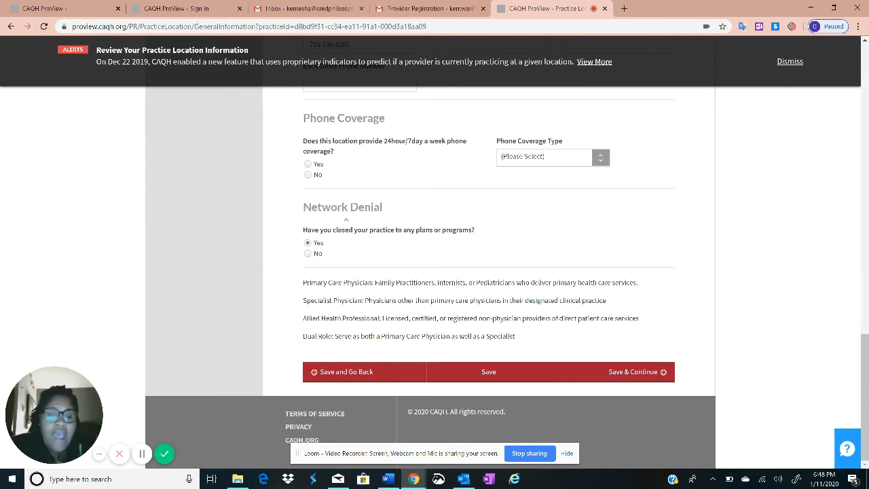
click(636, 371)
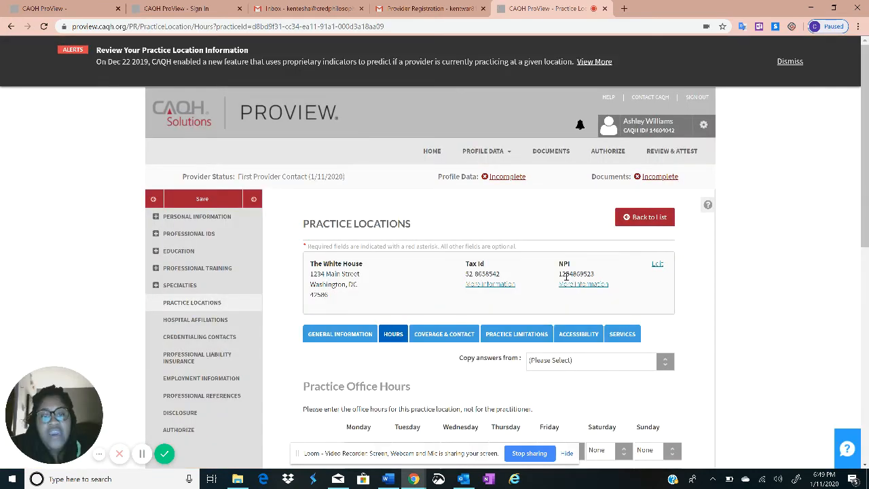
Answer Yes for Medicare, physician-referral, changed-payor, Medicaid and all new patients
scroll(565, 279, down, 2)
scroll(563, 281, down, 2)
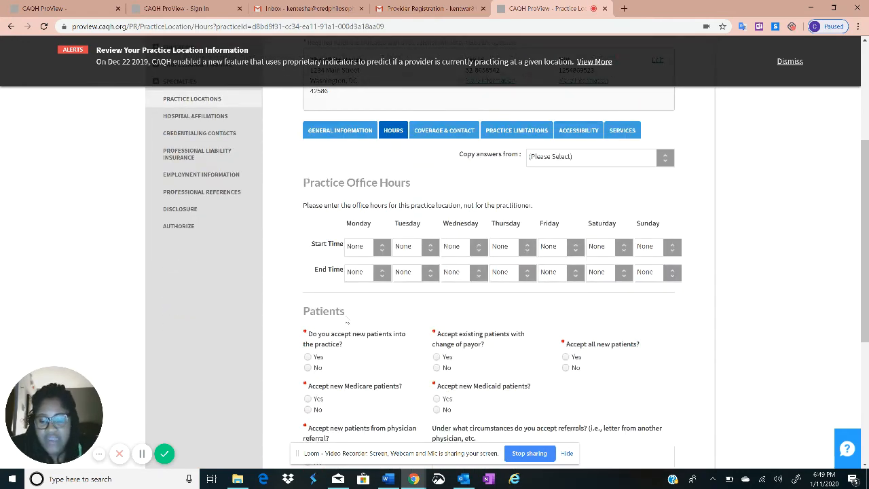
scroll(388, 288, down, 2)
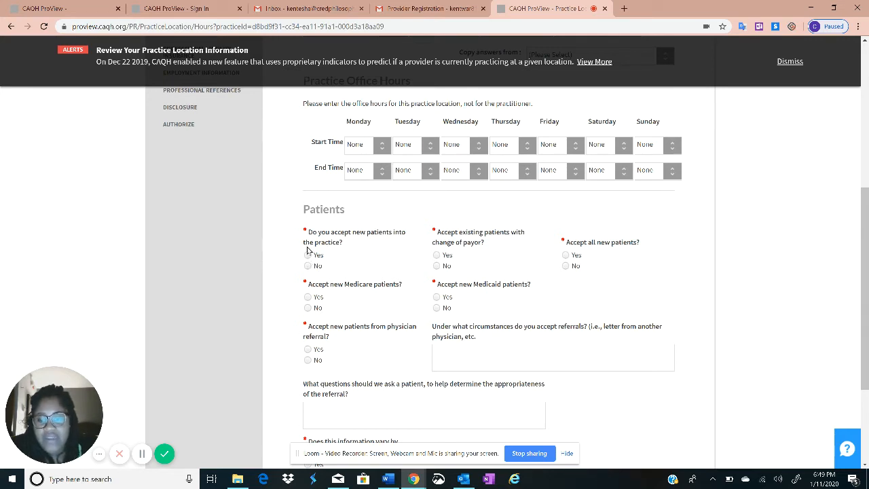
click(307, 296)
click(308, 348)
click(445, 257)
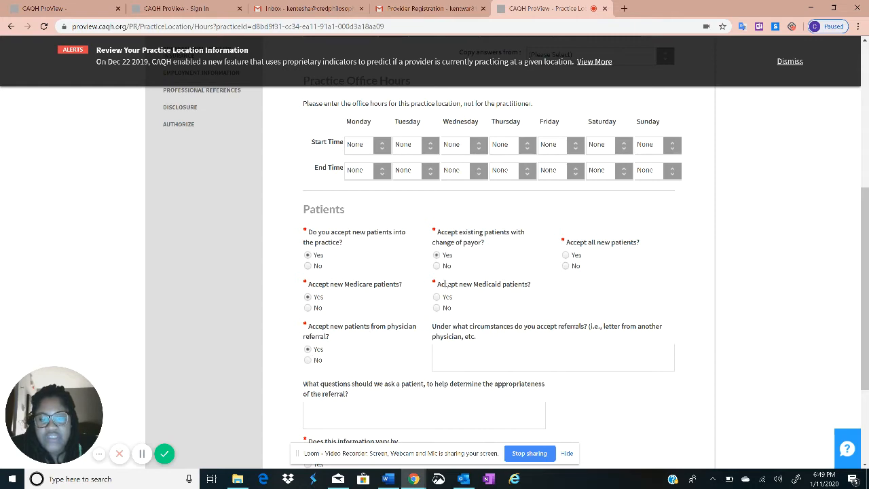
click(437, 307)
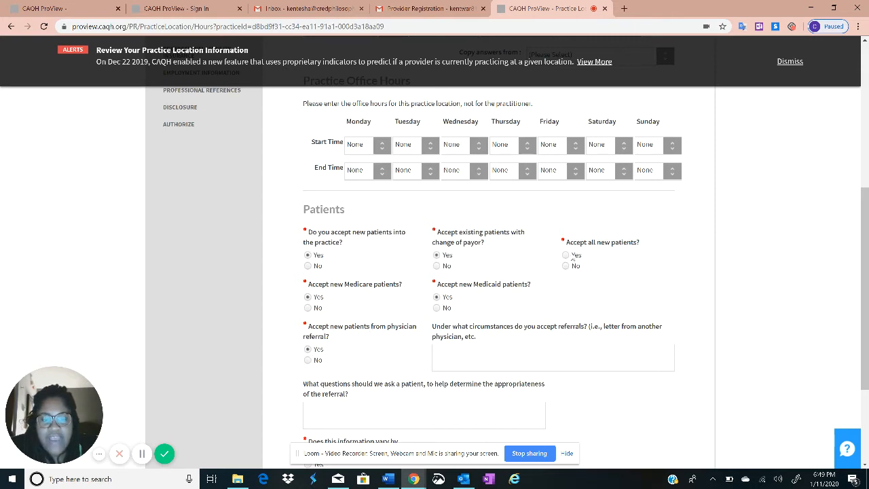
click(571, 255)
Review the Practice Office Hours instructions and the copy-answers choices without picking one
scroll(406, 241, up, 2)
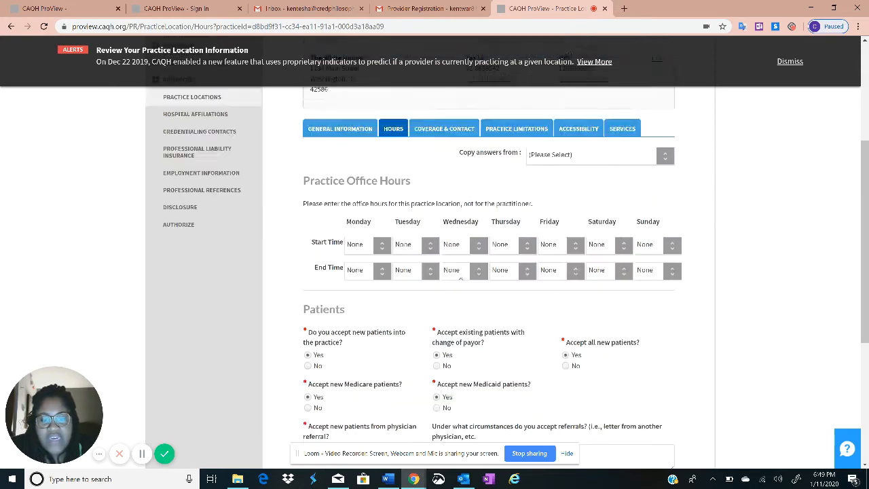
scroll(376, 248, down, 2)
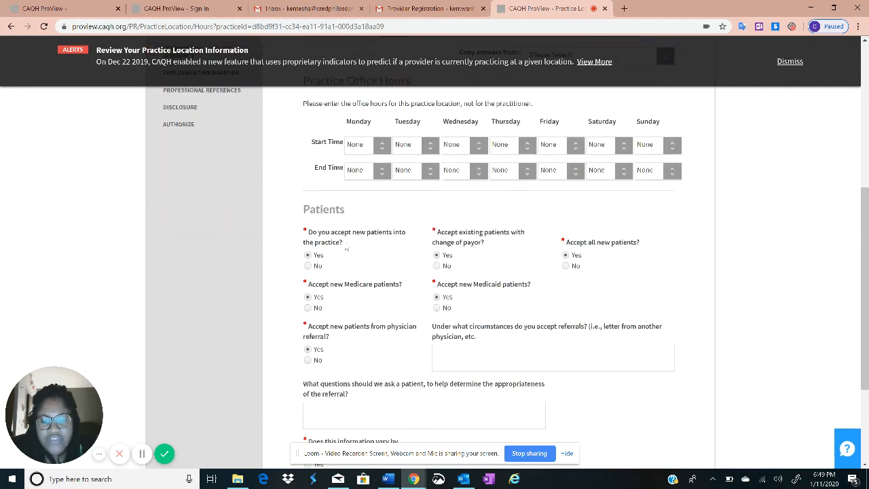
scroll(516, 340, up, 1)
scroll(508, 357, down, 1)
scroll(448, 334, up, 2)
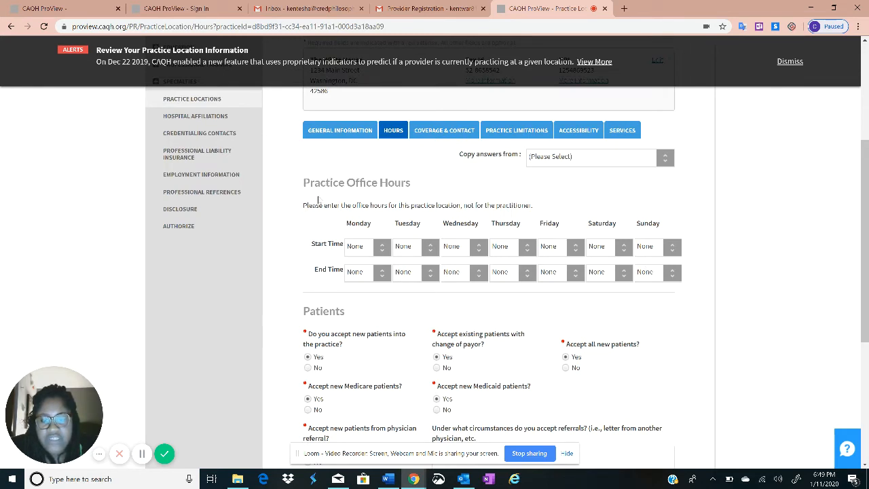
drag(309, 181, 650, 198)
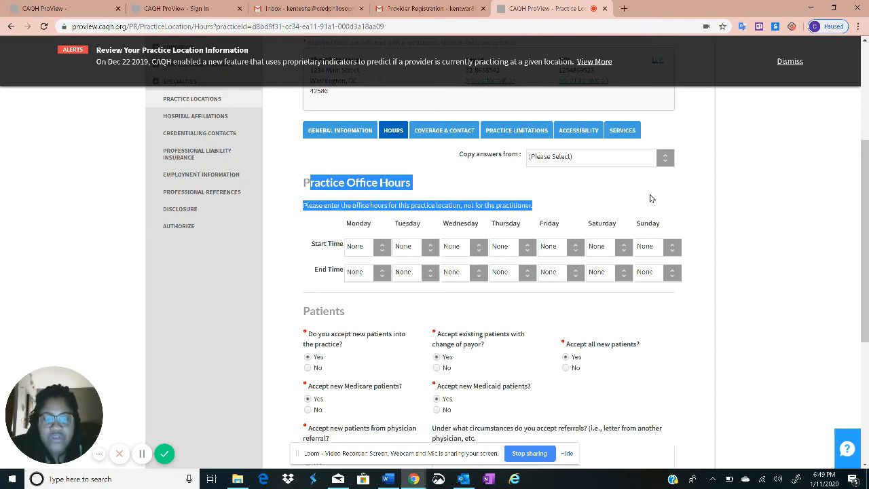
scroll(611, 204, up, 2)
click(549, 262)
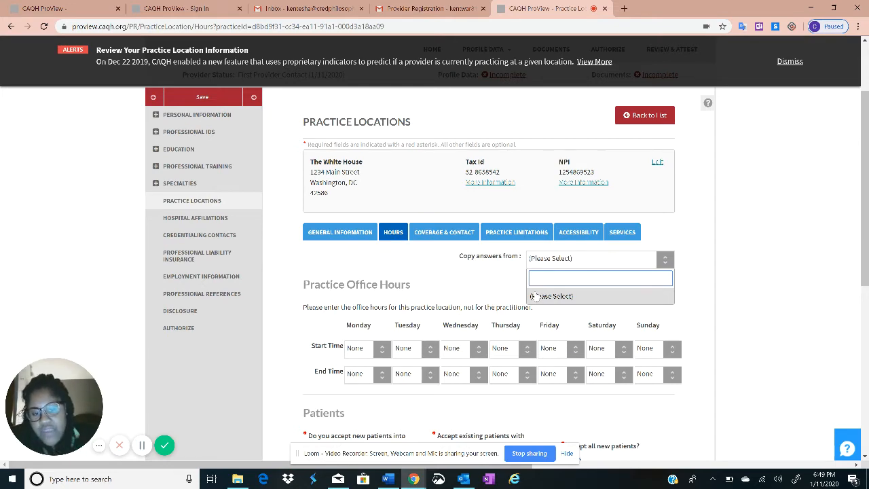
click(393, 284)
Set 'varies by health plan' to No and save the Hours page
scroll(515, 330, down, 4)
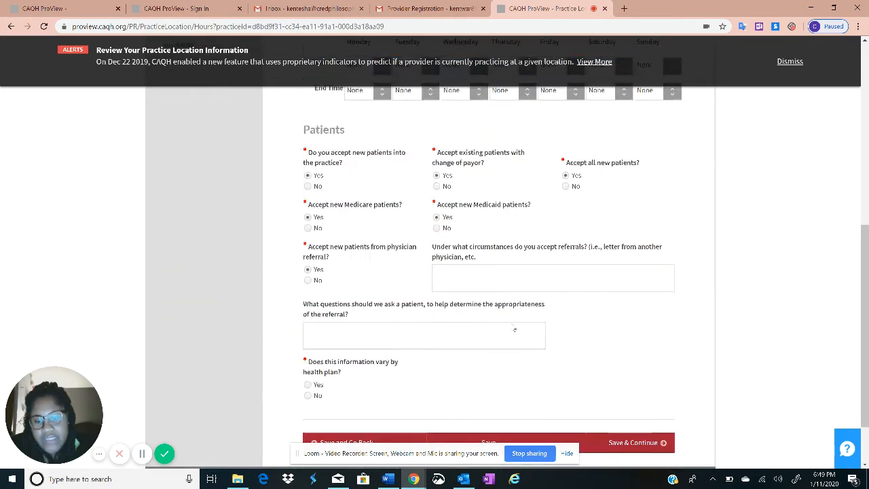
scroll(515, 330, down, 1)
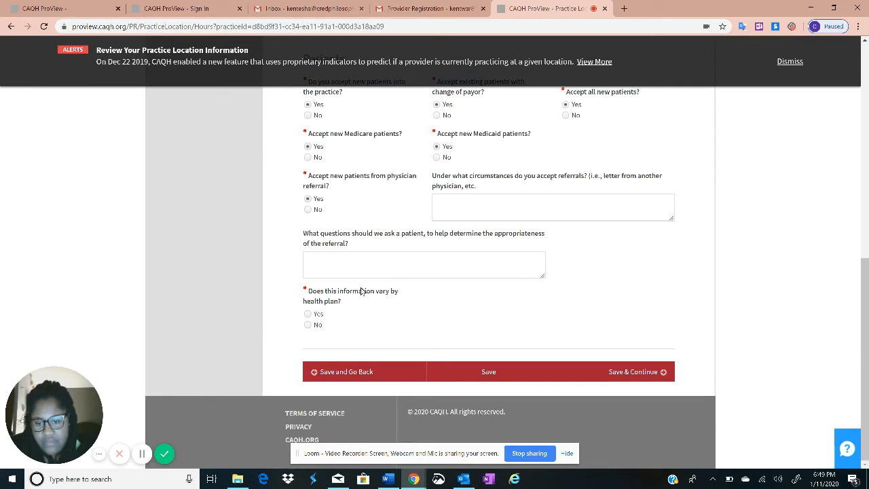
click(308, 313)
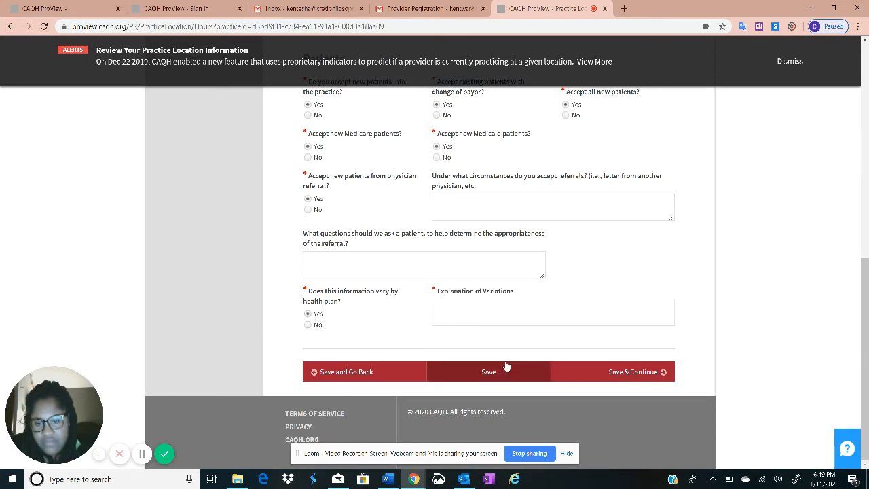
click(308, 325)
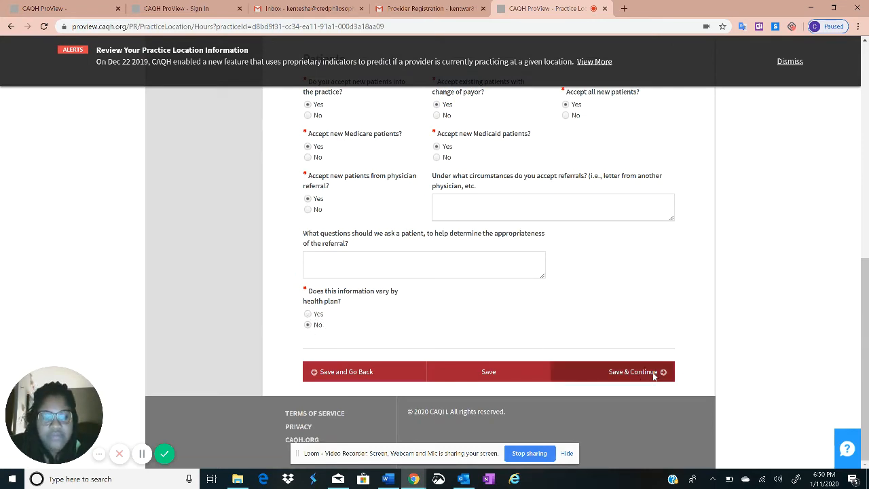
click(653, 375)
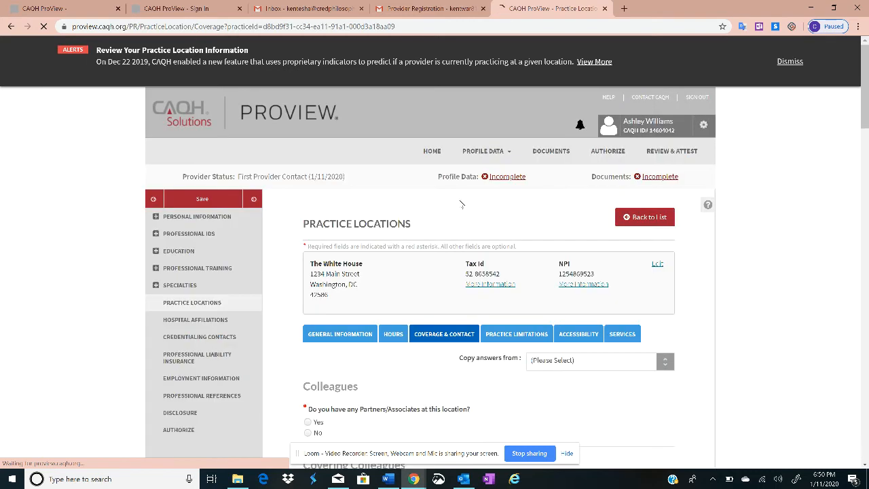
Answer No to partners and No to mid-level practitioners at this location
scroll(446, 210, down, 2)
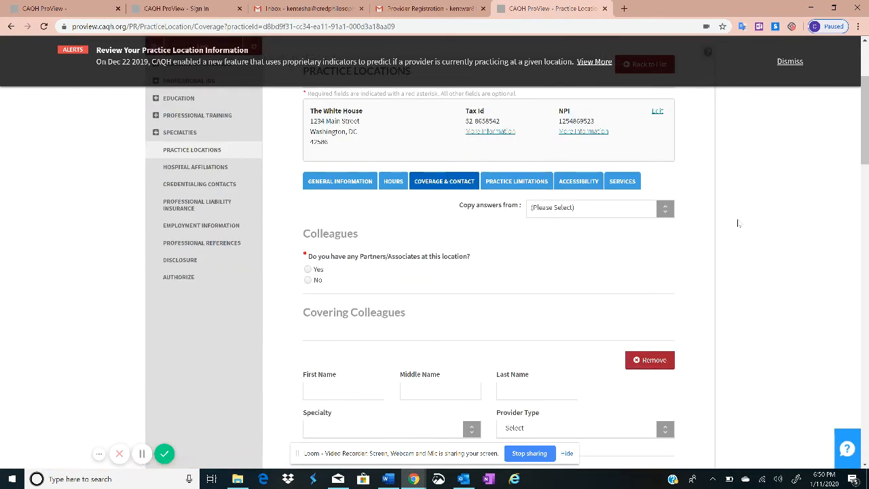
scroll(305, 261, up, 2)
scroll(312, 278, down, 2)
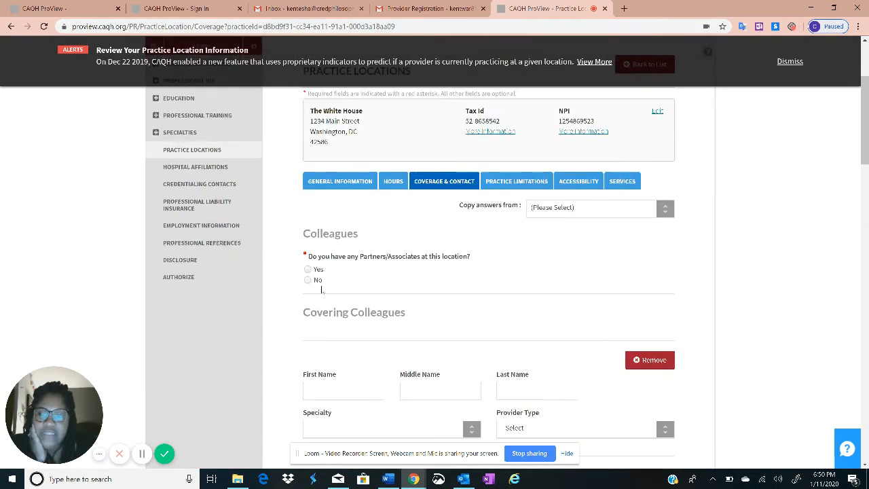
click(308, 279)
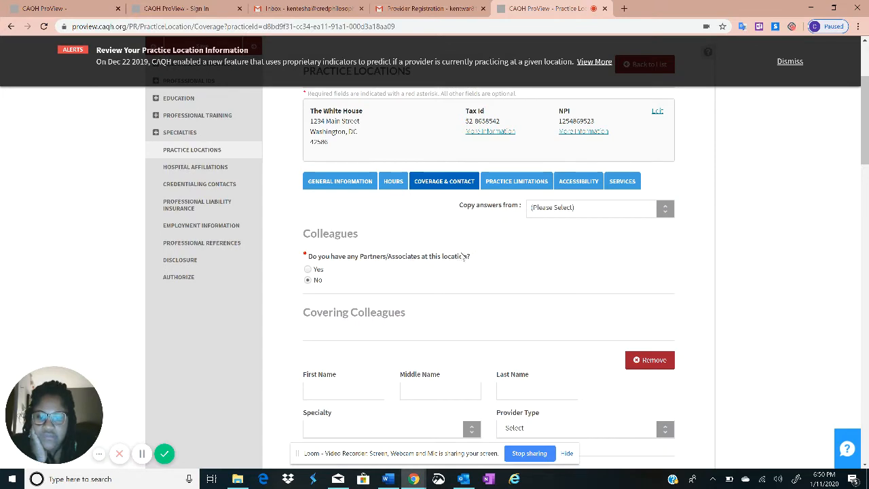
scroll(456, 257, down, 1)
scroll(464, 256, down, 3)
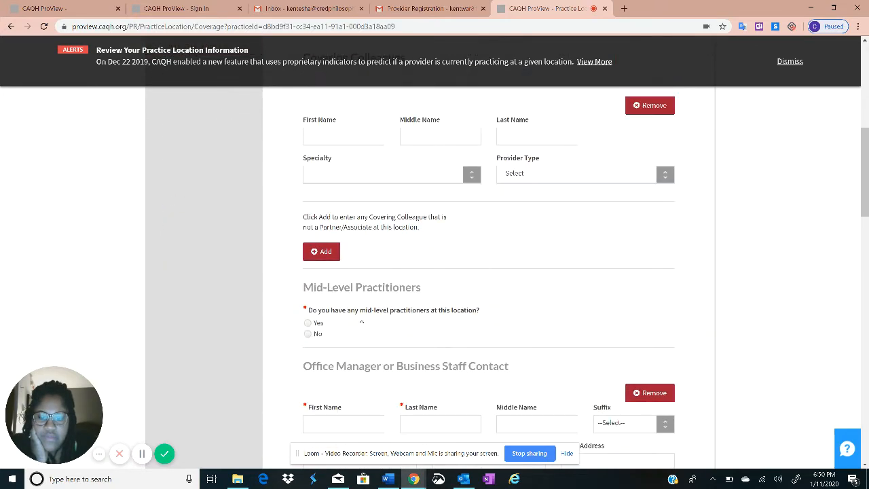
click(307, 323)
scroll(306, 324, down, 5)
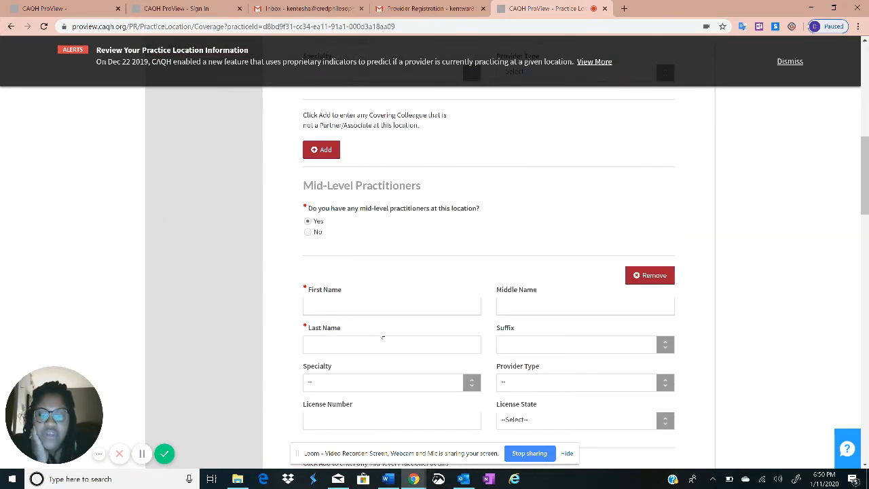
scroll(417, 306, down, 2)
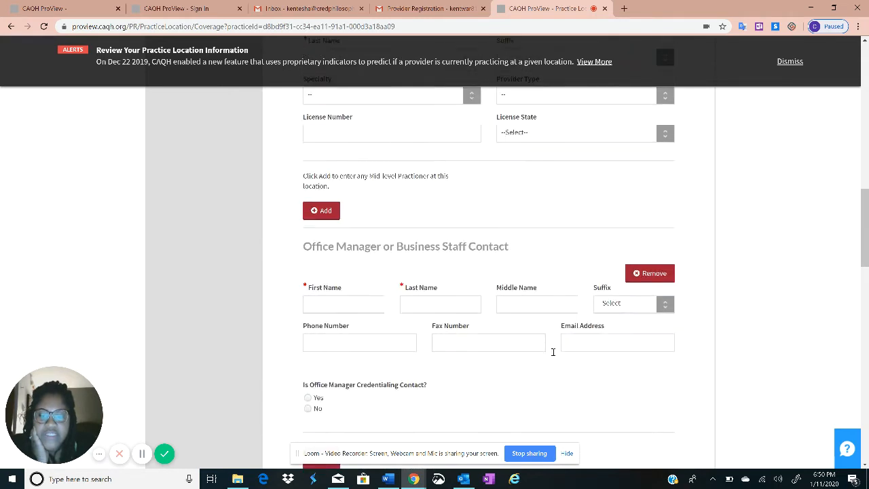
scroll(340, 204, up, 3)
click(308, 131)
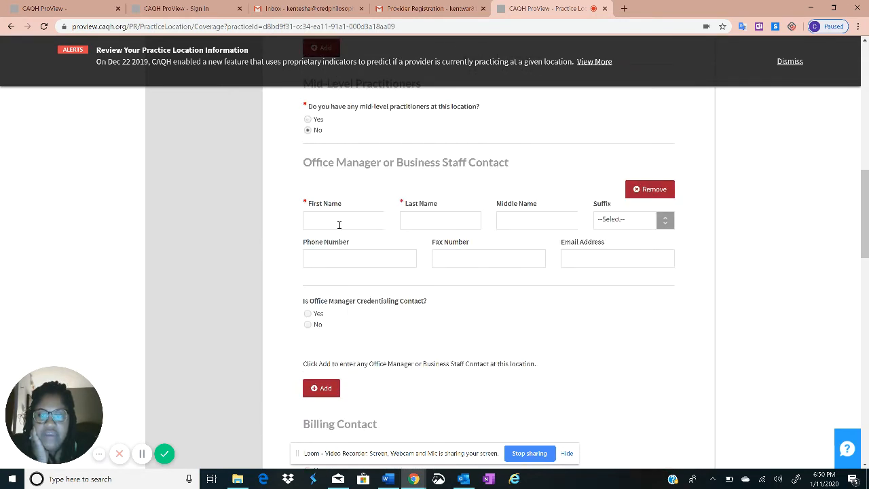
Dismiss the required-fields warning for the office manager contact and reach its name fields
click(638, 189)
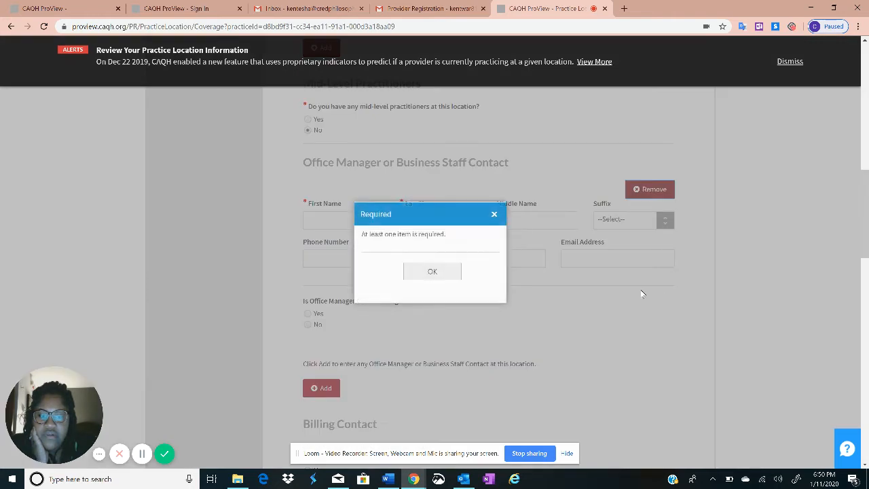
click(456, 272)
click(361, 218)
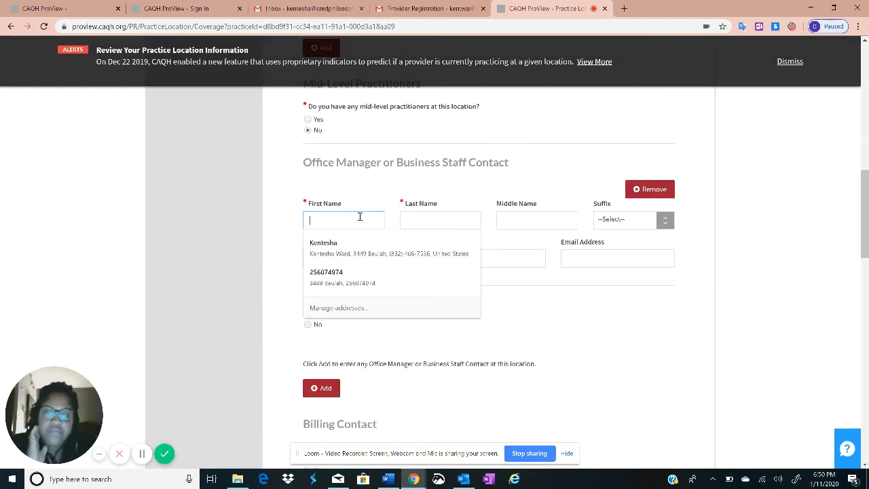
click(429, 204)
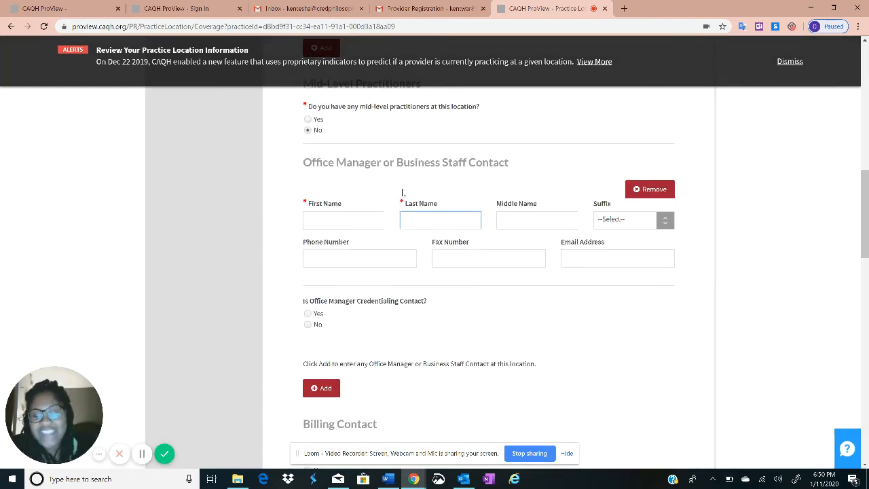
scroll(430, 188, up, 1)
click(355, 267)
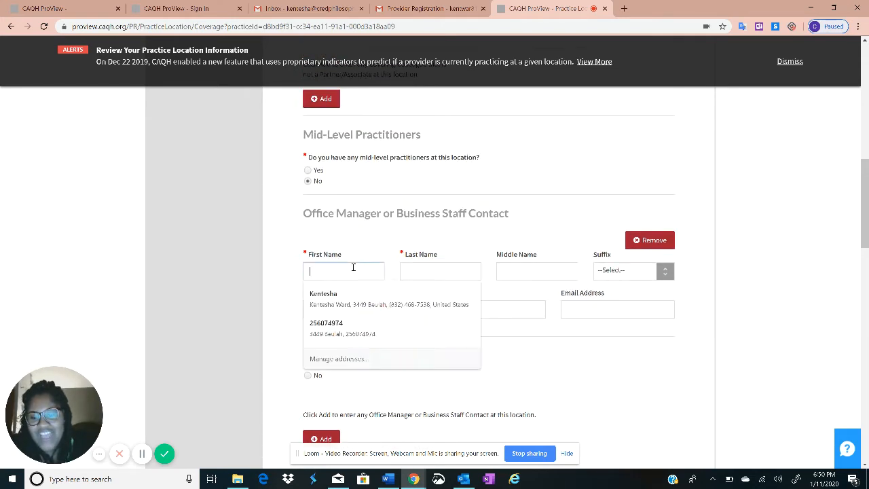
scroll(358, 265, down, 1)
Enter the office manager's first name, correcting a mistaken first entry
text(Kent)
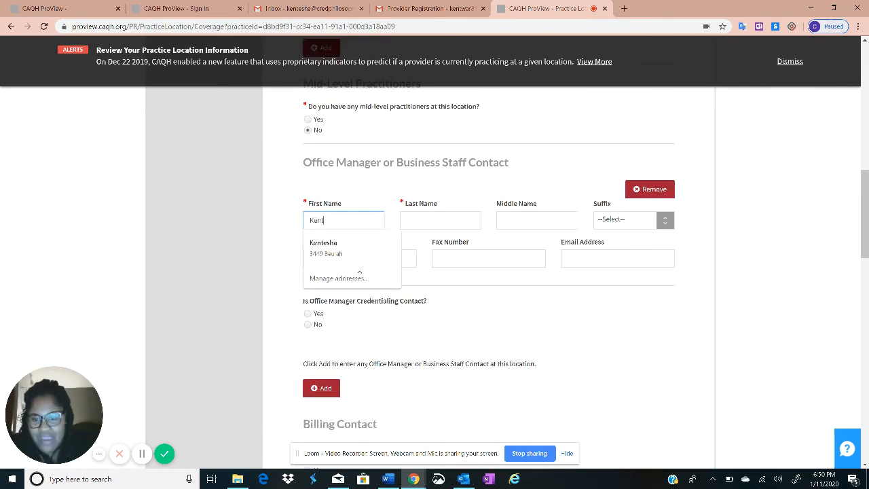
key(BackSpace)
key(BackSpace)
key(BackSpace)
key(BackSpace)
key(BackSpace)
key(BackSpace)
key(BackSpace)
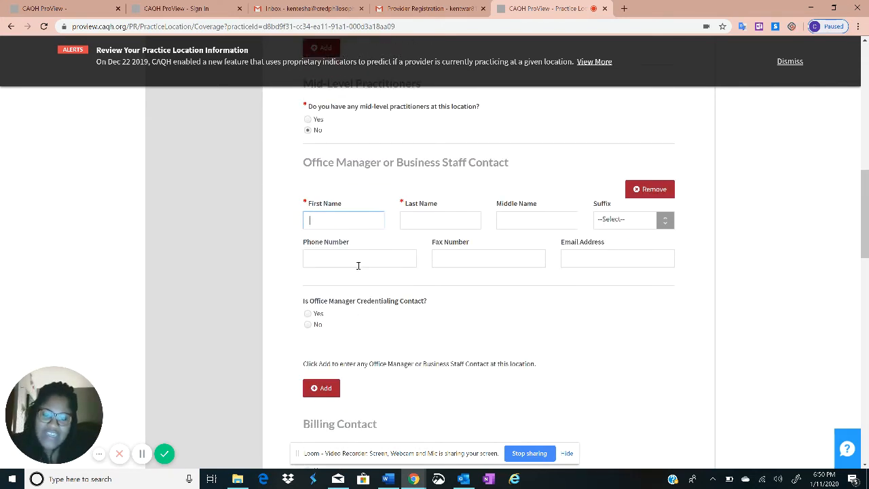
click(364, 326)
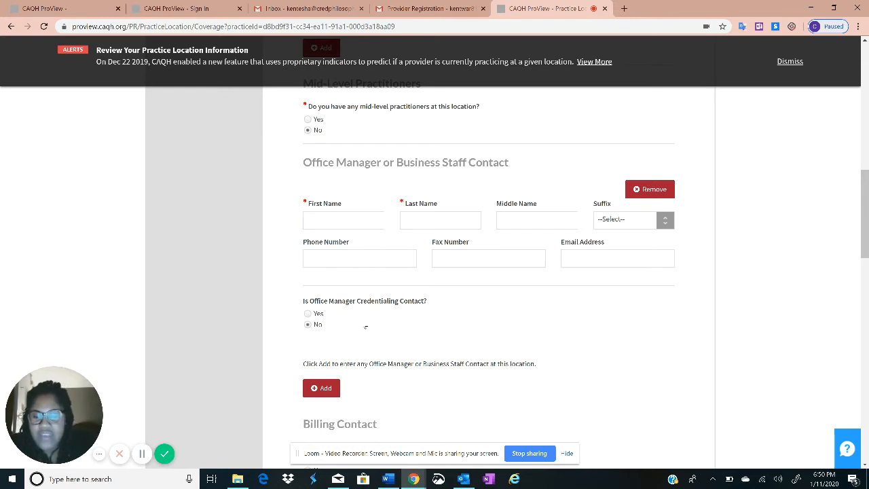
click(316, 223)
text(Berack)
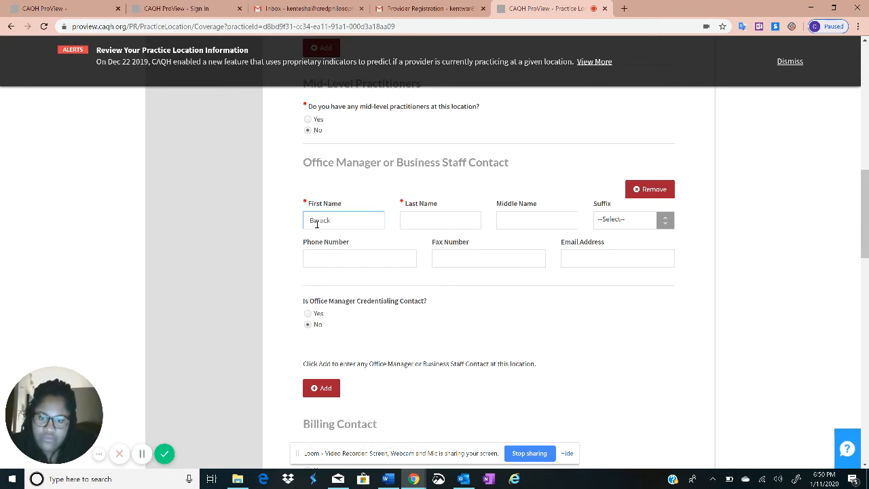
key(Tab)
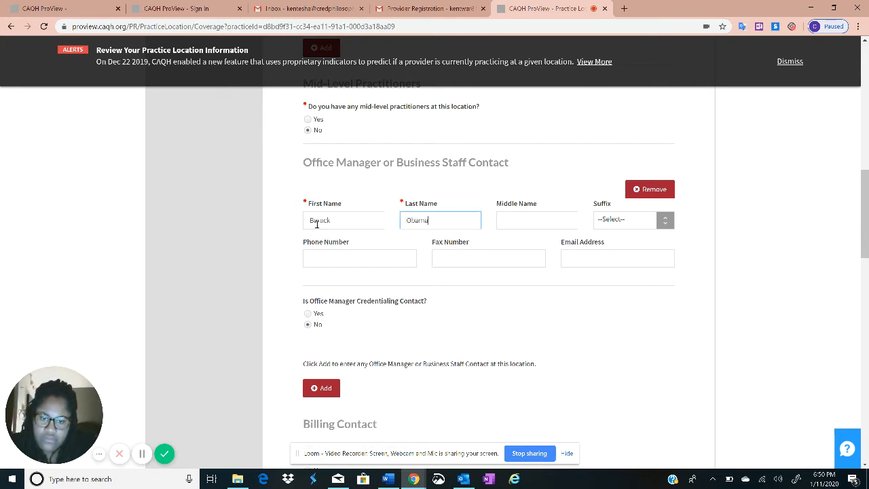
Save the Coverage & Contact details and continue to Practice Limitations
key(Tab)
key(Tab)
key(Tab)
scroll(330, 252, down, 2)
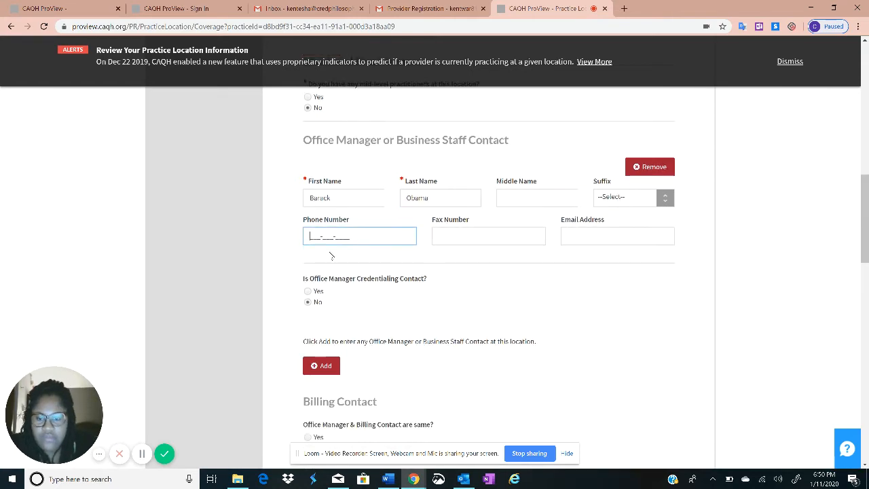
scroll(472, 289, down, 10)
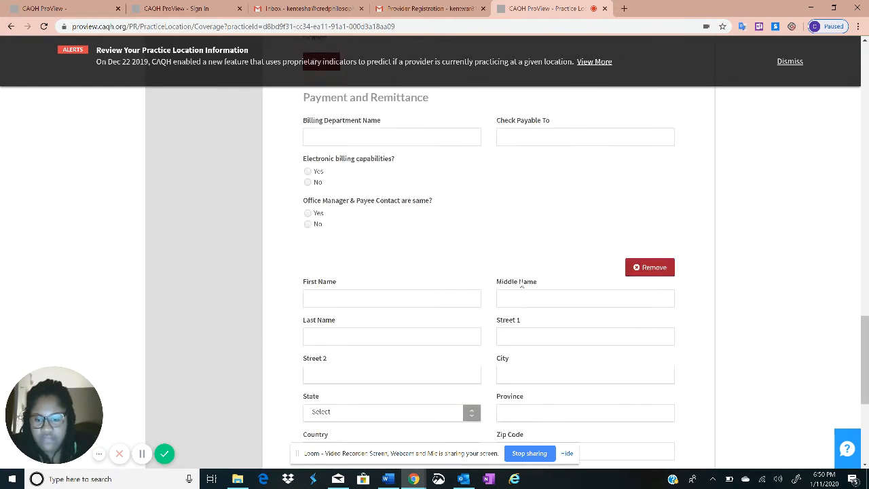
scroll(538, 284, down, 1)
click(622, 370)
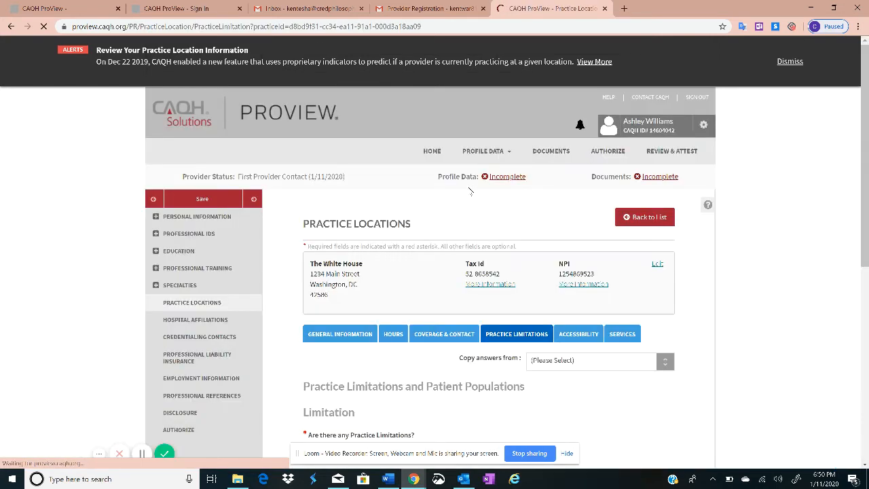
Answer Yes to practice, gender and age limitations
scroll(453, 225, down, 3)
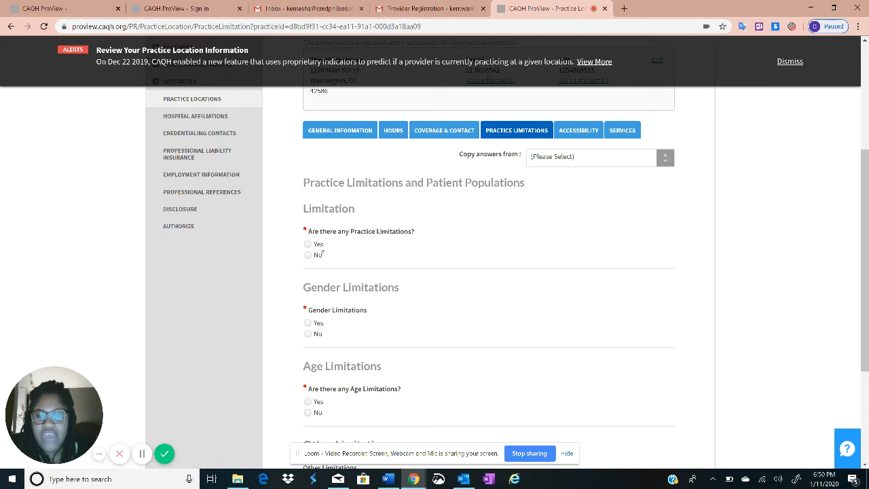
click(308, 245)
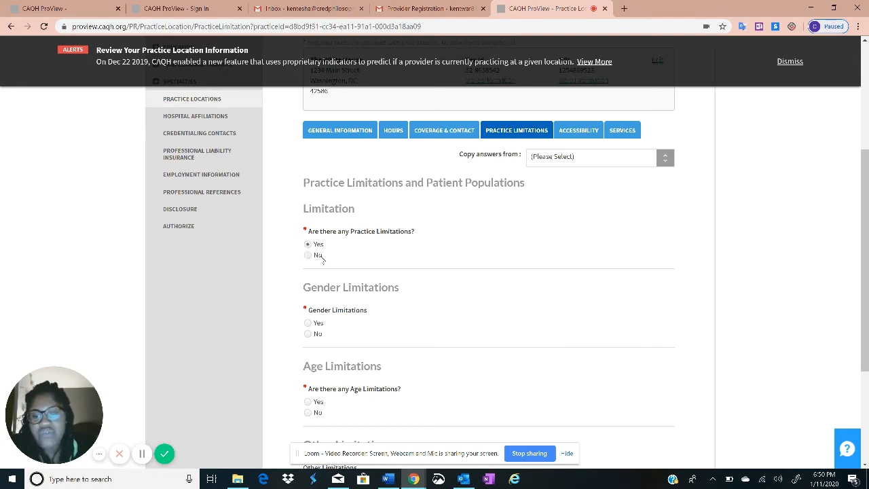
scroll(340, 254, down, 2)
scroll(363, 240, up, 1)
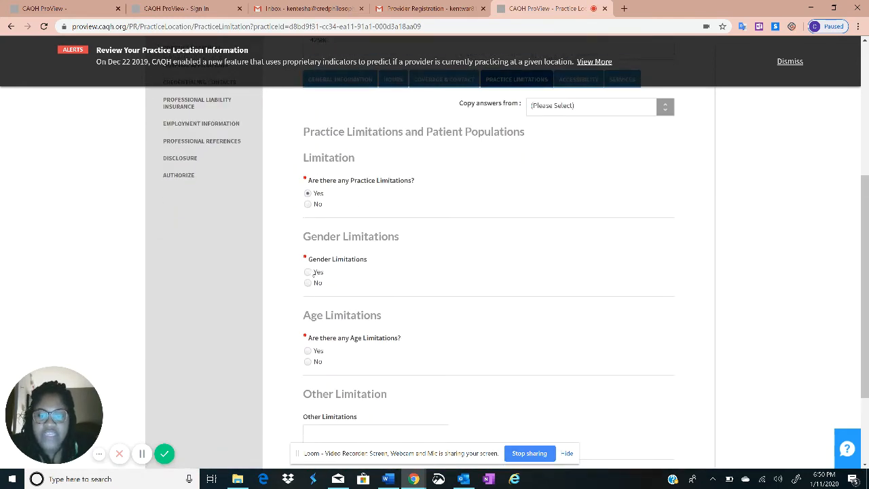
click(309, 272)
scroll(448, 230, down, 1)
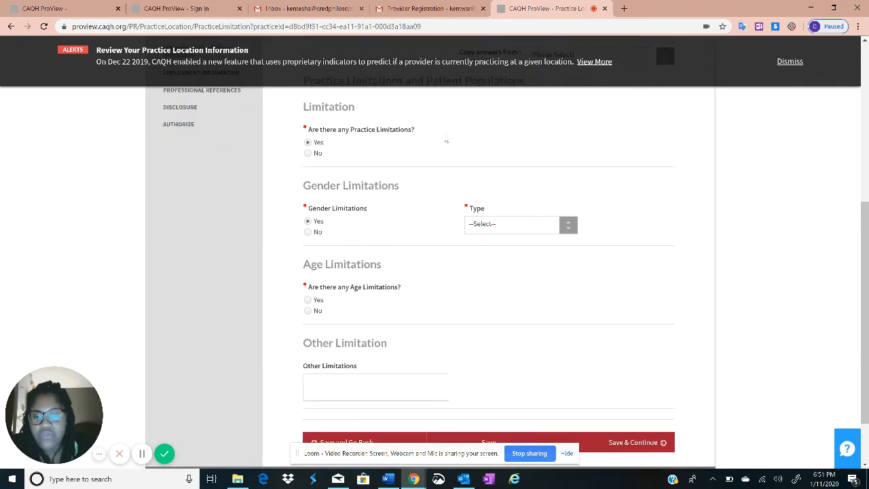
click(308, 300)
scroll(438, 272, down, 1)
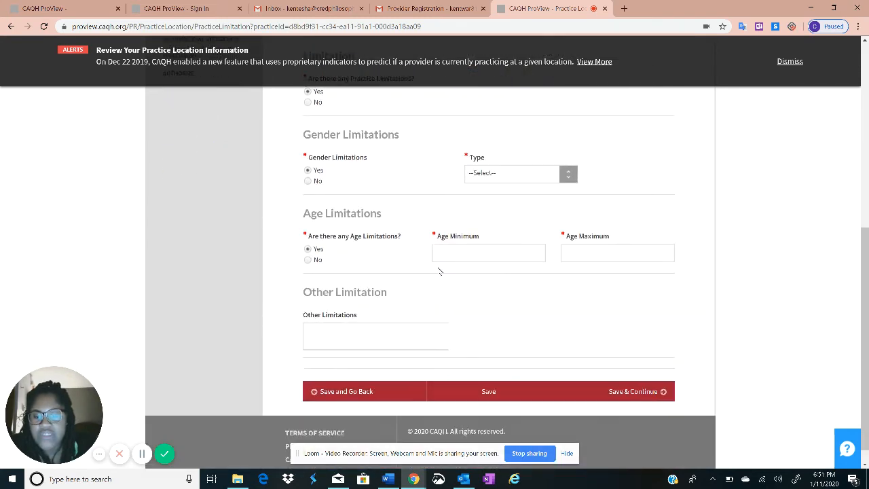
scroll(337, 175, up, 1)
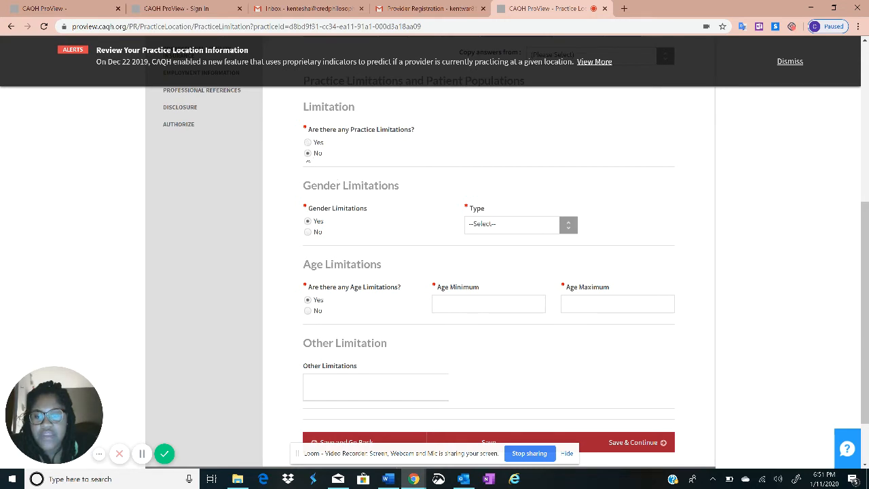
Settle gender limitations on No and age limitations on Yes
click(315, 232)
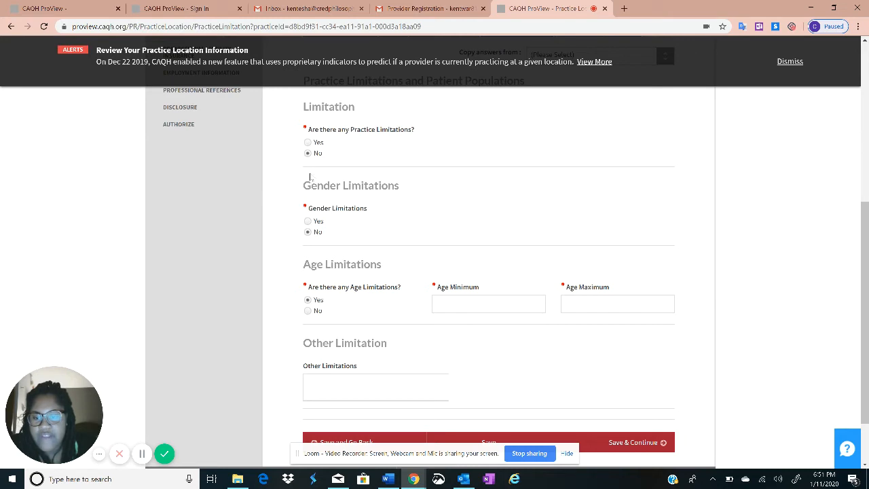
click(307, 220)
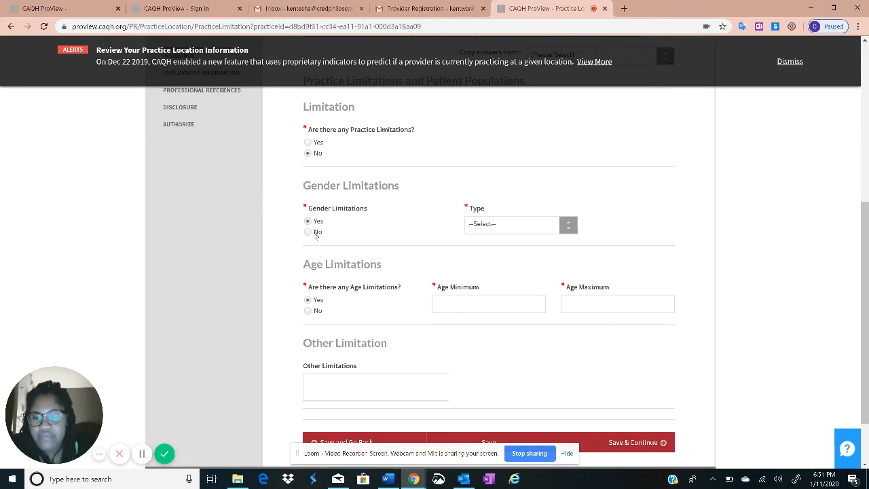
click(309, 232)
click(308, 311)
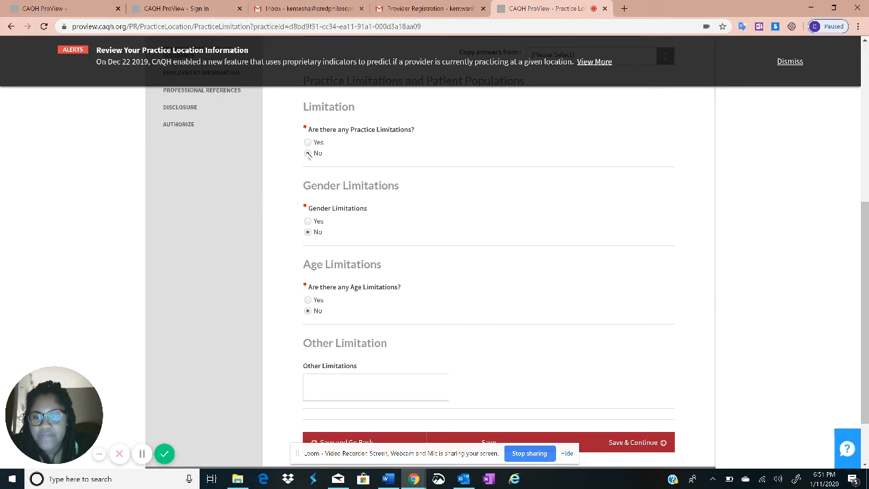
scroll(341, 186, up, 2)
scroll(376, 217, down, 1)
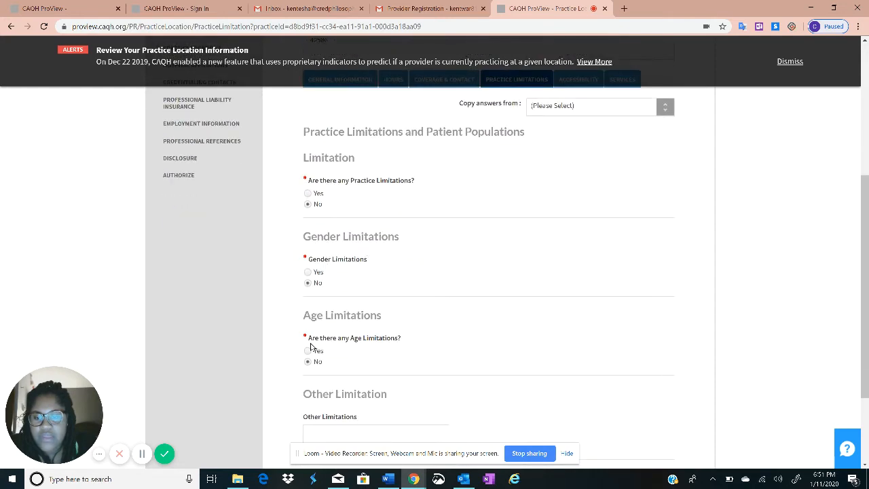
scroll(311, 346, down, 2)
scroll(323, 303, up, 1)
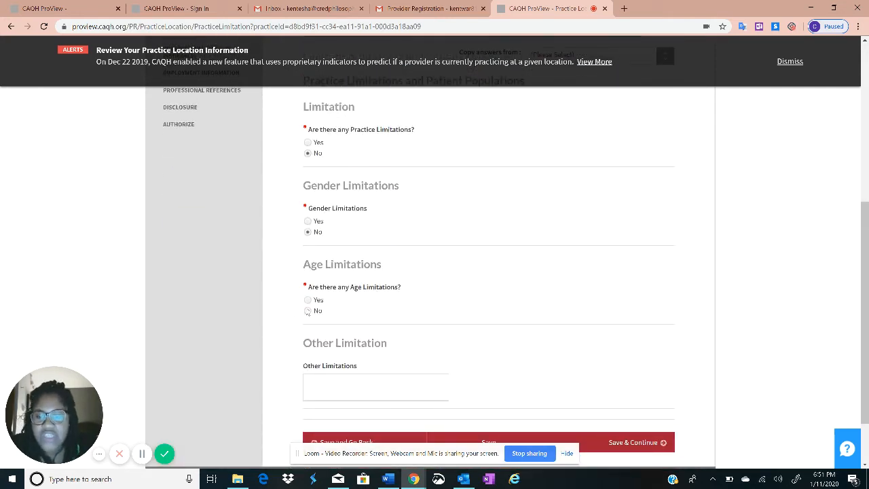
click(308, 299)
Enter Age Minimum 18 and Age Maximum 85, then save the limitations
click(453, 307)
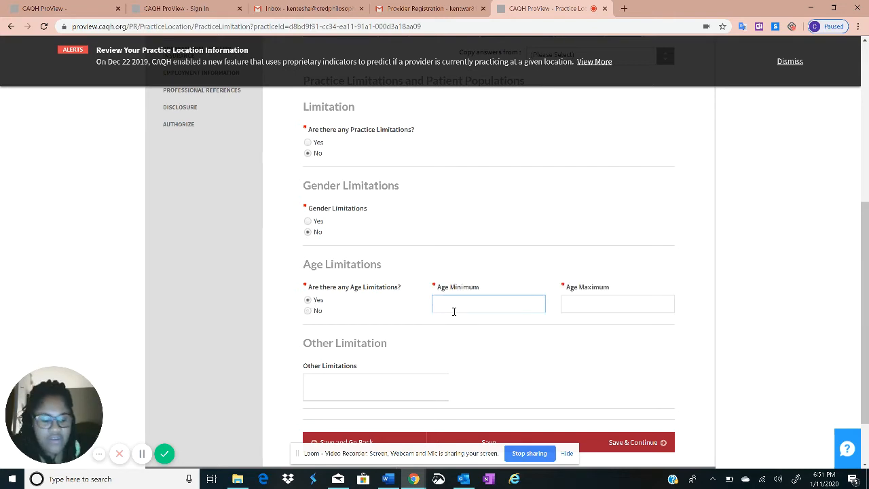
text(9)
key(Tab)
key(shift+Tab)
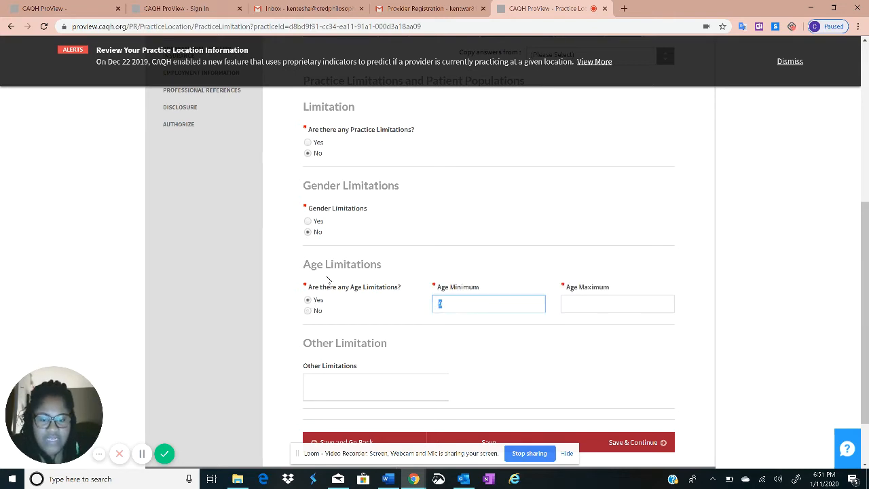
text(18)
key(Tab)
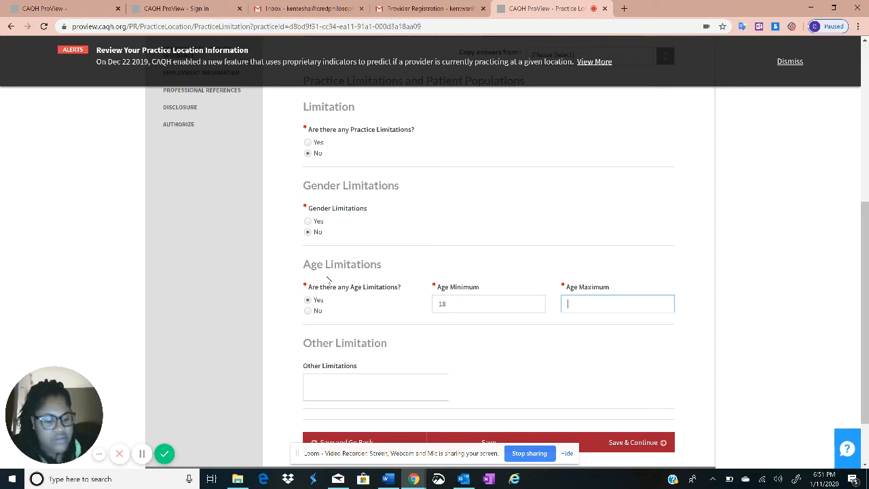
text(85)
click(633, 442)
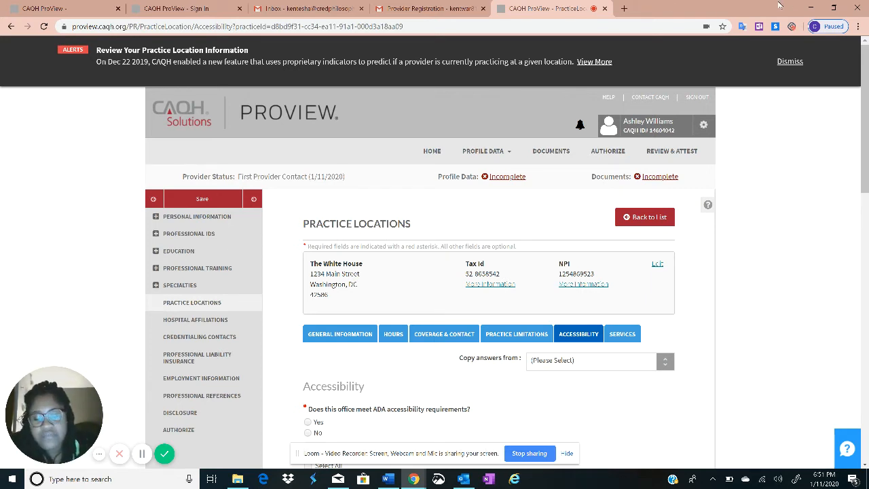
Answer Yes to disabled services with Select All ticked and Yes to public transportation, then save
scroll(642, 269, down, 1)
scroll(642, 269, down, 2)
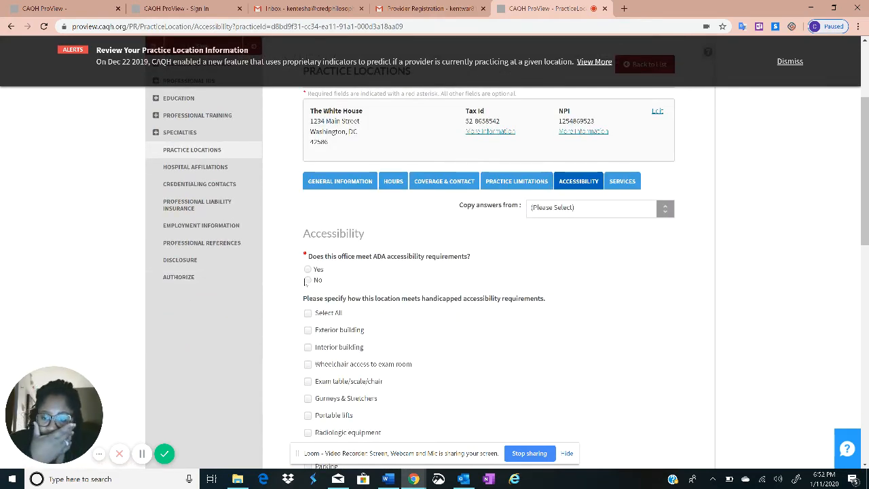
scroll(307, 280, down, 7)
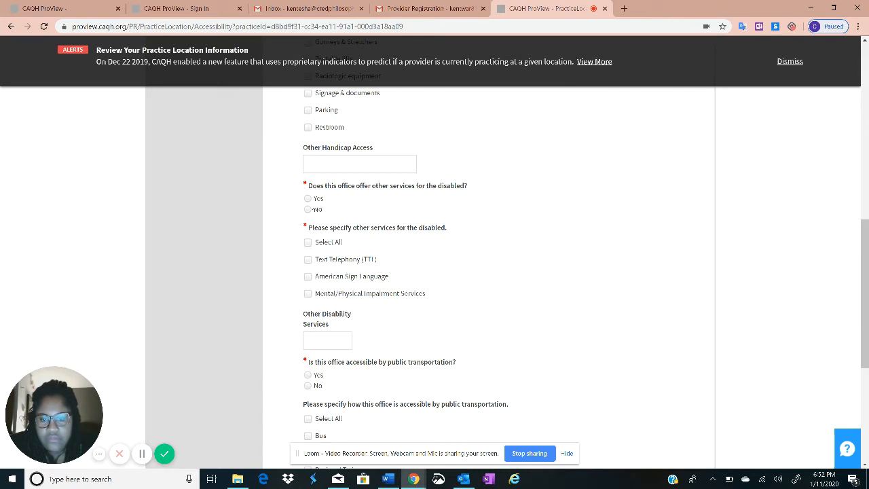
click(308, 198)
click(309, 243)
scroll(326, 244, down, 4)
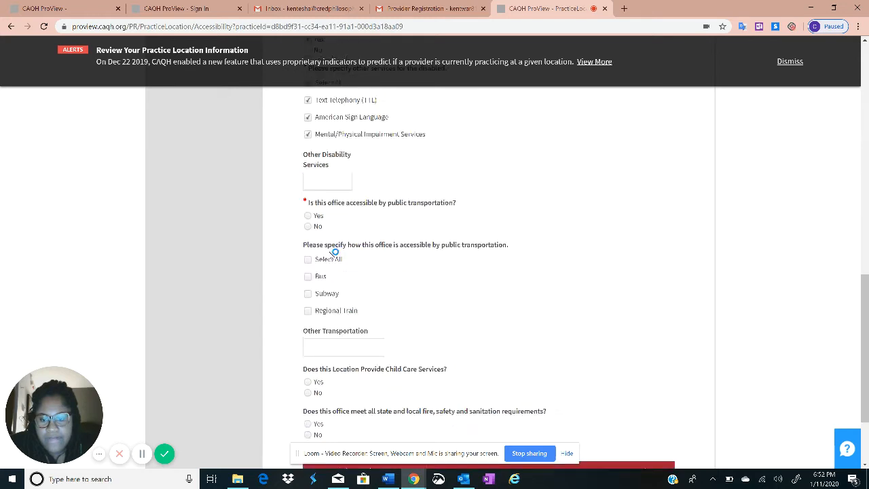
click(308, 171)
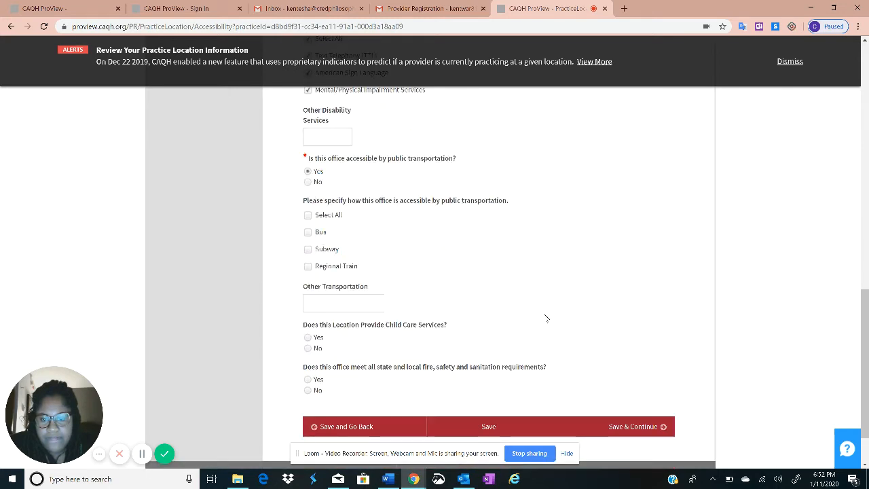
scroll(577, 359, down, 1)
click(616, 372)
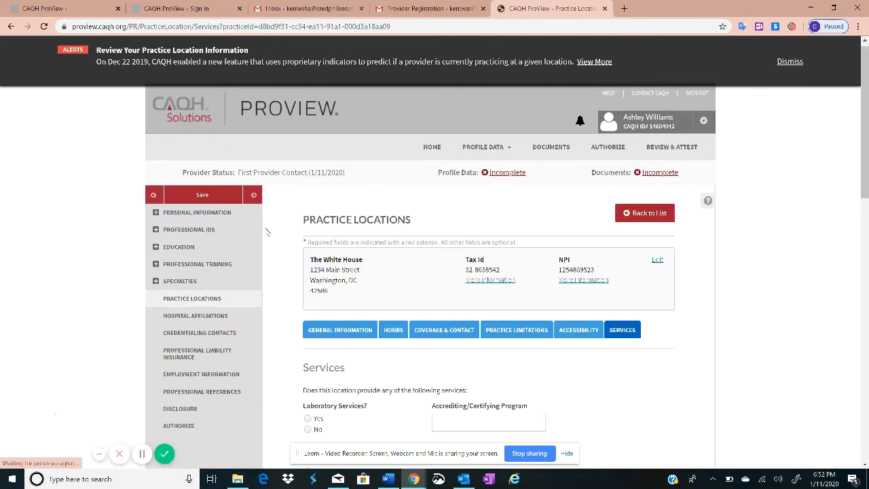
Answer No to whether this location has interpreters, then save the location's services
scroll(195, 220, down, 2)
scroll(195, 220, down, 8)
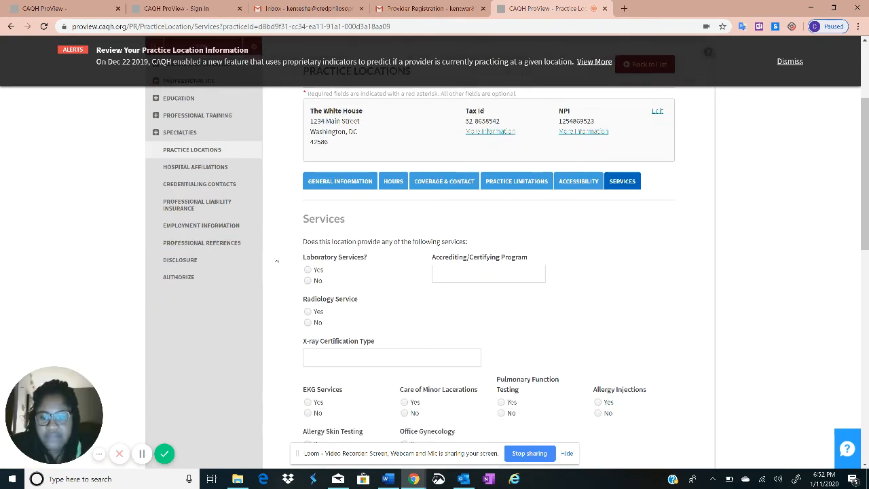
scroll(524, 227, down, 5)
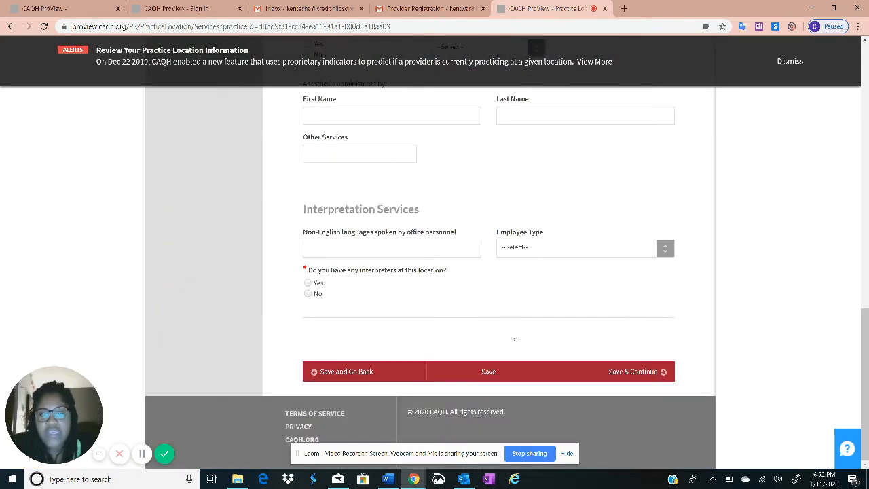
scroll(418, 240, up, 9)
scroll(261, 222, up, 5)
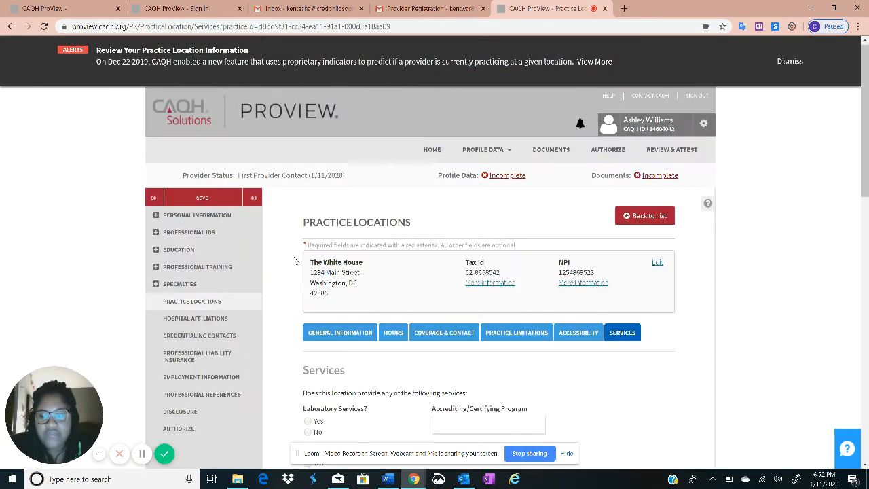
scroll(604, 365, down, 13)
scroll(213, 157, up, 10)
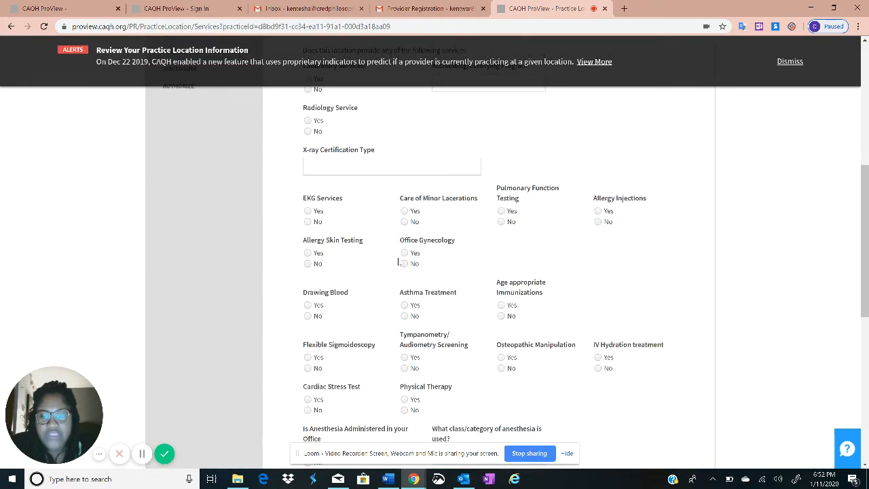
scroll(401, 261, down, 6)
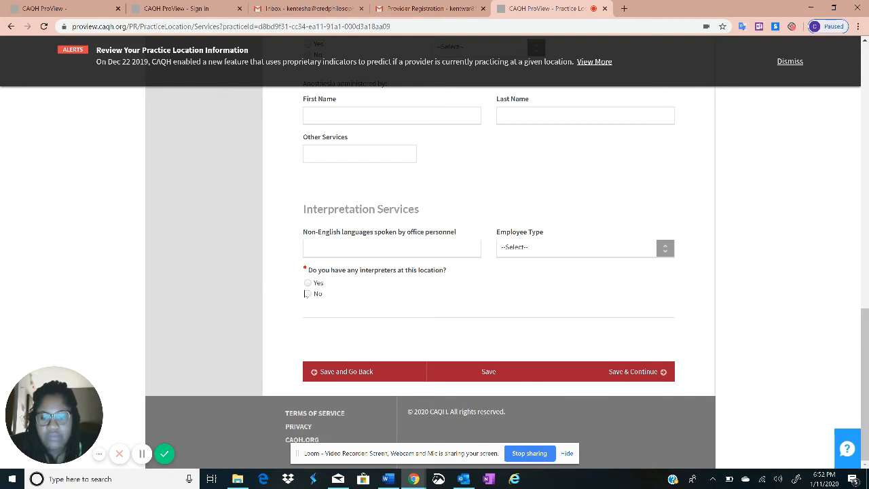
click(309, 293)
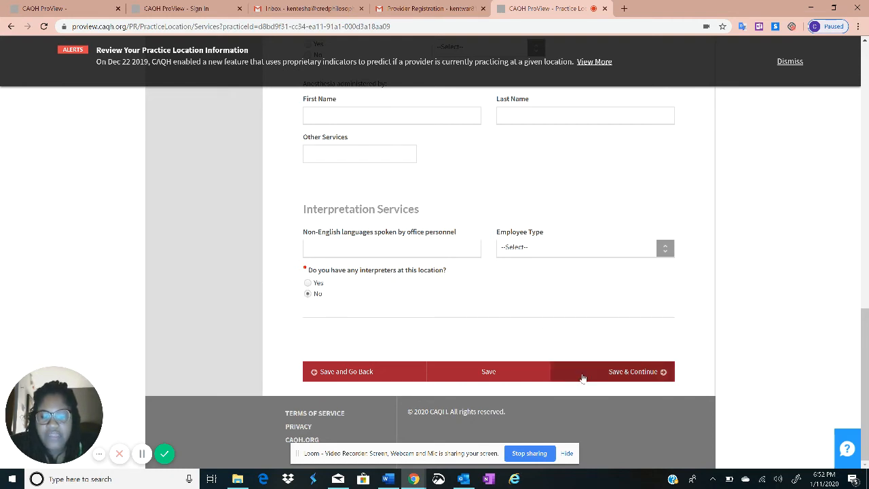
click(583, 377)
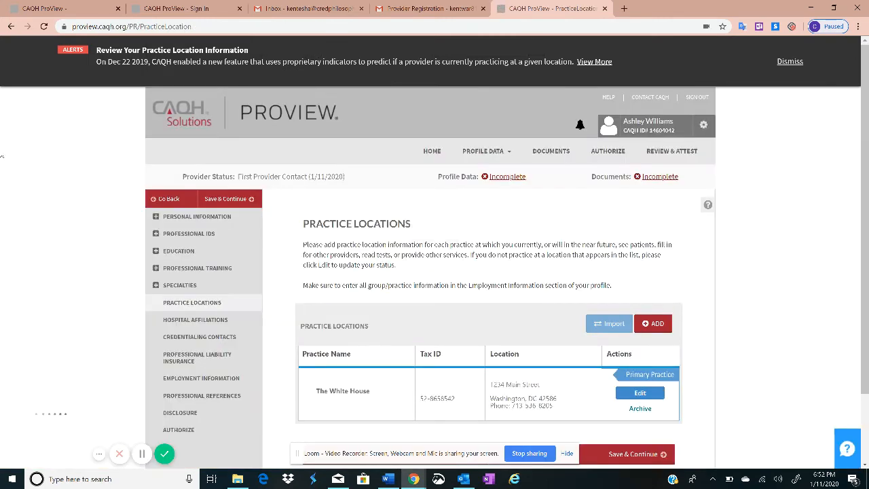
Review the Practice Locations list showing The White House as Primary Practice and continue to Hospital Affiliations
scroll(362, 279, down, 2)
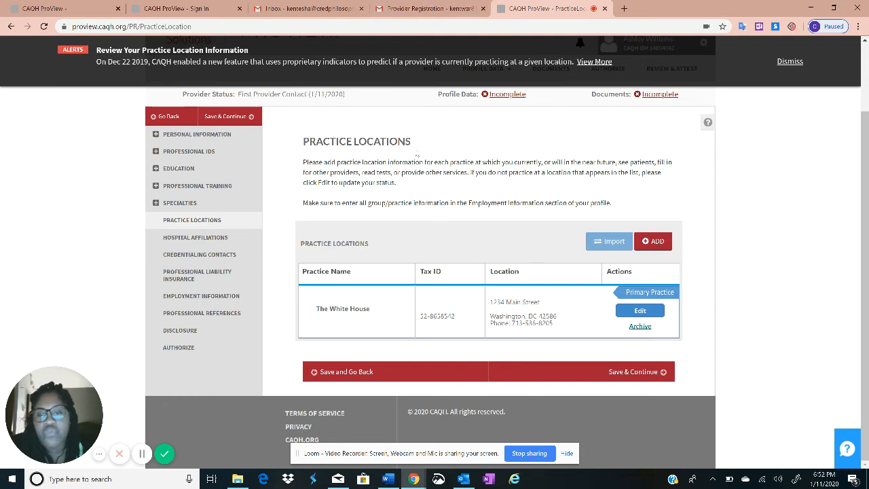
drag(304, 141, 423, 144)
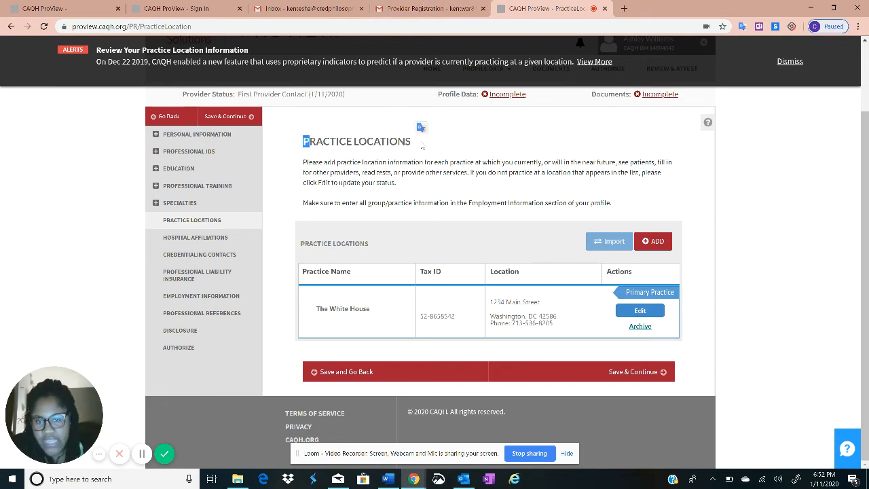
click(422, 144)
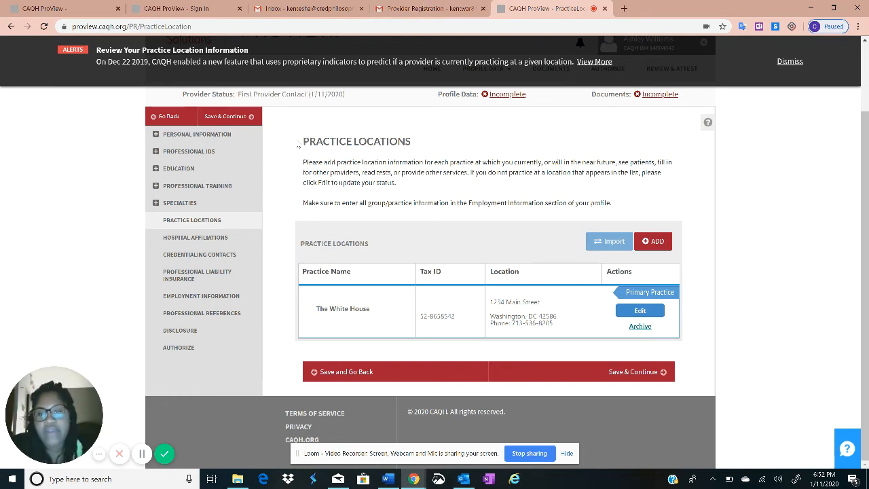
drag(300, 144, 413, 154)
click(413, 154)
drag(303, 142, 355, 143)
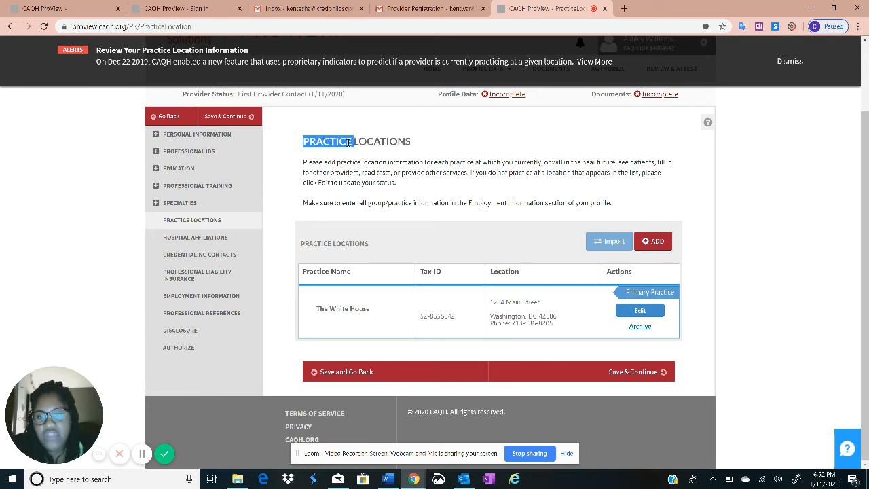
click(352, 141)
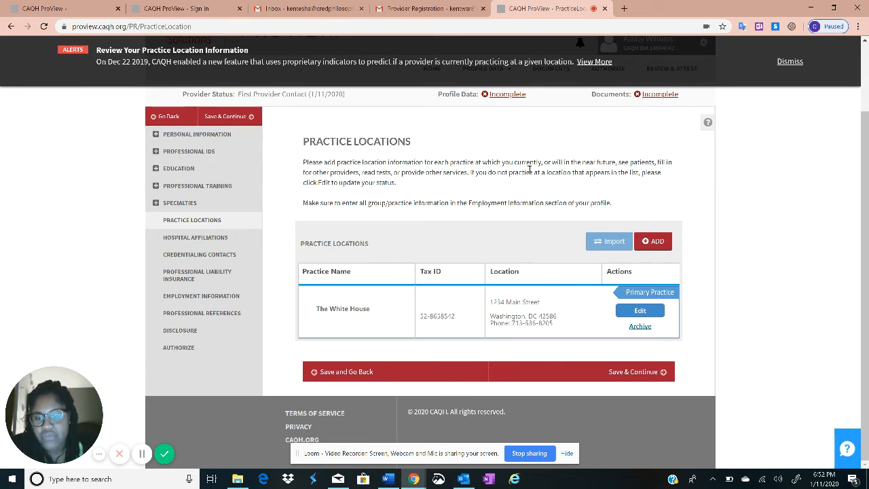
click(656, 377)
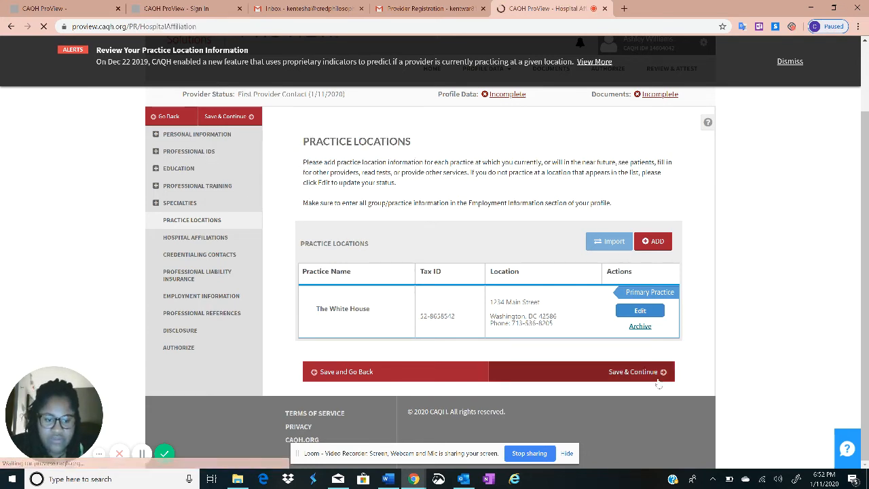
Leave the three admitting and affiliation questions as Missing and continue to Credentialing Contacts
scroll(366, 346, down, 3)
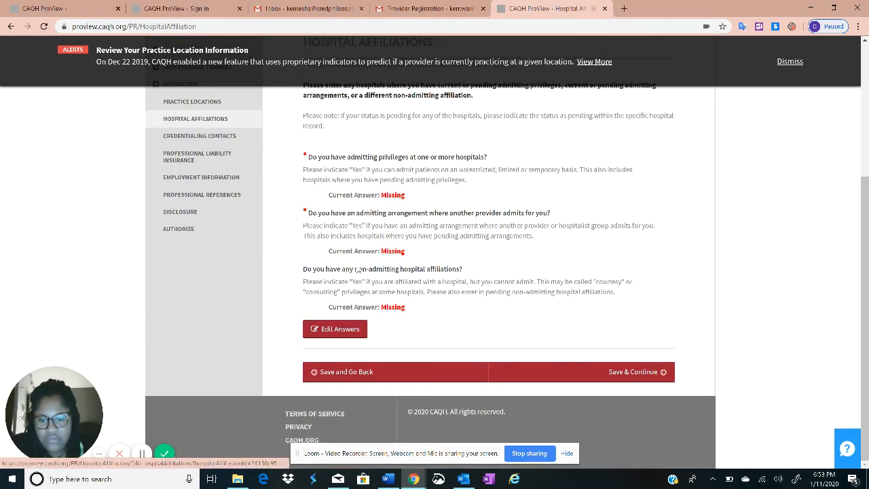
drag(308, 157, 513, 272)
click(398, 179)
scroll(405, 196, up, 2)
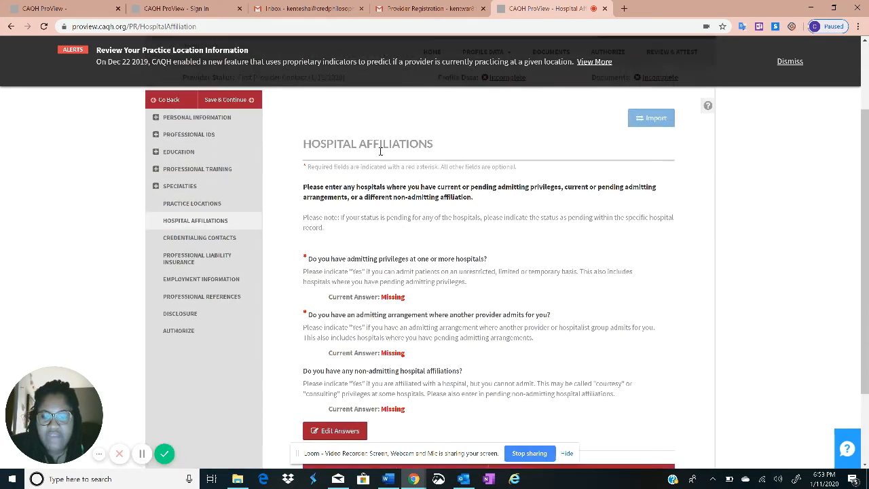
scroll(374, 223, down, 2)
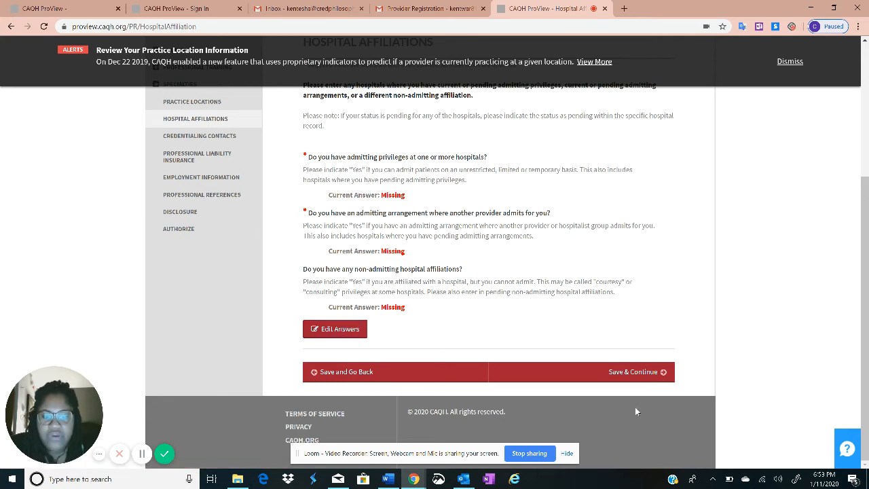
click(646, 370)
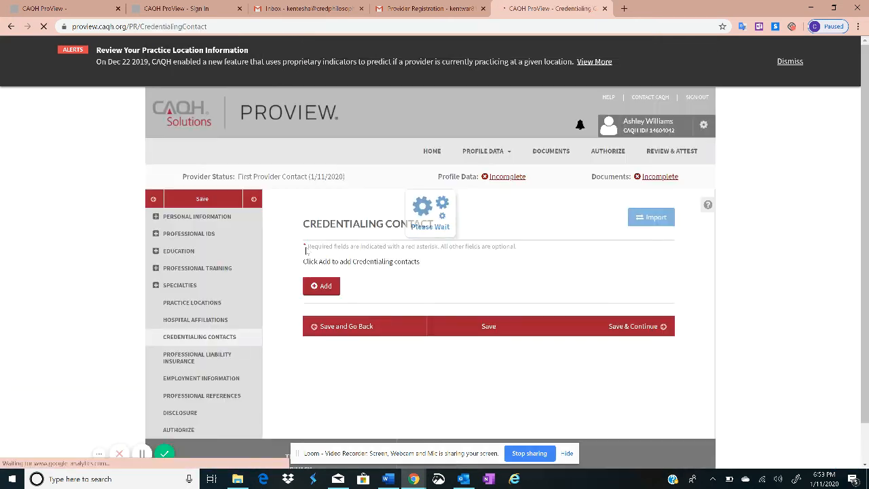
Add a new credentialing contact and place the cursor in its First Name field
scroll(326, 285, down, 1)
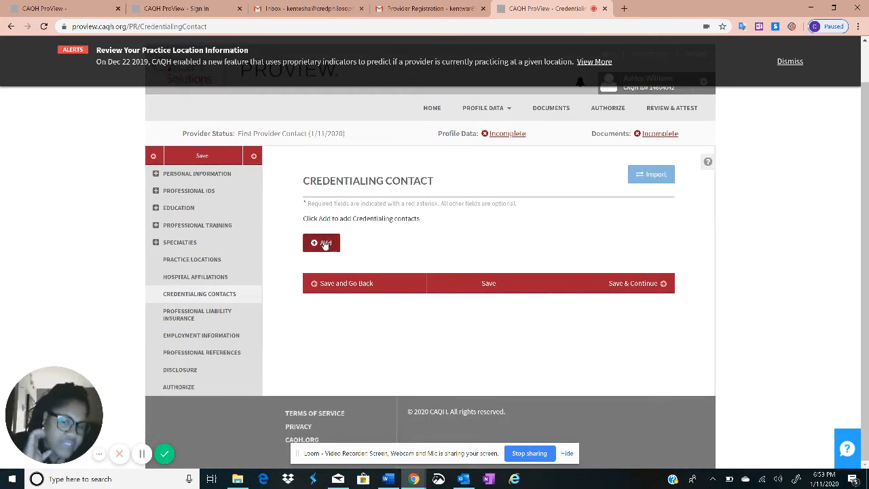
click(323, 243)
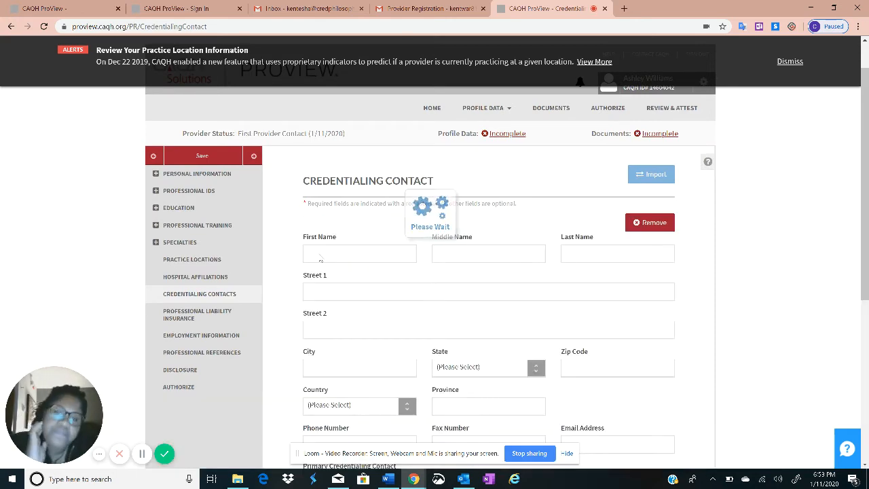
click(327, 255)
Leave the contact form blank and continue to Professional Liability Insurance
scroll(391, 193, down, 2)
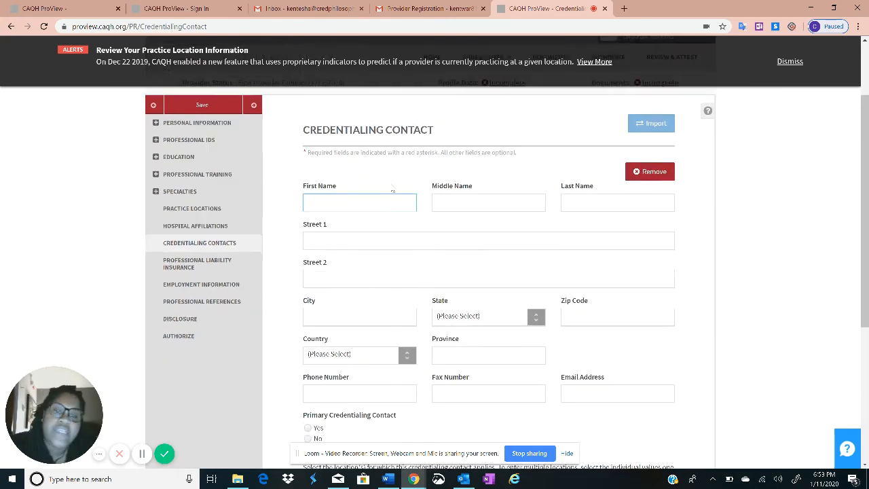
scroll(386, 164, up, 3)
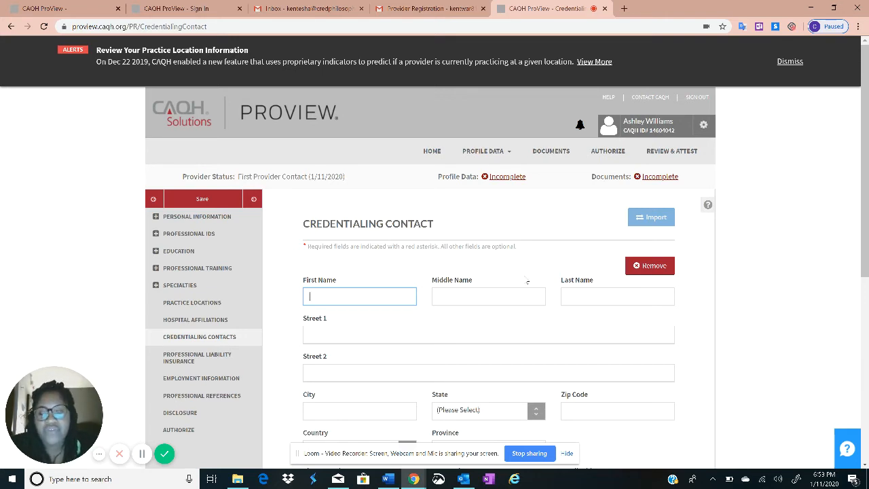
scroll(527, 281, down, 1)
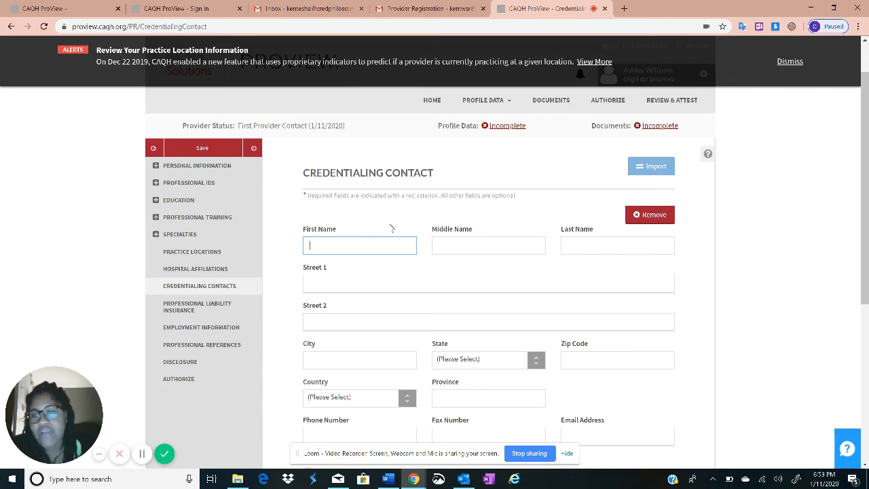
scroll(500, 186, up, 1)
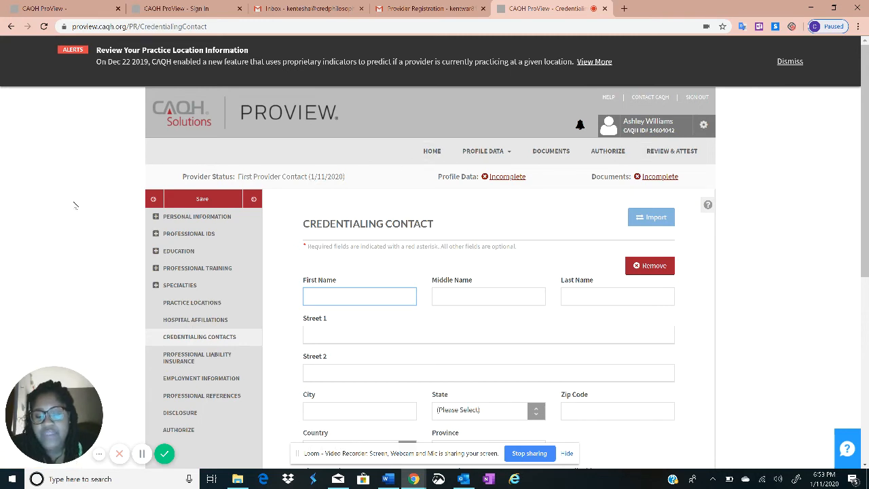
scroll(540, 244, down, 2)
scroll(384, 219, down, 2)
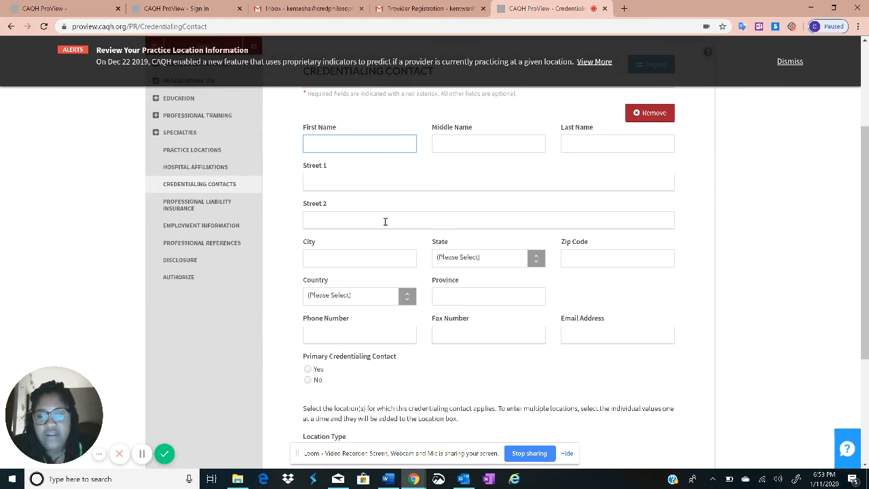
scroll(381, 231, up, 3)
scroll(380, 231, up, 1)
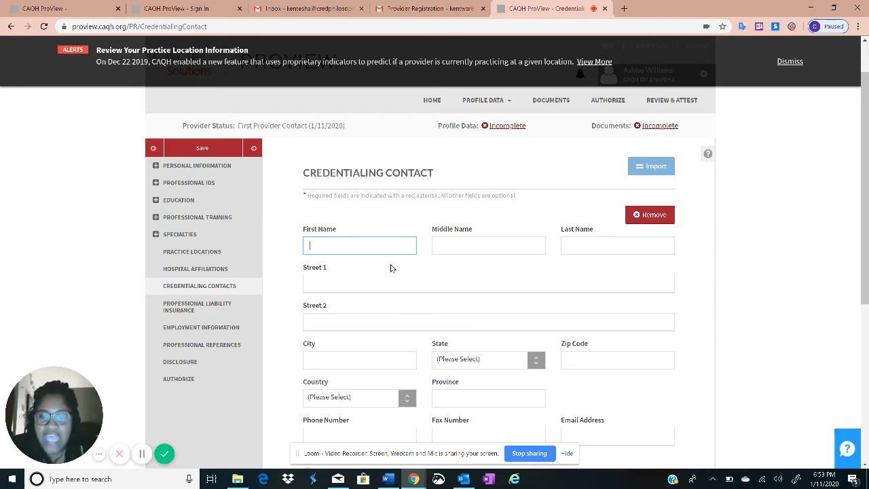
scroll(391, 268, down, 5)
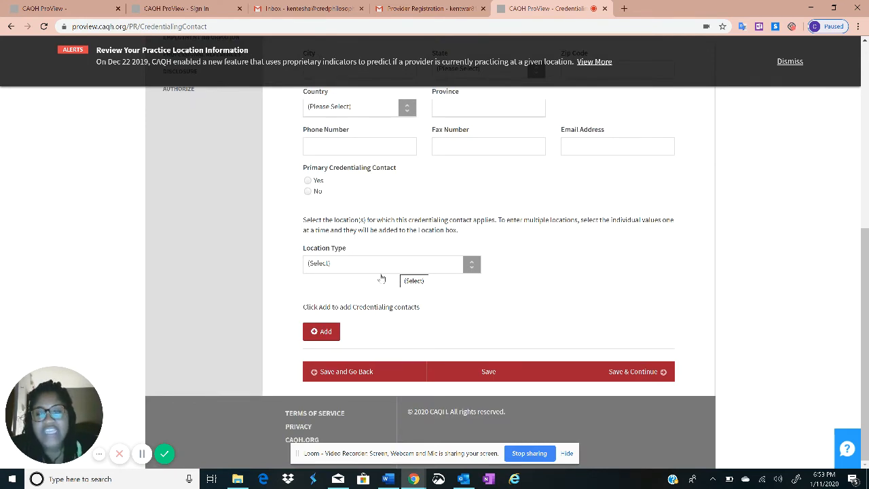
click(585, 367)
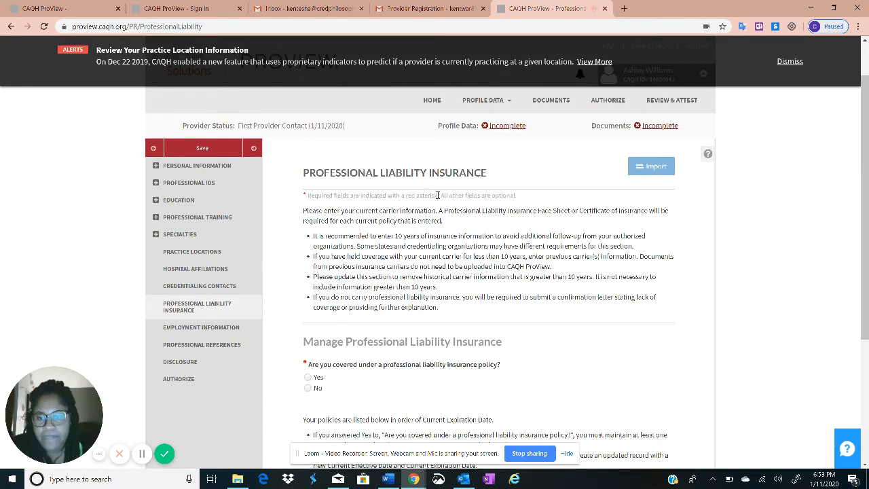
Answer Yes to professional liability coverage, confirm it, and start a new insurance record
scroll(381, 138, down, 2)
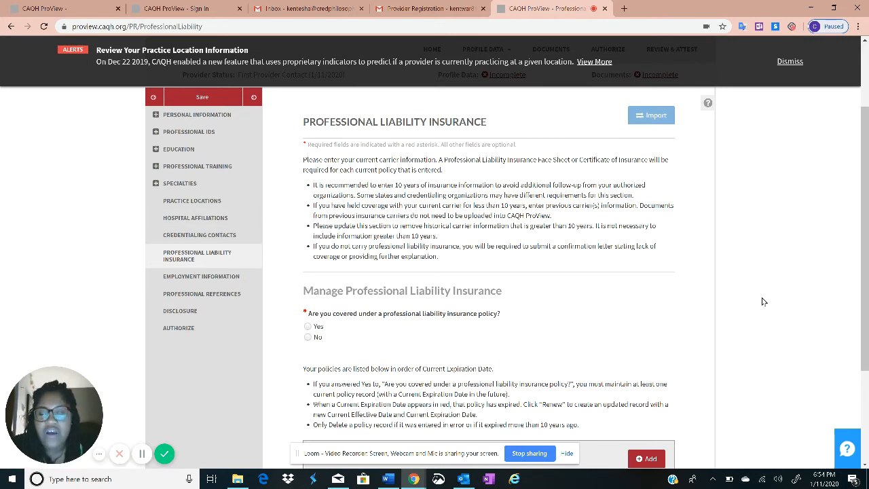
scroll(438, 246, down, 2)
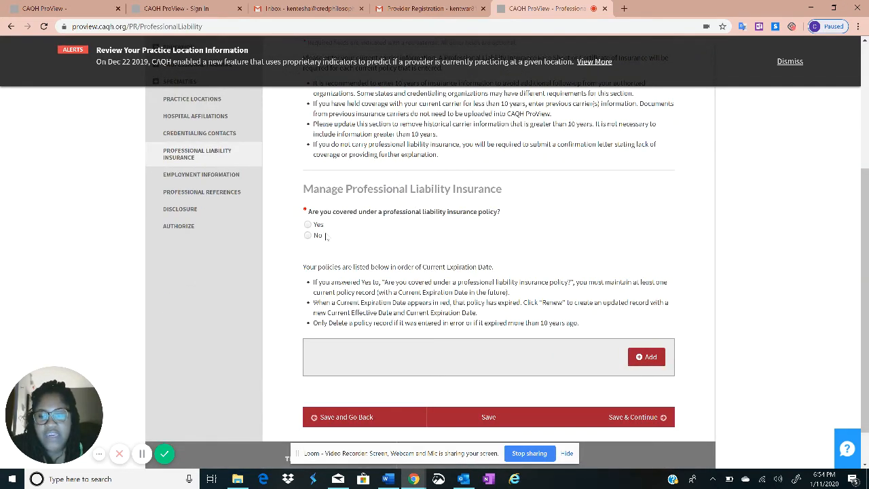
click(308, 224)
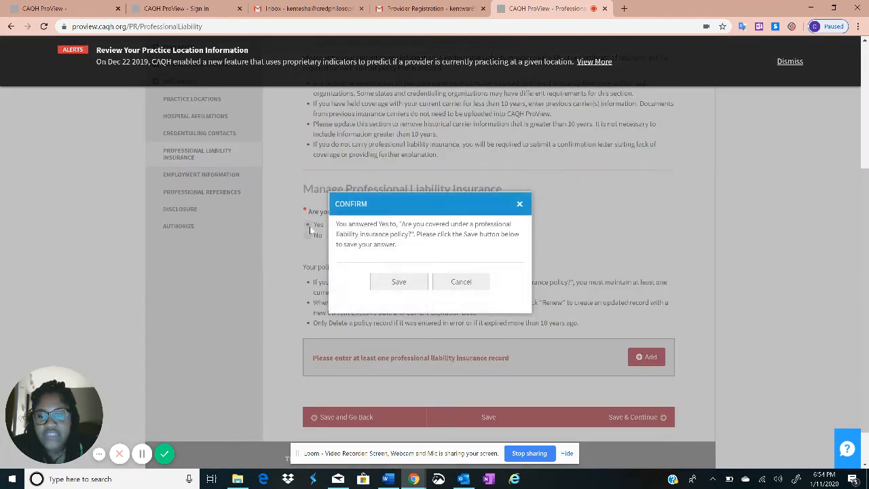
click(399, 283)
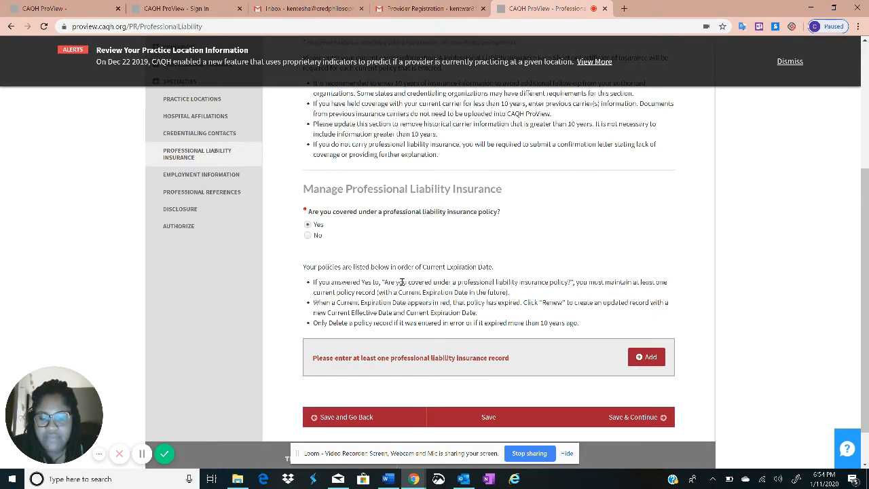
scroll(543, 292, down, 1)
click(641, 312)
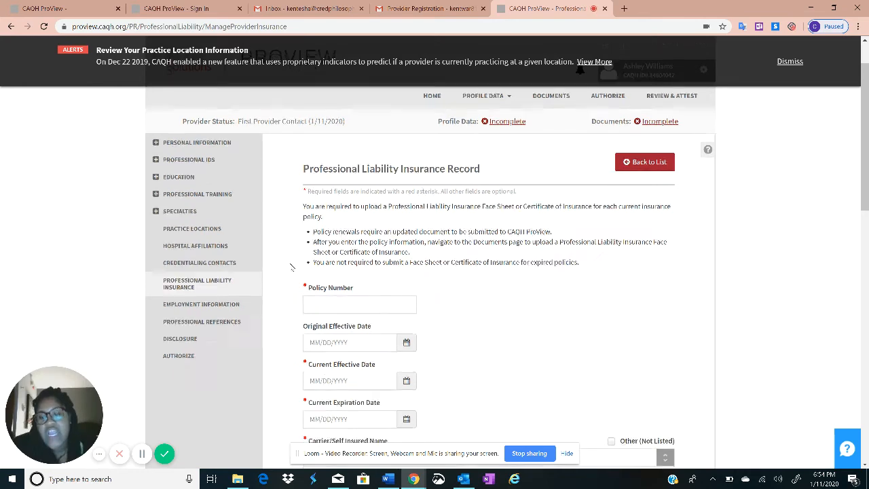
Look through the empty insurance record form, then go back to the list without adding a policy
scroll(289, 265, down, 1)
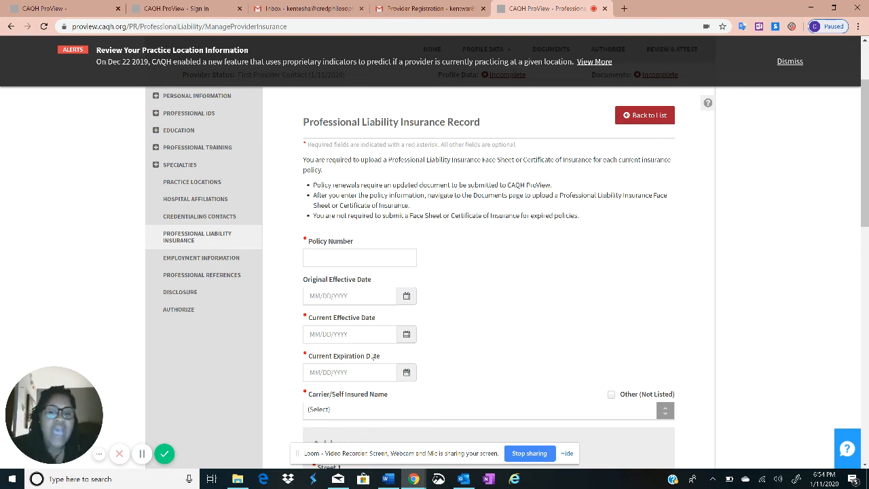
scroll(424, 245, down, 1)
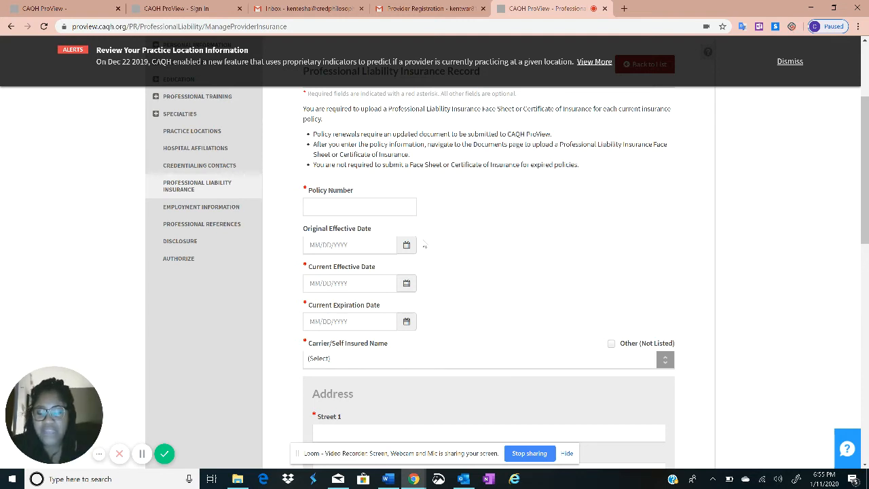
scroll(527, 205, down, 3)
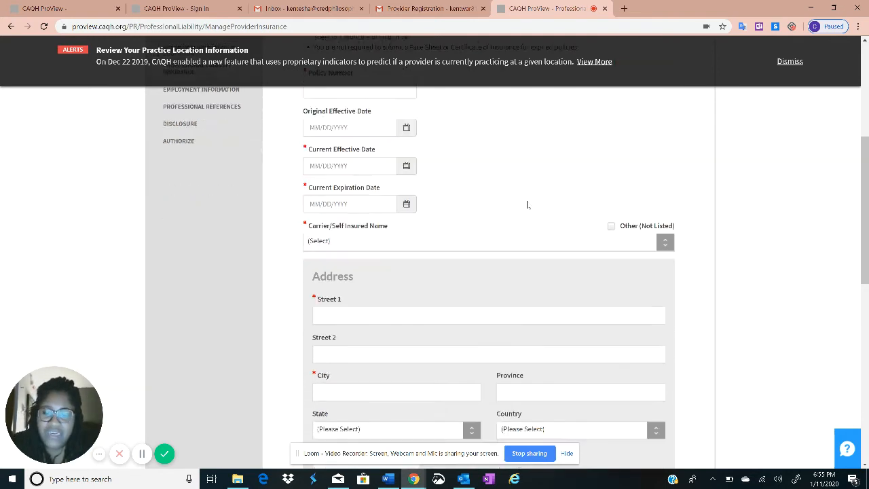
scroll(526, 211, up, 3)
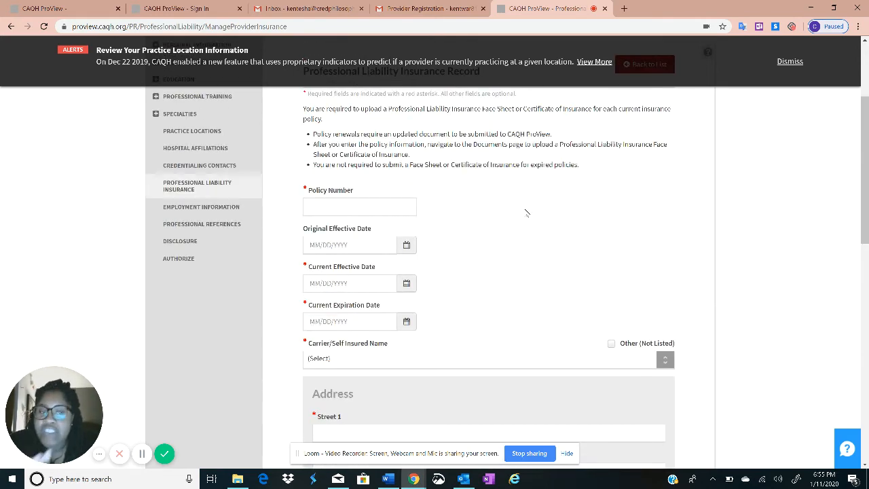
scroll(527, 213, up, 2)
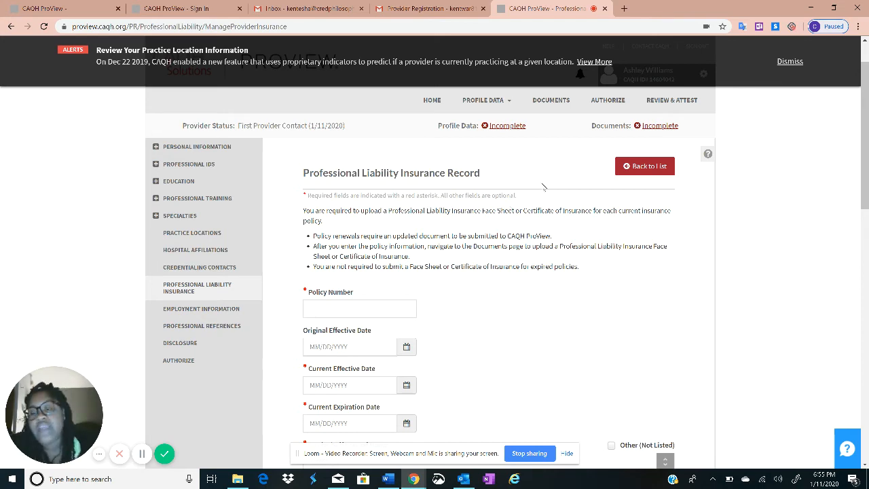
scroll(541, 210, down, 2)
scroll(543, 219, down, 1)
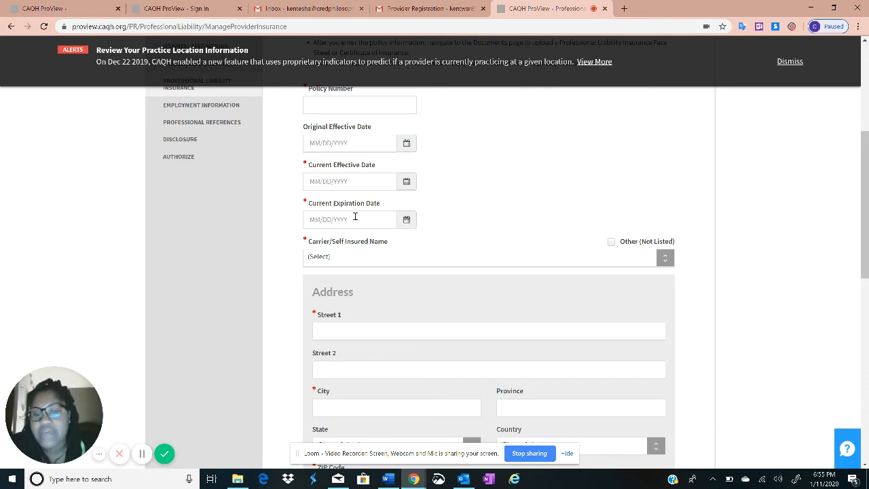
scroll(354, 216, down, 6)
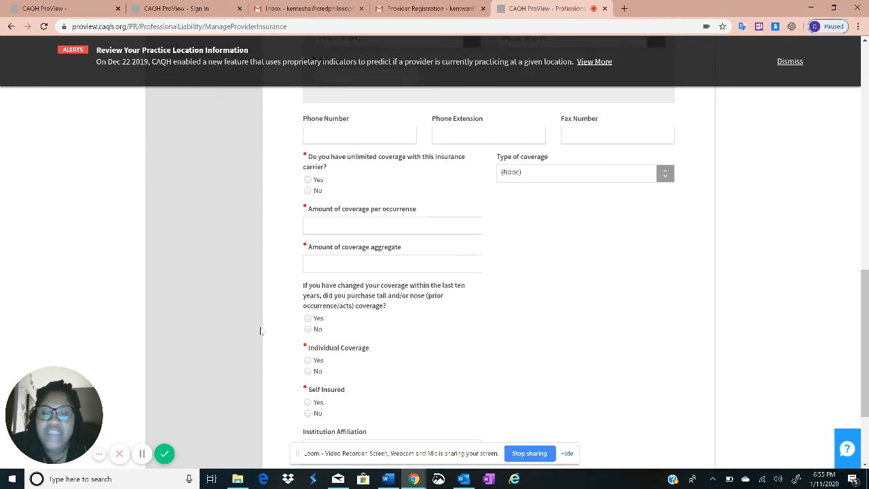
scroll(272, 312, down, 2)
scroll(314, 226, up, 10)
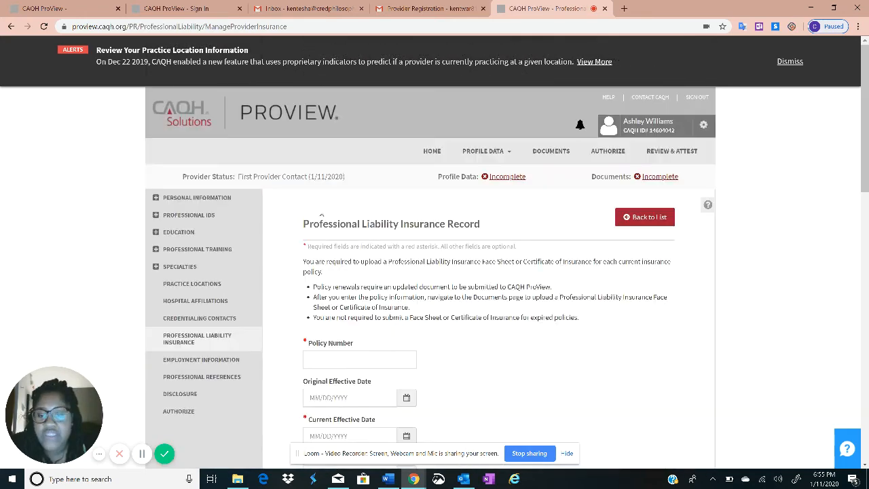
click(663, 220)
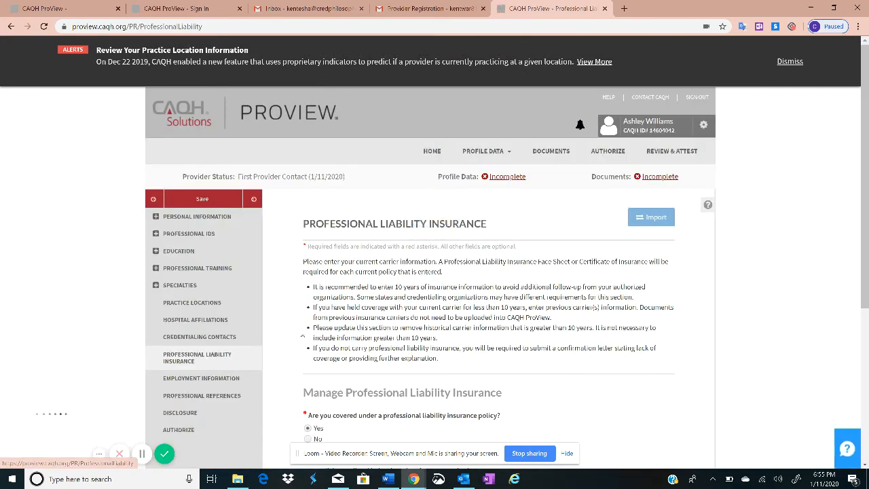
scroll(349, 288, down, 2)
scroll(414, 258, down, 2)
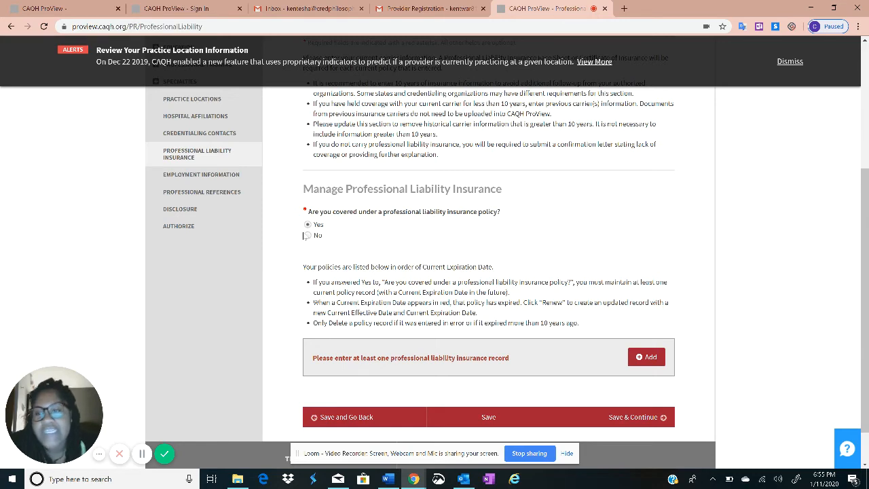
Change liability coverage to No, confirm it, and continue to Employment Information
scroll(349, 235, up, 1)
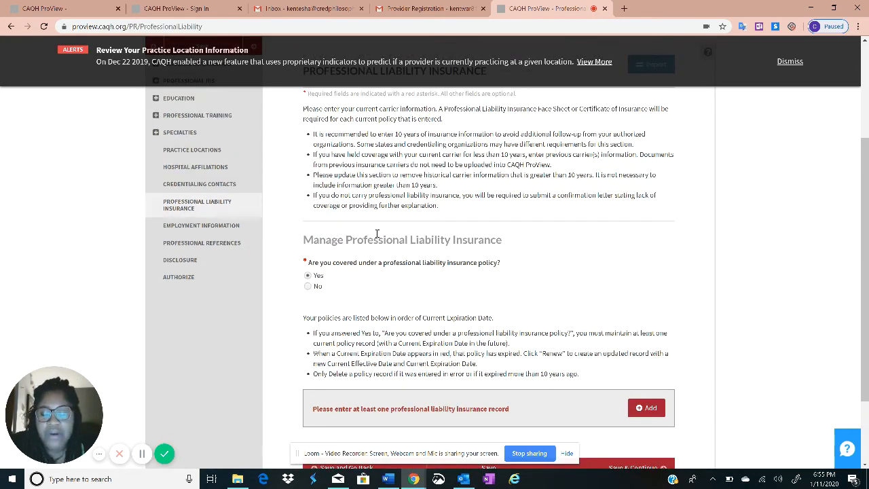
scroll(372, 234, up, 3)
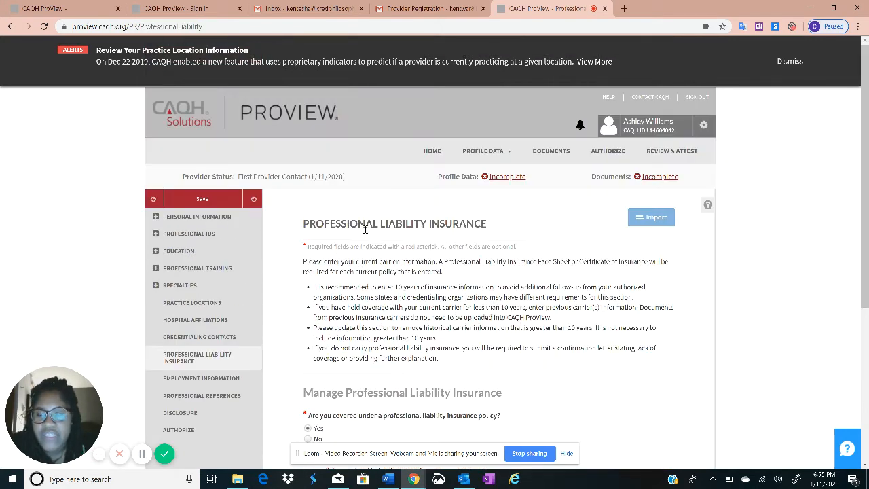
scroll(364, 231, down, 1)
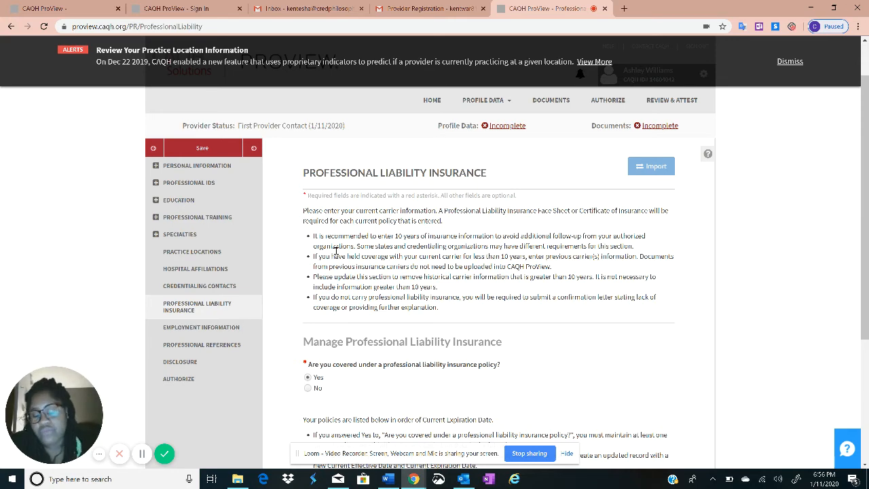
scroll(335, 252, down, 3)
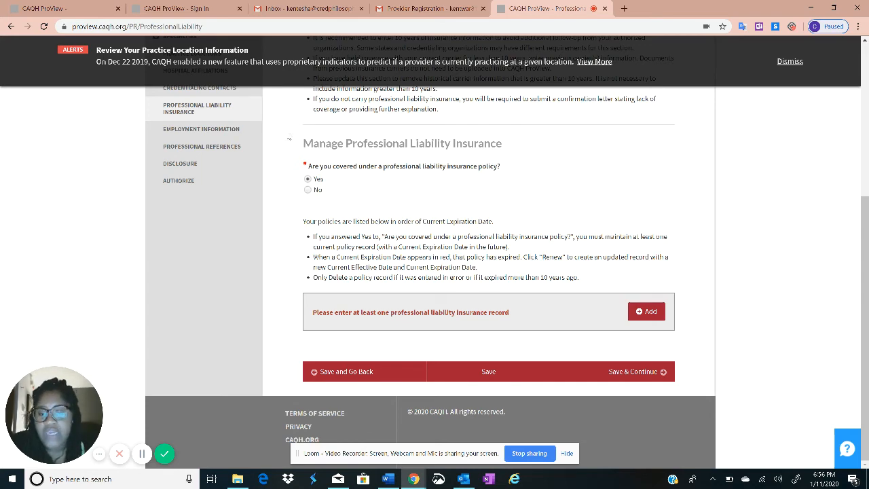
click(308, 190)
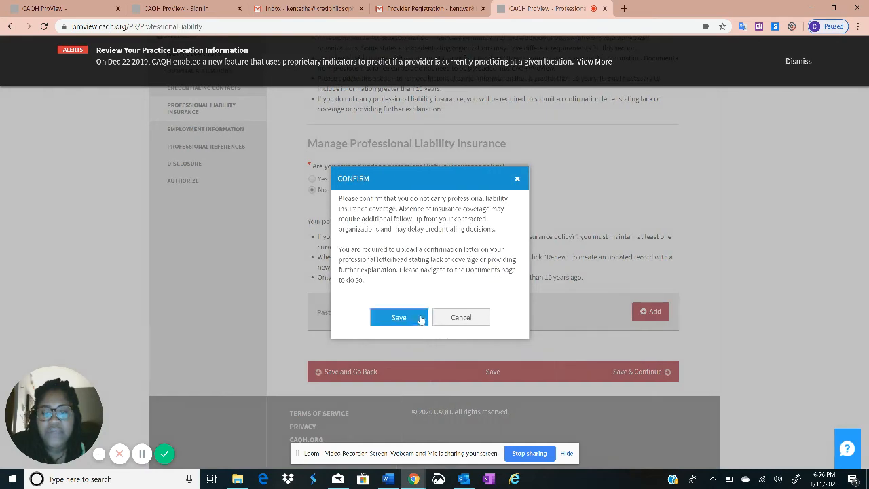
click(399, 317)
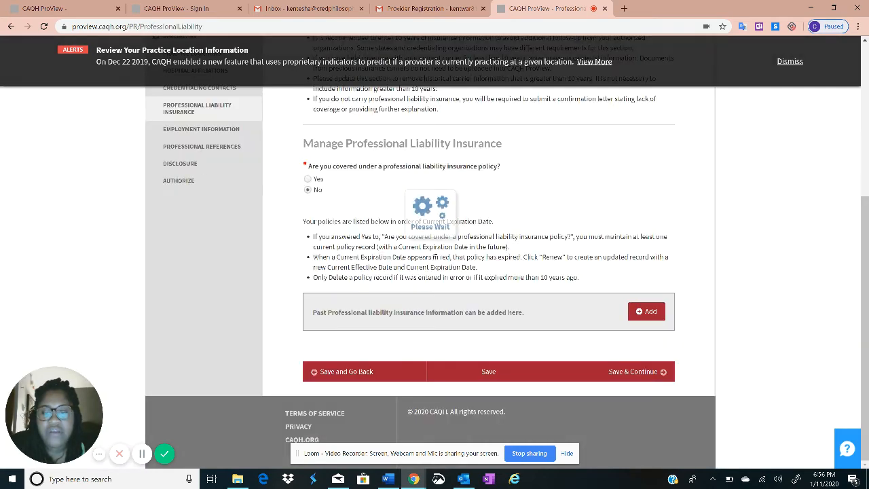
click(633, 373)
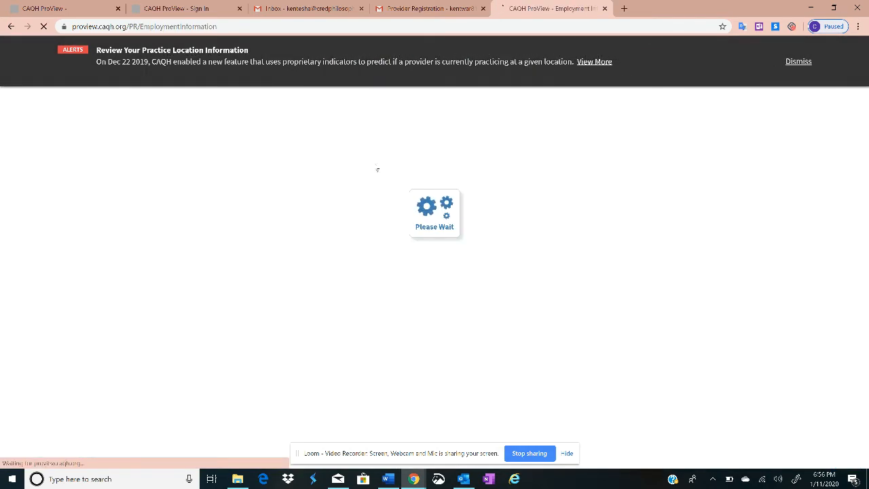
Answer No to active military duty, then save Employment Information and Professional References to reach Disclosure
scroll(514, 216, down, 2)
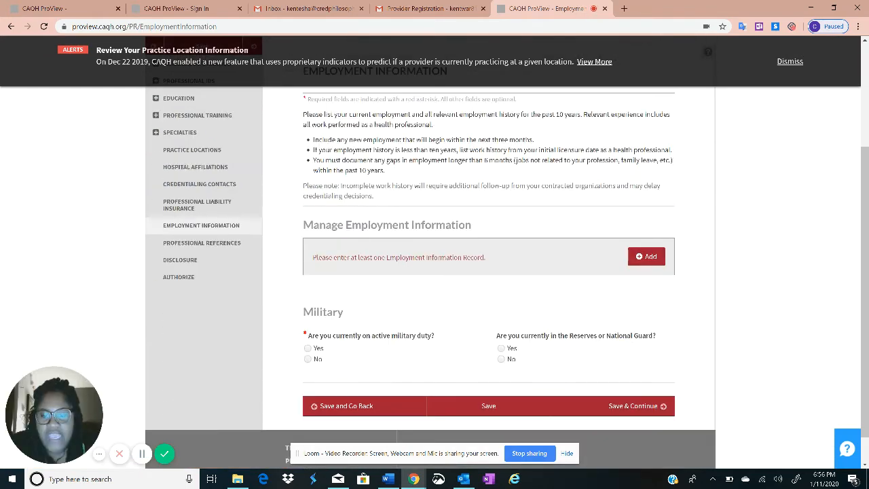
scroll(292, 244, up, 1)
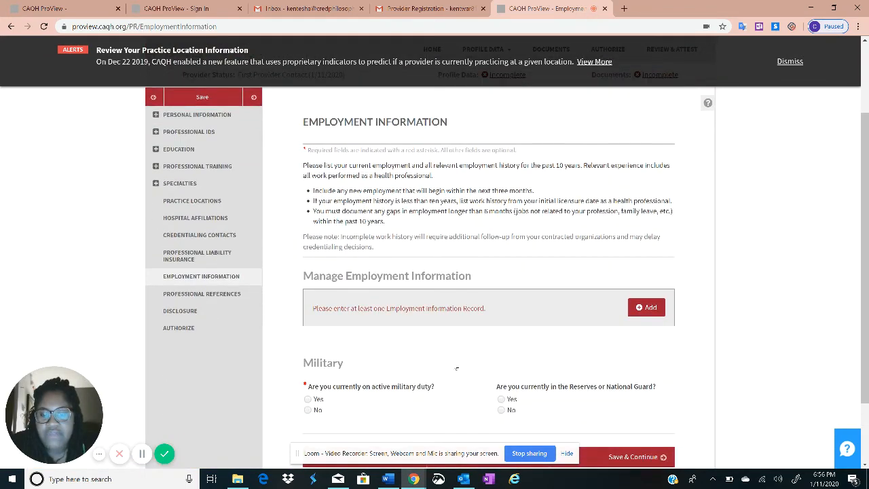
scroll(382, 391, down, 1)
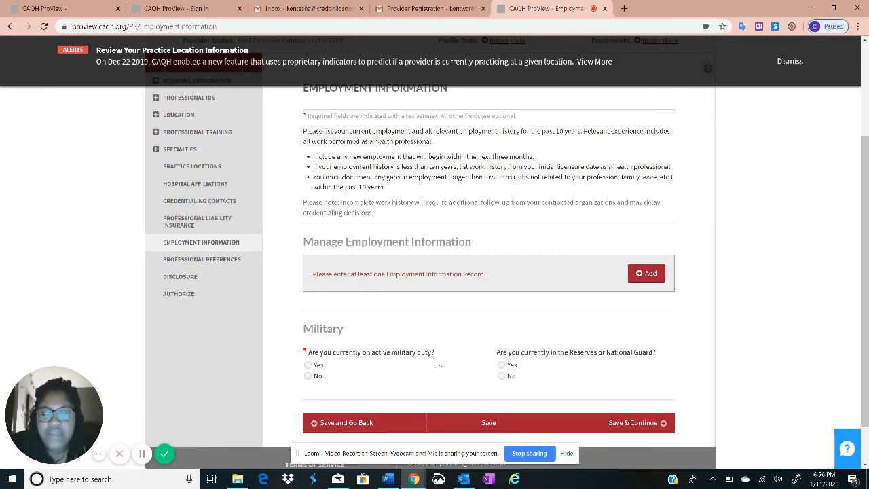
click(309, 376)
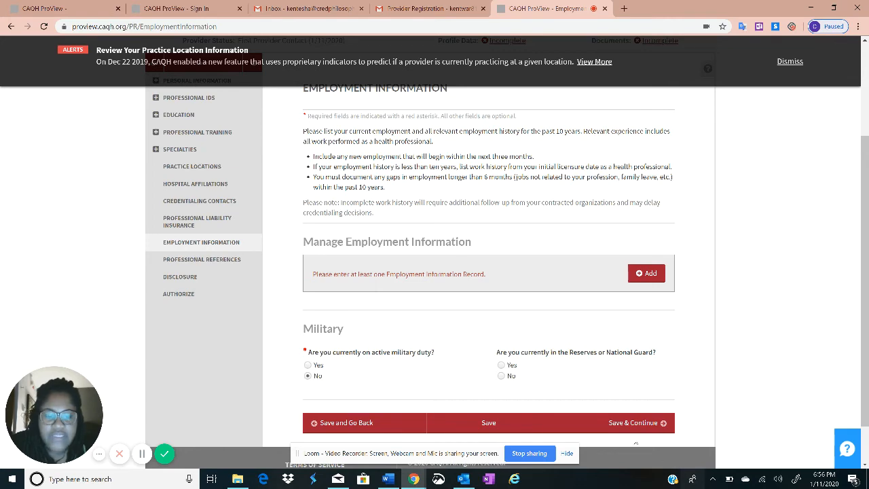
click(619, 425)
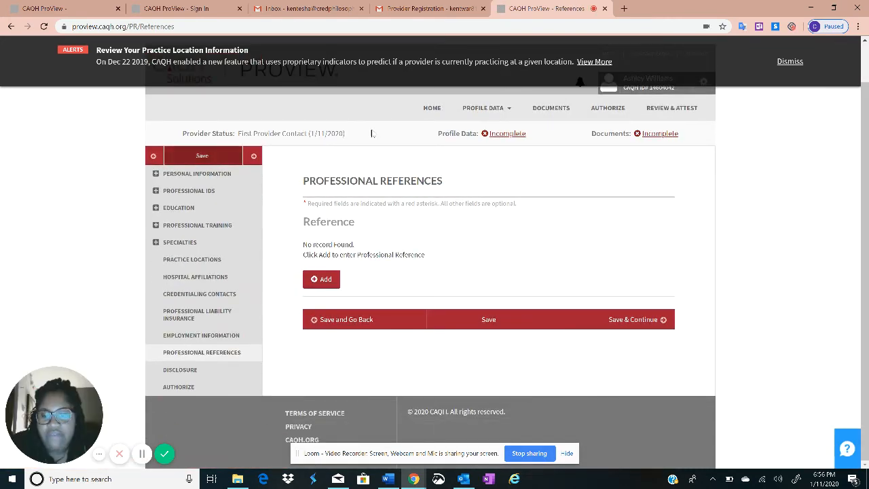
click(648, 324)
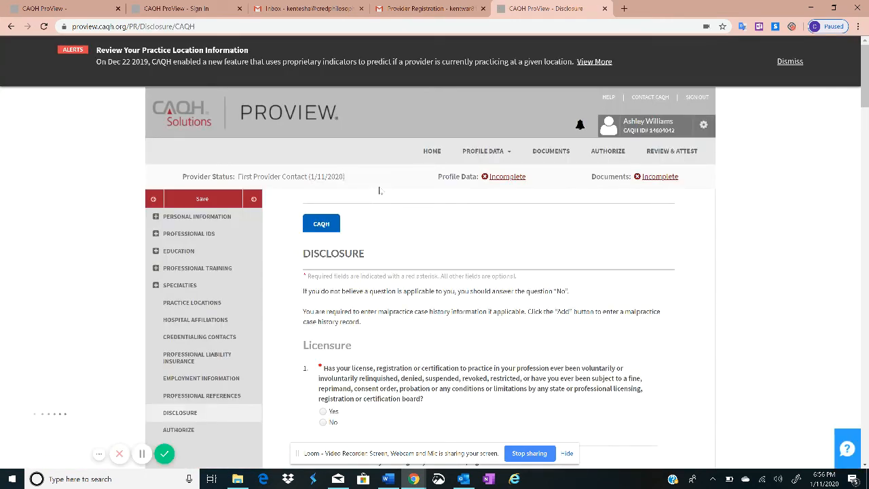
Review the Disclosure questions, highlighting Criminal/Civil History and question 21, then save them unanswered
scroll(380, 196, down, 3)
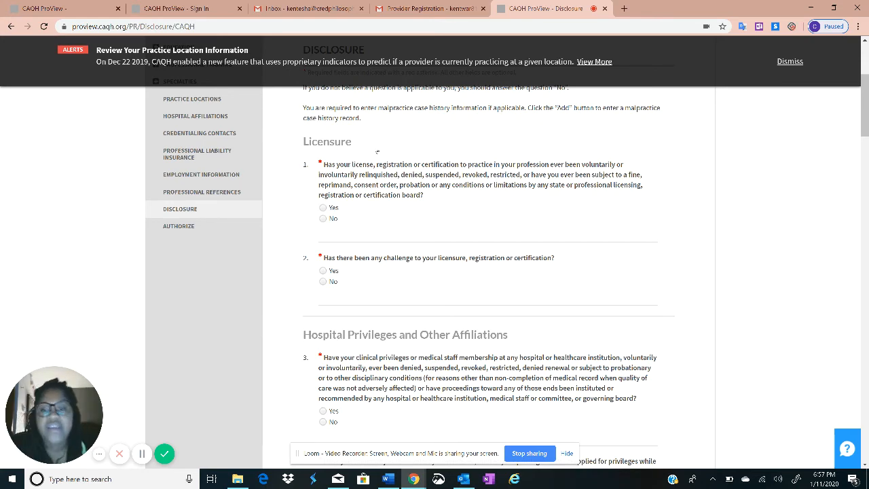
scroll(437, 192, down, 7)
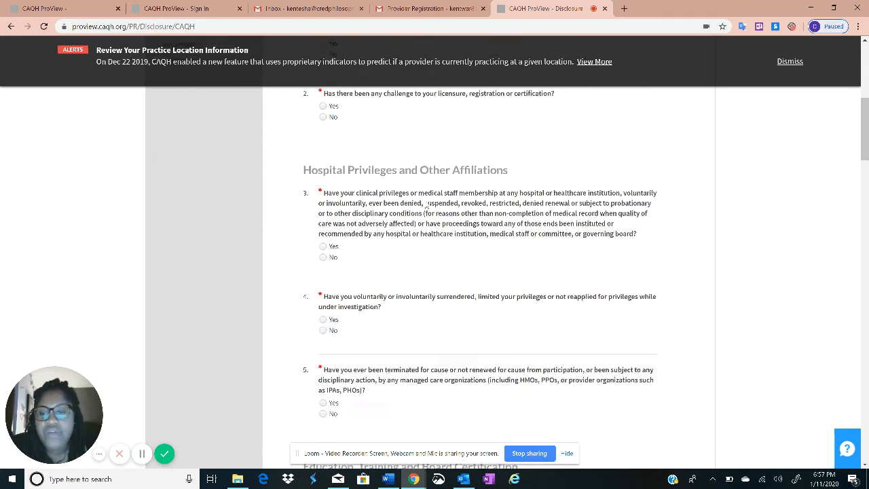
scroll(411, 203, down, 1)
scroll(353, 224, up, 2)
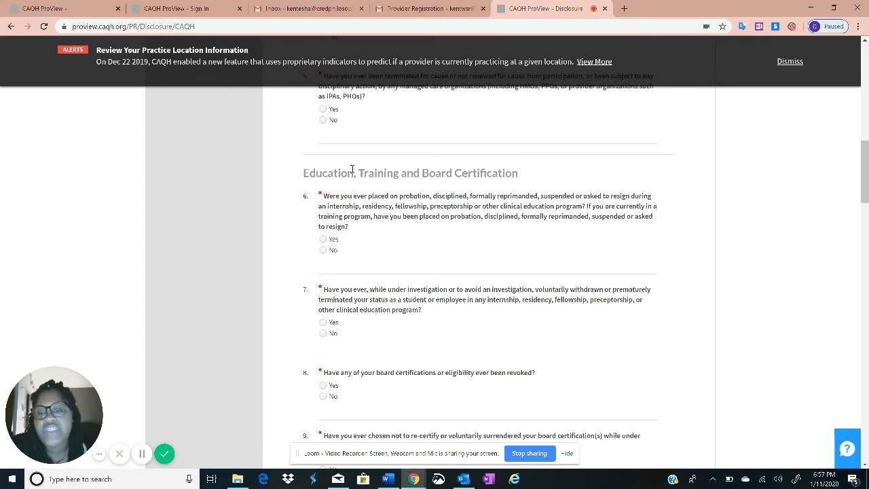
scroll(288, 247, down, 4)
scroll(316, 252, down, 5)
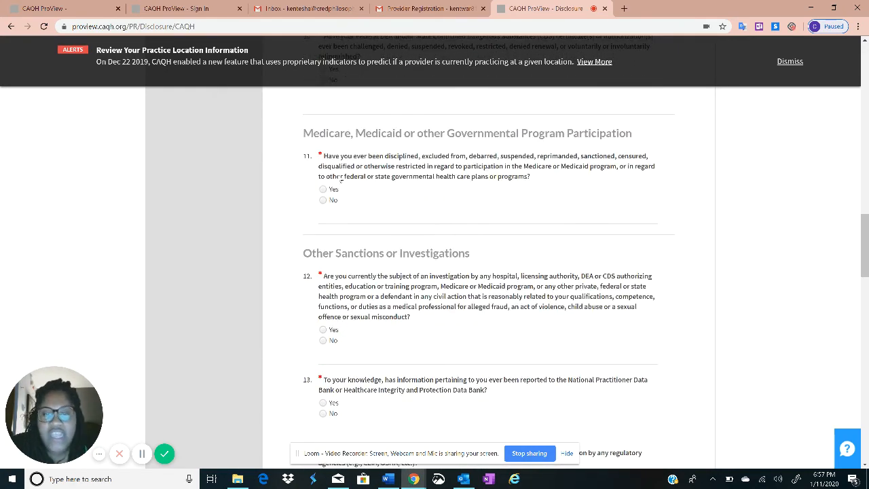
scroll(404, 131, down, 6)
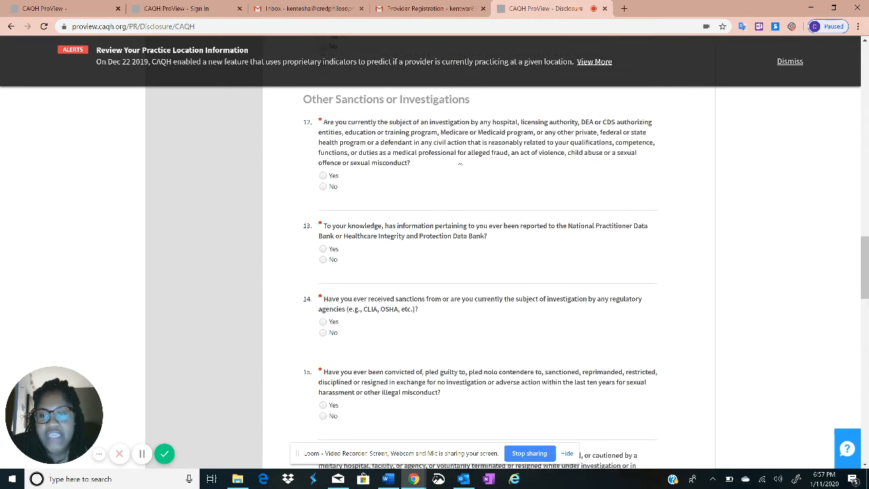
scroll(372, 196, down, 3)
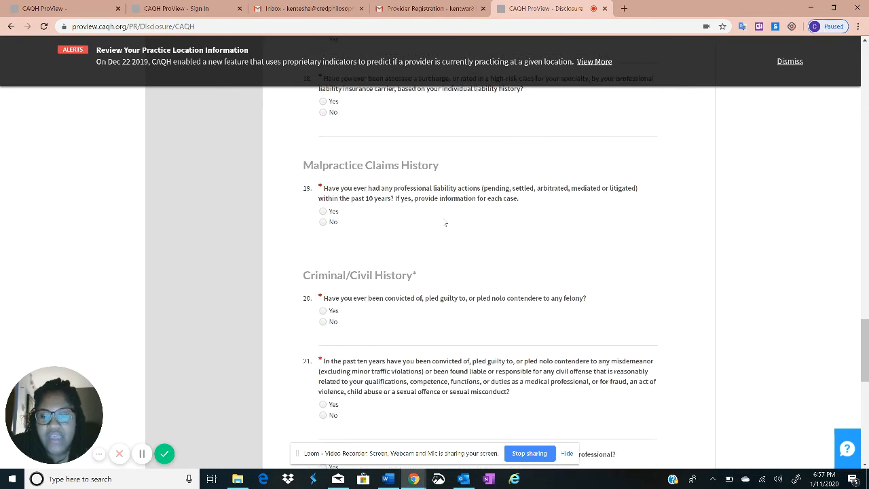
scroll(448, 211, up, 2)
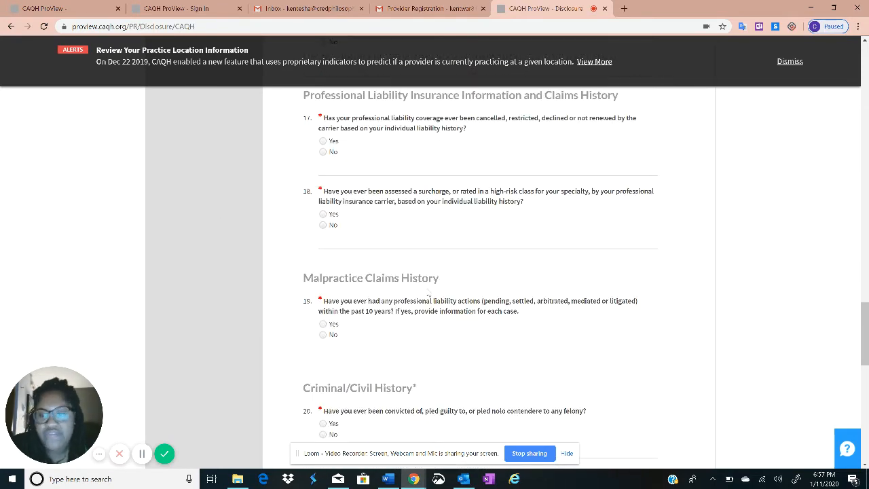
scroll(345, 220, down, 1)
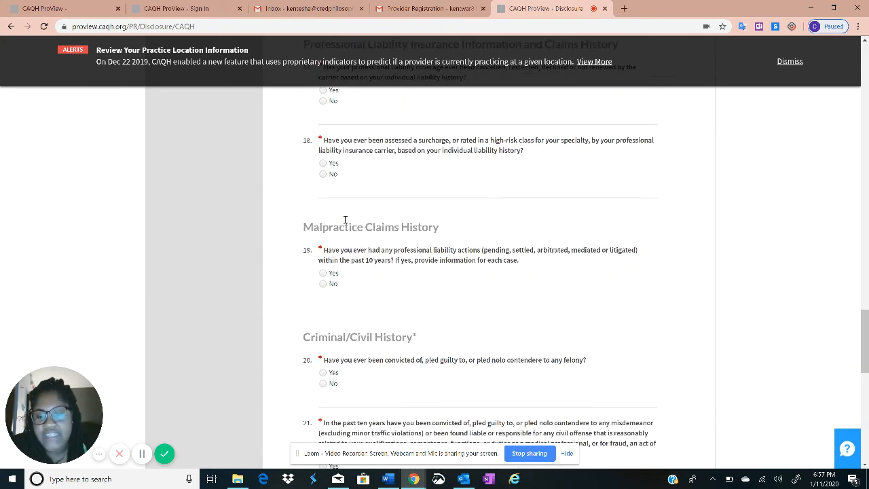
scroll(454, 272, down, 3)
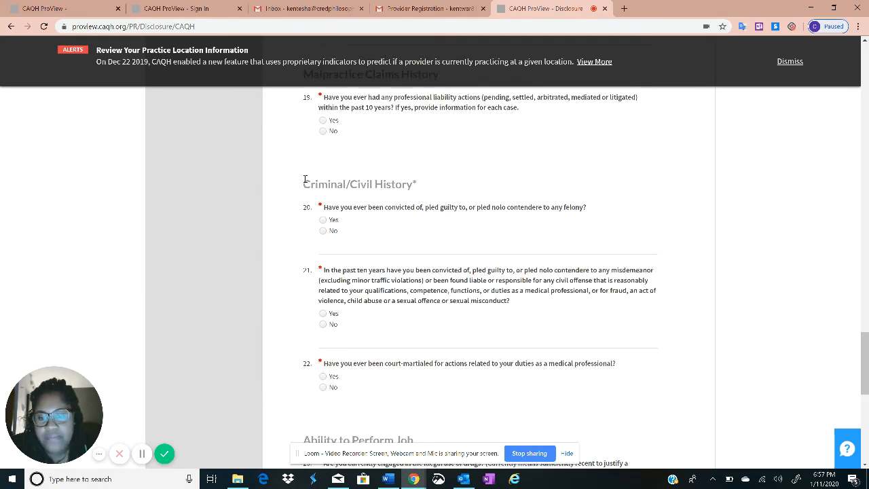
drag(304, 179, 604, 230)
drag(303, 270, 543, 271)
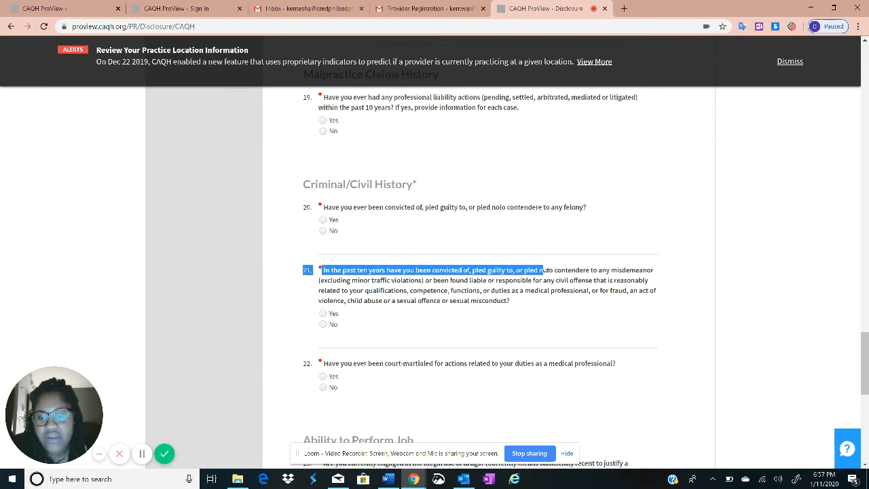
scroll(543, 271, down, 8)
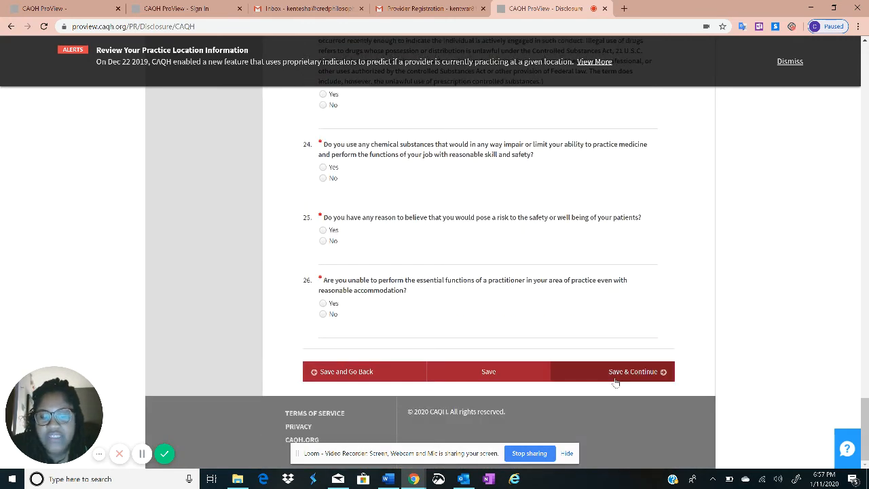
click(615, 382)
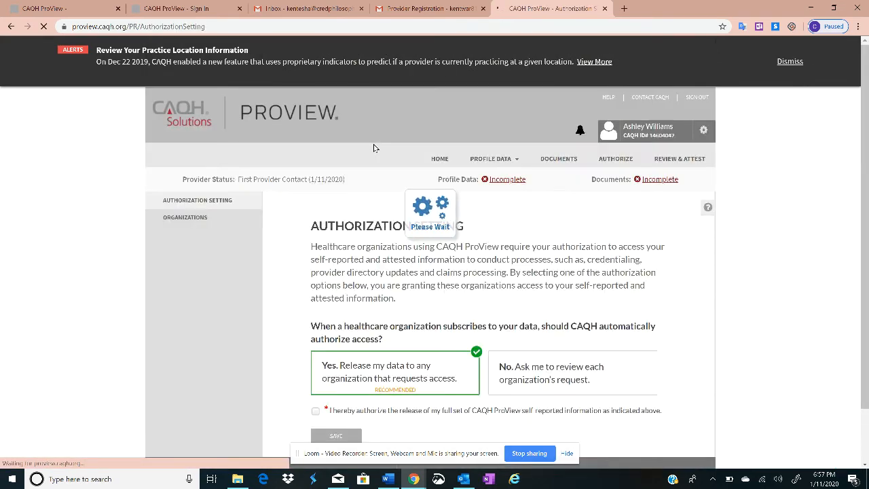
Authorize release of self-reported data to requesting organizations, save it, and proceed to Attestation
scroll(340, 221, down, 1)
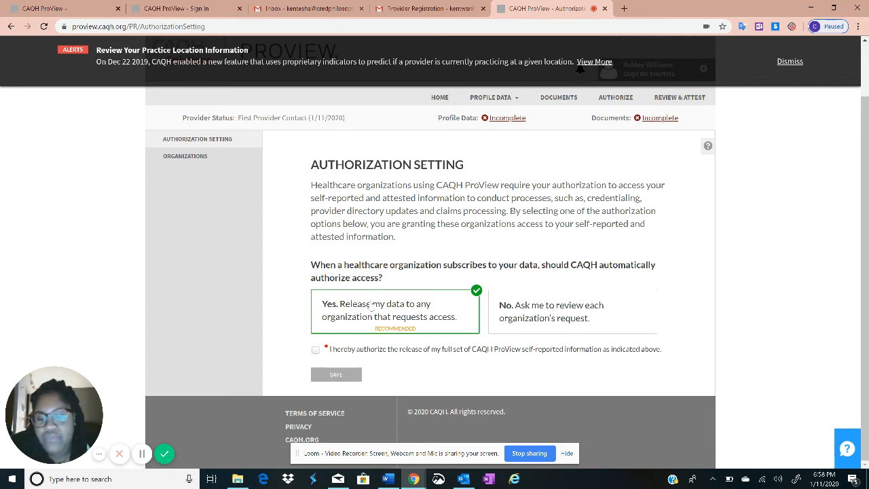
click(315, 350)
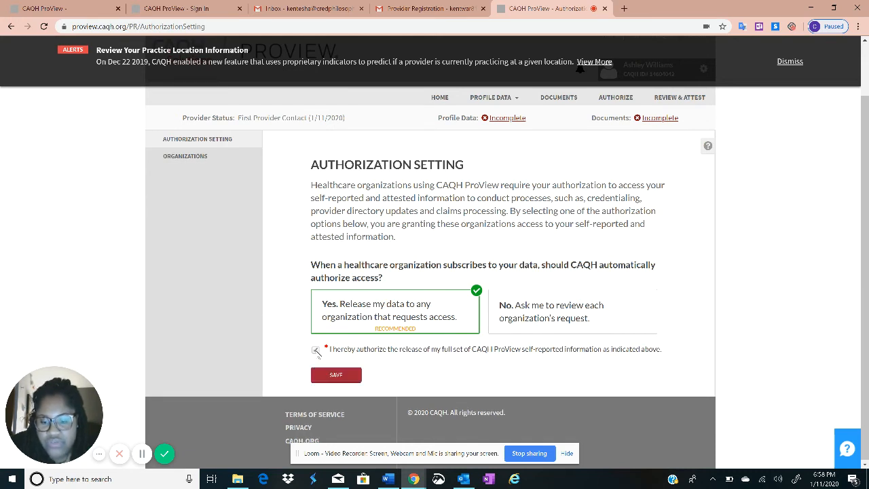
click(342, 378)
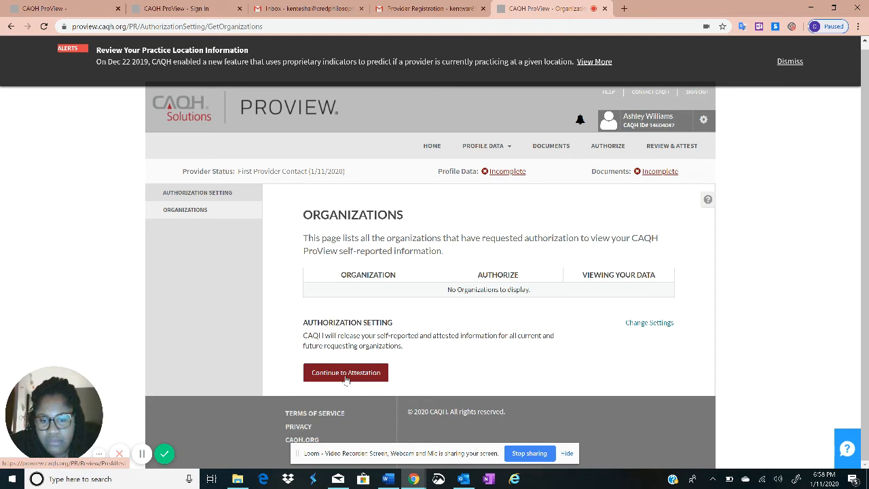
click(345, 379)
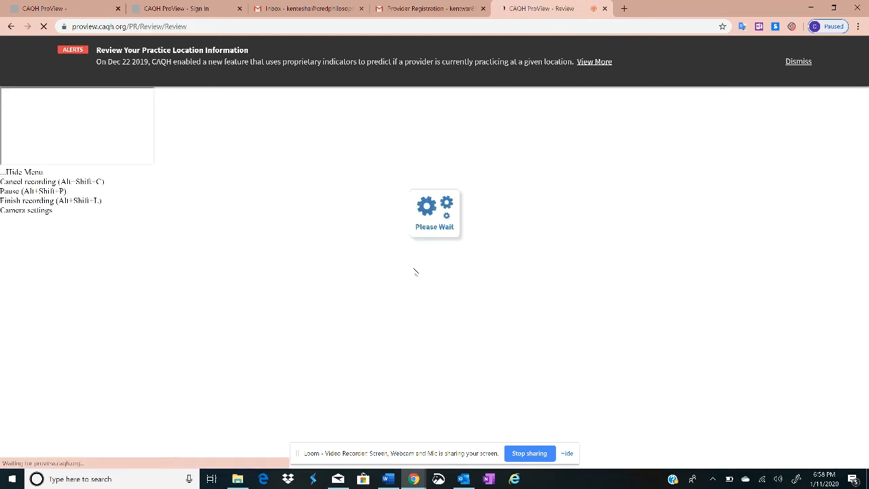
Review the Application Data card (43 required fixes) and the Supporting Documents card (2 missing)
scroll(353, 272, down, 2)
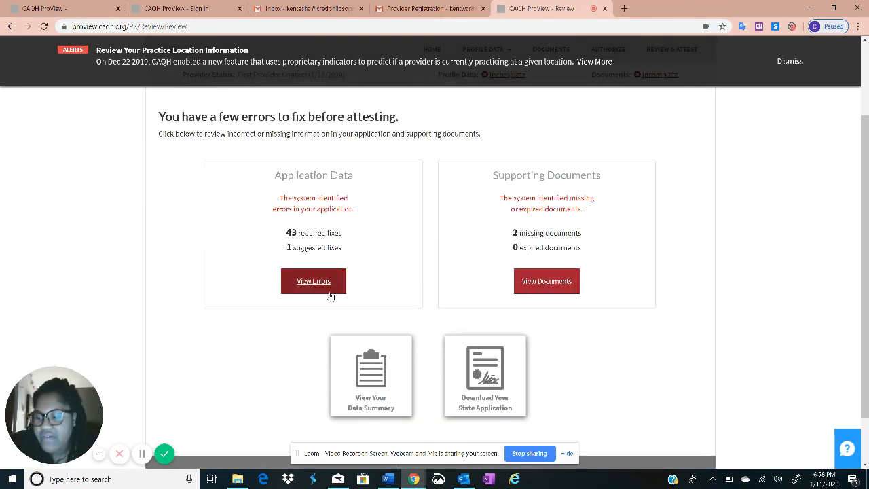
scroll(317, 293, down, 2)
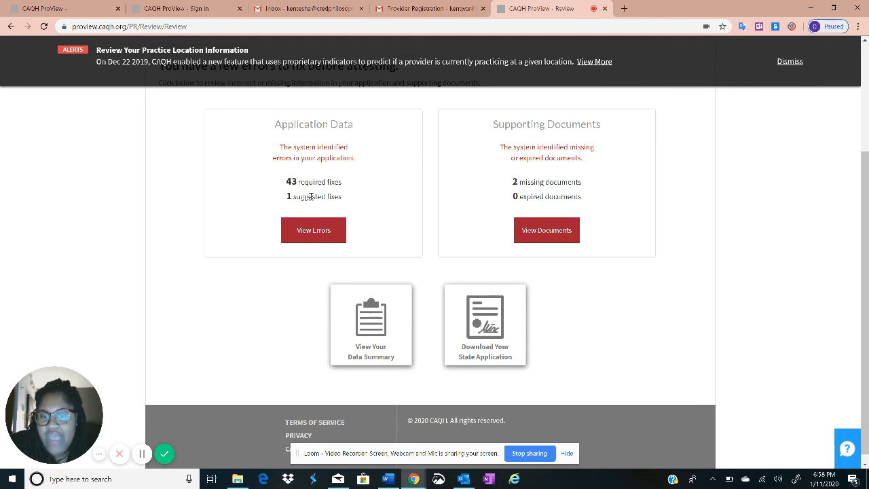
scroll(310, 196, up, 3)
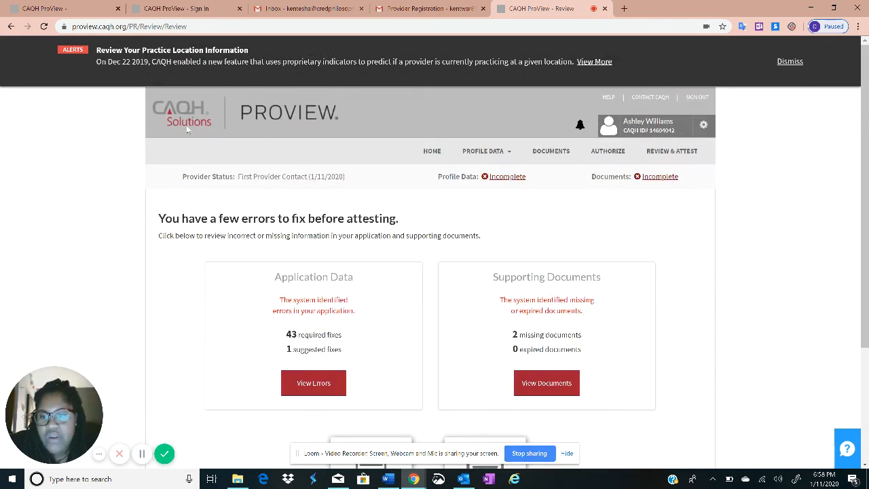
scroll(333, 214, down, 3)
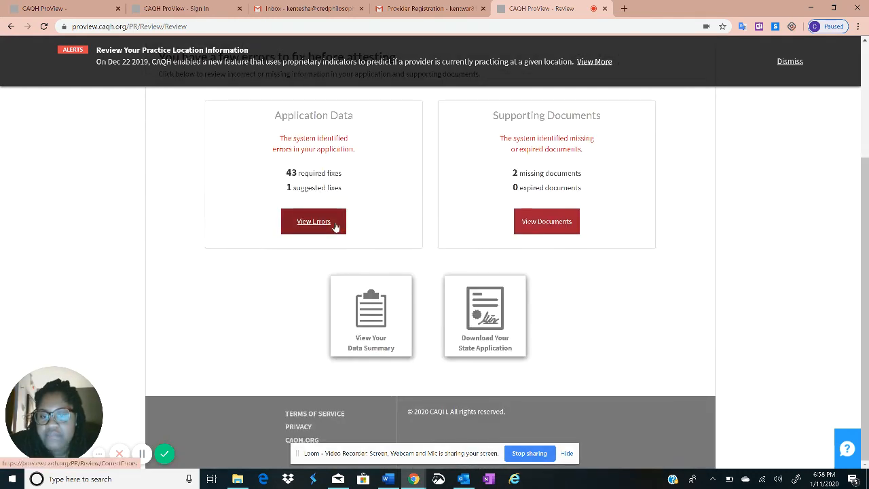
scroll(335, 226, up, 3)
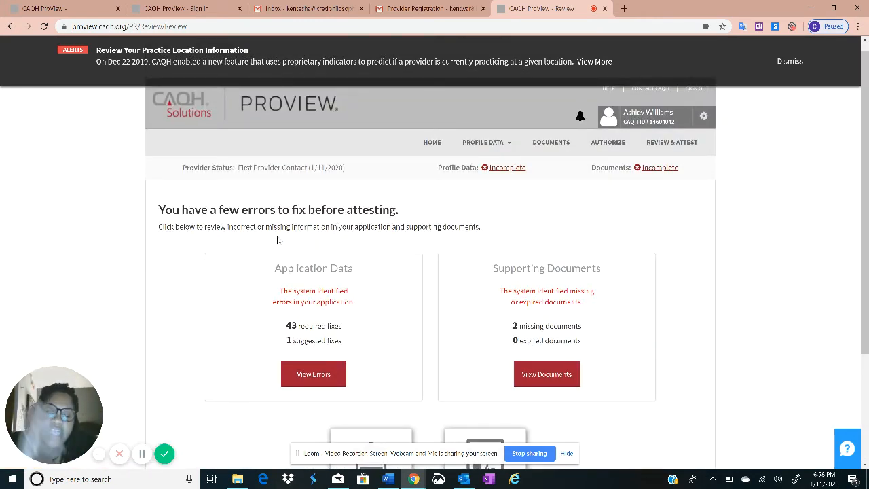
scroll(274, 431, down, 1)
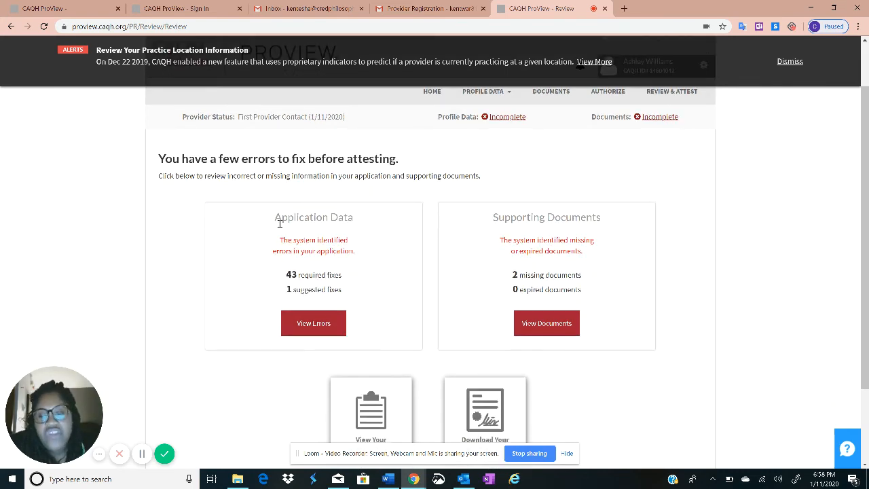
drag(272, 217, 332, 260)
click(337, 239)
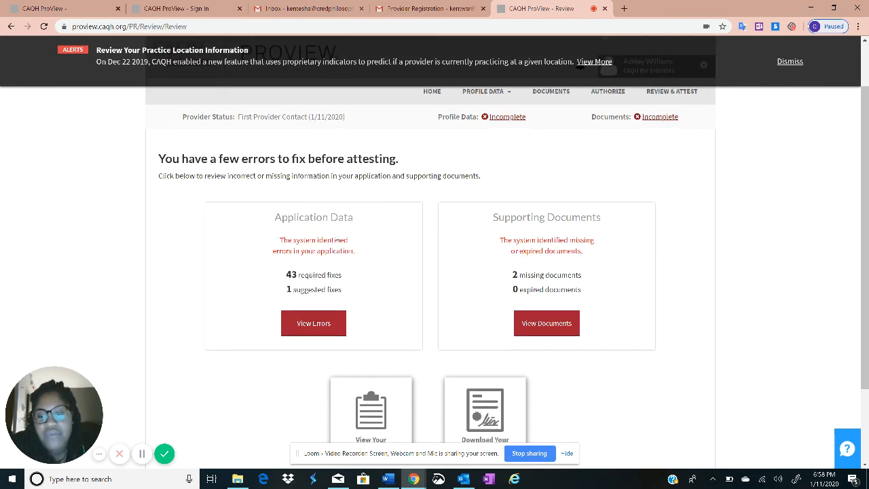
drag(565, 218, 577, 219)
click(577, 219)
drag(291, 216, 349, 239)
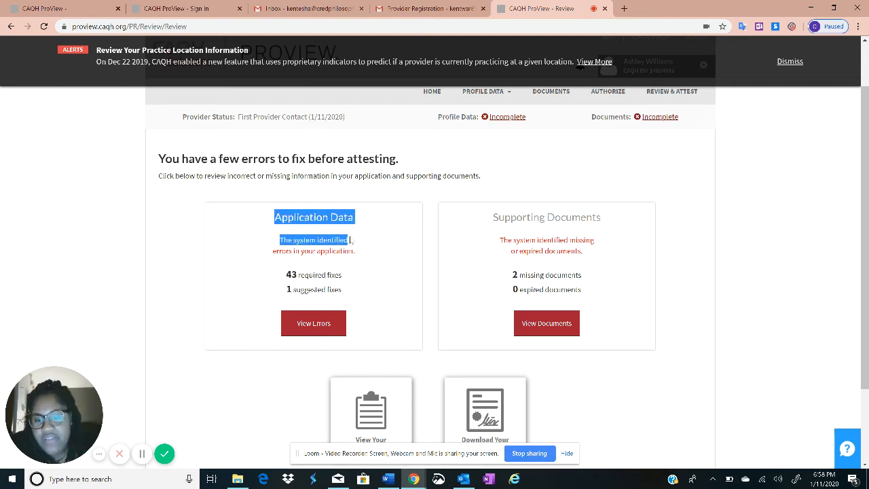
click(299, 310)
Open the detailed Correct Errors list with View Errors
scroll(303, 273, down, 1)
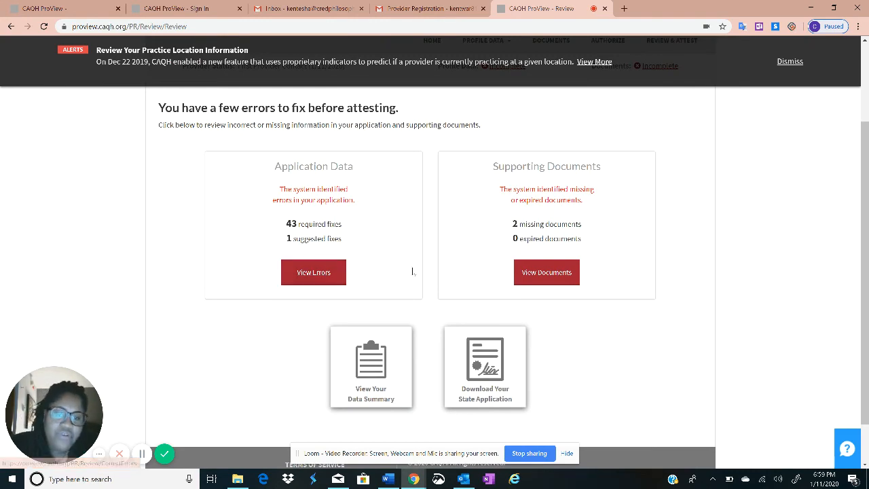
scroll(411, 272, up, 2)
scroll(316, 216, down, 2)
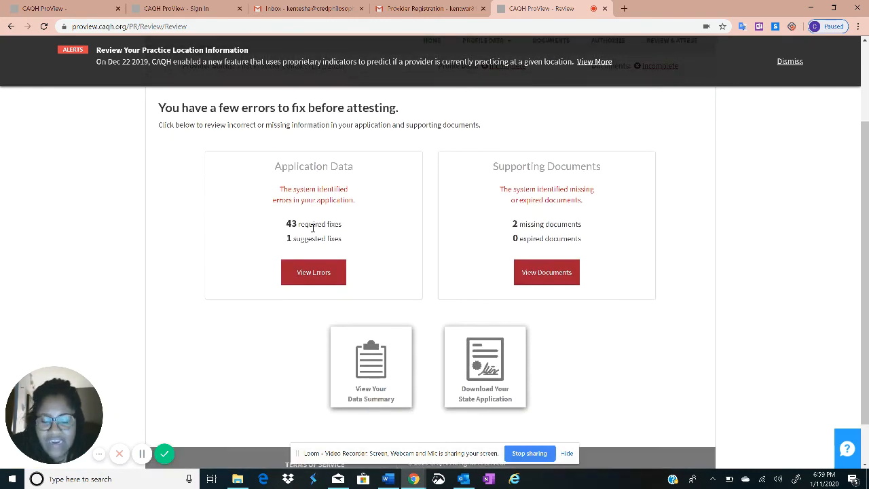
click(324, 275)
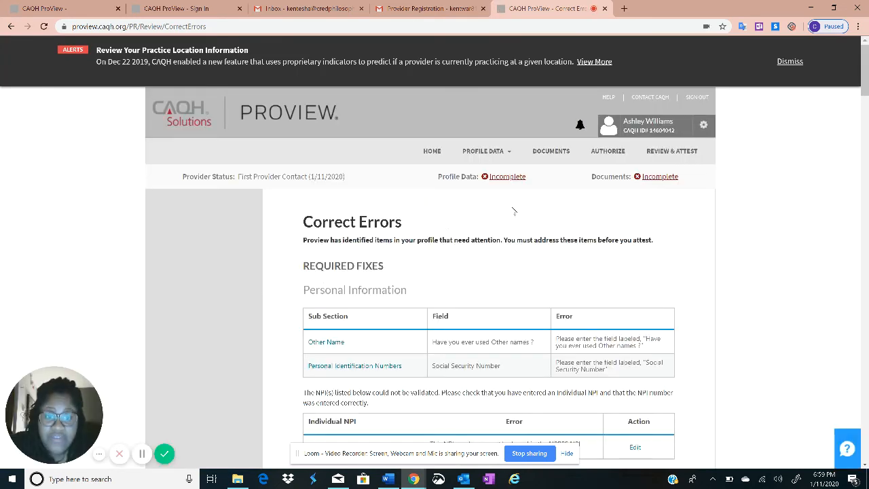
scroll(496, 212, down, 2)
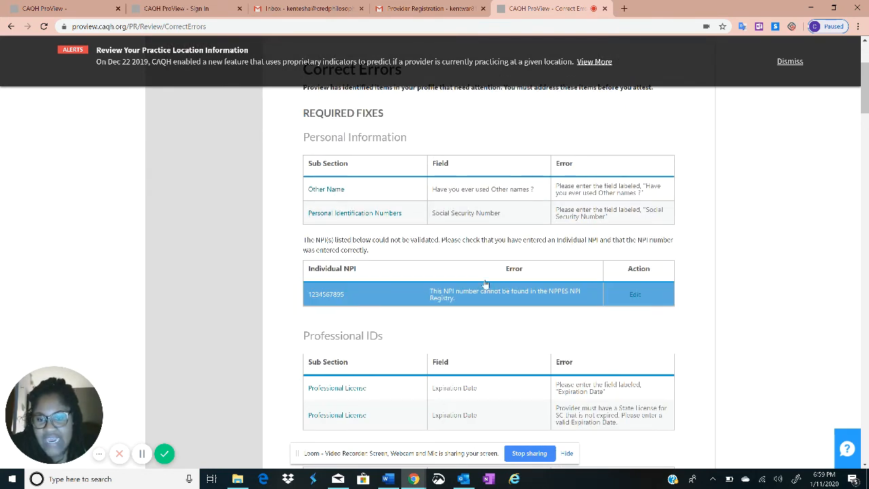
scroll(416, 186, down, 1)
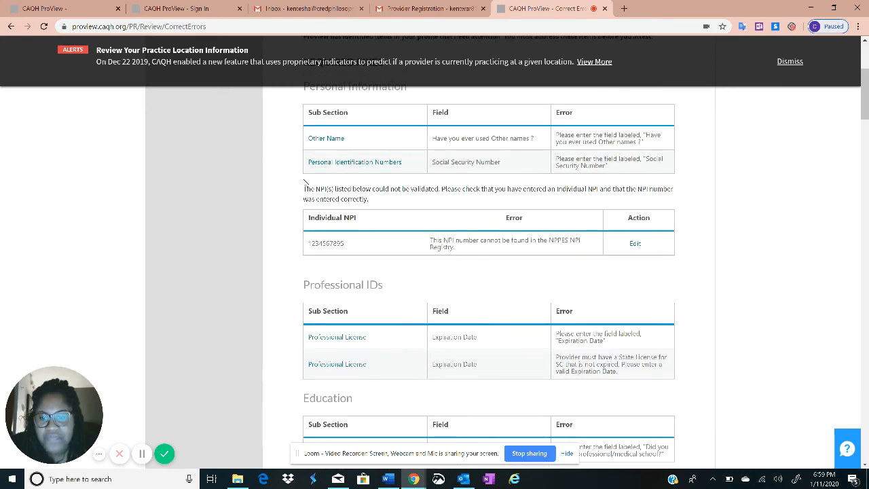
scroll(389, 266, down, 2)
scroll(380, 285, down, 2)
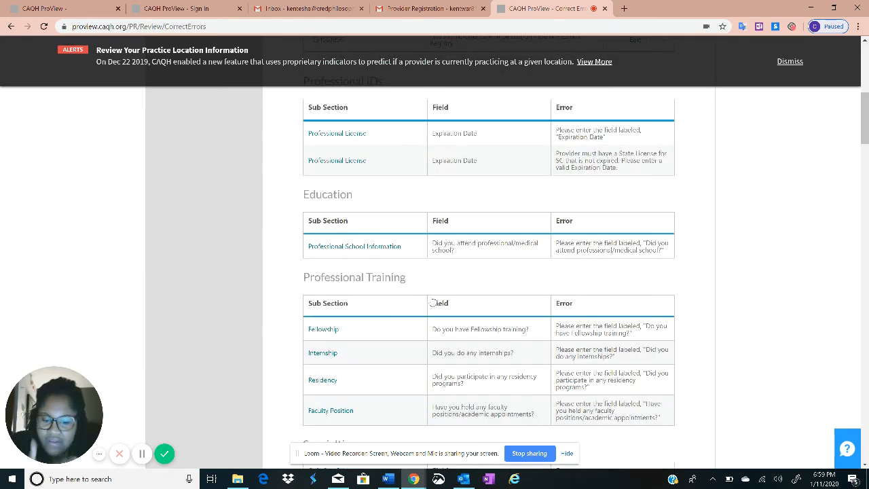
scroll(434, 306, down, 6)
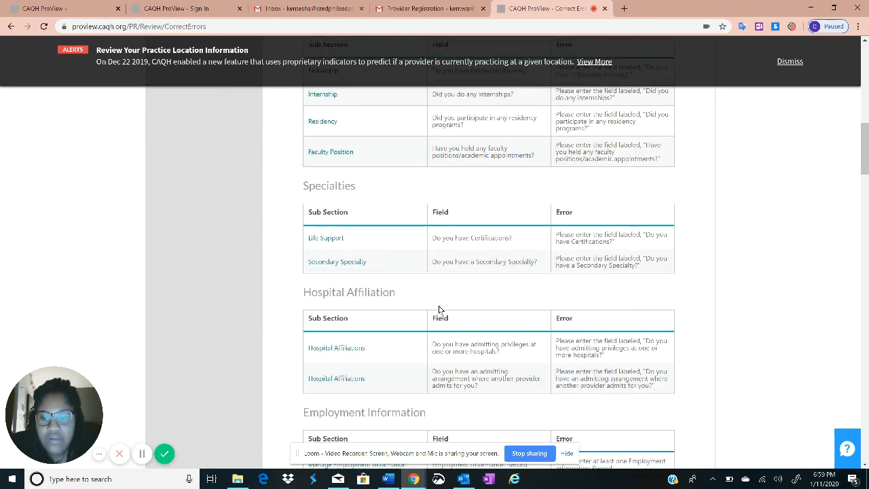
scroll(440, 309, down, 9)
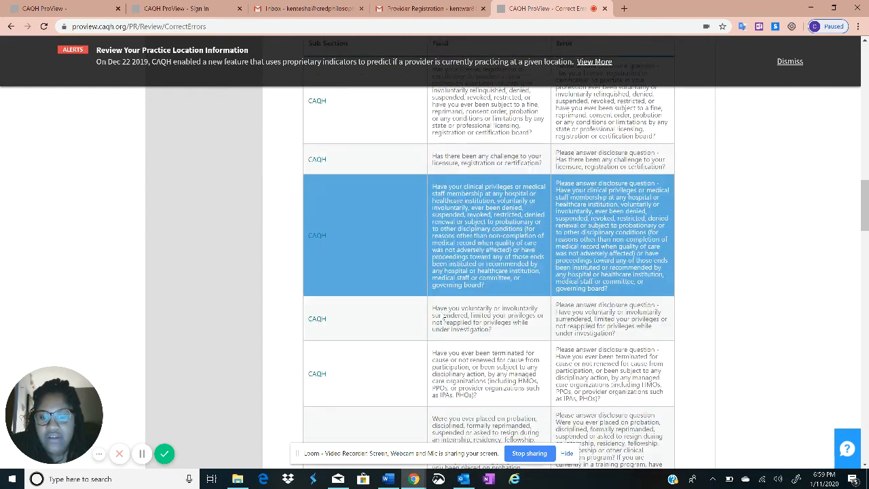
scroll(441, 299, down, 10)
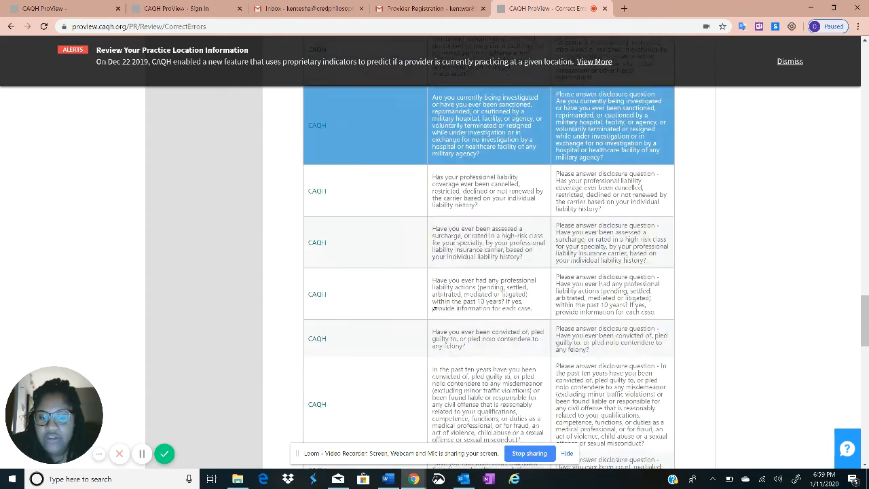
scroll(435, 329, down, 3)
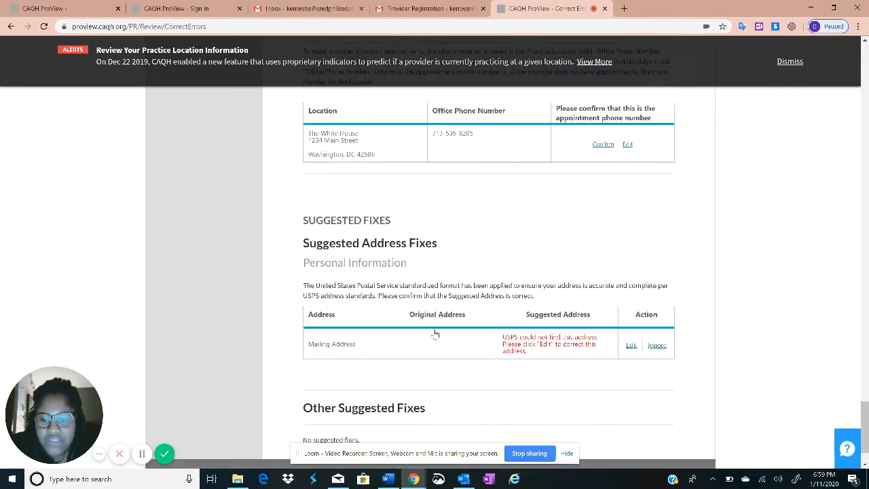
scroll(499, 394, down, 1)
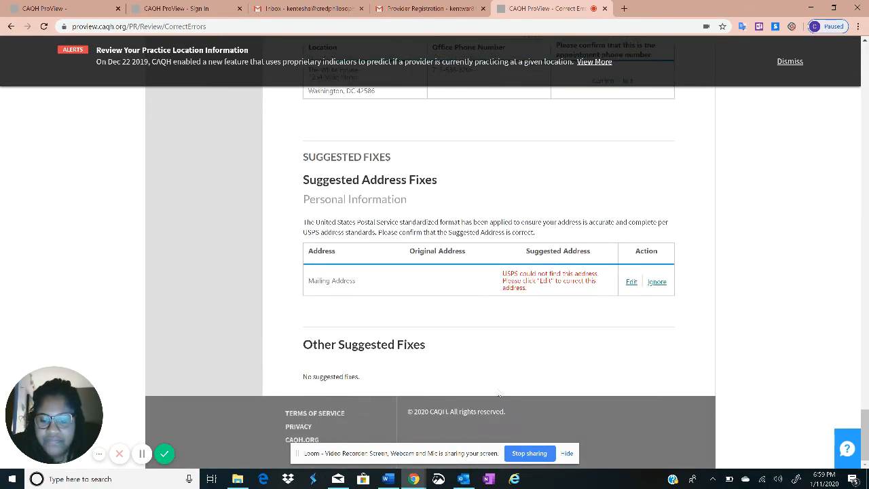
scroll(496, 394, up, 15)
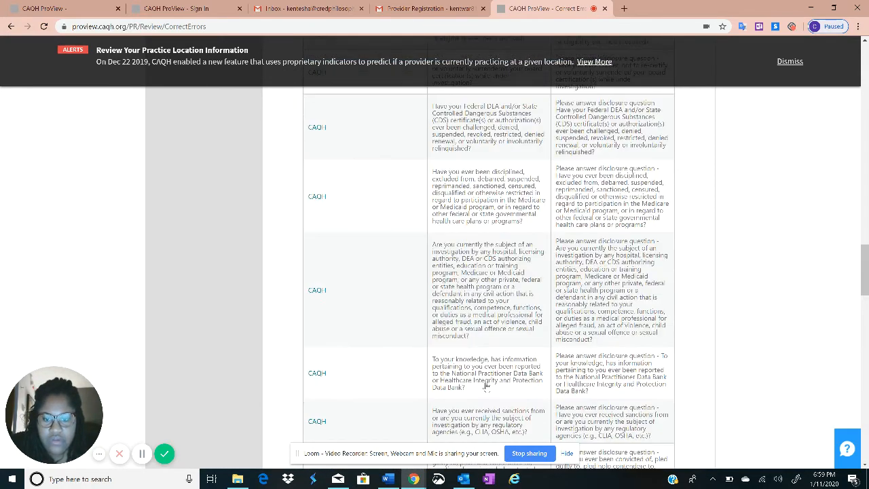
scroll(448, 339, up, 10)
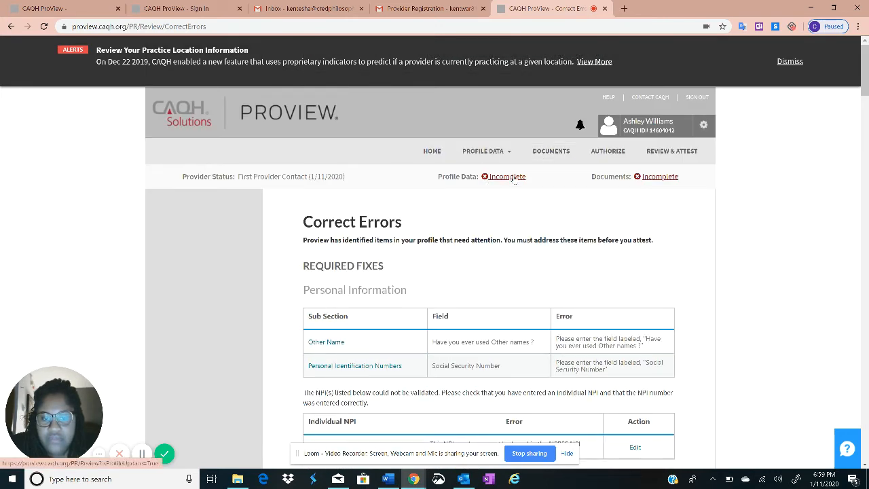
click(648, 176)
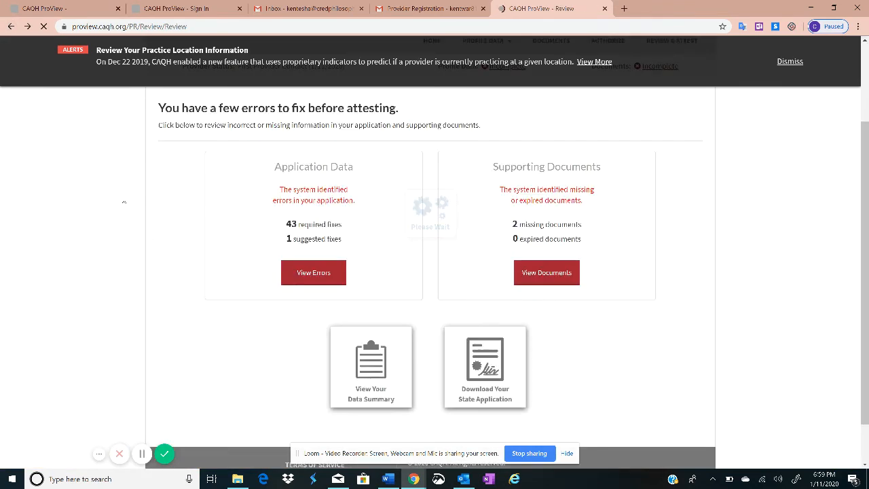
Open the Documents page that lists Application Release and Letter of Self Insurance as missing
click(548, 271)
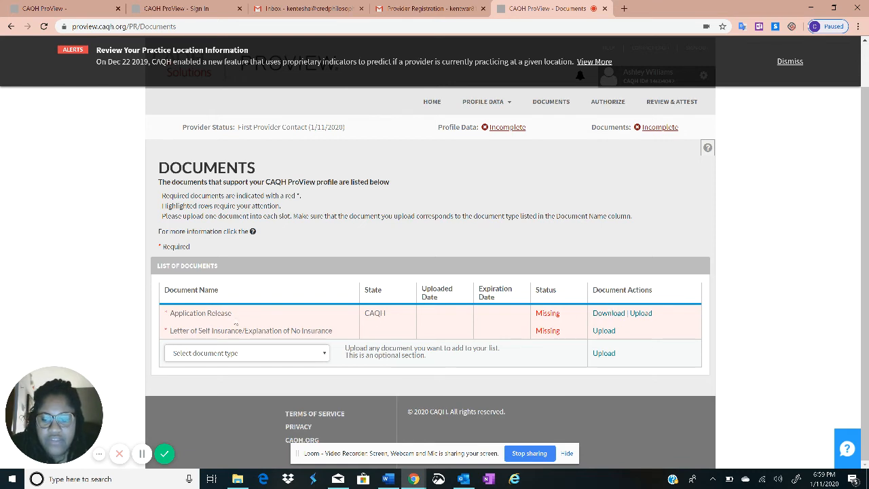
Download the Application Release form and open the PDF from the download bar
click(607, 313)
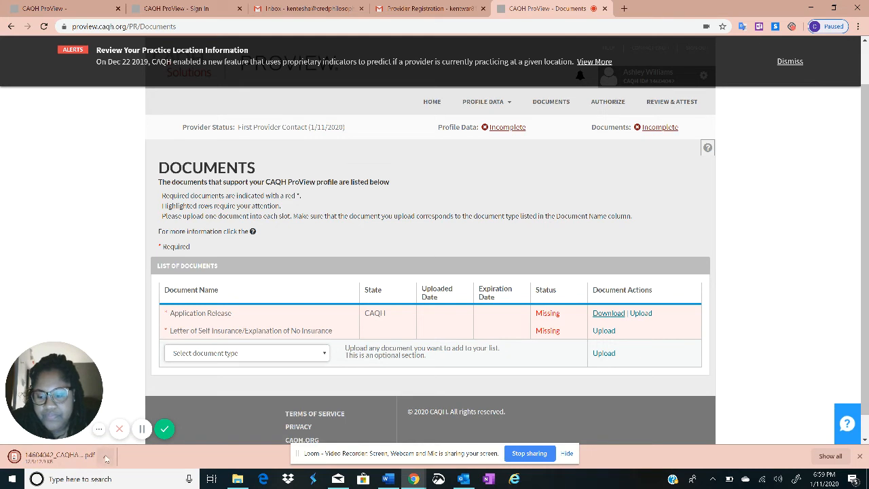
click(106, 460)
click(138, 386)
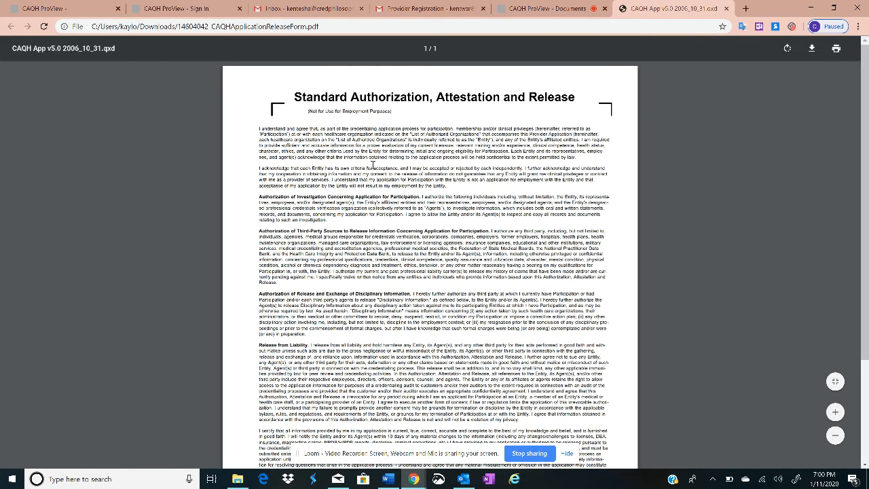
Read the Standard Authorization, Attestation and Release PDF down to its signature and date lines
scroll(447, 239, down, 2)
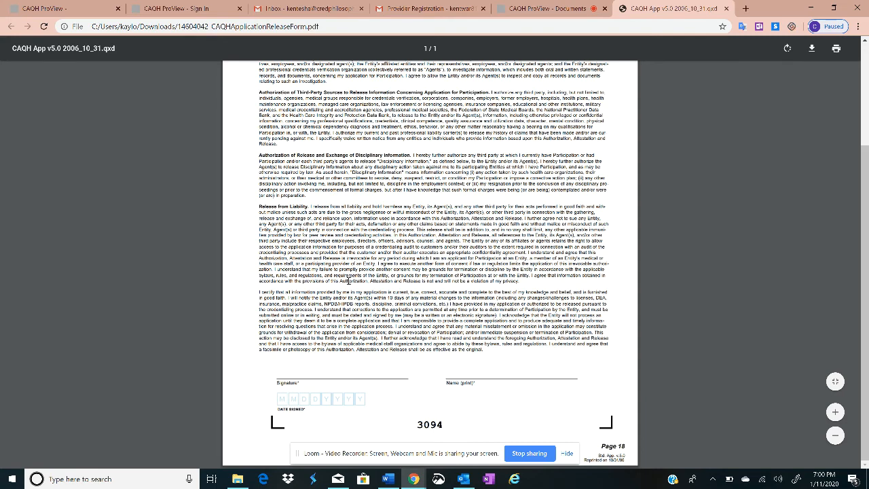
scroll(315, 309, up, 2)
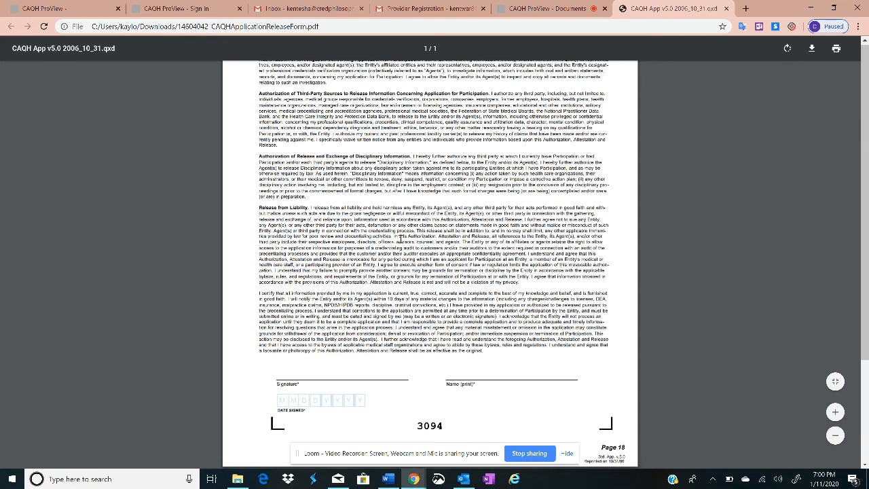
scroll(370, 297, down, 2)
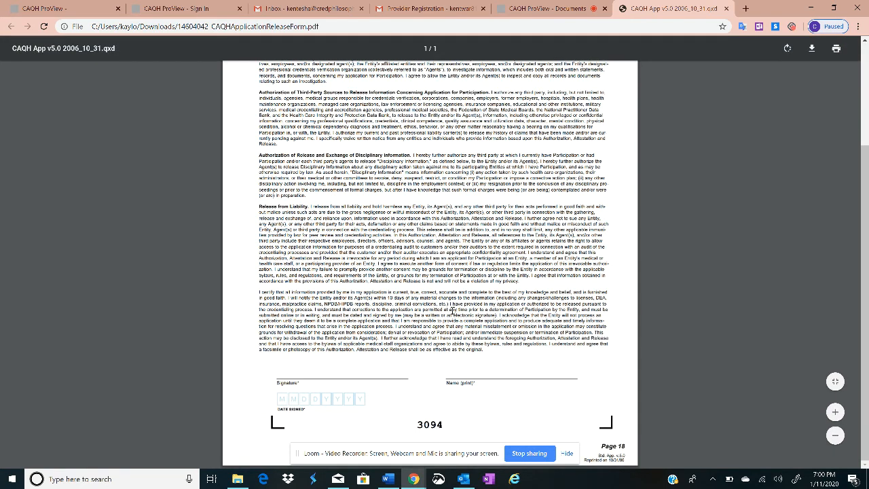
scroll(452, 309, up, 3)
scroll(406, 230, down, 3)
Close the release form, browse the optional document types without choosing one, and go back
click(726, 9)
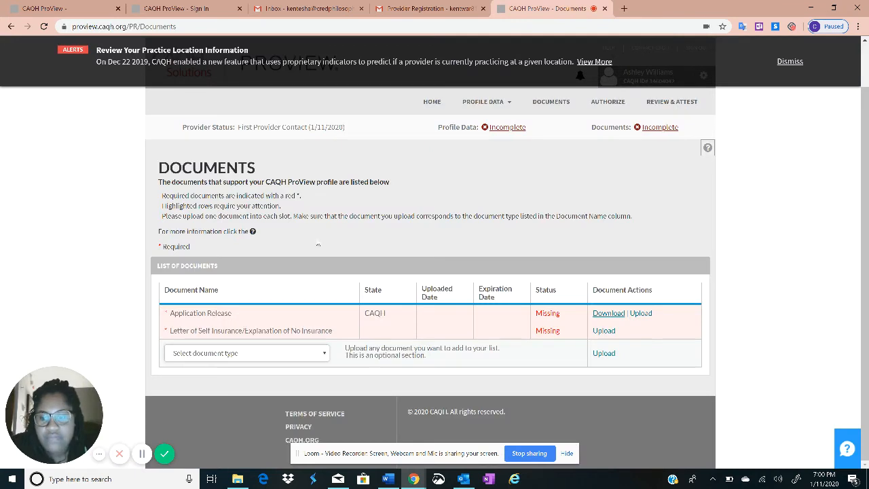
click(263, 355)
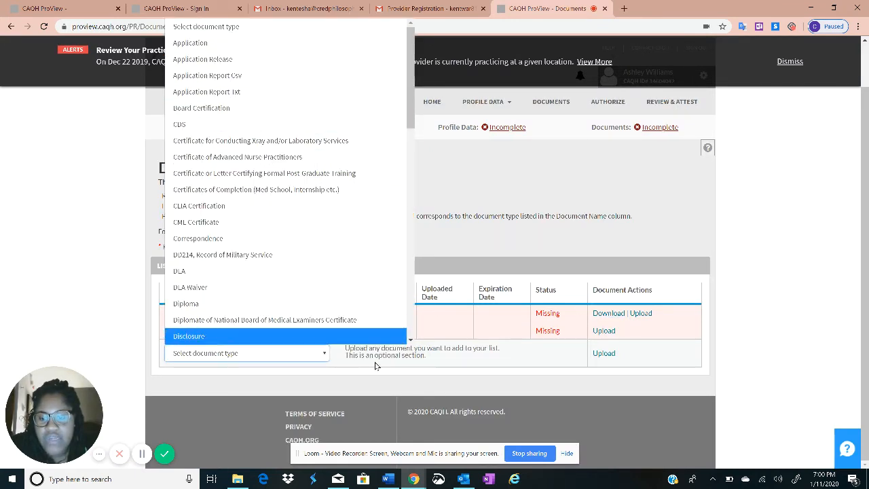
scroll(242, 72, down, 10)
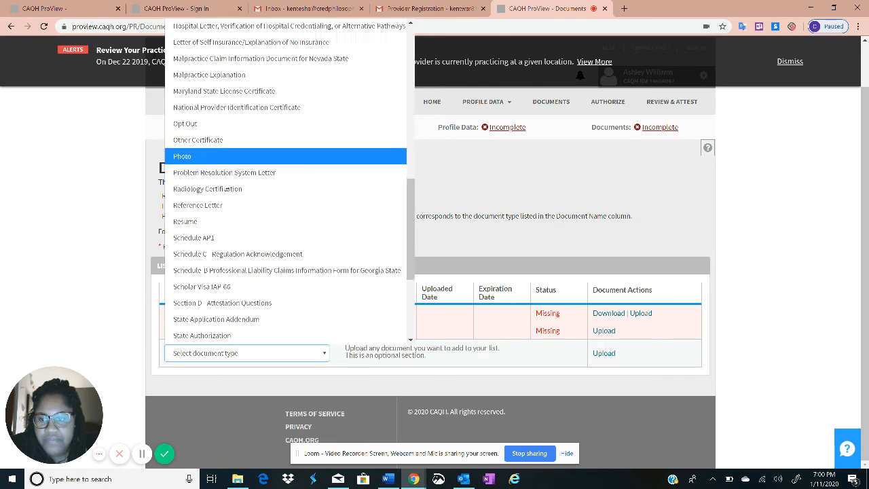
scroll(255, 285, up, 10)
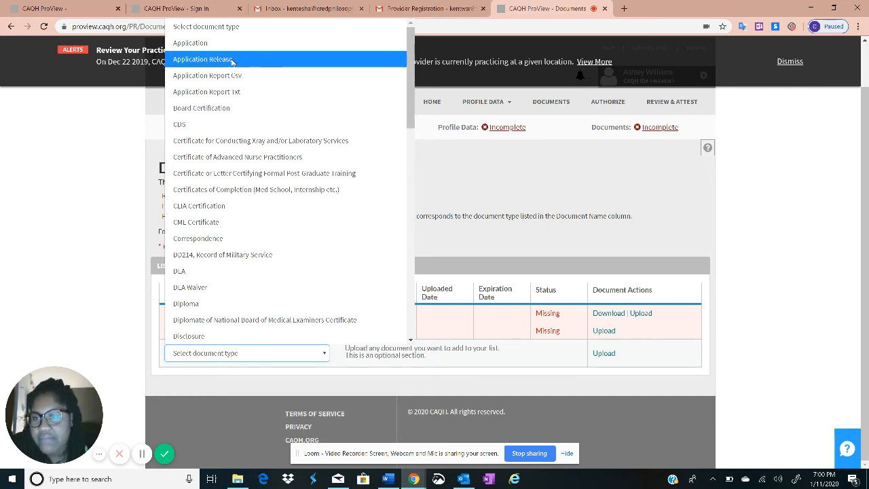
scroll(204, 244, down, 6)
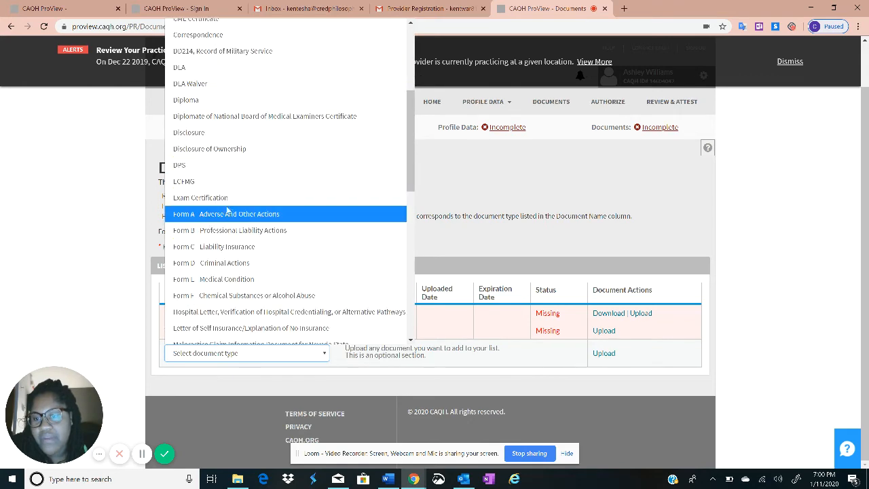
scroll(258, 224, down, 5)
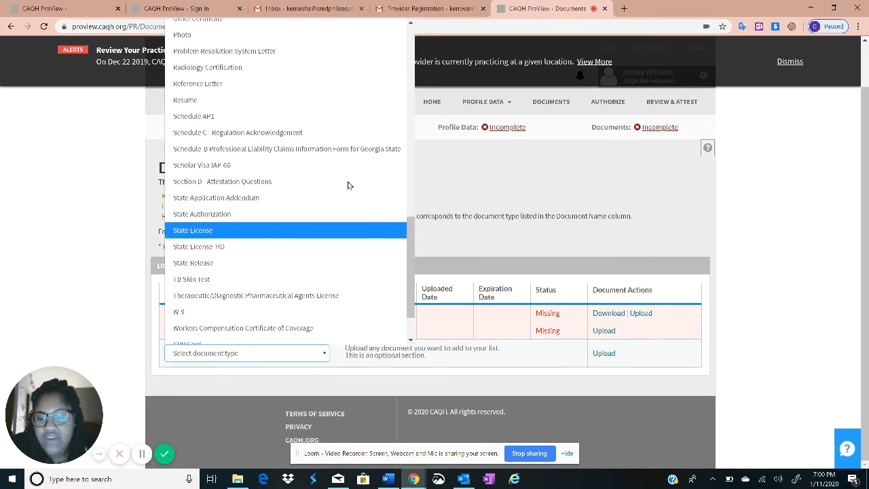
click(636, 182)
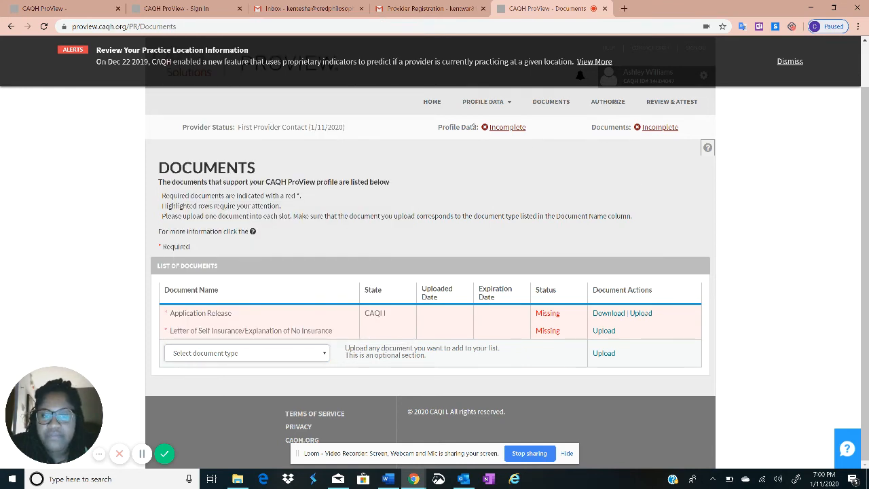
click(11, 30)
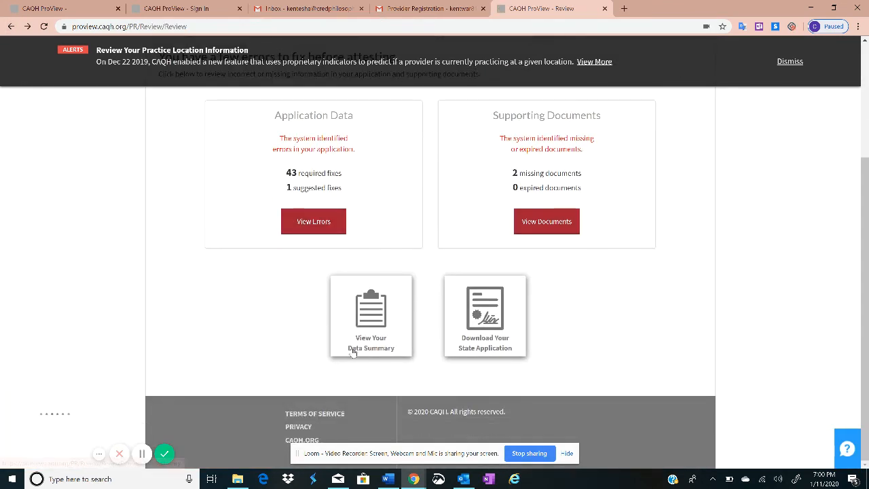
Open the Provider Data Summary in a new tab and dismiss the practice location alert
click(373, 324)
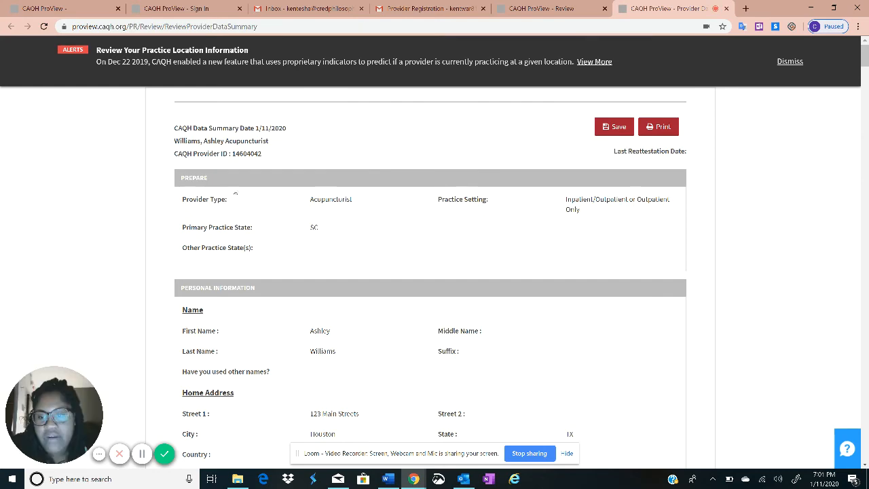
scroll(279, 265, down, 4)
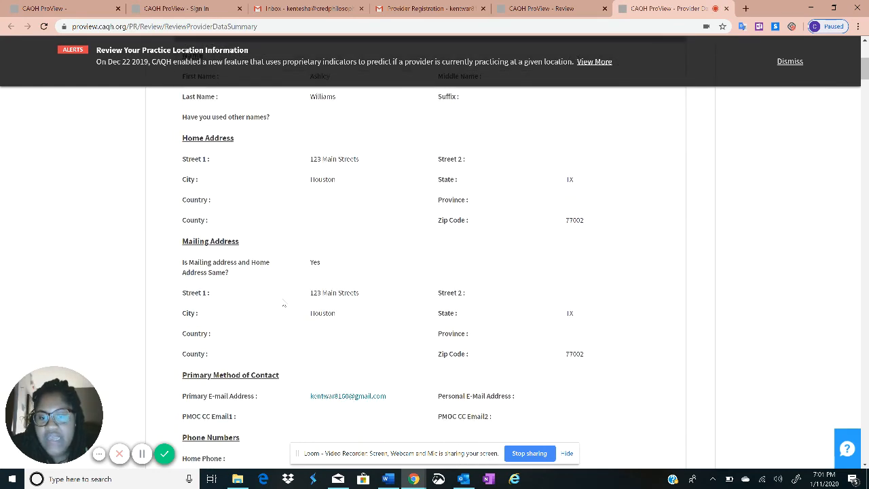
scroll(284, 304, down, 2)
scroll(301, 268, up, 6)
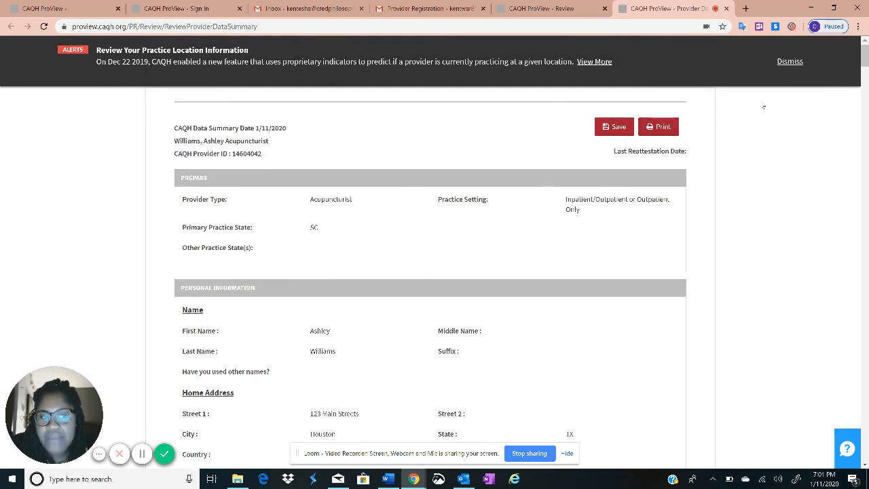
click(787, 62)
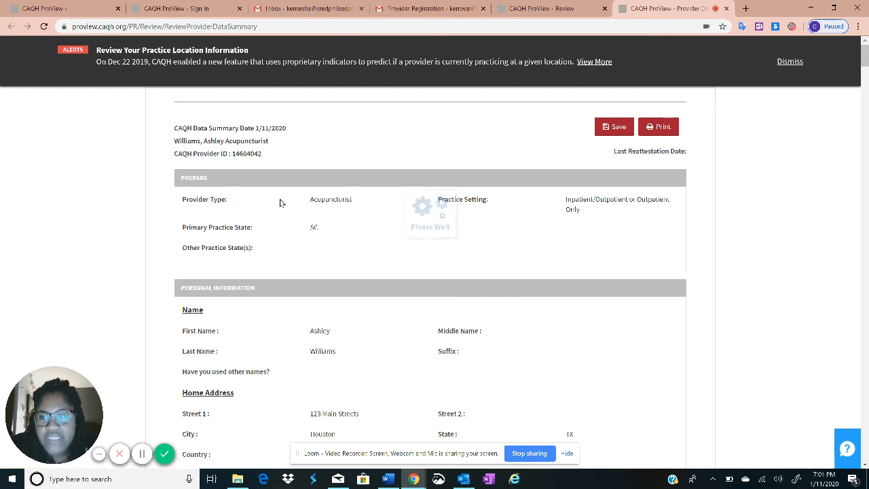
Read through the disclosure questions, including 25 and 26, then return to the Review tab
scroll(380, 251, down, 13)
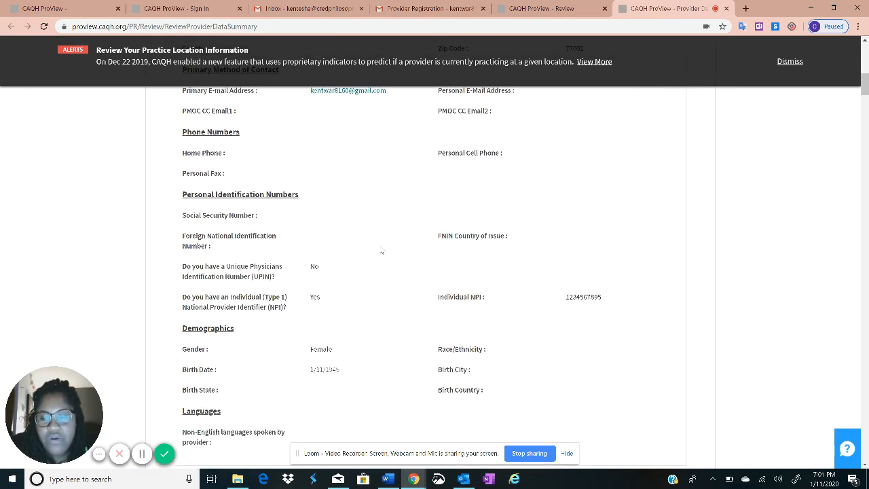
scroll(368, 273, down, 15)
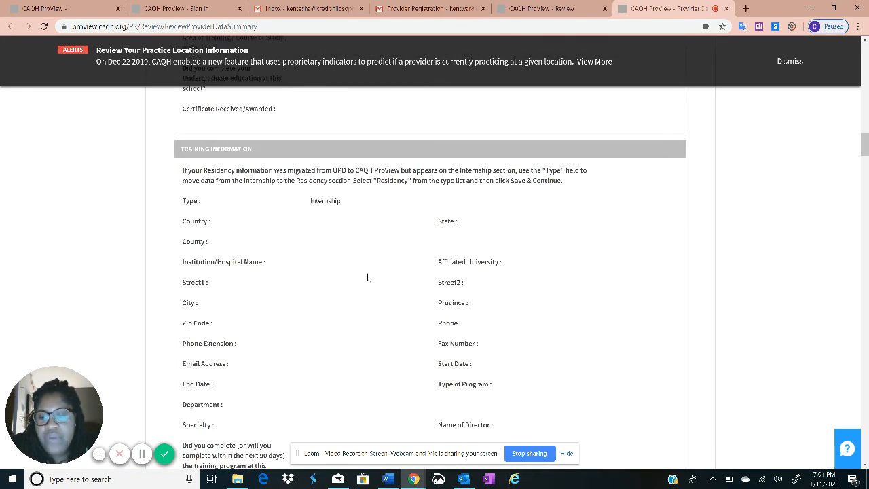
scroll(369, 281, down, 15)
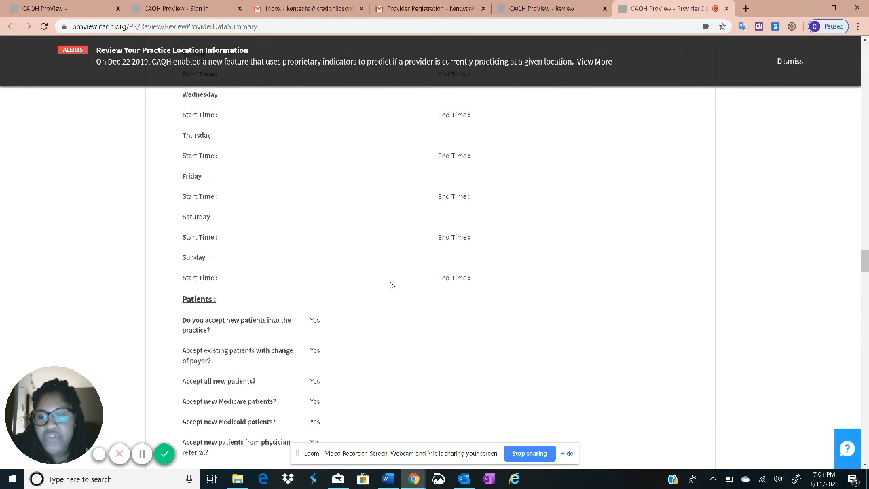
scroll(366, 283, down, 5)
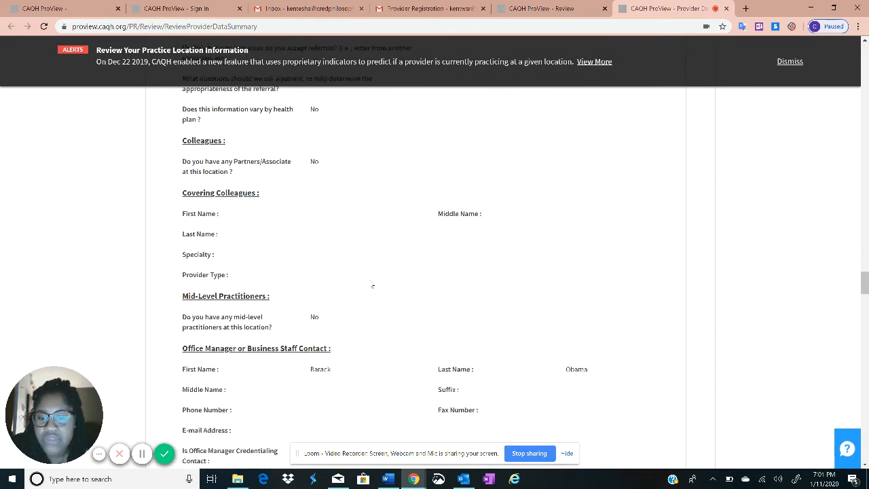
scroll(543, 335, down, 10)
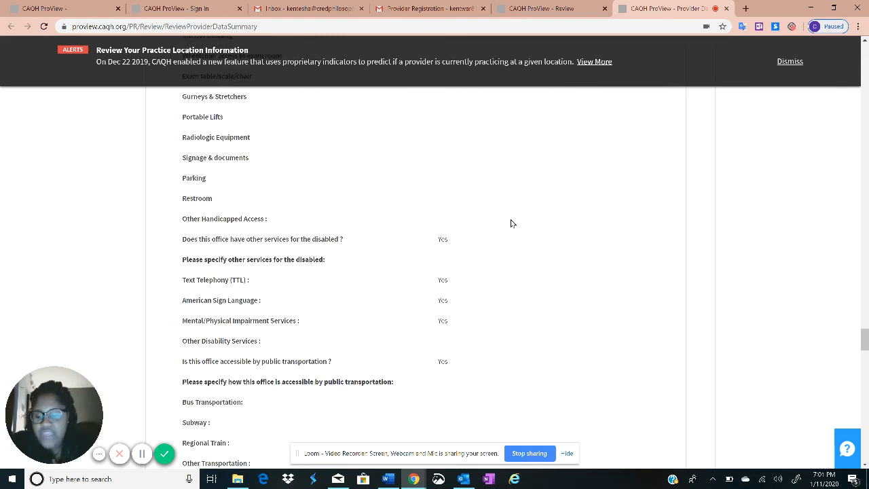
scroll(631, 234, up, 15)
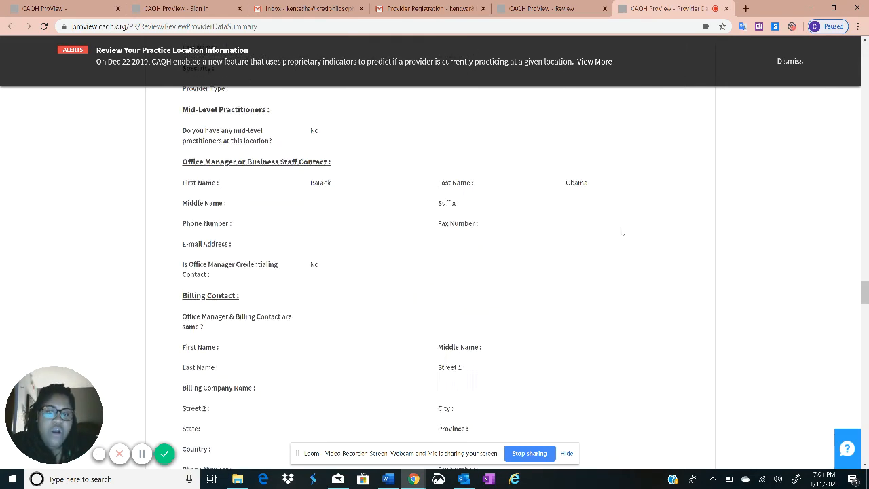
scroll(589, 167, up, 20)
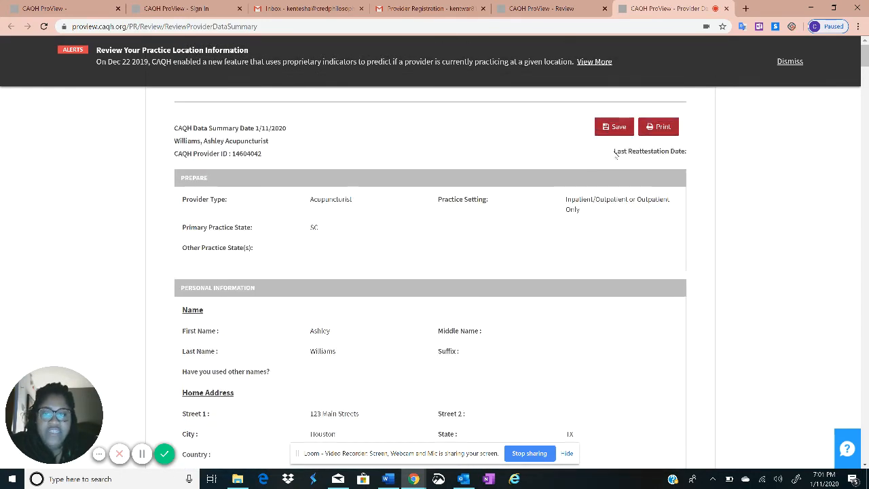
scroll(649, 384, down, 20)
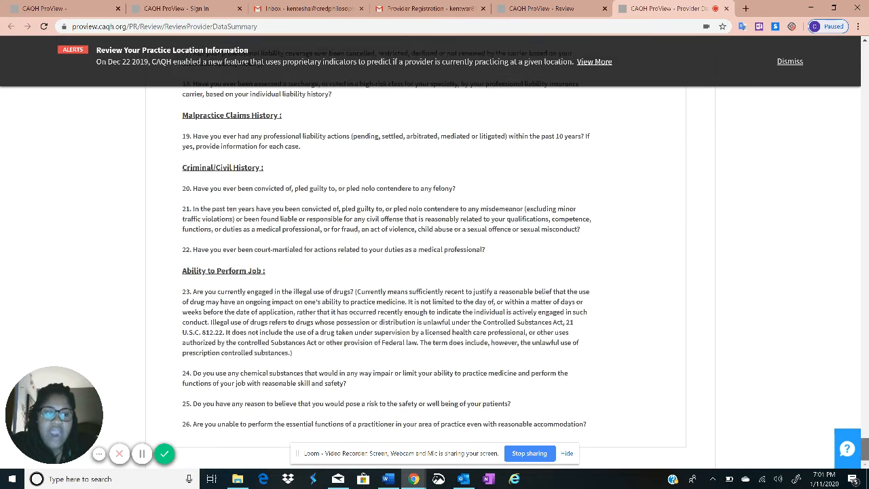
drag(640, 432, 680, 369)
click(679, 370)
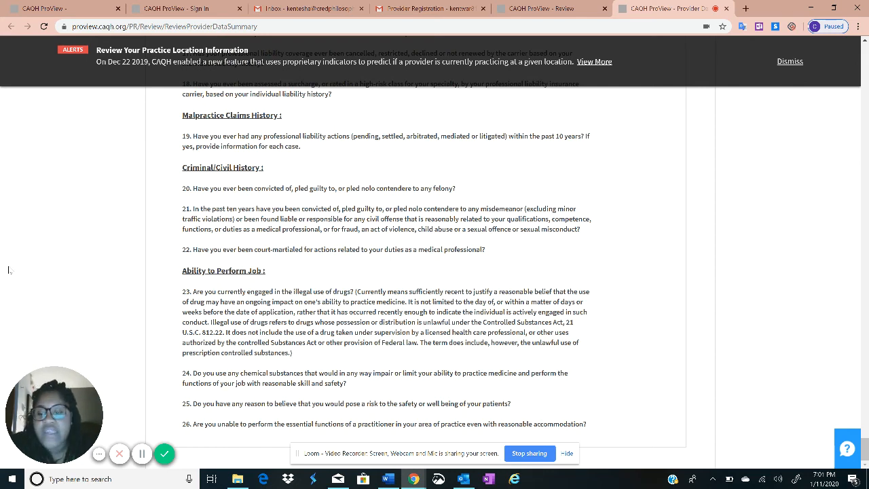
click(550, 8)
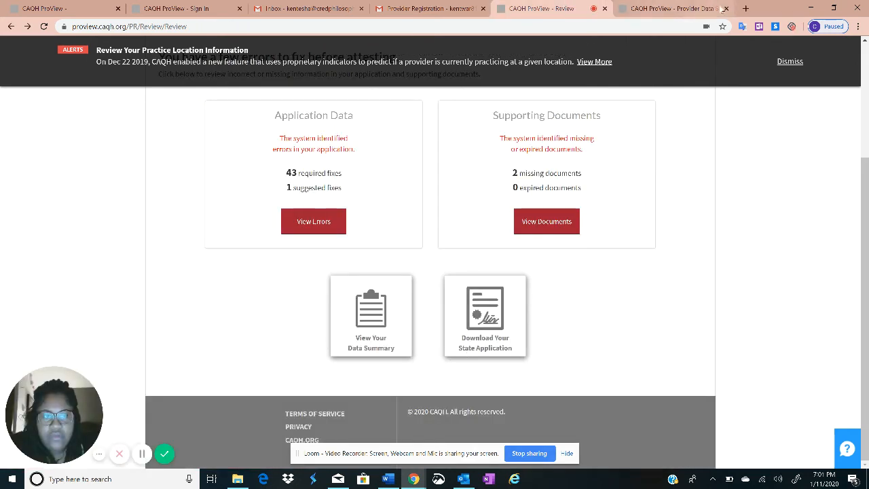
Close the Data Summary tab, download the SC state application with supporting documentation, and open it
click(725, 9)
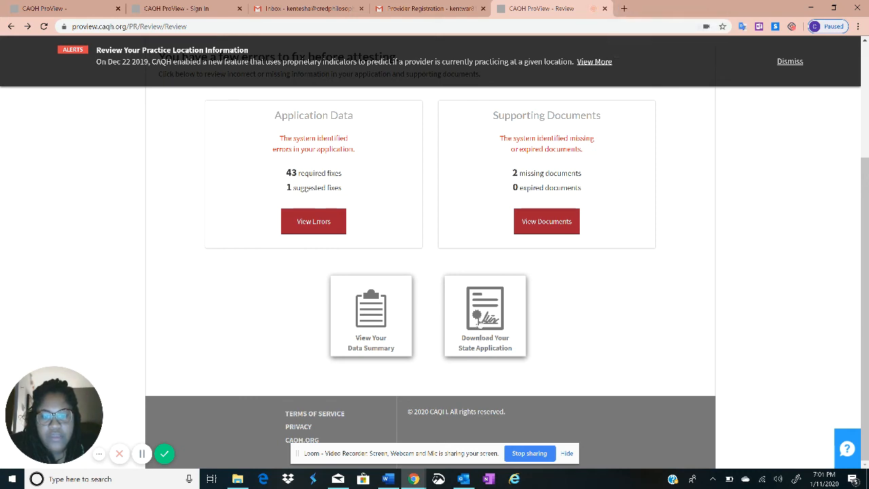
click(468, 321)
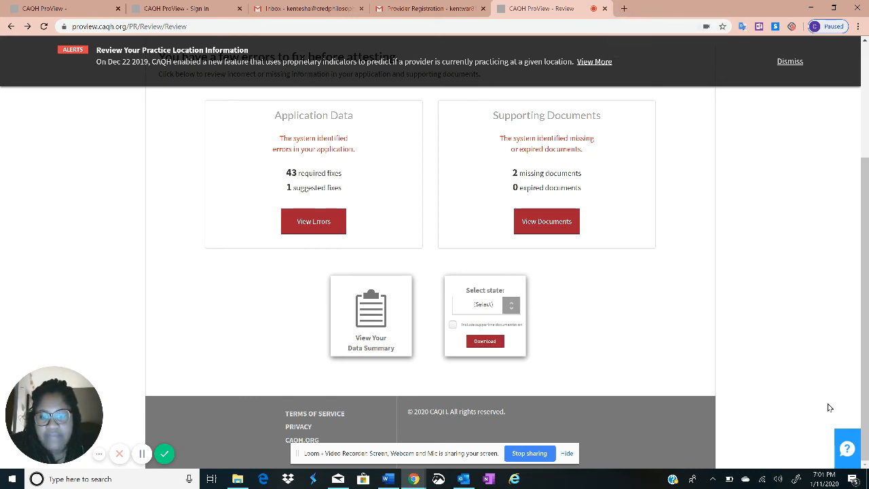
click(511, 305)
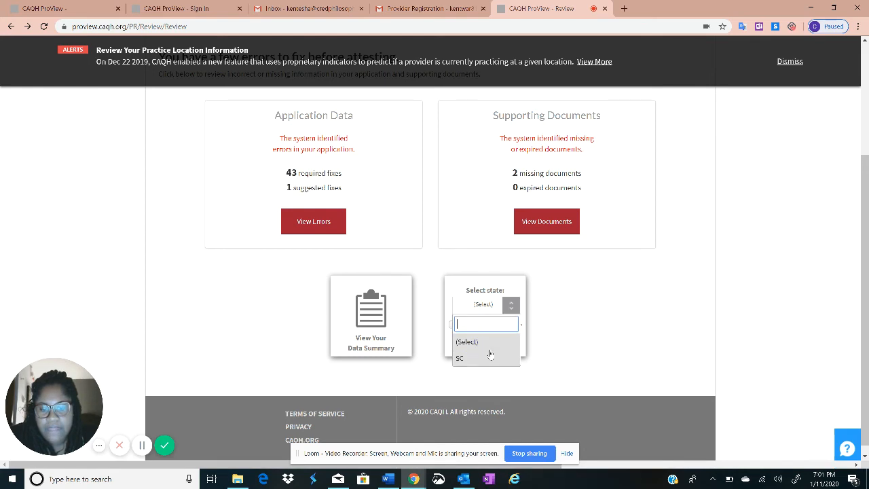
click(484, 360)
click(453, 324)
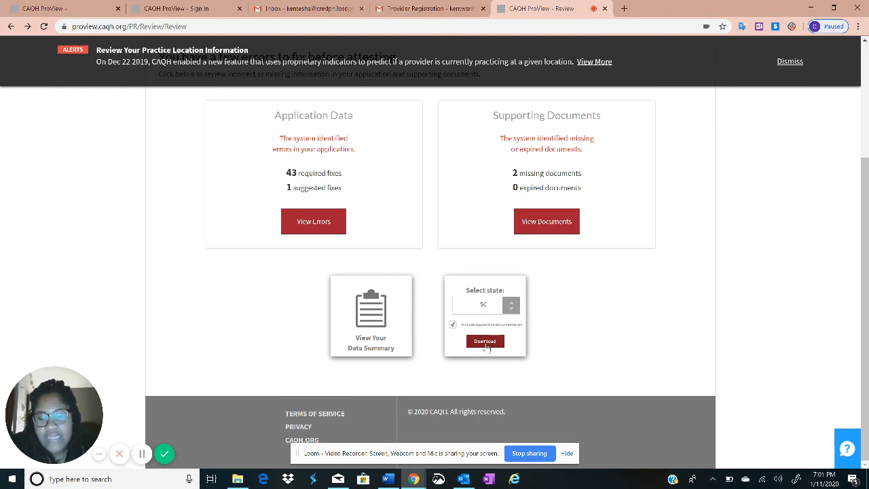
click(486, 346)
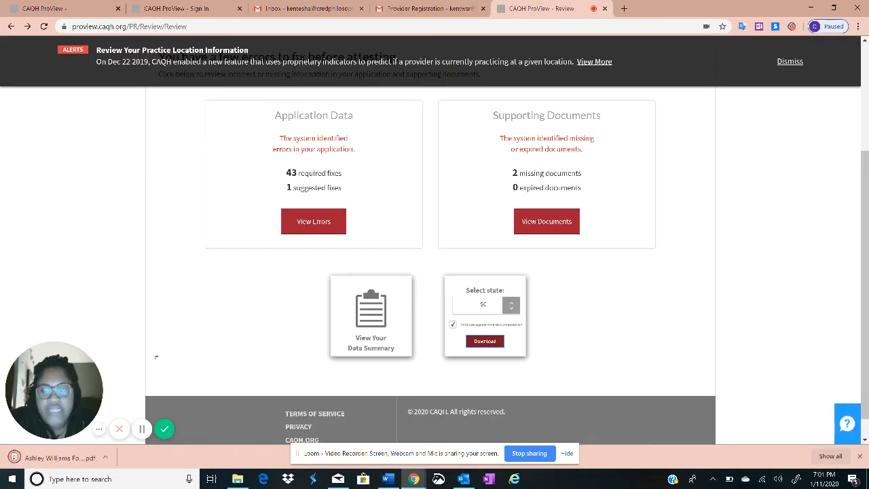
click(105, 457)
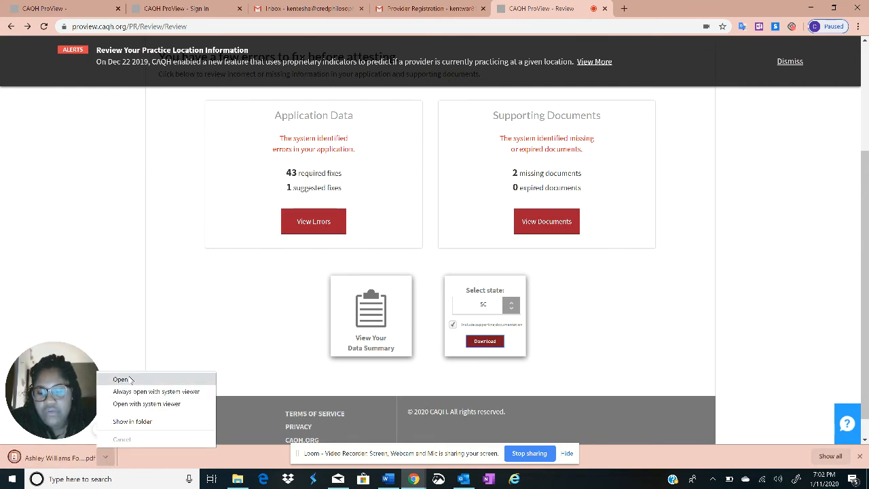
click(129, 378)
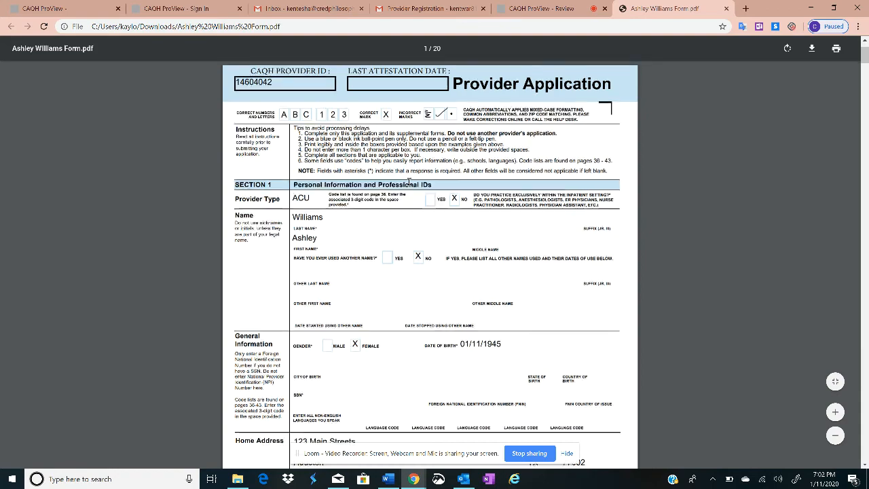
scroll(524, 177, down, 3)
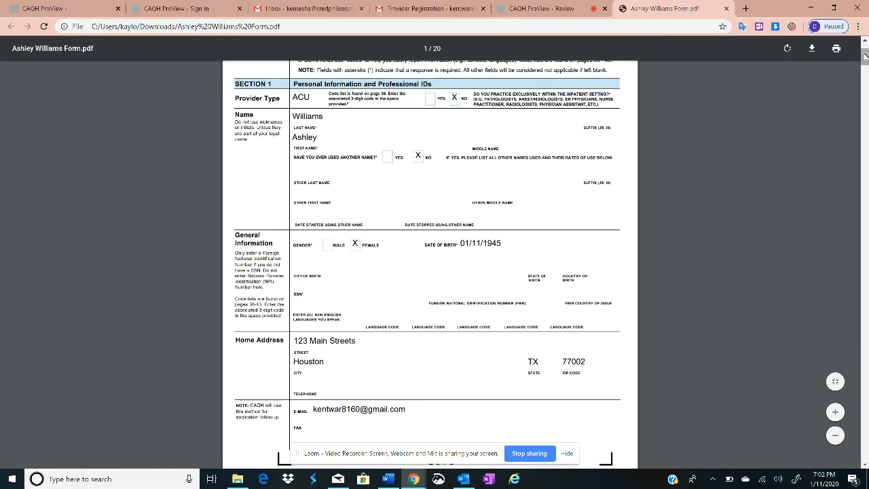
drag(865, 58, 864, 466)
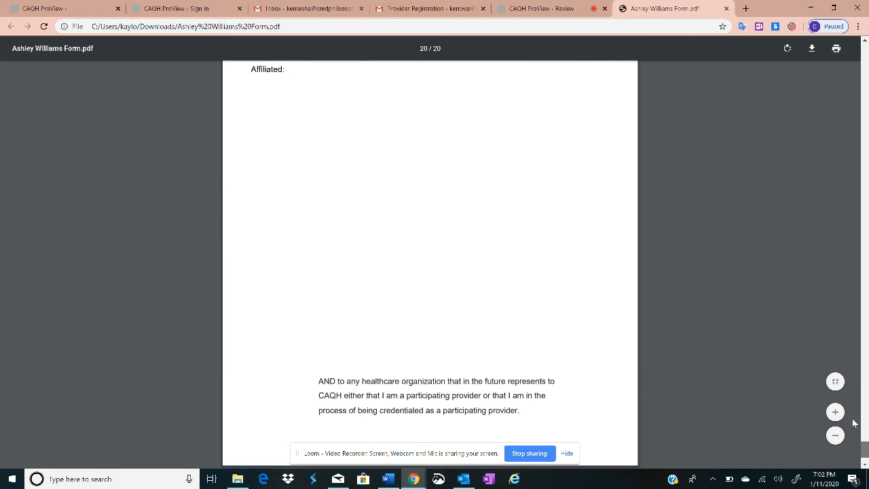
scroll(818, 295, up, 20)
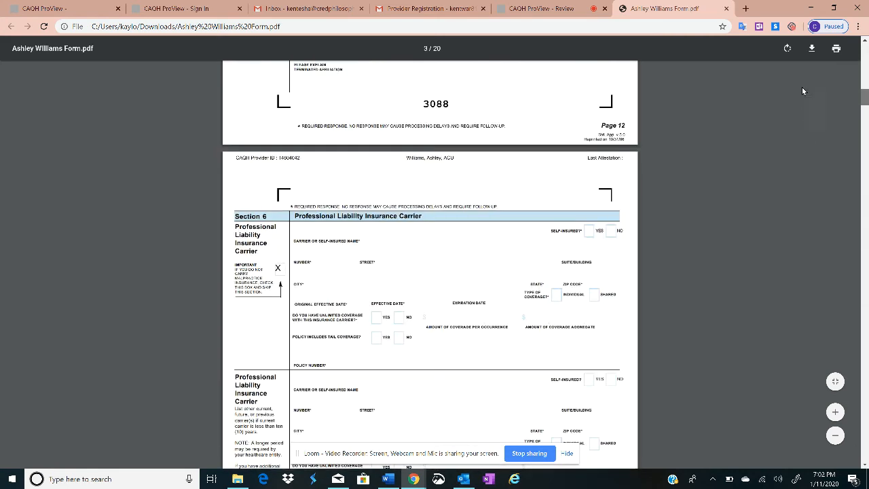
scroll(808, 56, up, 10)
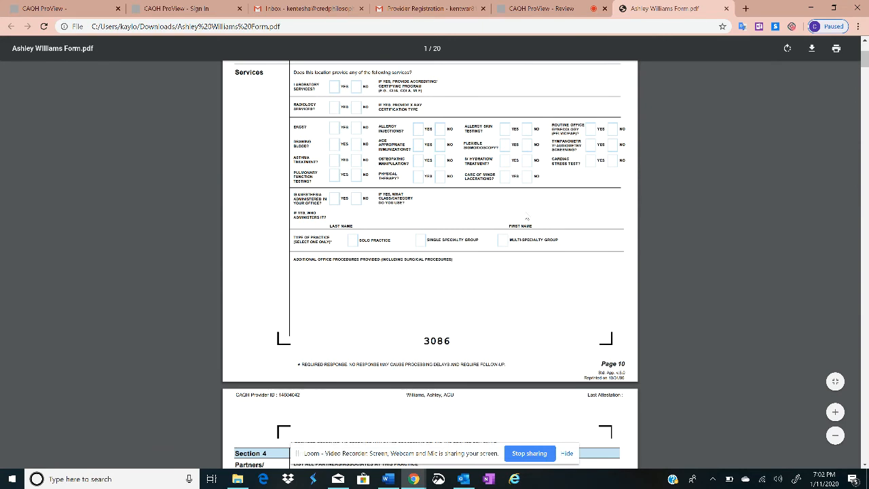
scroll(787, 142, up, 8)
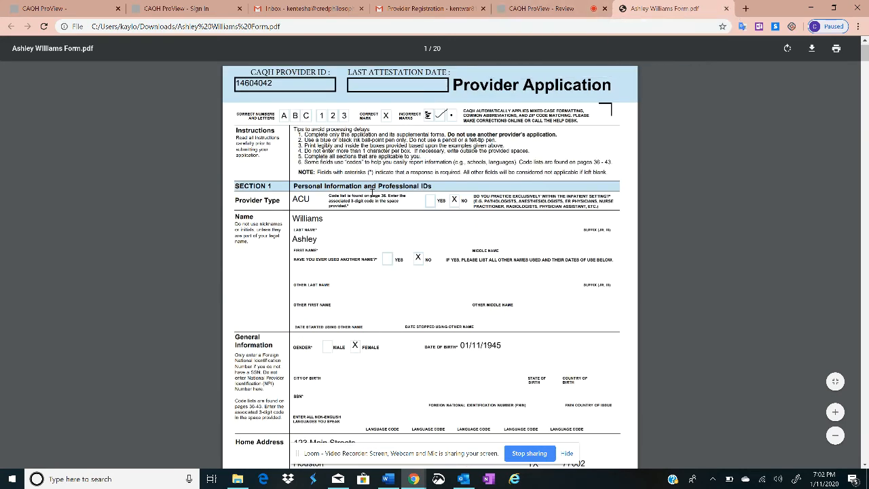
scroll(372, 193, down, 3)
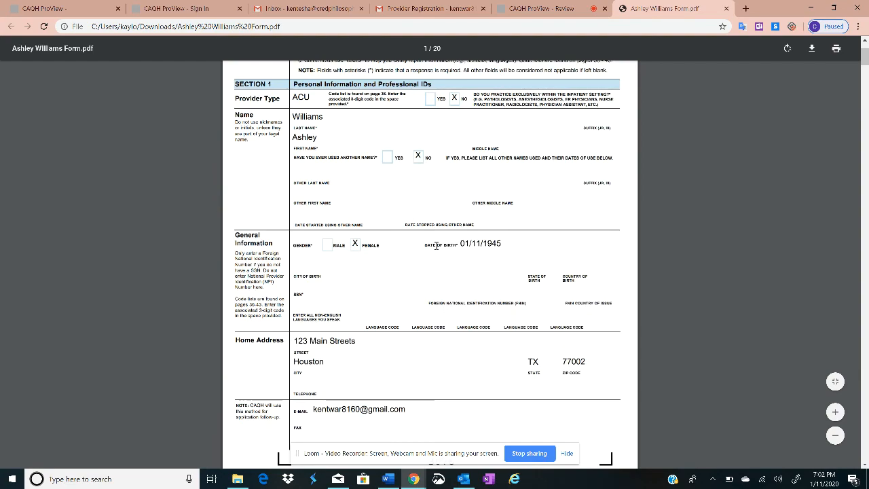
scroll(437, 246, down, 5)
scroll(437, 218, up, 7)
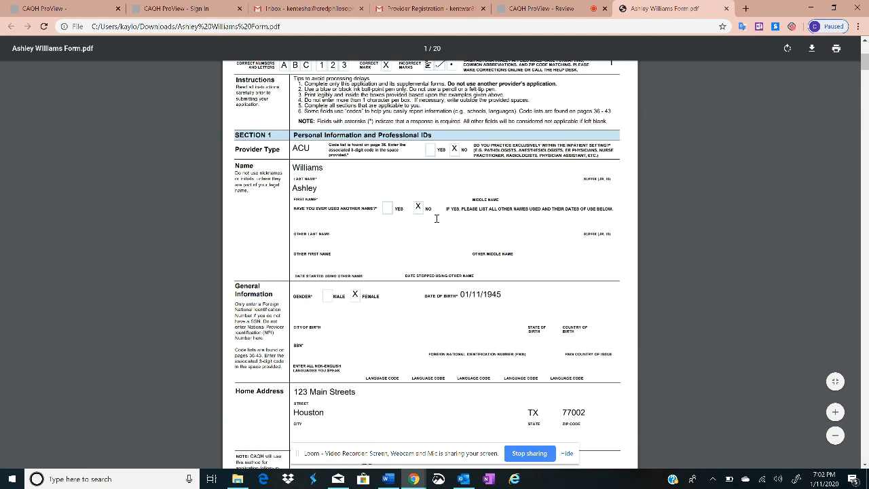
scroll(436, 218, down, 20)
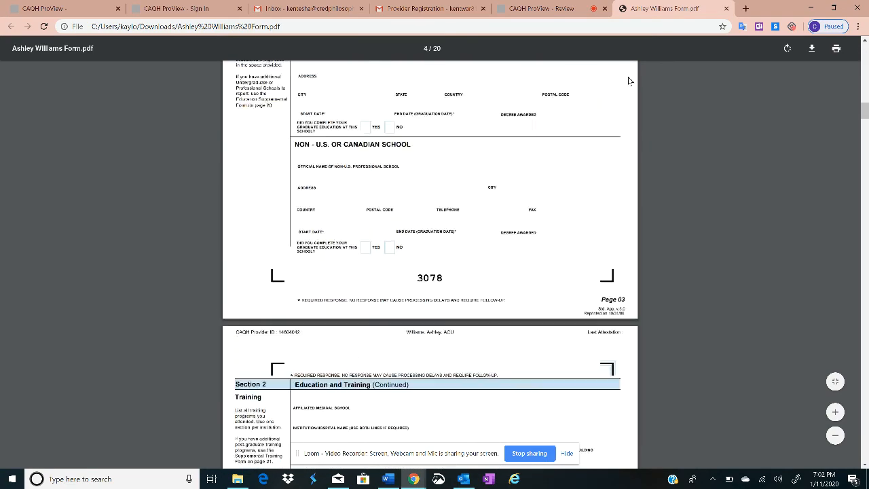
scroll(628, 81, down, 5)
Close the application PDF and return to the Review page
click(726, 8)
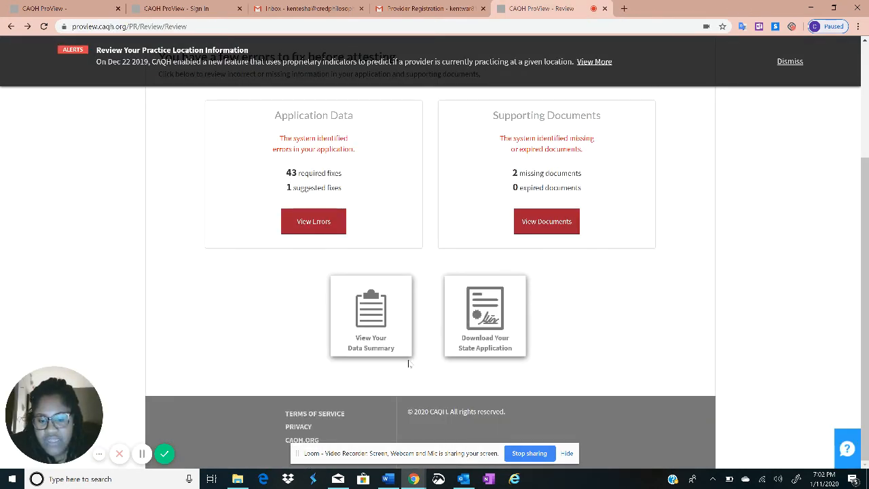
click(567, 453)
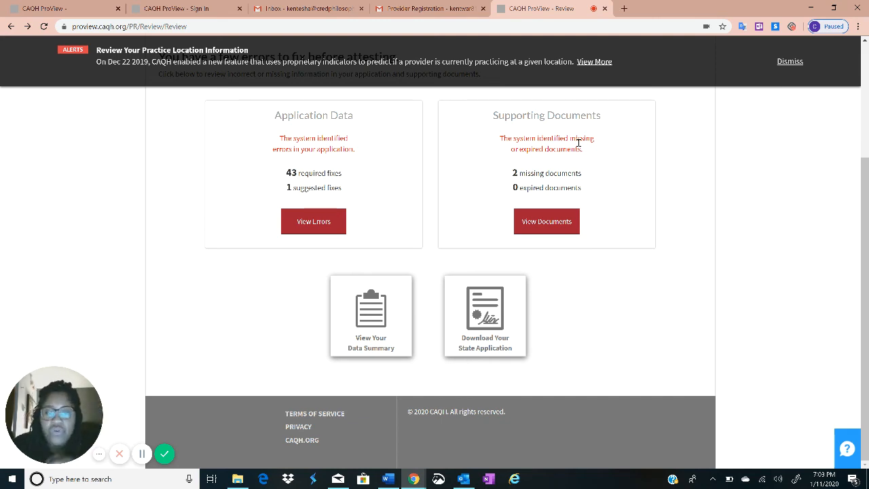
scroll(682, 71, up, 3)
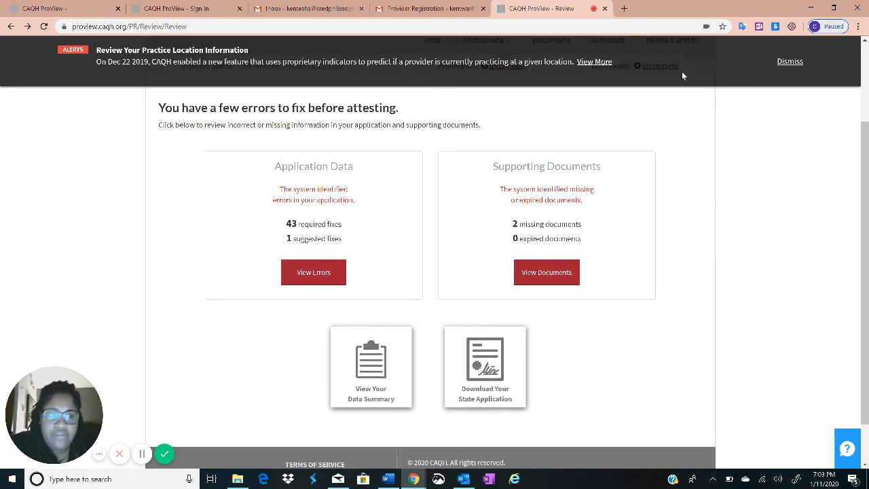
scroll(438, 416, down, 3)
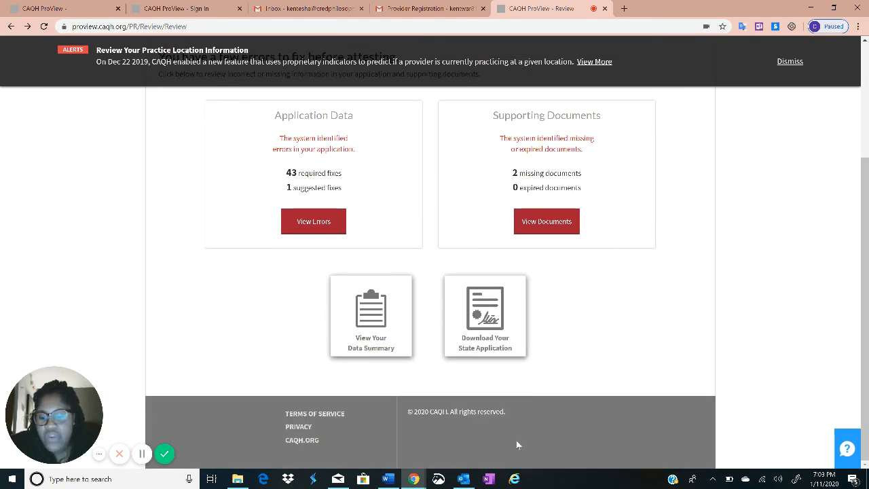
scroll(638, 353, up, 3)
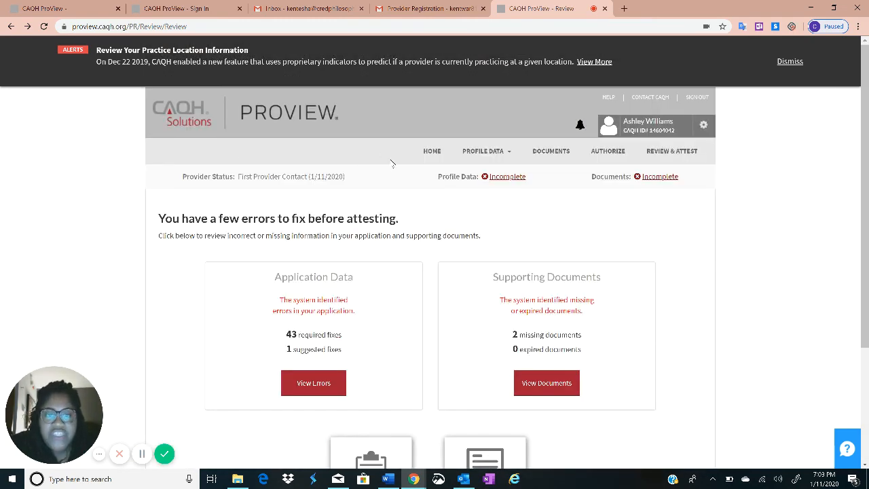
mouse_move(481, 148)
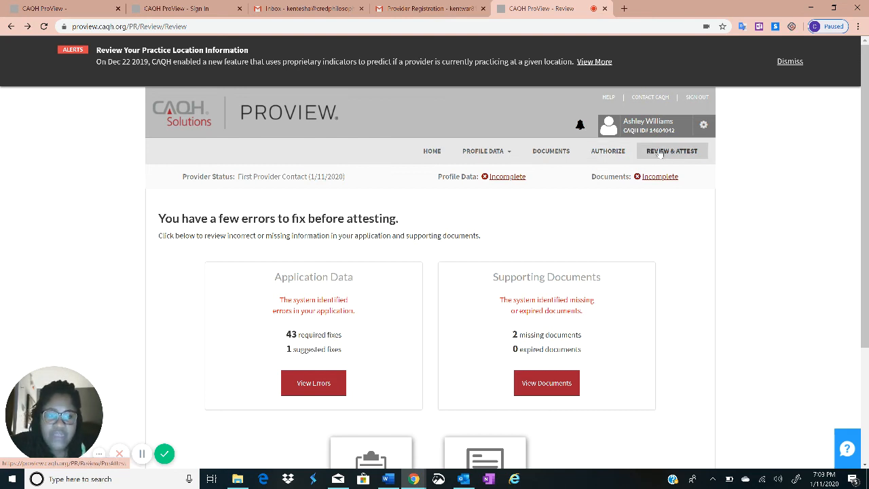
scroll(287, 254, down, 3)
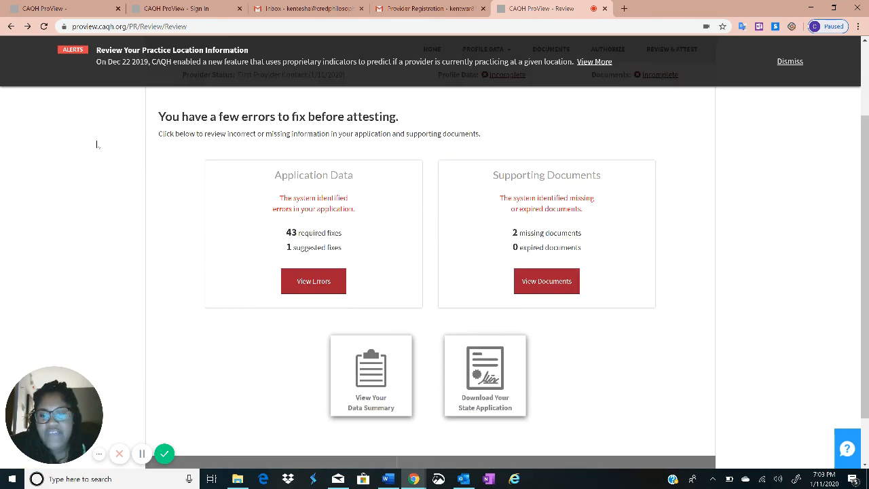
scroll(532, 174, up, 3)
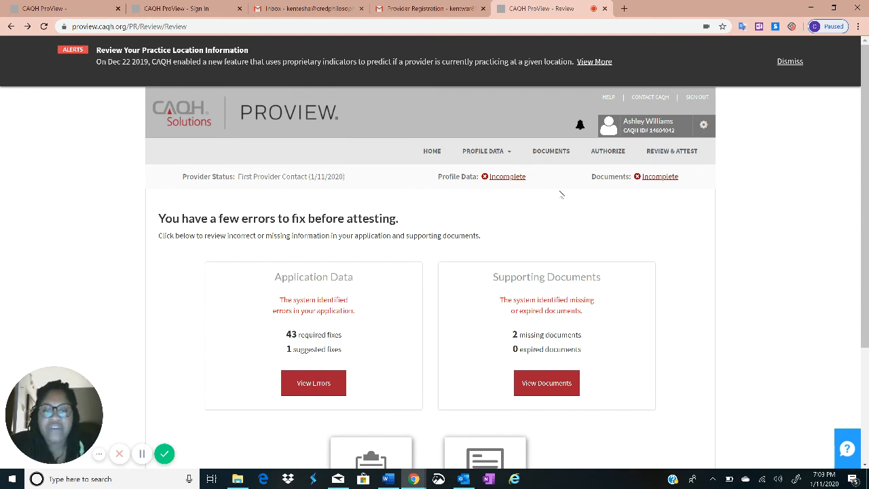
Highlight the Profile Data: Incomplete, Documents and Provider Status lines on the Review page
drag(437, 176, 539, 181)
click(539, 180)
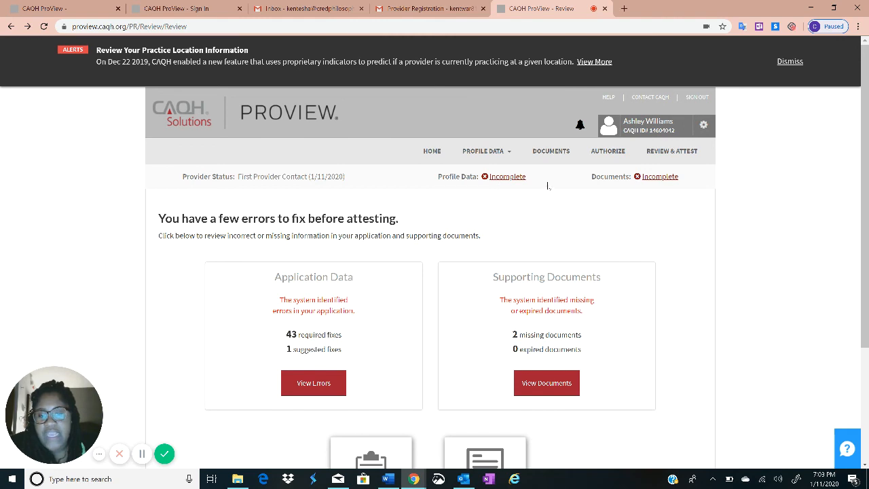
drag(590, 176, 608, 191)
click(697, 184)
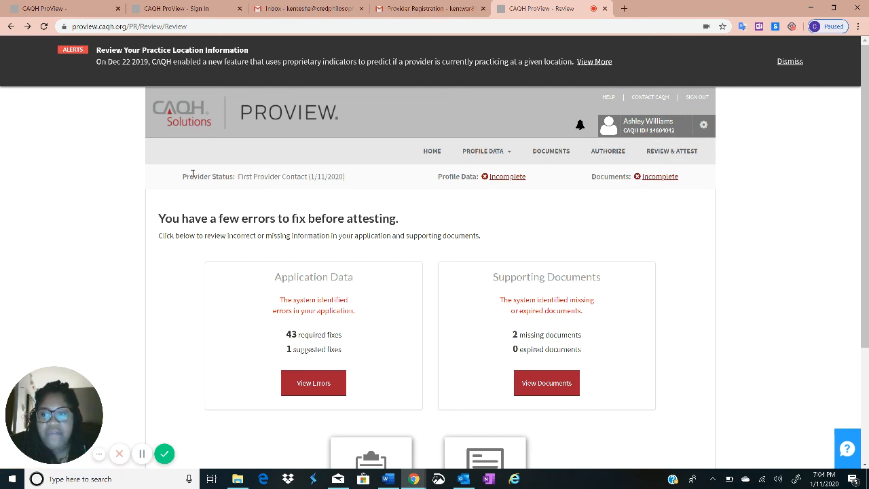
drag(182, 177, 346, 178)
click(352, 179)
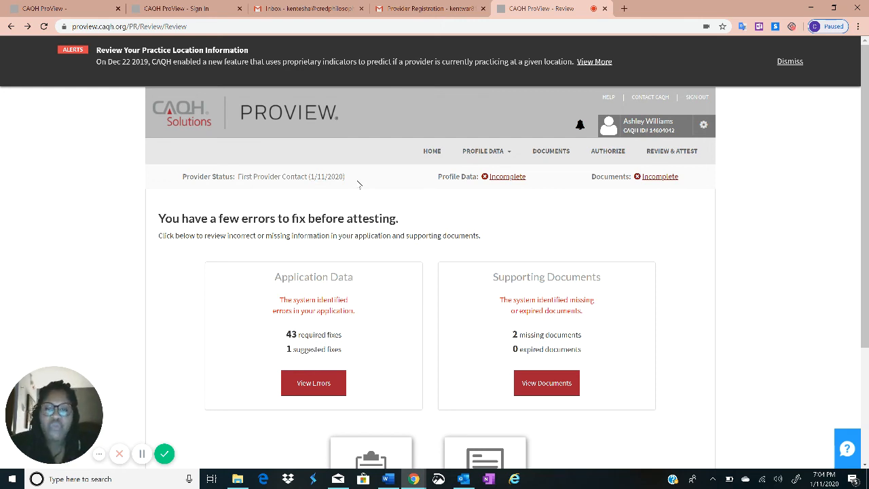
scroll(371, 248, down, 3)
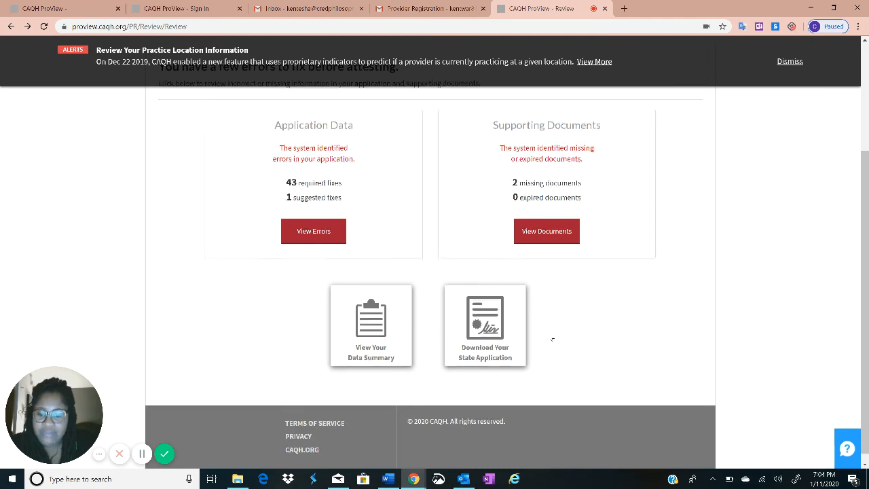
scroll(550, 336, up, 3)
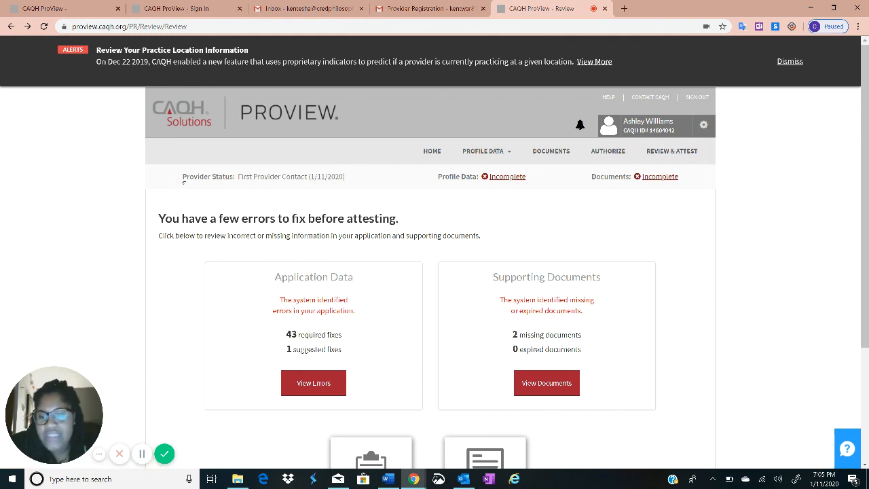
drag(184, 180, 243, 190)
click(336, 178)
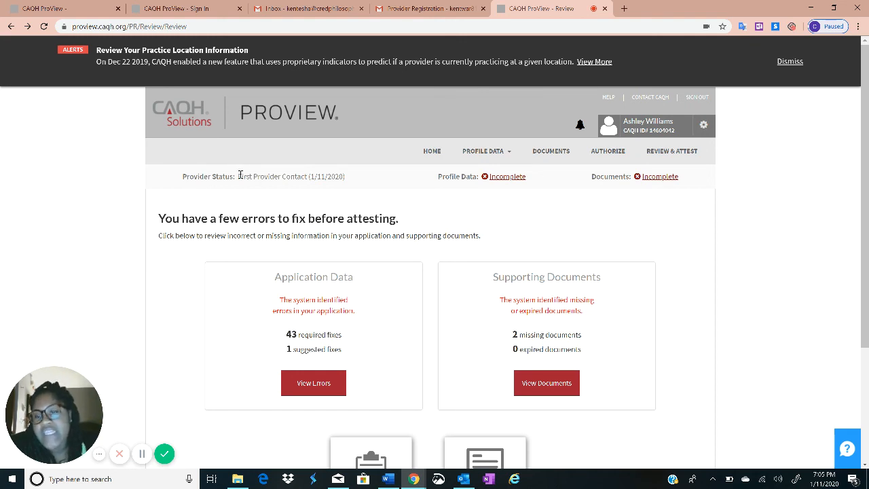
drag(240, 175, 380, 182)
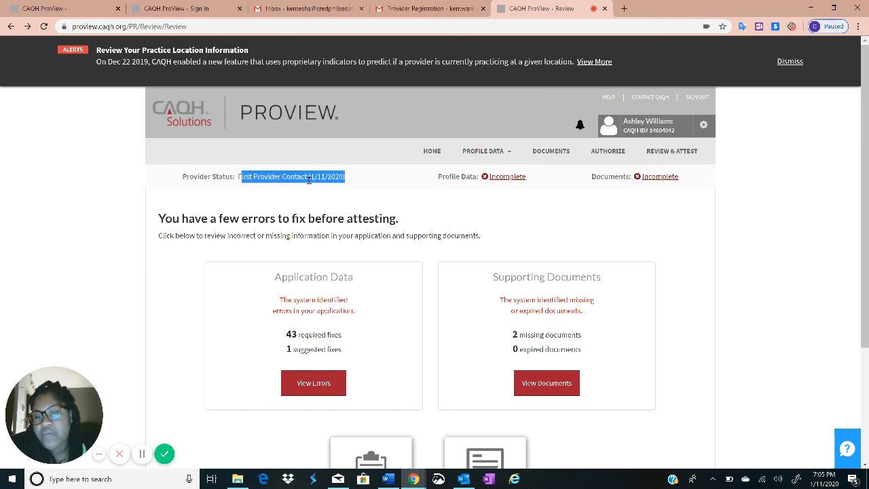
click(356, 171)
drag(292, 177, 351, 179)
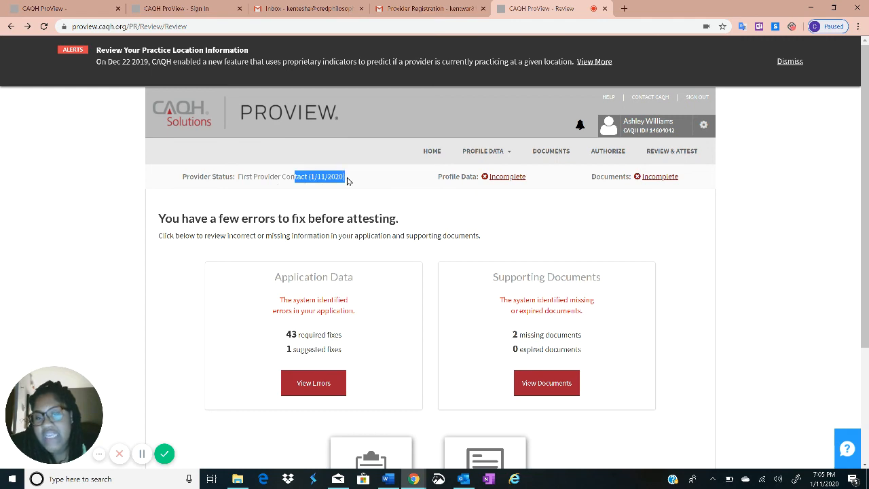
click(345, 178)
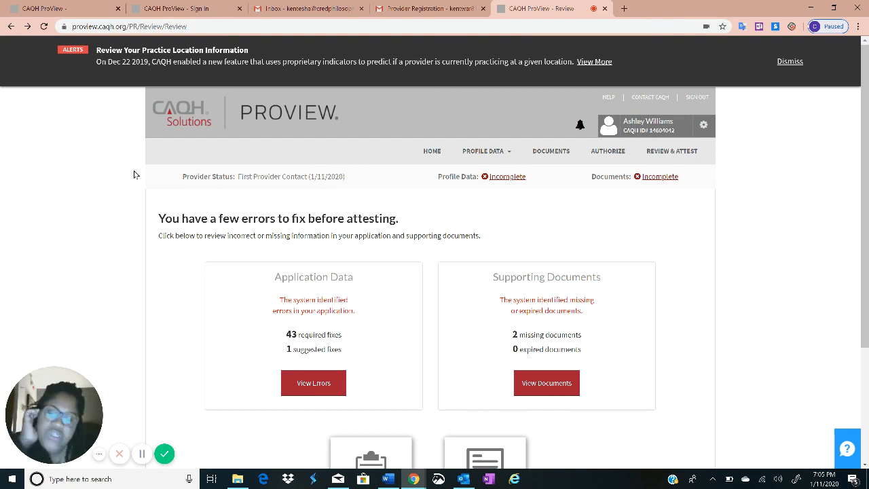
drag(241, 176, 326, 174)
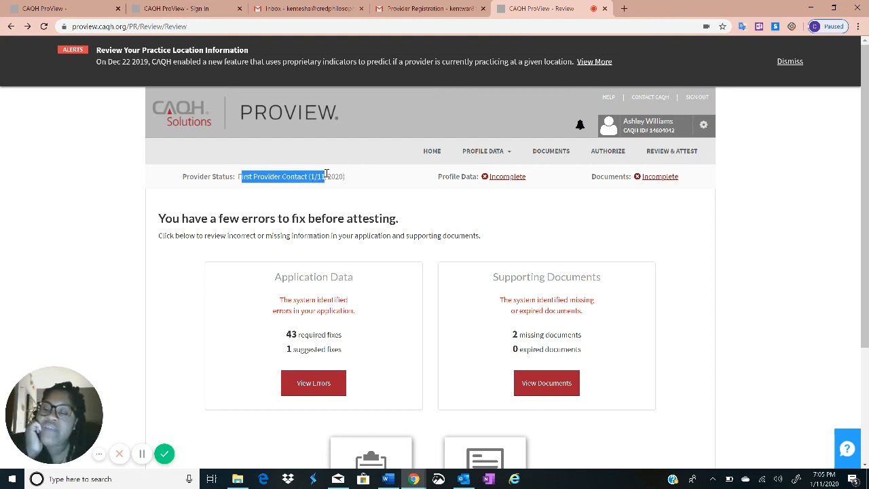
click(744, 263)
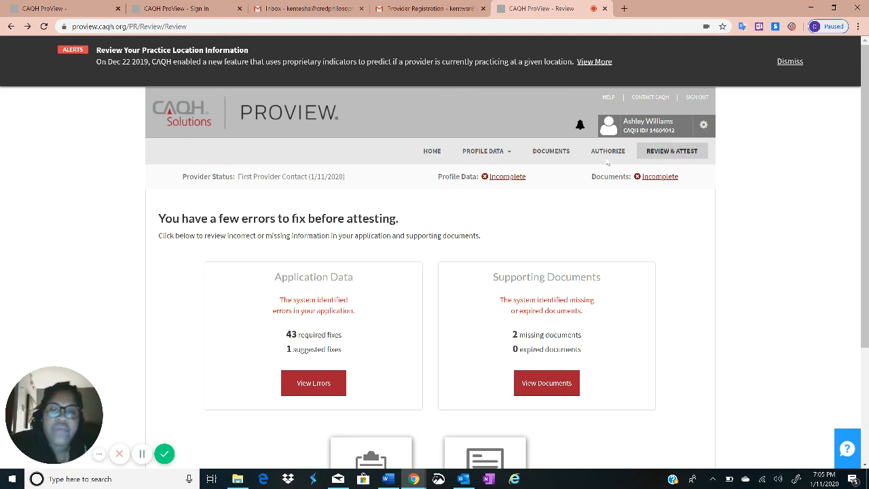
click(666, 153)
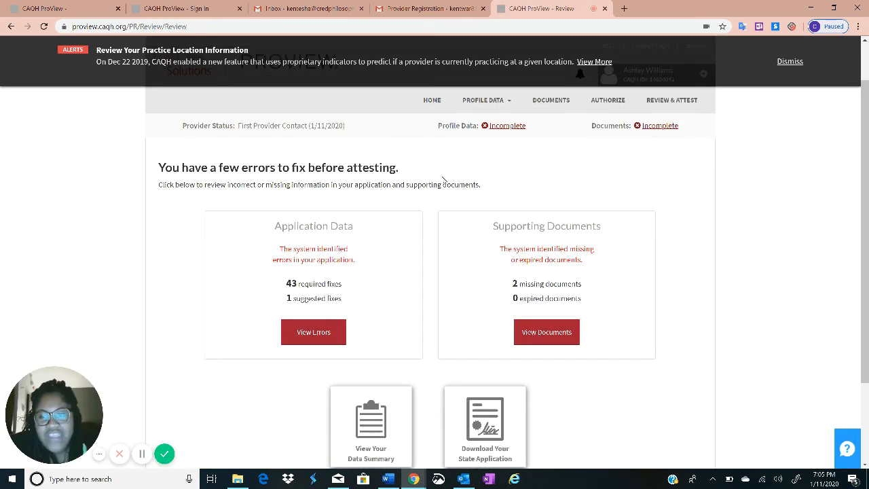
scroll(603, 183, up, 1)
scroll(296, 213, down, 3)
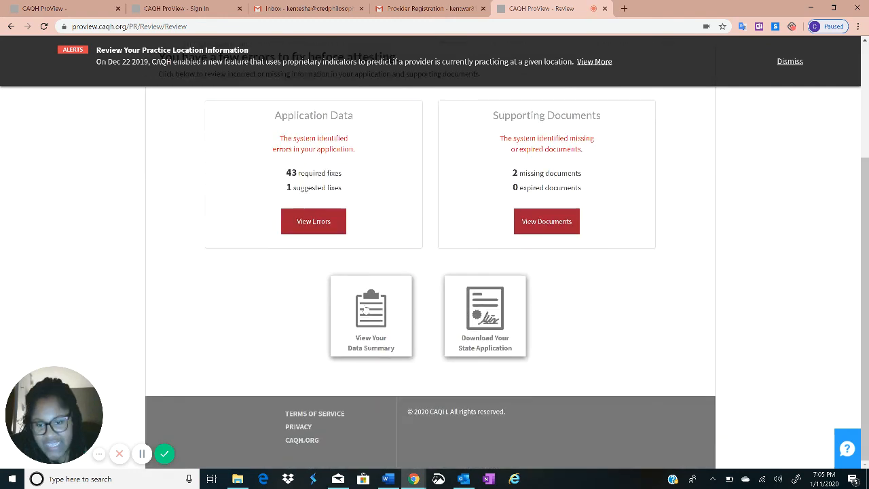
scroll(456, 229, up, 1)
scroll(456, 229, up, 1)
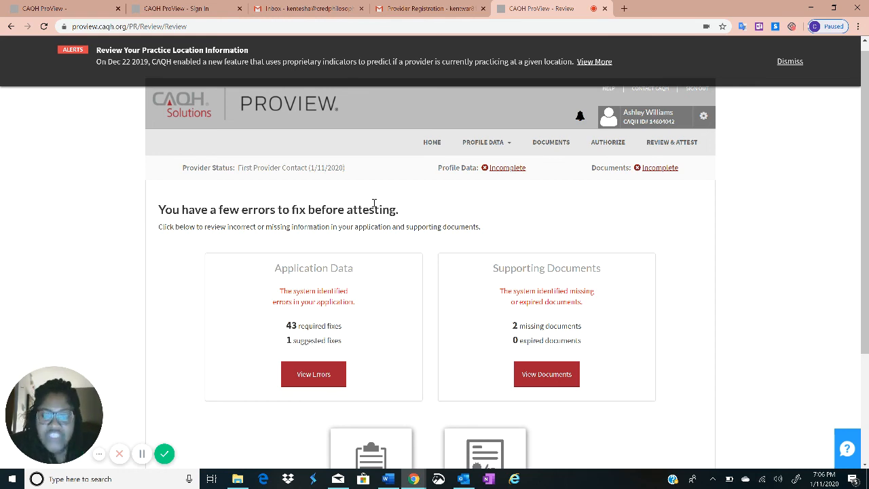
Check the notifications (none), then open the Activity Log from the gear menu
click(579, 124)
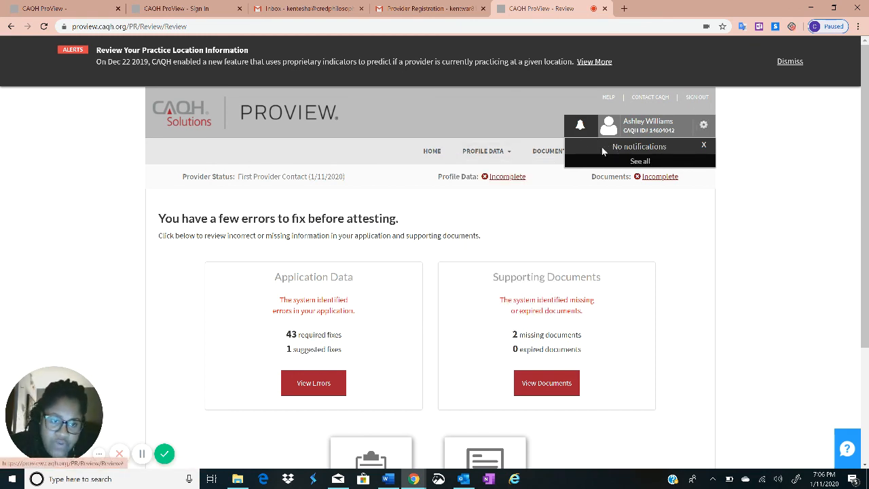
click(703, 127)
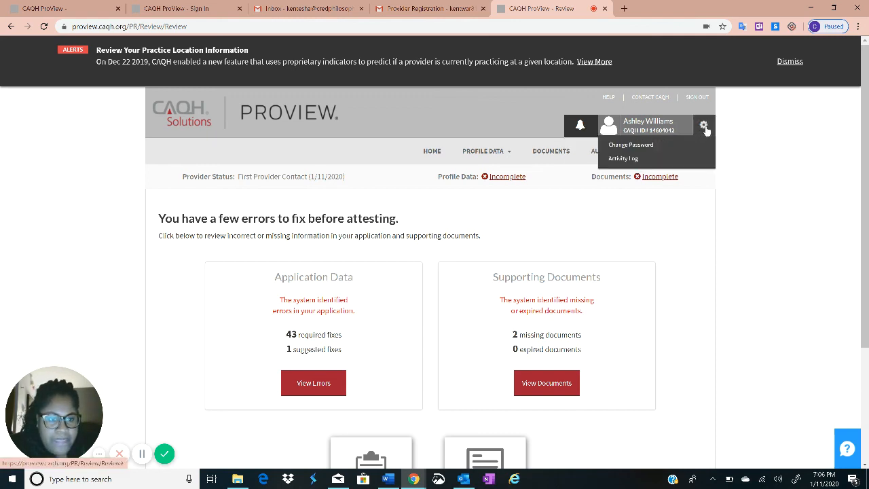
click(617, 159)
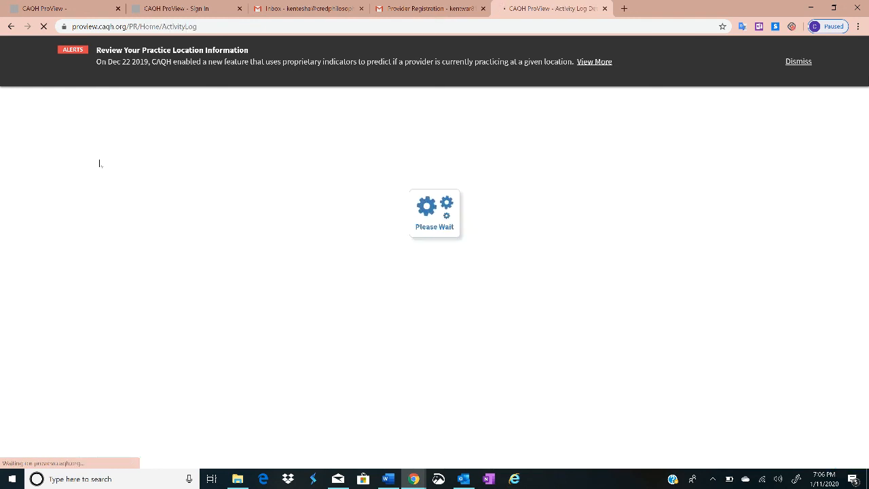
Expand the six Activity Log entries, from Change to Authorization down to New Provider status
scroll(526, 319, down, 1)
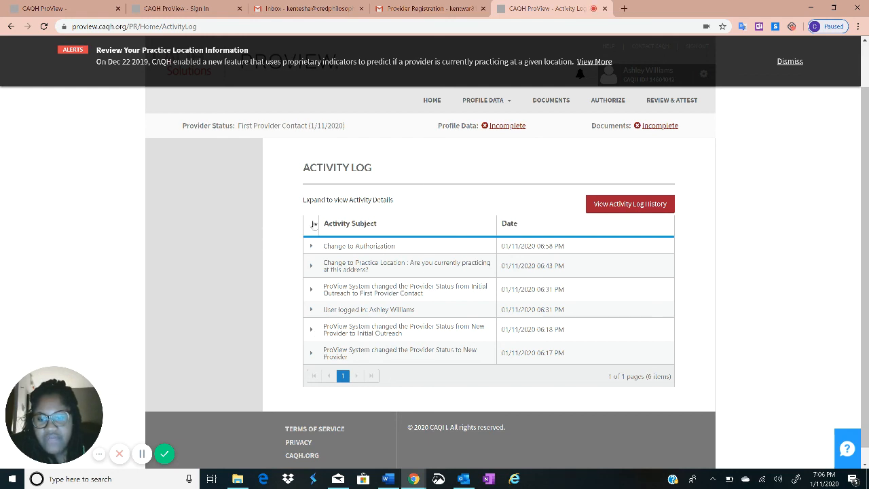
click(311, 247)
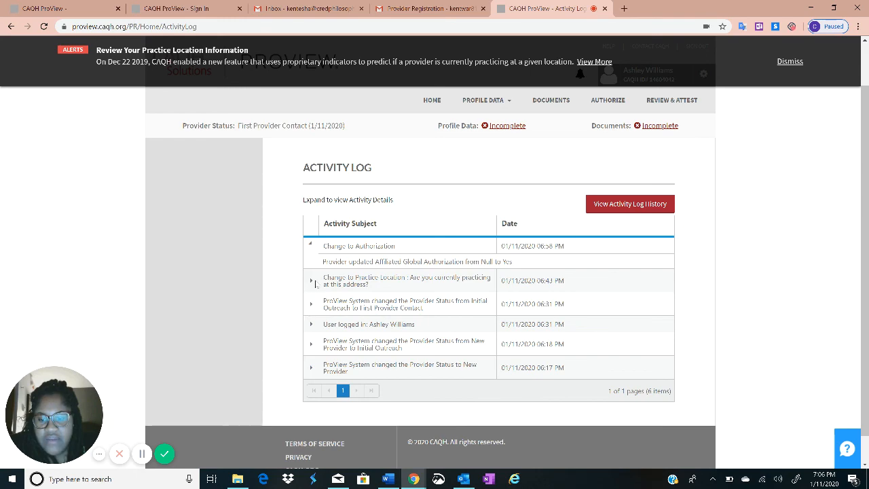
click(316, 283)
click(319, 331)
click(311, 363)
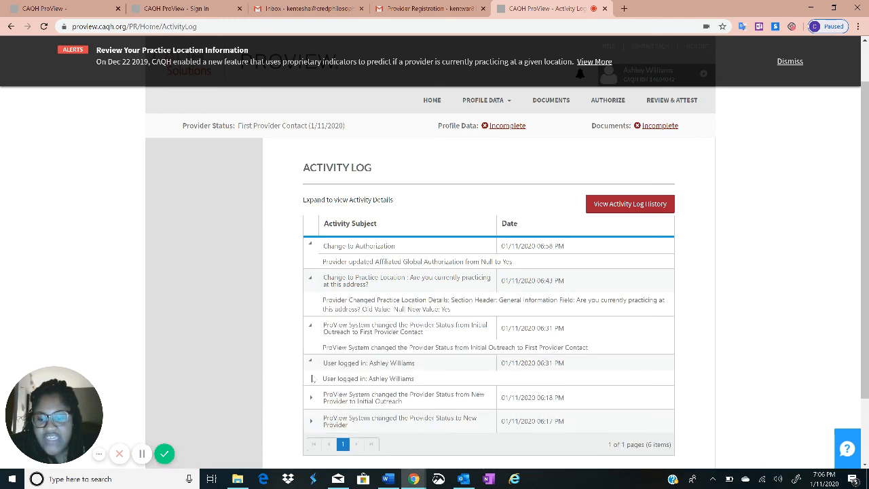
click(310, 394)
click(311, 435)
Scroll through the expanded Activity Log entries to review their details
scroll(309, 415, down, 1)
scroll(309, 416, up, 2)
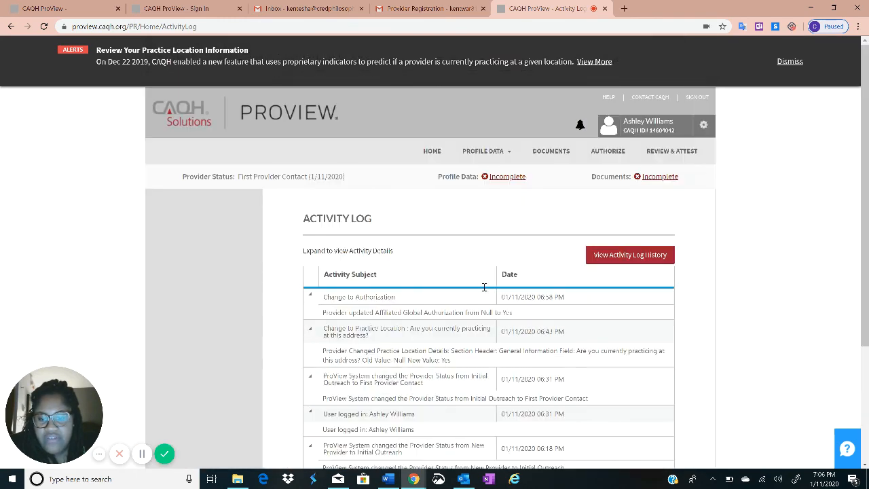
scroll(579, 270, down, 1)
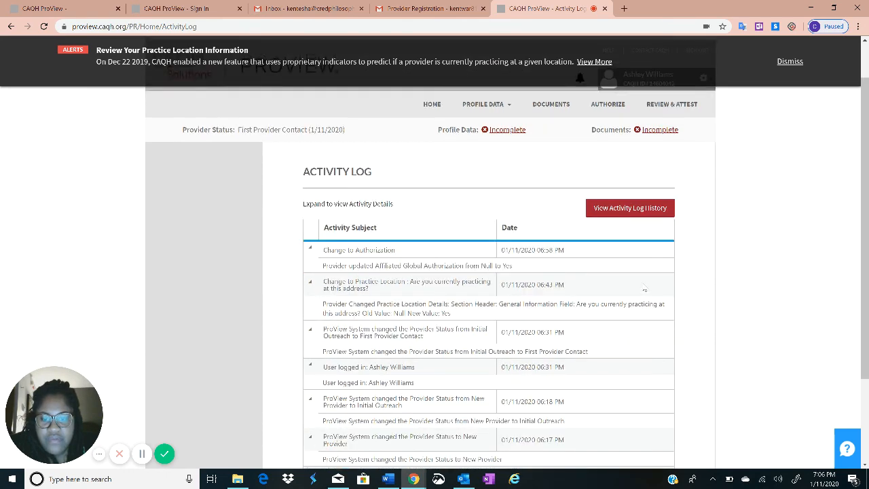
scroll(579, 270, up, 1)
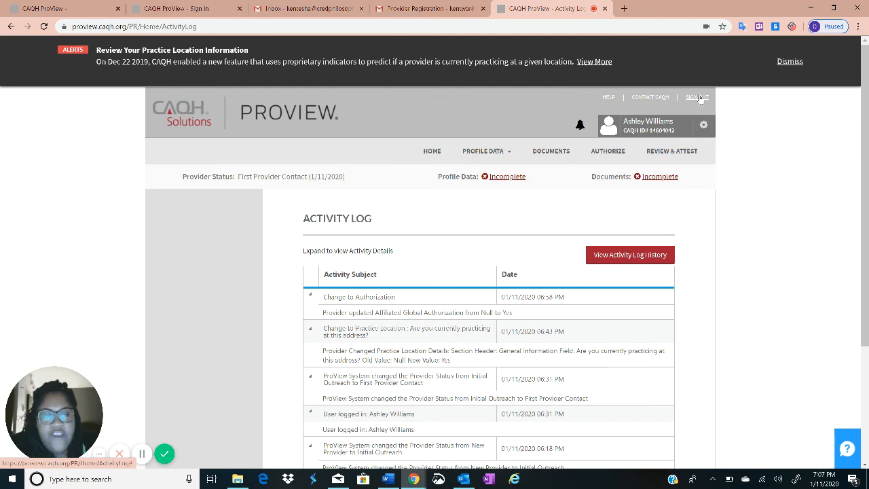
scroll(224, 188, down, 3)
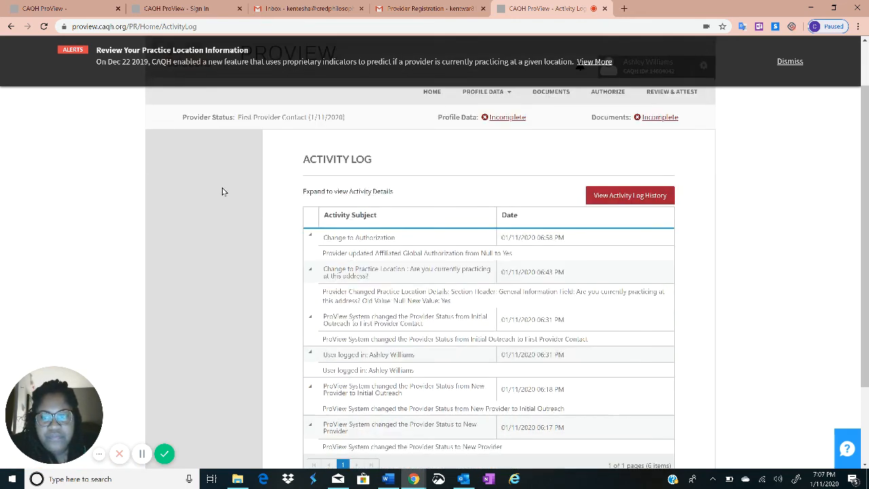
scroll(358, 337, up, 3)
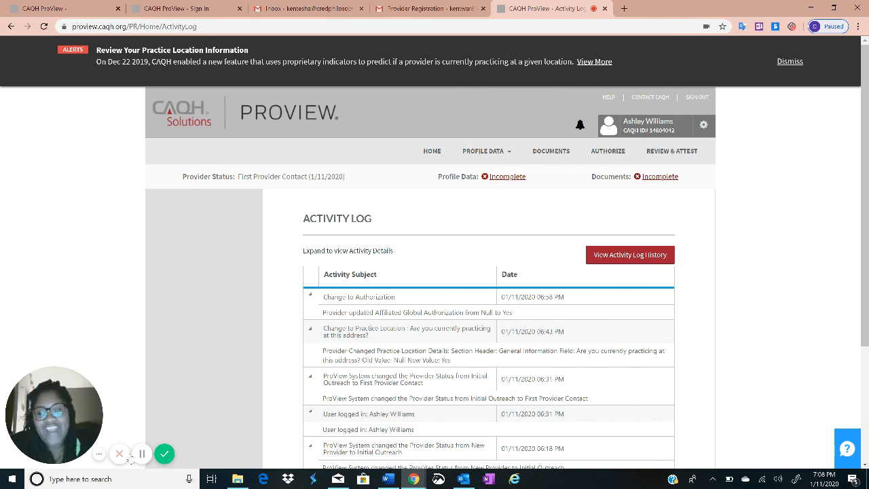
click(118, 454)
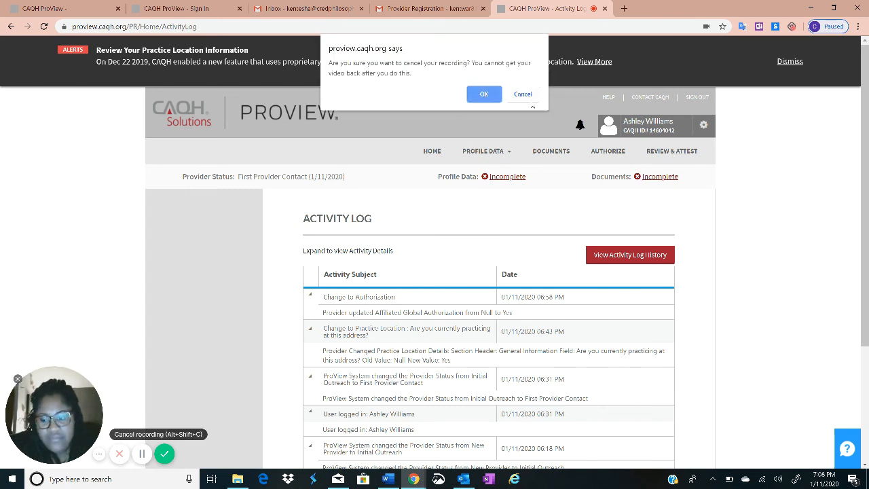
click(529, 96)
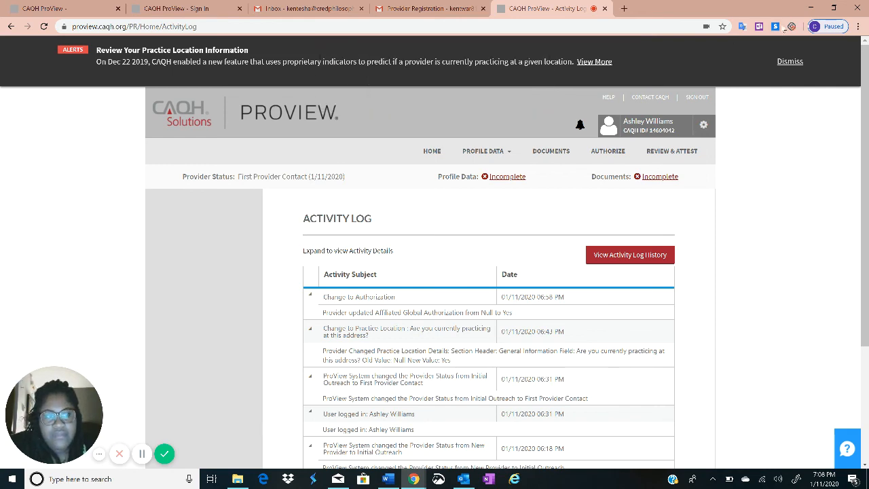